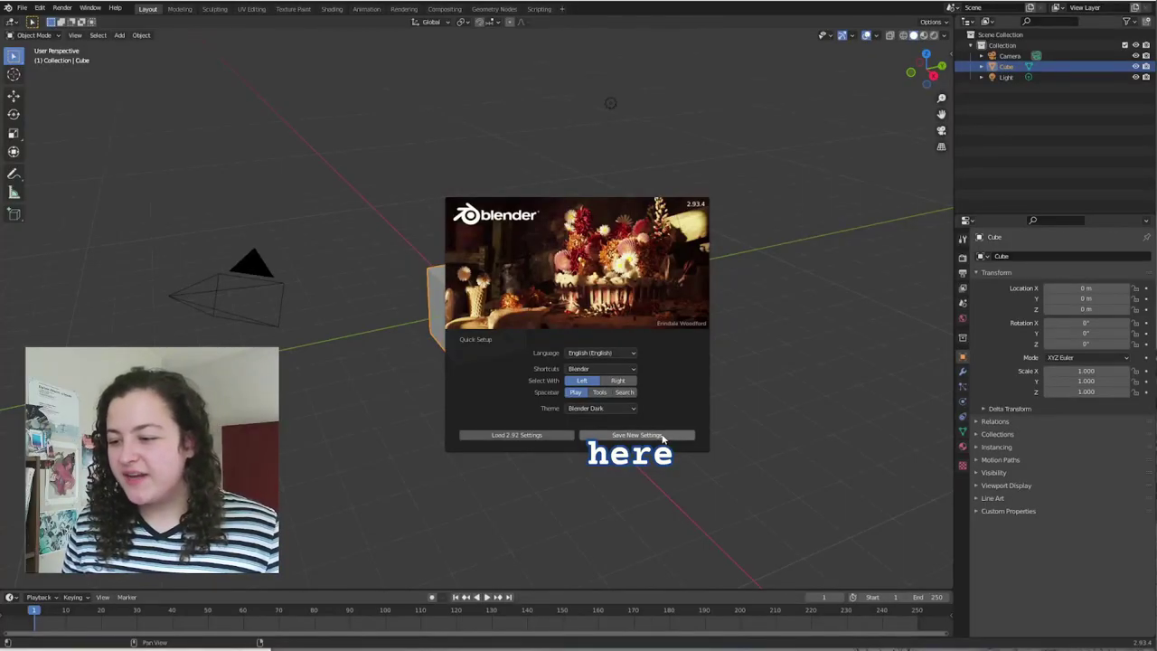
- Save the quick-setup settings, recover the last 2D session, save it as the startup file, and start File > New
left_click(663, 438)
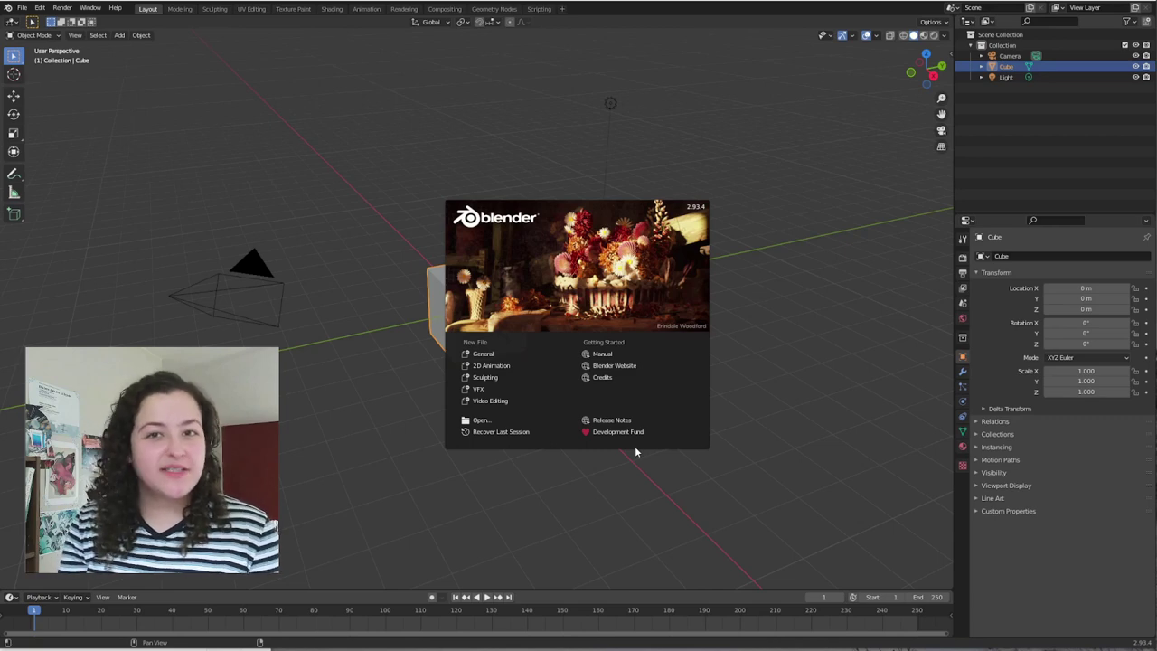
left_click(478, 432)
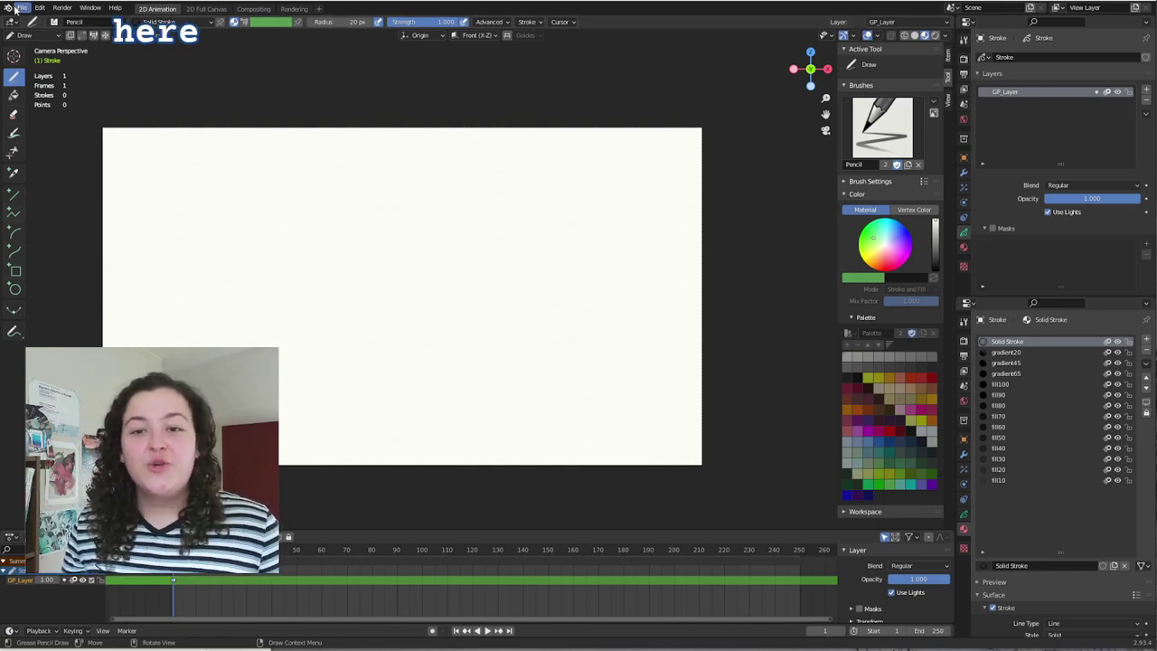
left_click(21, 8)
mouse_move(84, 203)
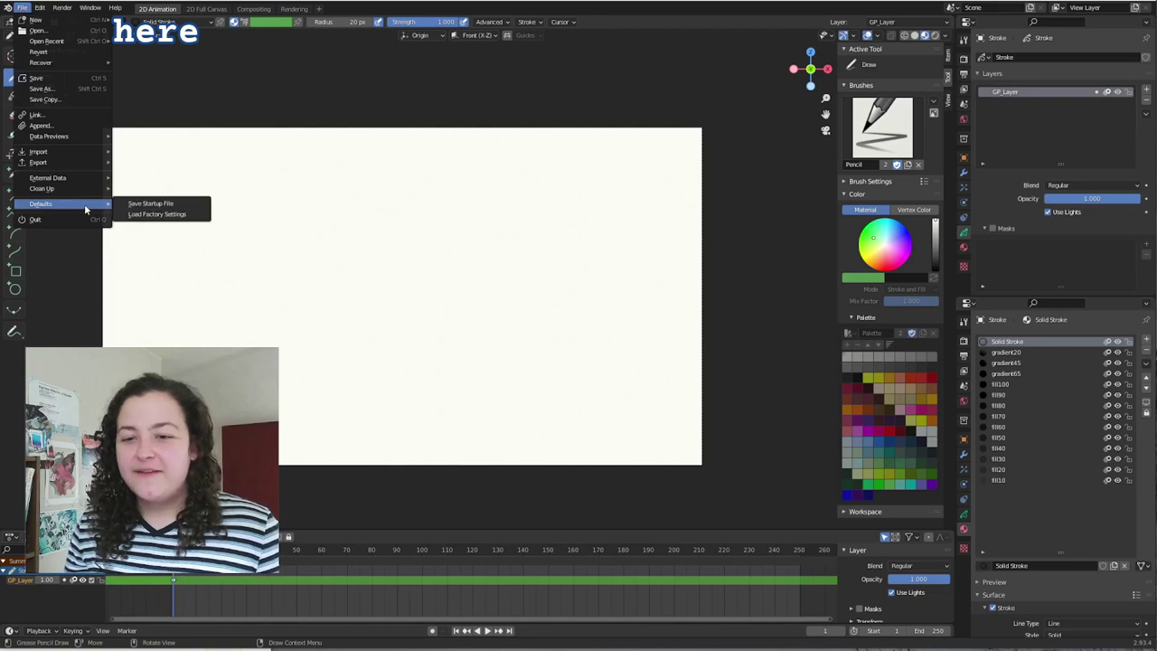
left_click(161, 205)
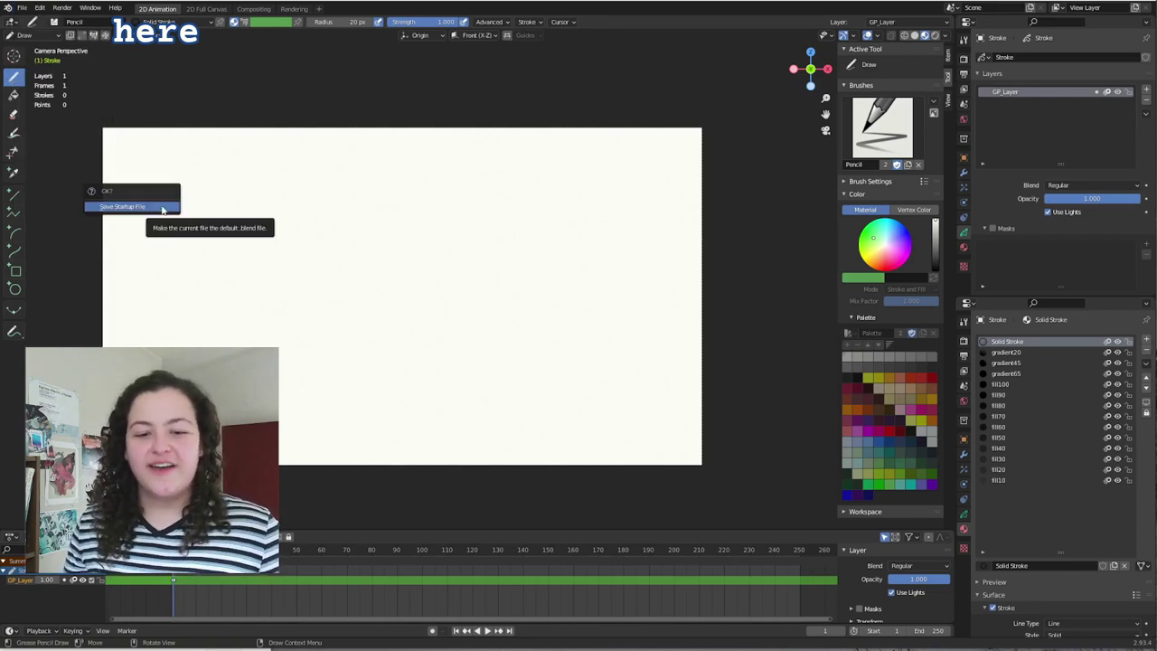
left_click(162, 207)
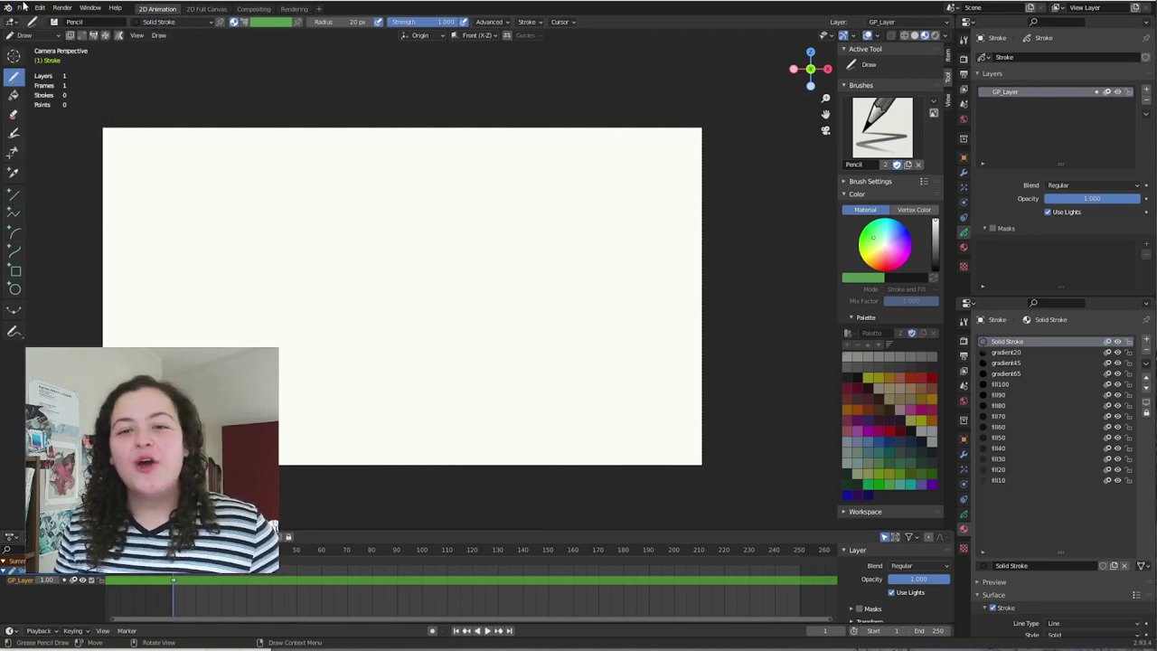
left_click(21, 8)
mouse_move(41, 20)
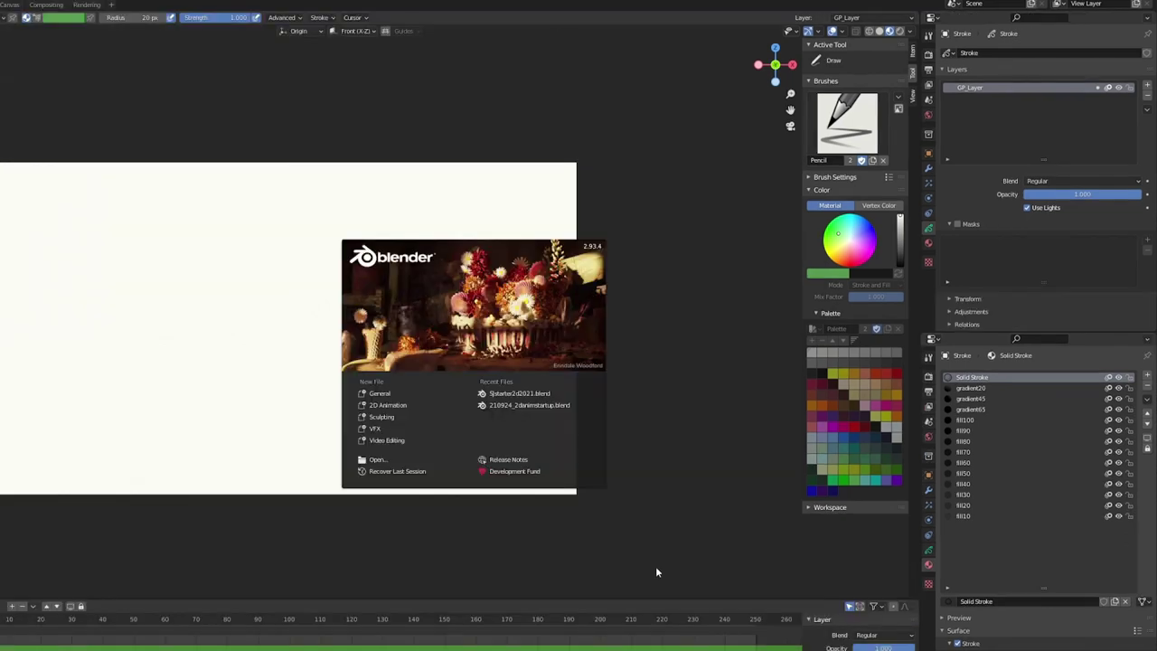
- Start a new 2D Animation file and browse File Explorer to Blender > 2.93 > config
left_click(395, 407)
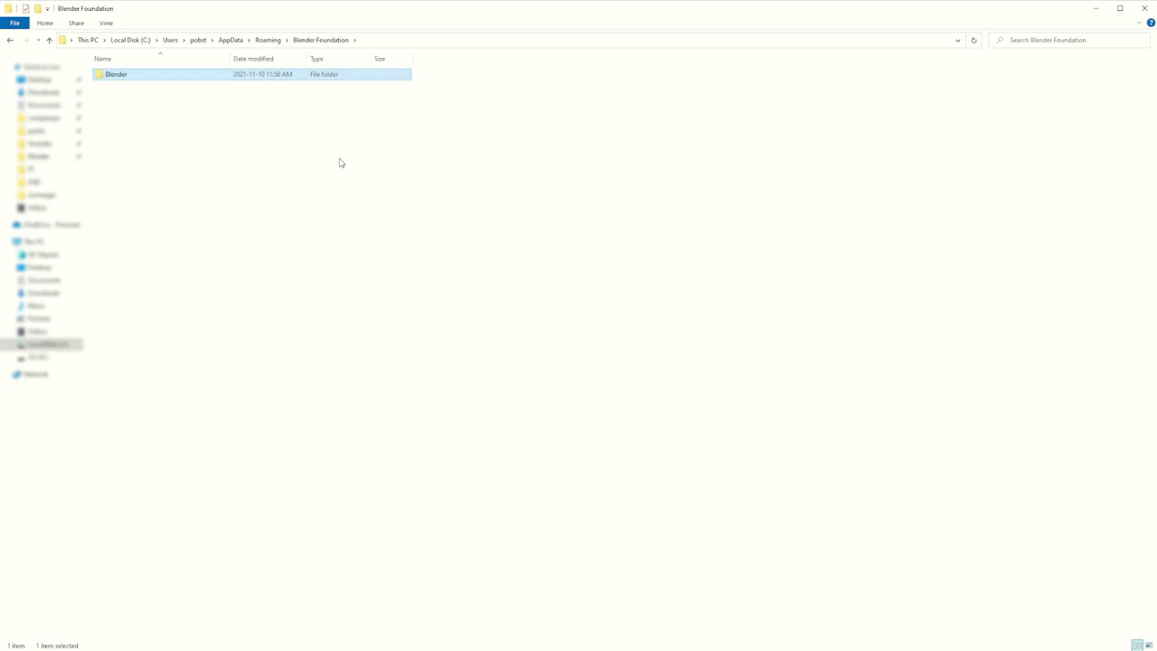
key("Return")
left_click(156, 143)
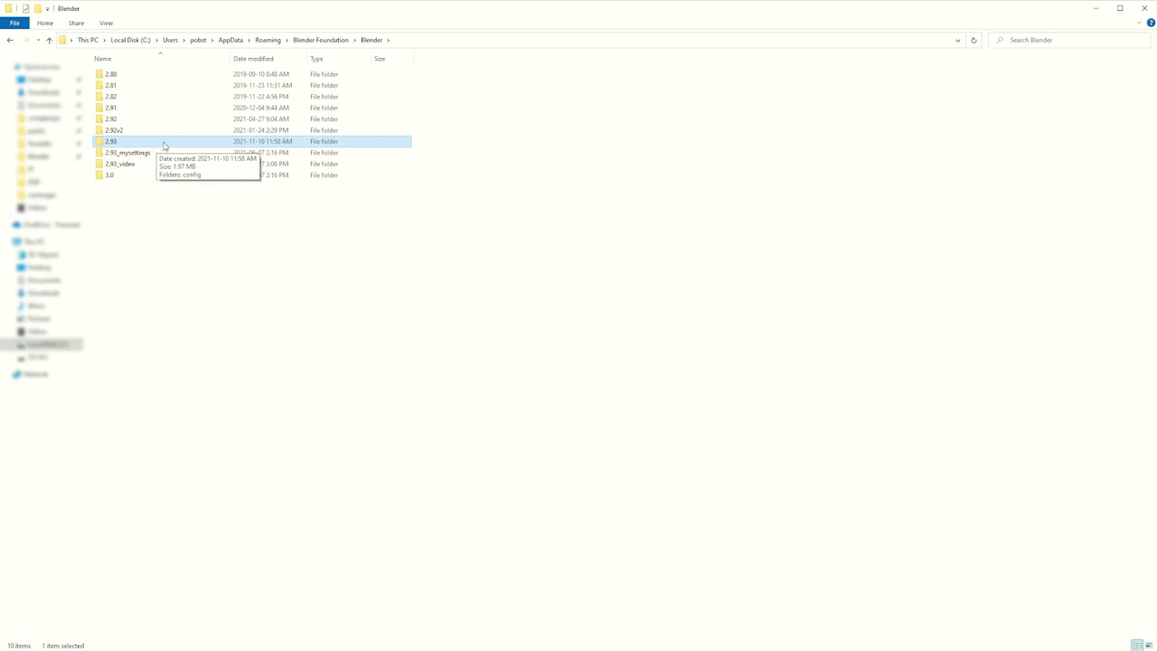
double_click(164, 143)
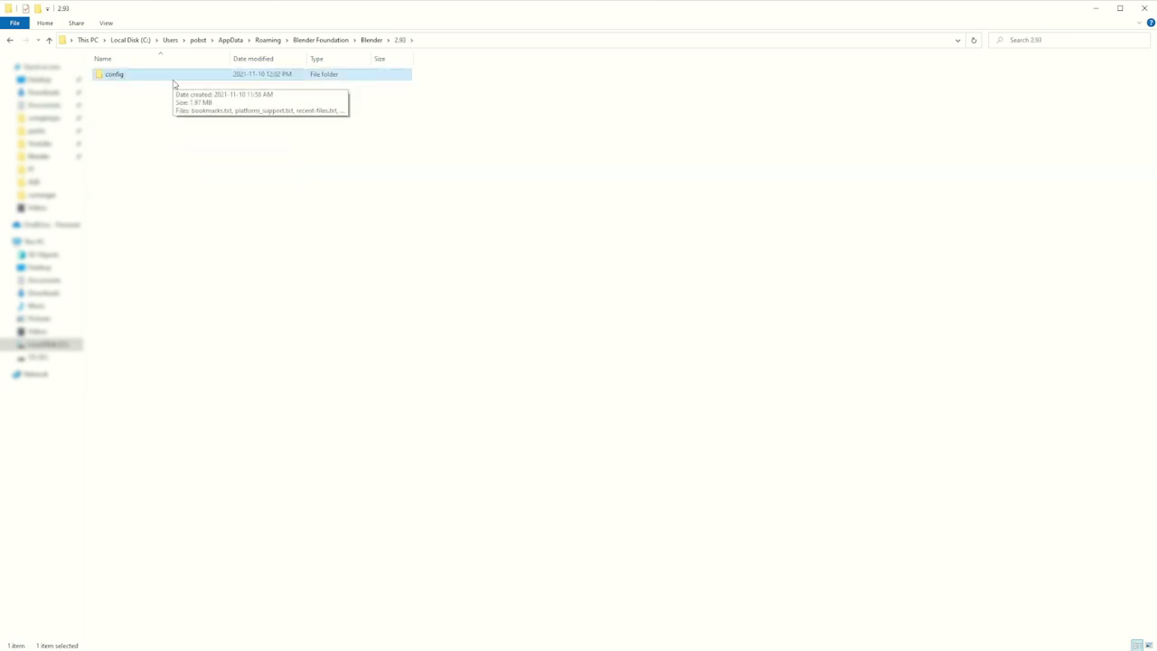
double_click(173, 82)
left_click(171, 111)
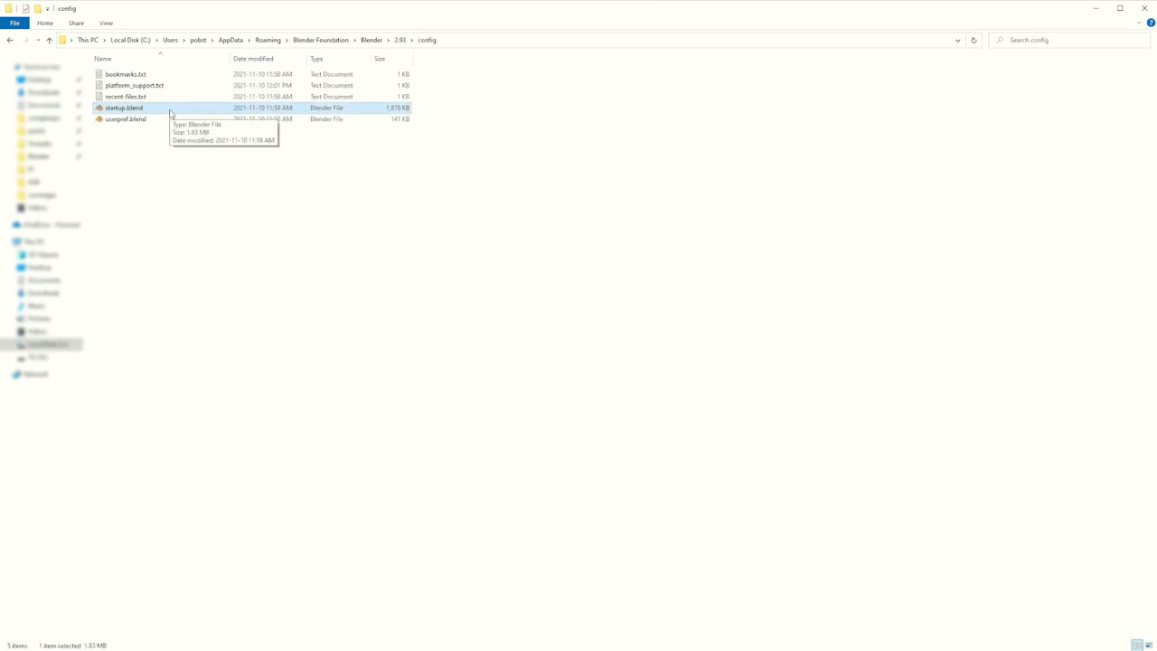
- Create a 2d_Animation folder inside config and move startup.blend into it
right_click(235, 201)
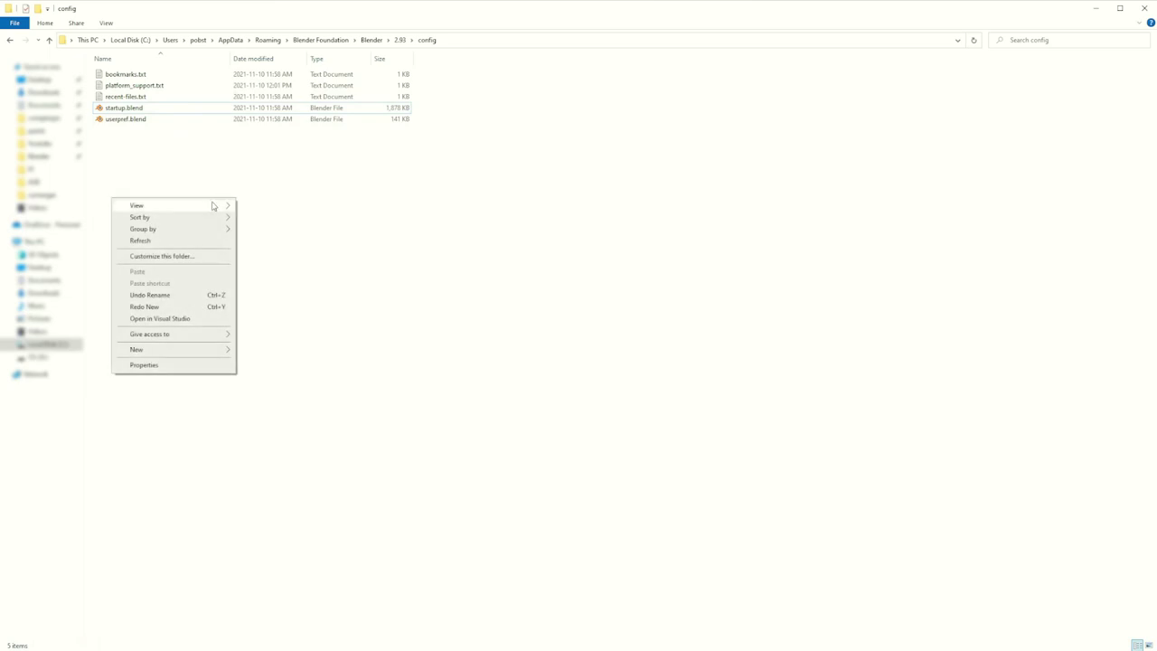
mouse_move(199, 354)
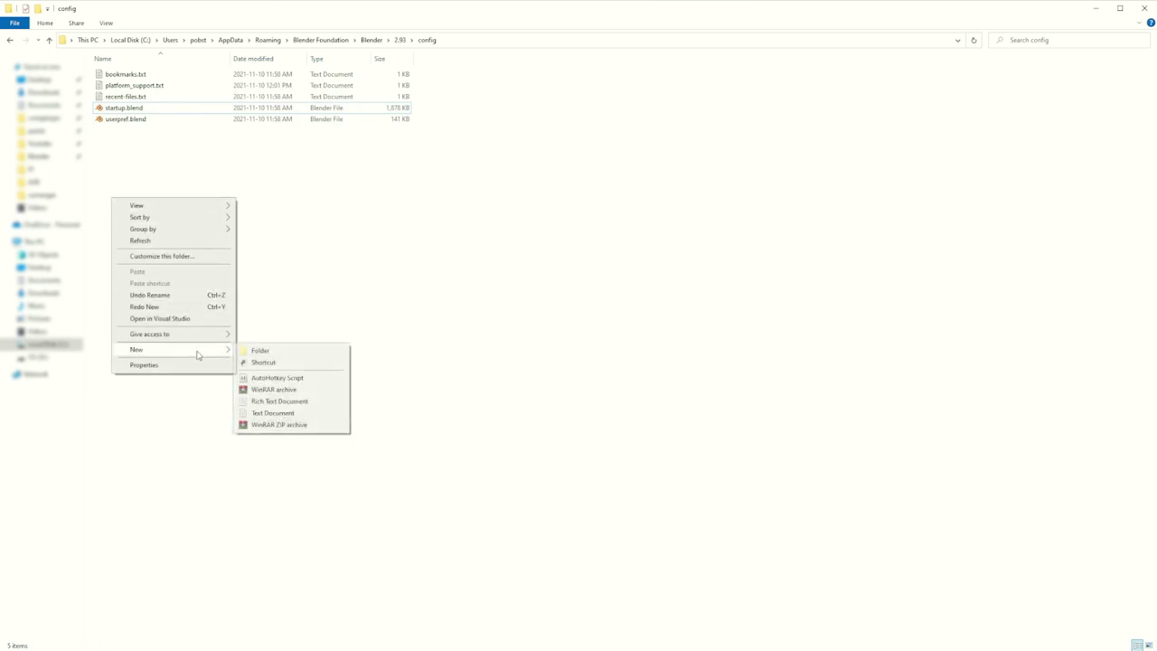
left_click(274, 351)
type("2")
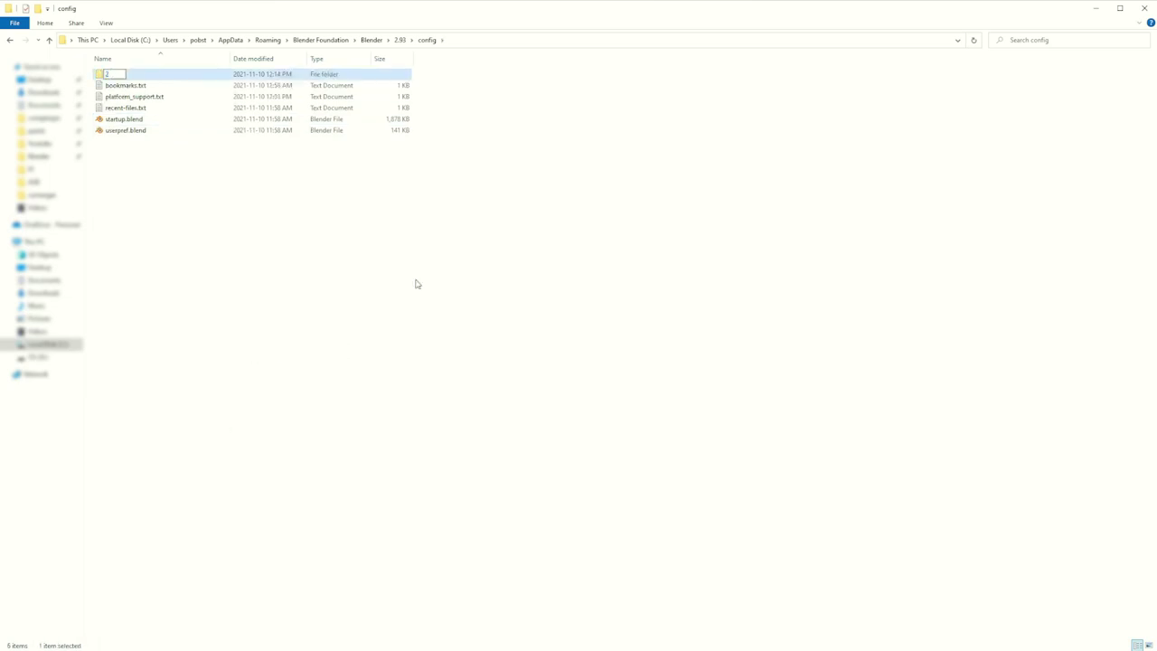
type("d_Animation")
key("Return")
left_click(126, 122)
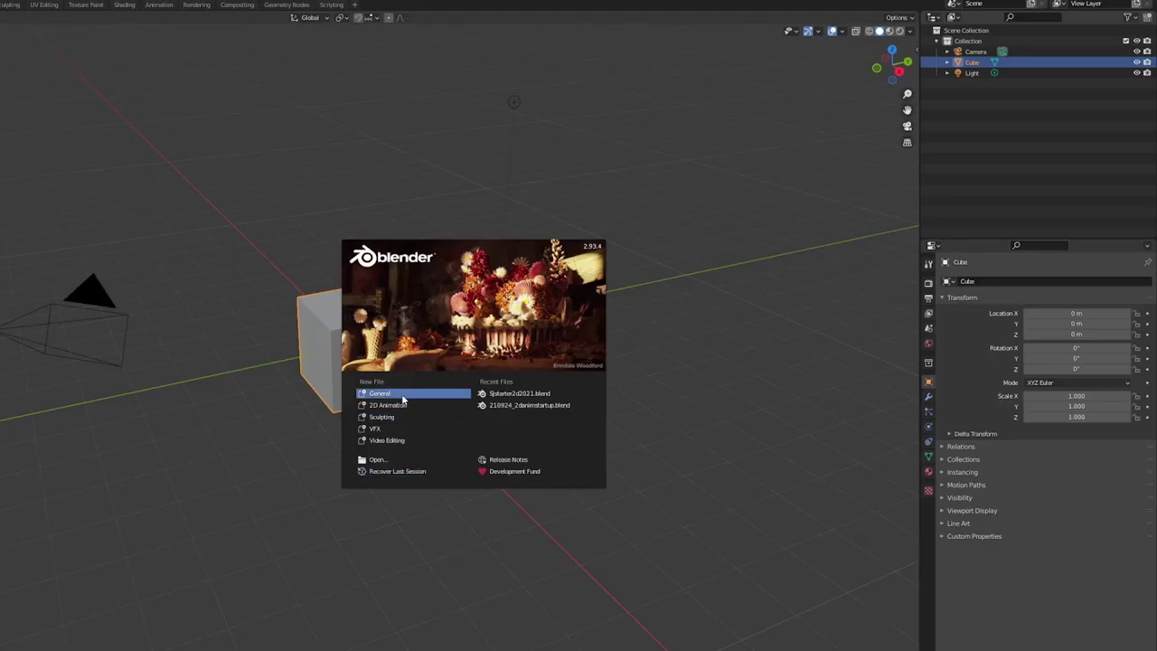
- Open a General file, orbit around the default cube, then start a new 2D Animation file
left_click(403, 399)
middle_click_drag(431, 408, 298, 425)
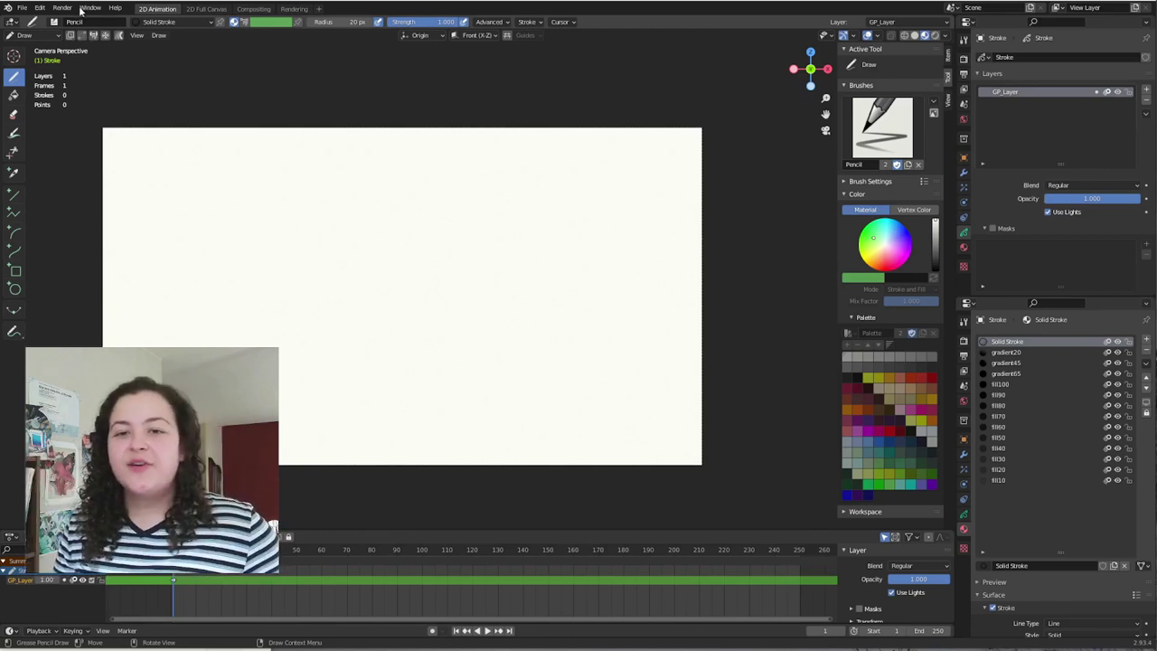
left_click(22, 7)
mouse_move(46, 20)
left_click(136, 23)
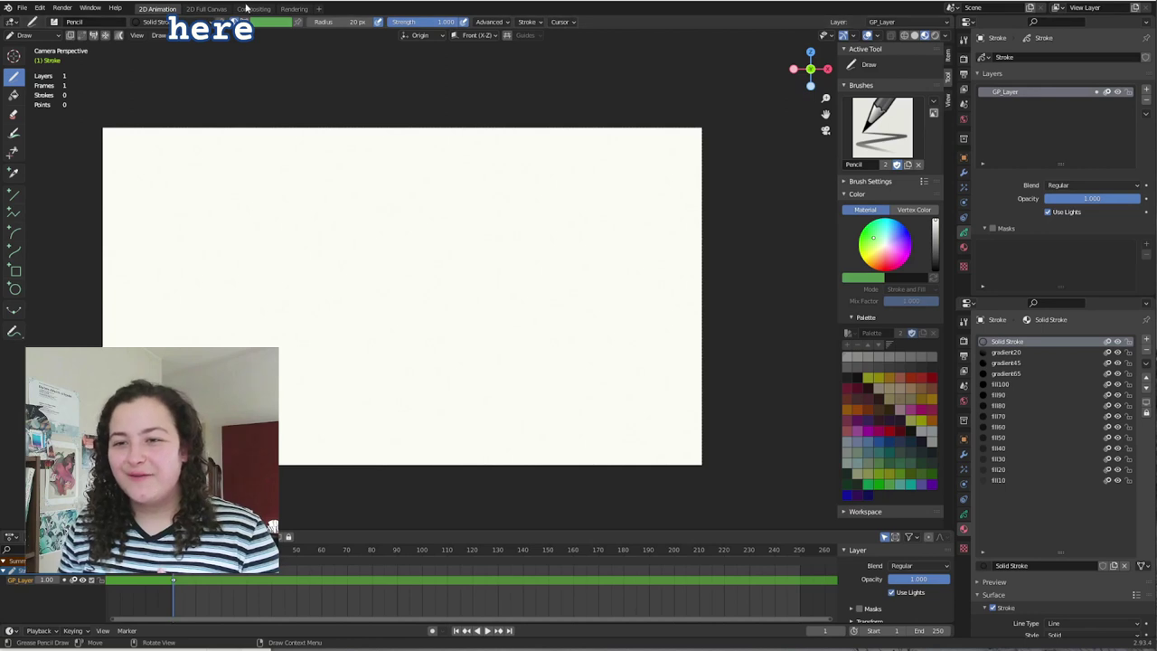
left_click(206, 8)
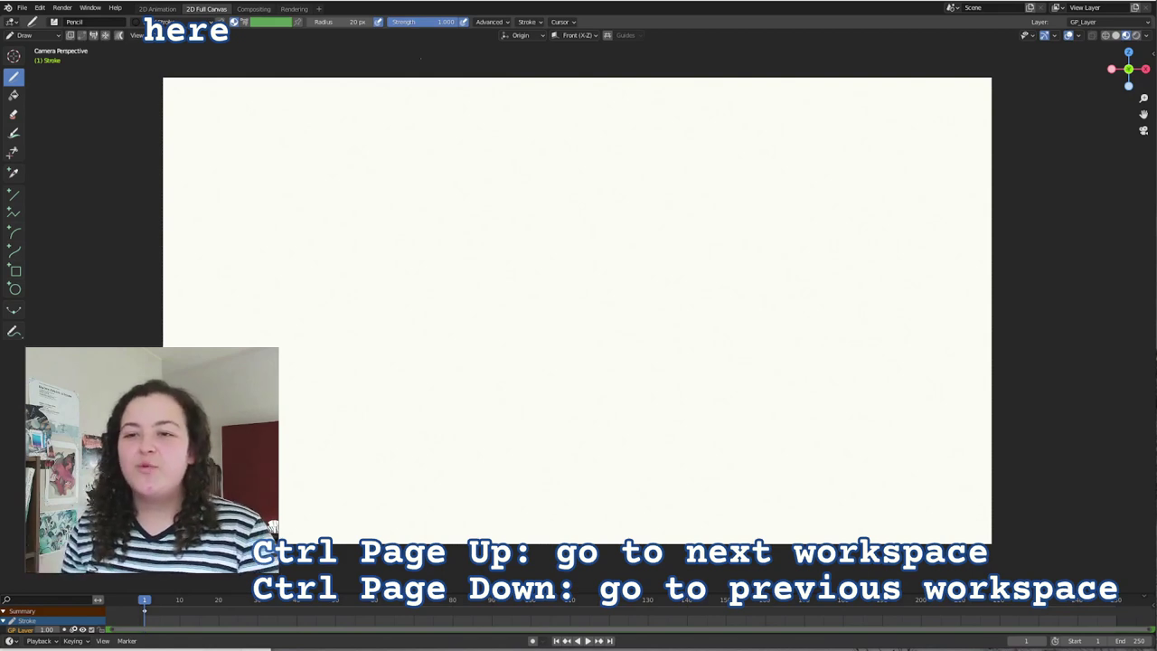
key("ctrl+Page_Down")
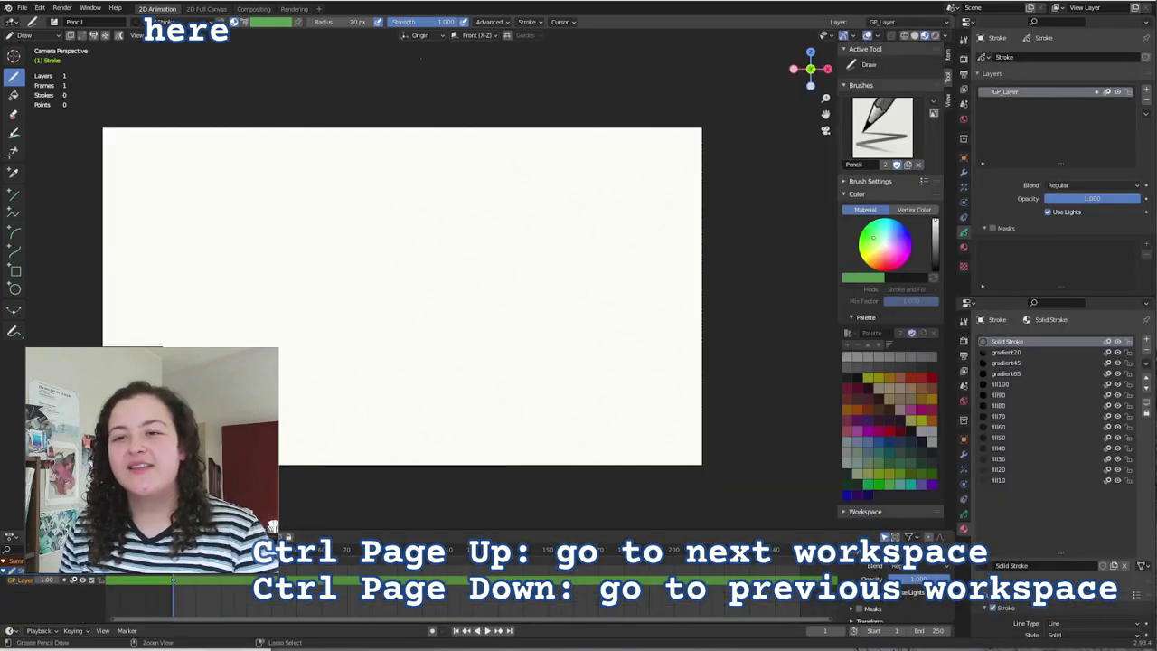
key("ctrl+Page_Up")
key("ctrl+Page_Up")
key("ctrl+Page_Up")
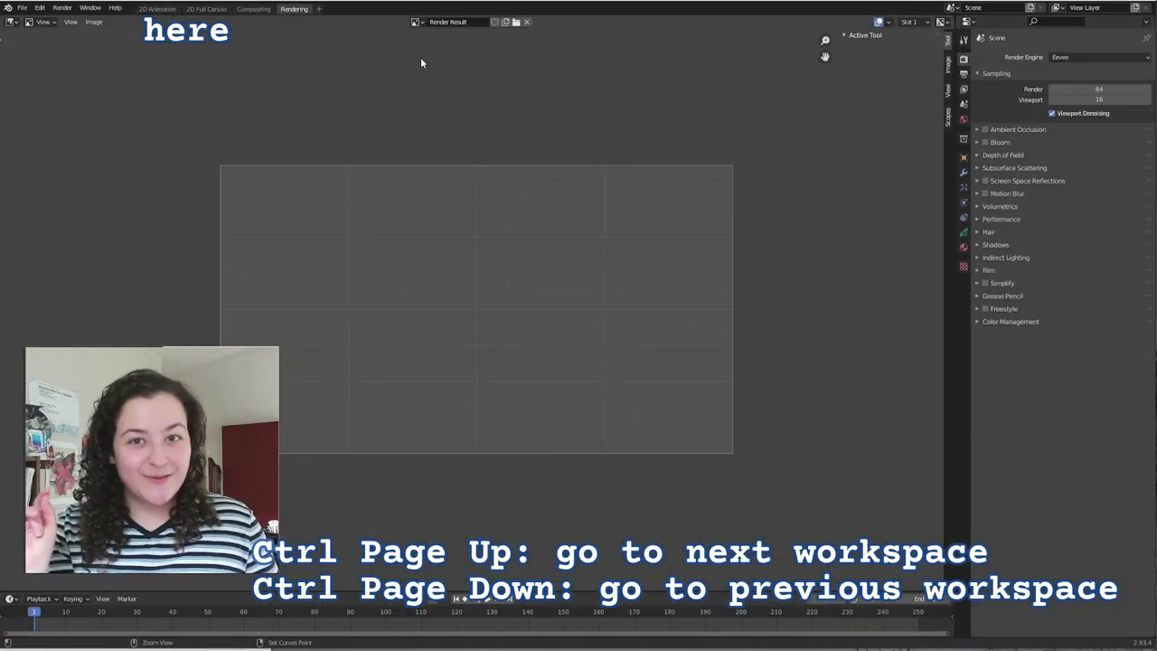
key("ctrl+Page_Up")
key("ctrl+Page_Up")
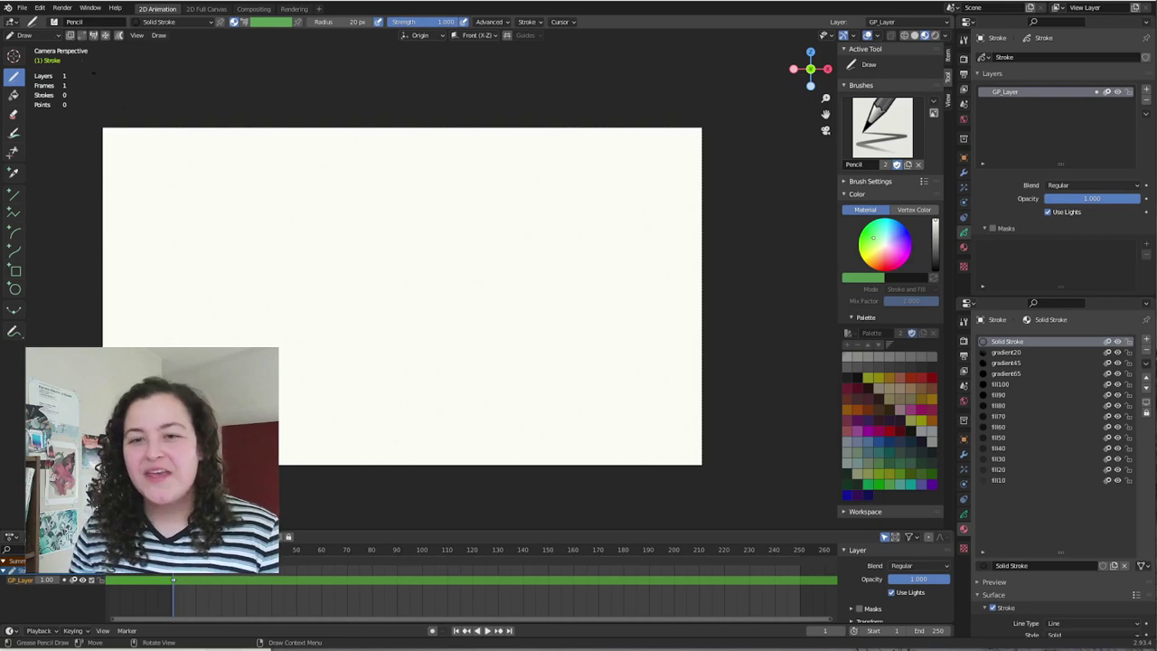
- Enable Tab for Pie Menu in the Preferences keymap settings
left_click(41, 8)
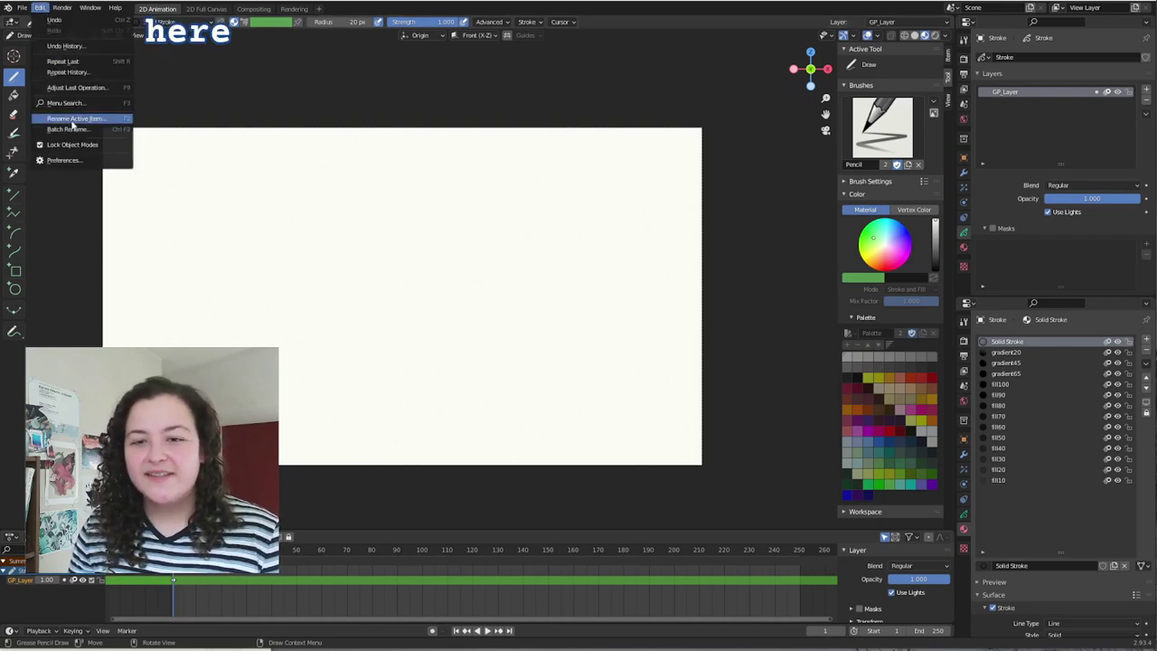
left_click(80, 160)
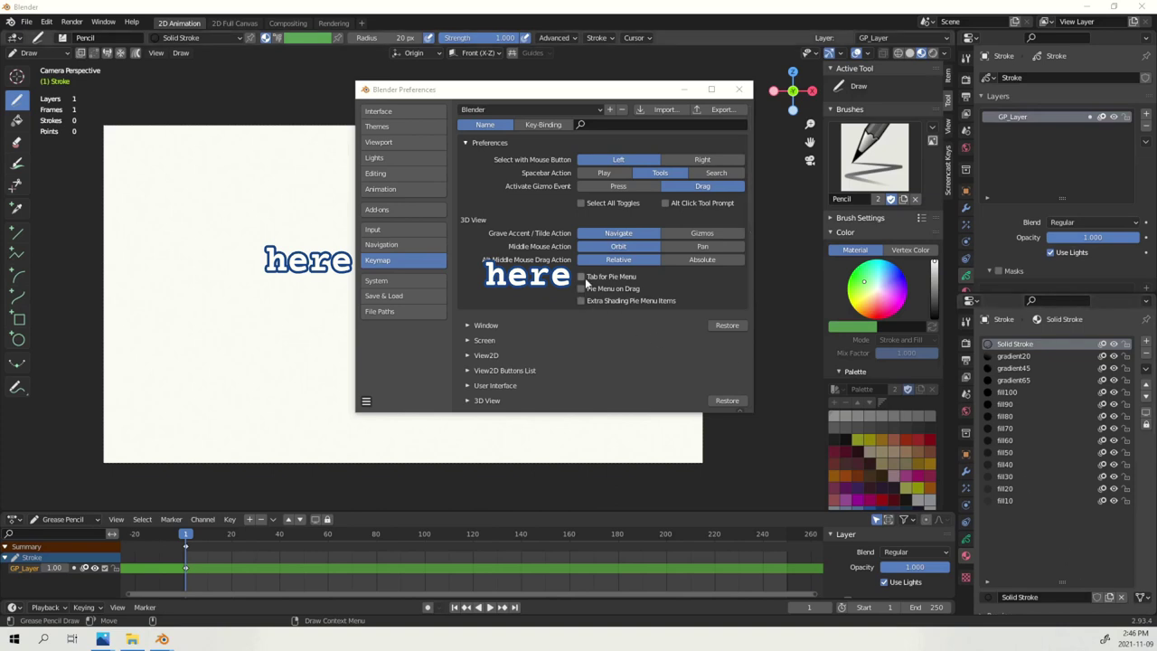
left_click(581, 278)
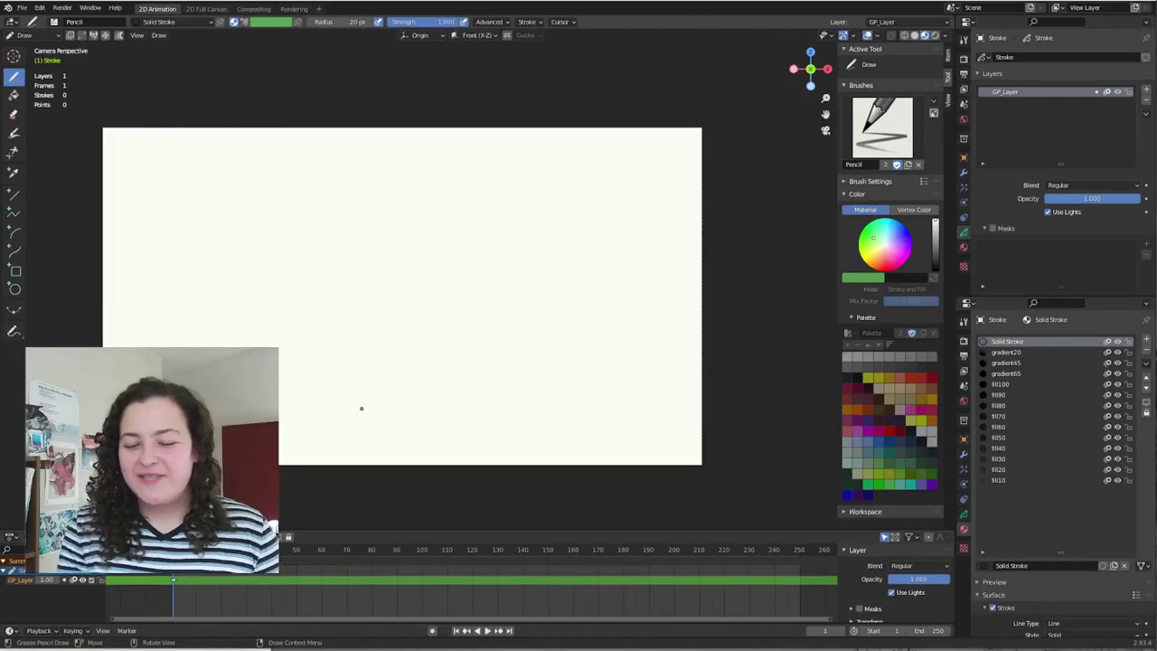
- Use the Tab pie menu to switch through Edit, Draw, Sculpt, Object and Vertex Paint modes
key("Tab")
left_click(511, 344)
key("Tab")
left_click(488, 295)
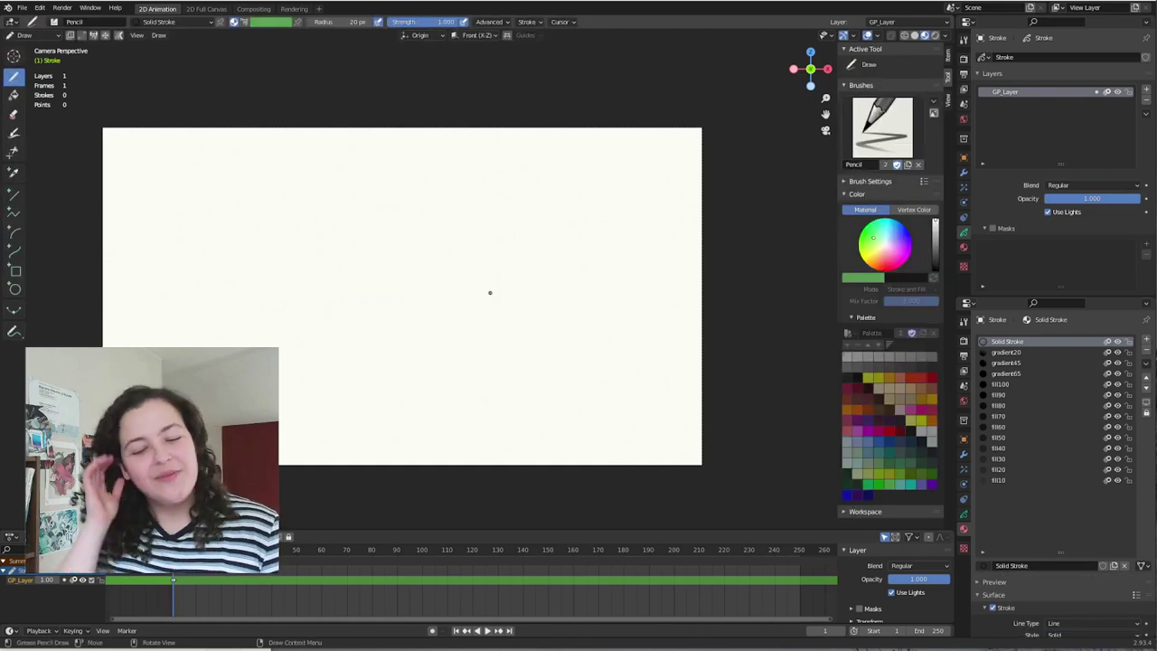
key("Tab")
left_click(504, 406)
key("Tab")
left_click(391, 342)
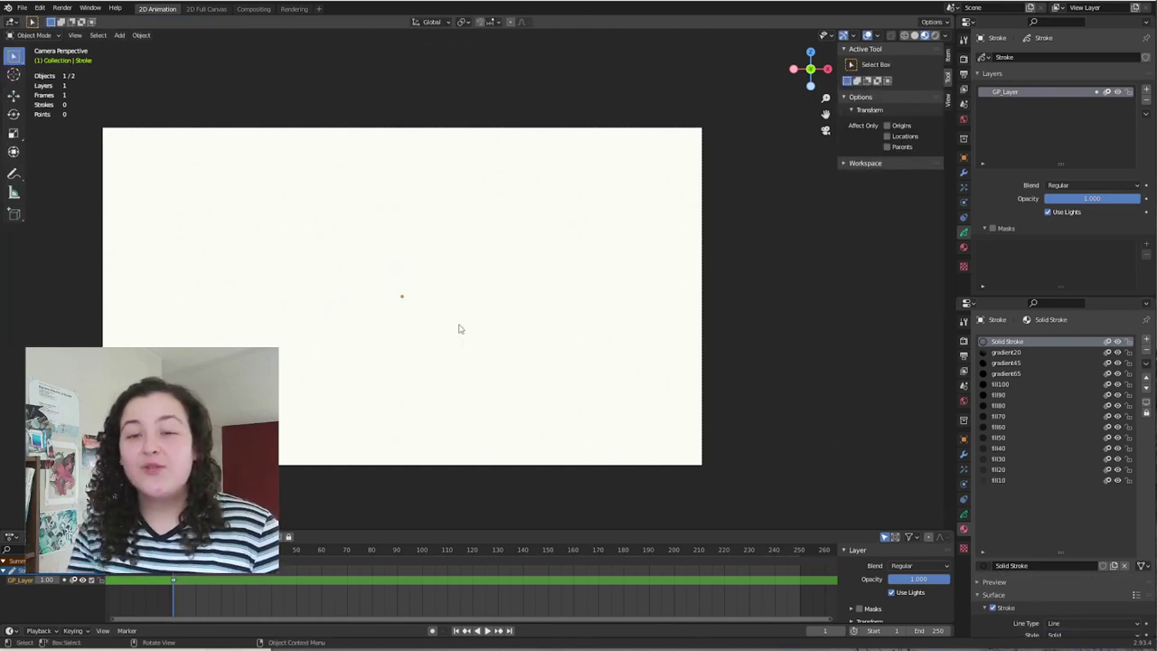
key("Tab")
left_click(521, 275)
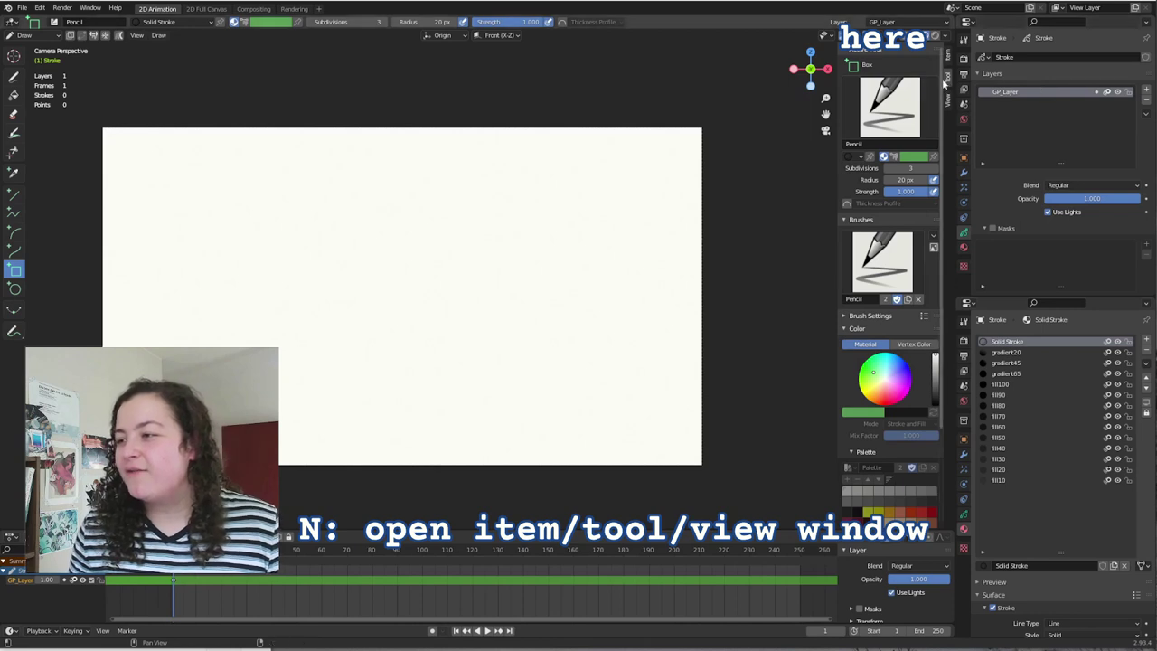
- Choose the Marker Chisel brush and switch stroke colouring from material to vertex colour
left_click(895, 113)
left_click(786, 167)
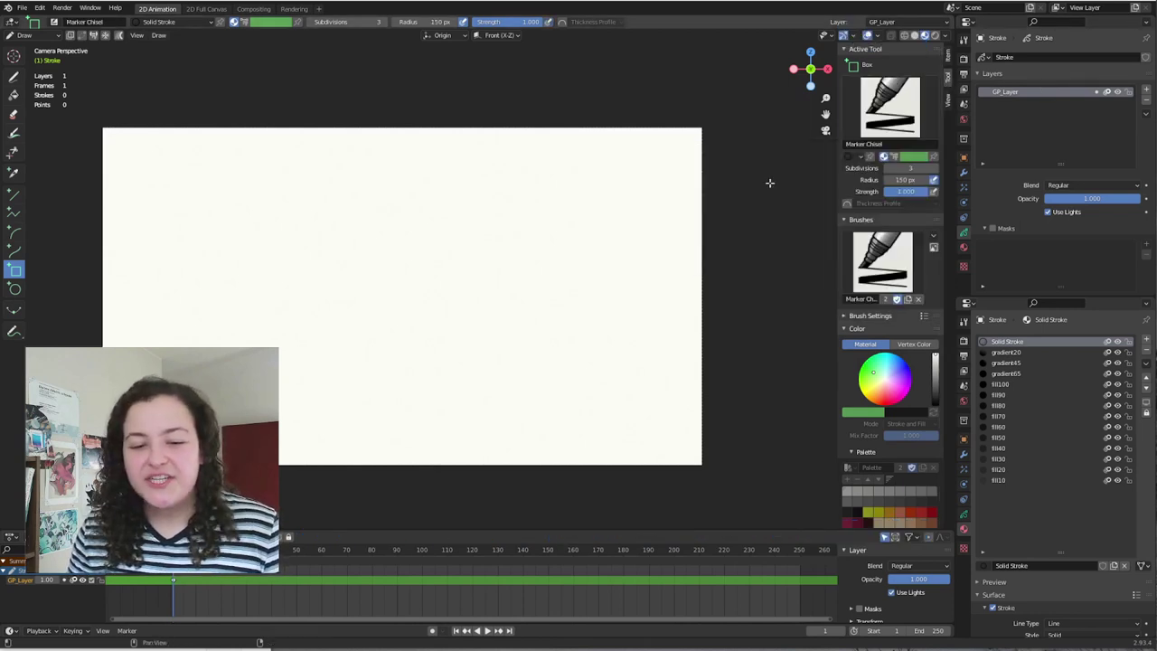
scroll(896, 344, "down", 4)
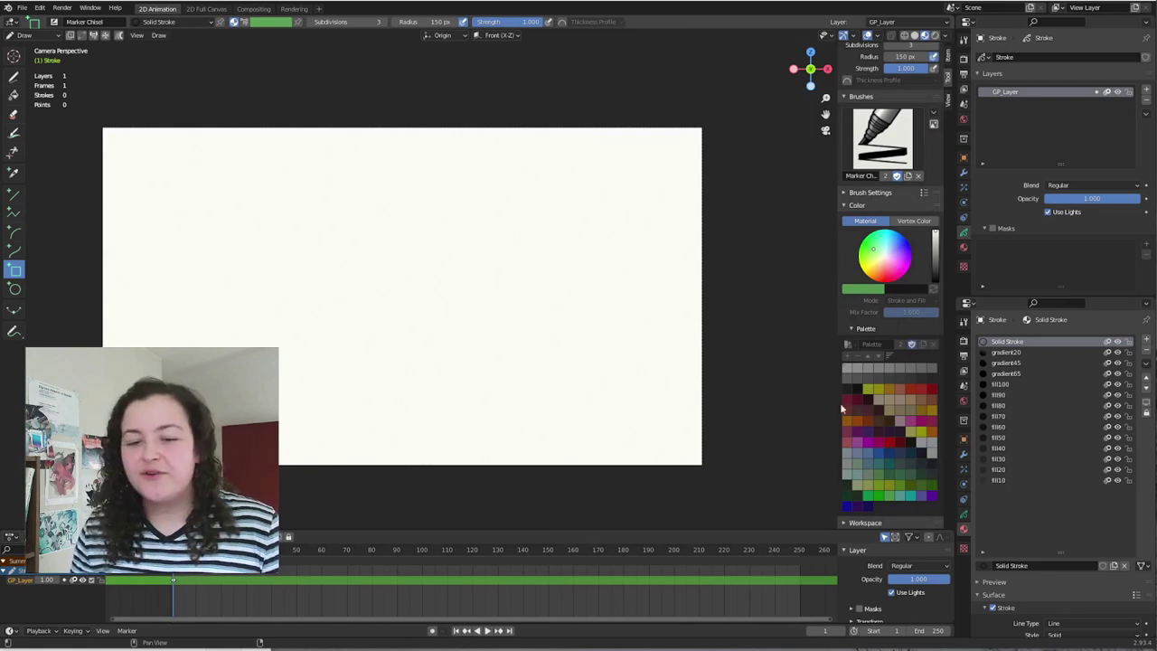
left_click(244, 21)
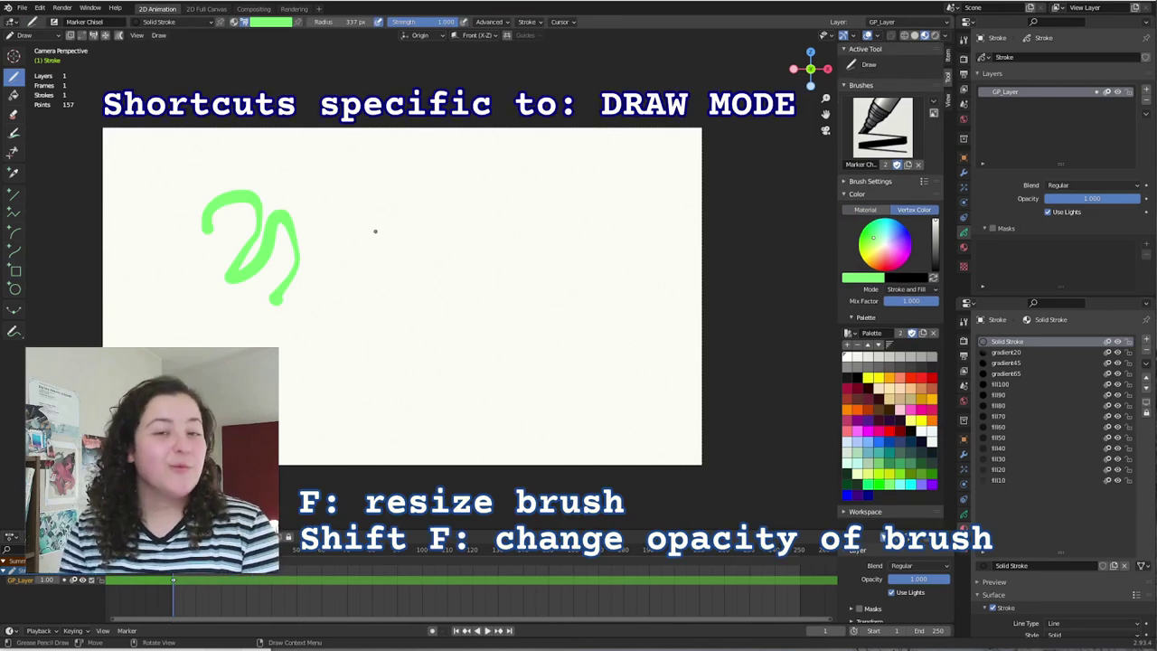
- Resize the brush with F and draw a green y-shaped stroke and a thin stroke
key("f")
left_click(310, 220)
left_click_drag(310, 208, 363, 278)
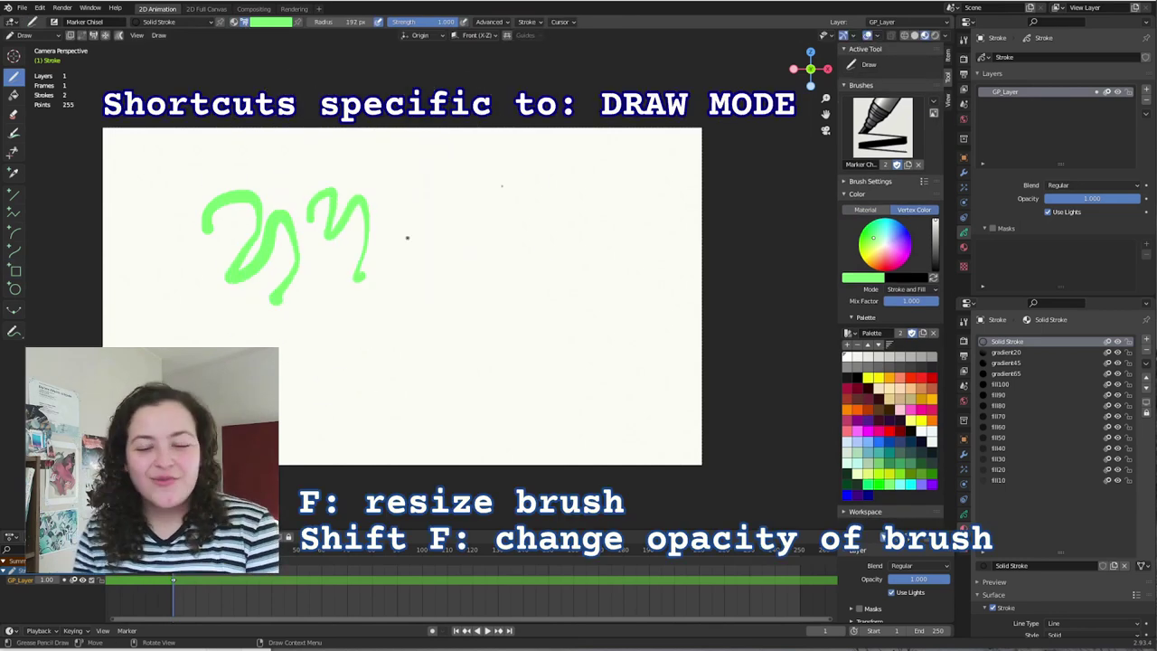
key("f")
left_click(431, 187)
left_click_drag(421, 179, 480, 236)
- Set the brush radius to 224 px and strength to 0.091, drawing faint test strokes
key("f")
left_click(398, 364)
key("shift+f")
left_click(237, 327)
mouse_move(236, 328)
left_mouse_down()
mouse_move(277, 348)
mouse_move(284, 416)
left_mouse_up()
key("shift+f")
key("Escape")
key("shift+f")
left_click(398, 298)
left_click_drag(398, 298, 377, 369)
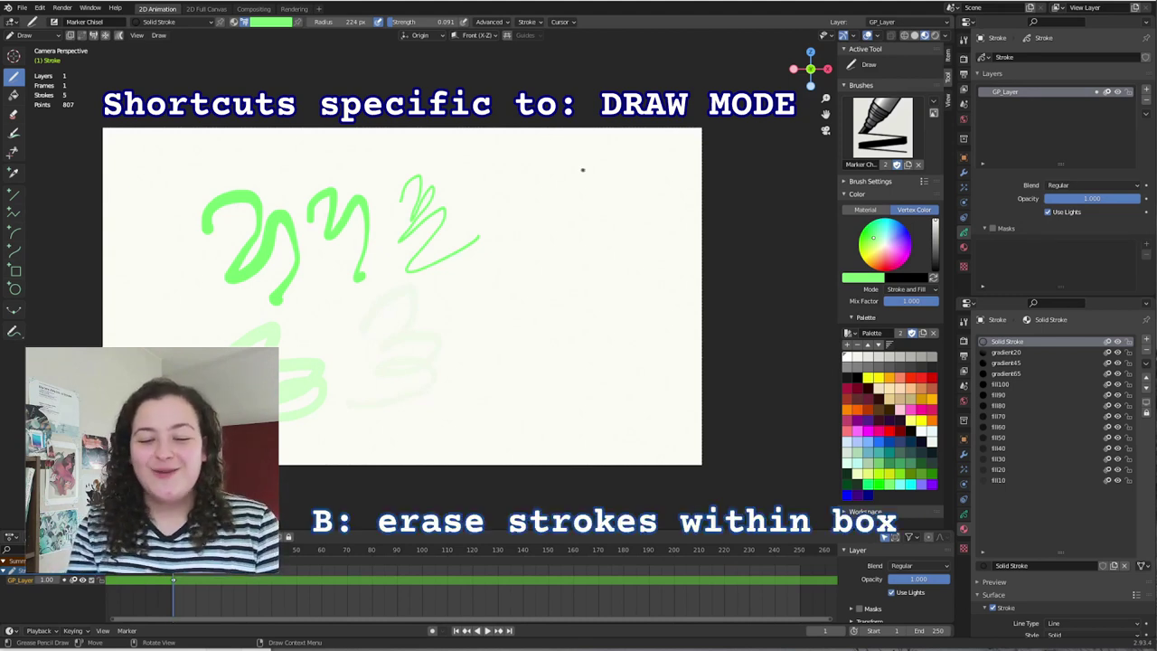
- Box-erase all the green test strokes with B, then make layer 3 active
key("b")
left_click_drag(553, 131, 521, 173)
left_click_drag(276, 431, 227, 448)
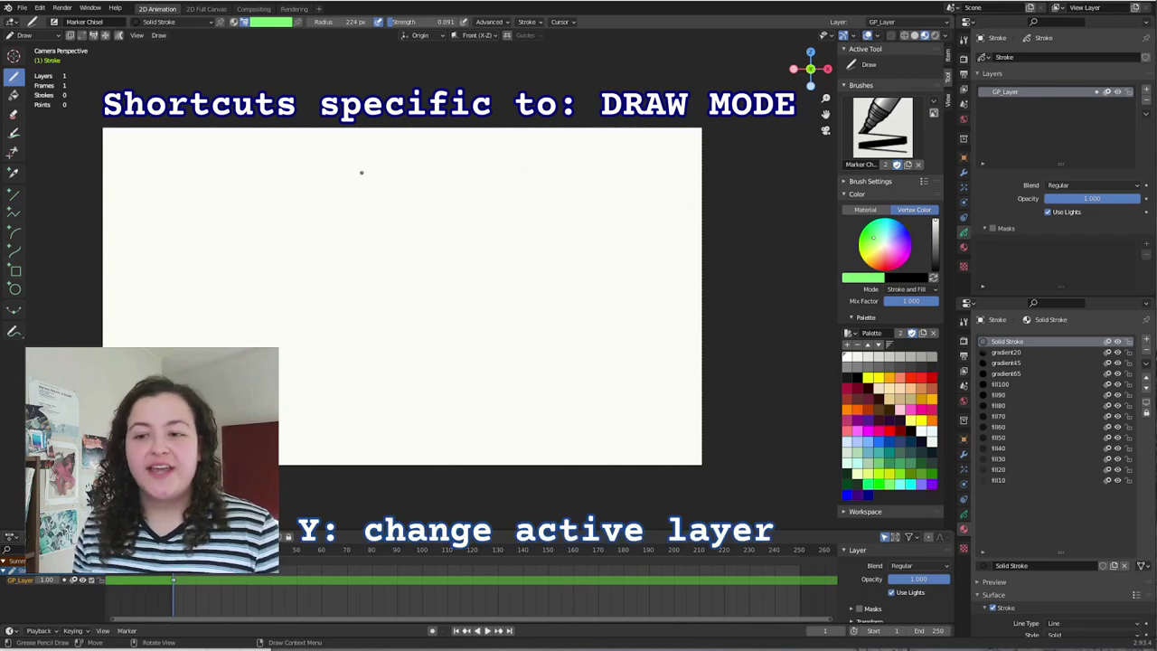
key("y")
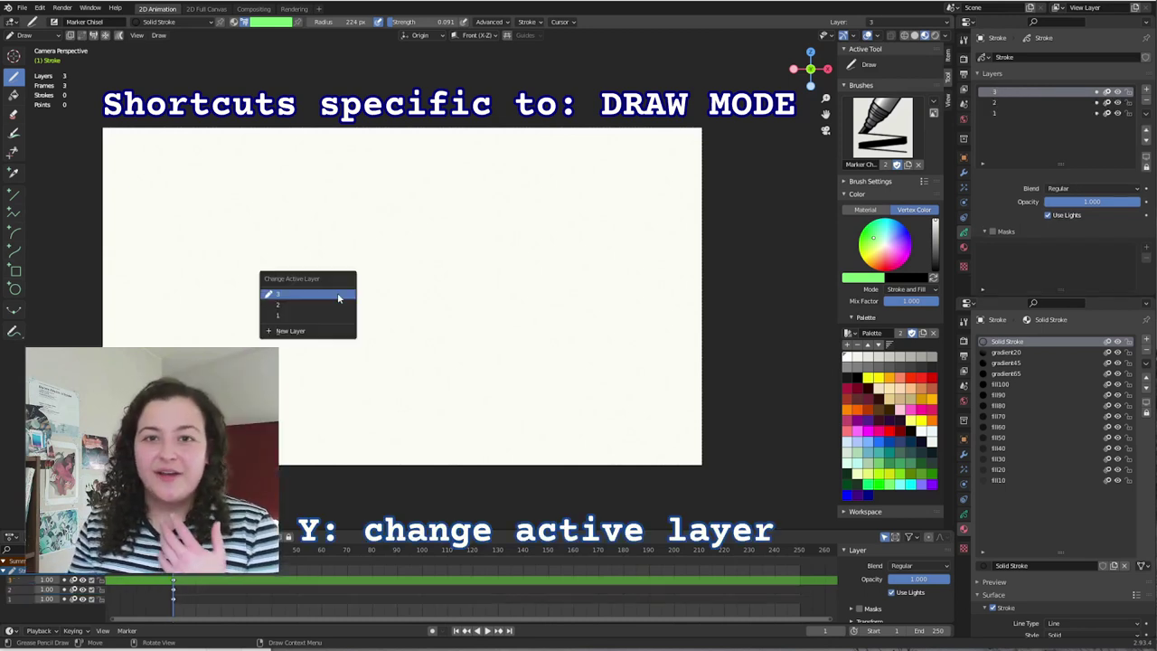
left_click(339, 298)
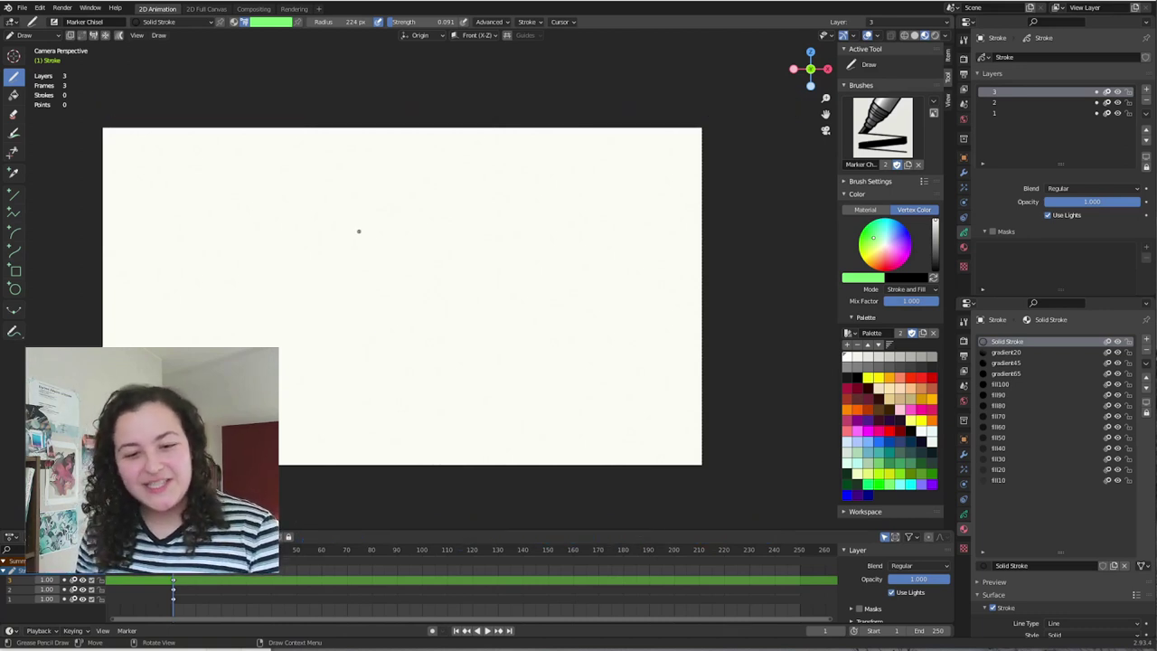
- Open an enlarged Preferences window and search the keymap for 'change active layer'
left_click(43, 8)
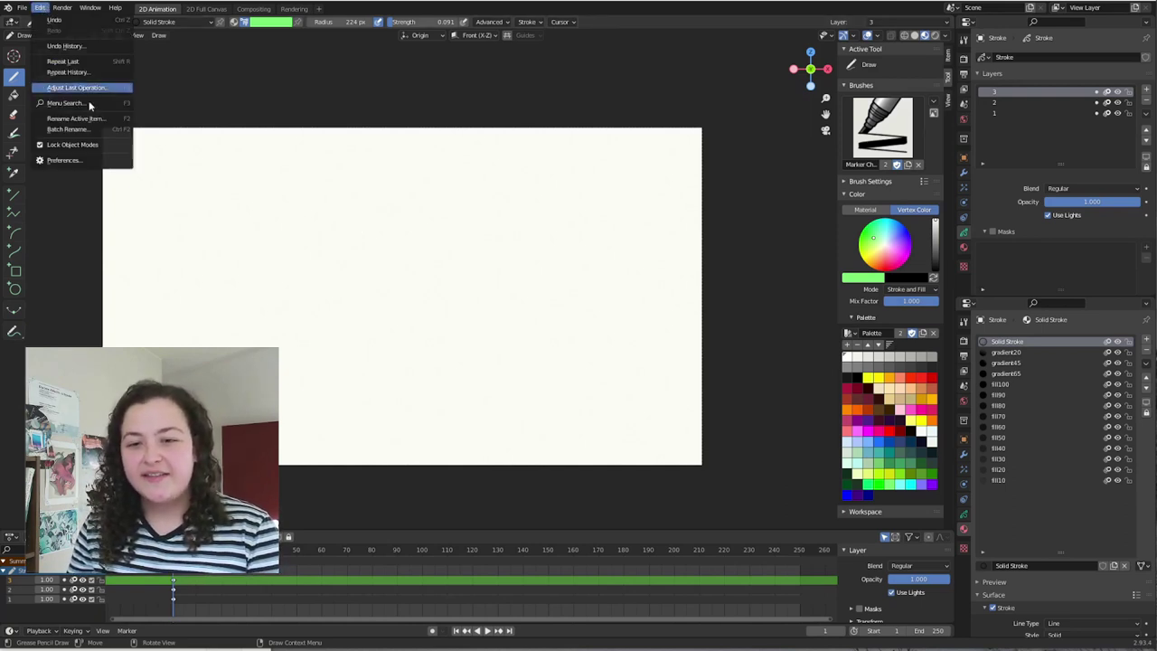
left_click(78, 162)
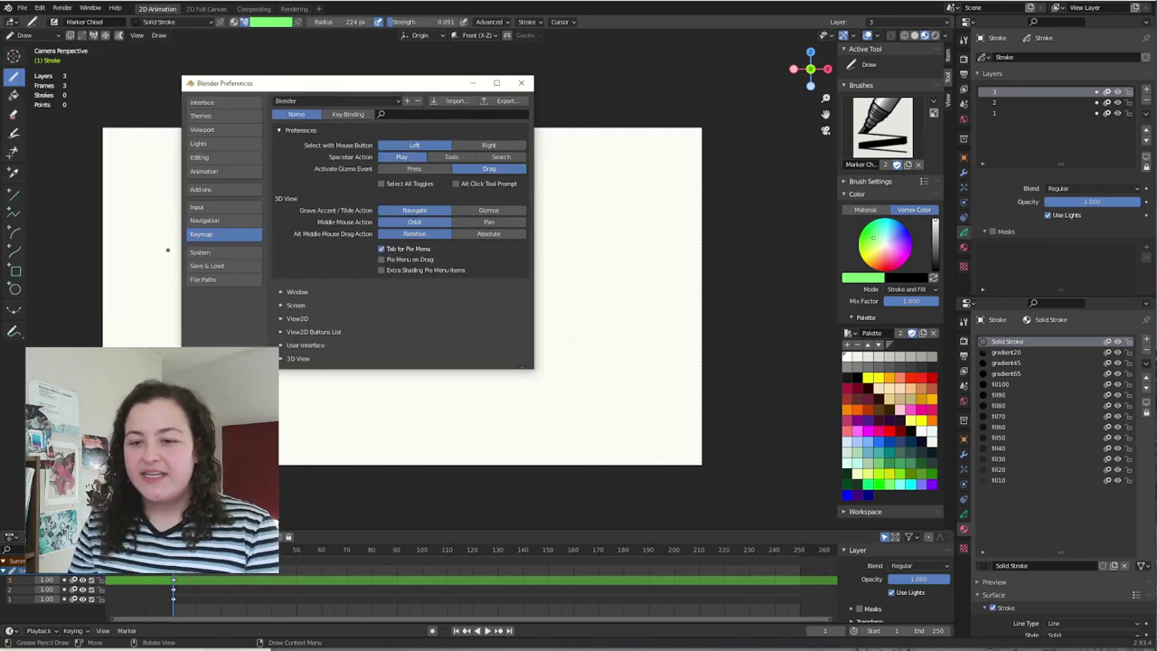
left_click_drag(534, 364, 787, 536)
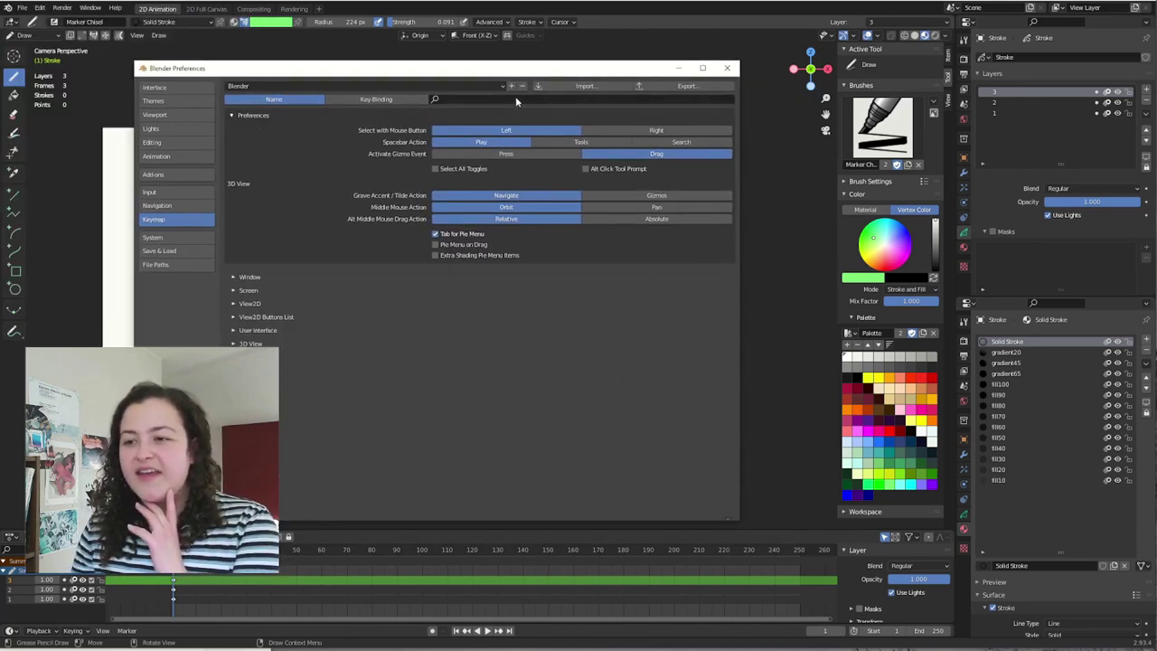
left_click(516, 98)
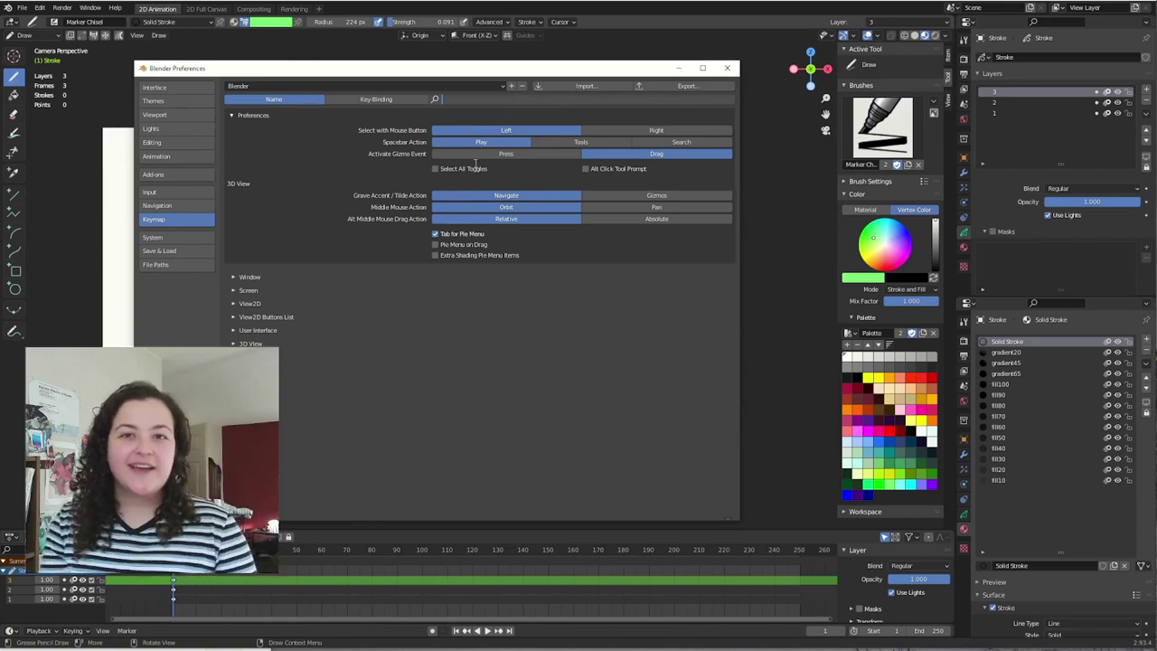
type("change active layer")
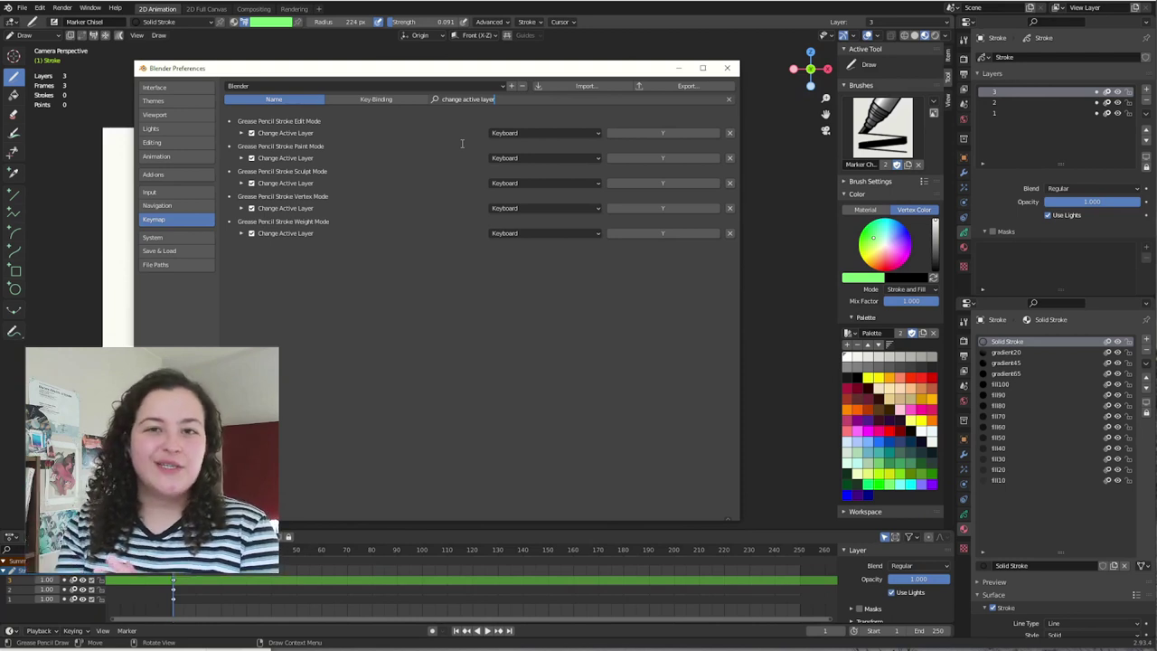
- Rebind all four Change Active Layer entries to W
left_click(663, 133)
key("w")
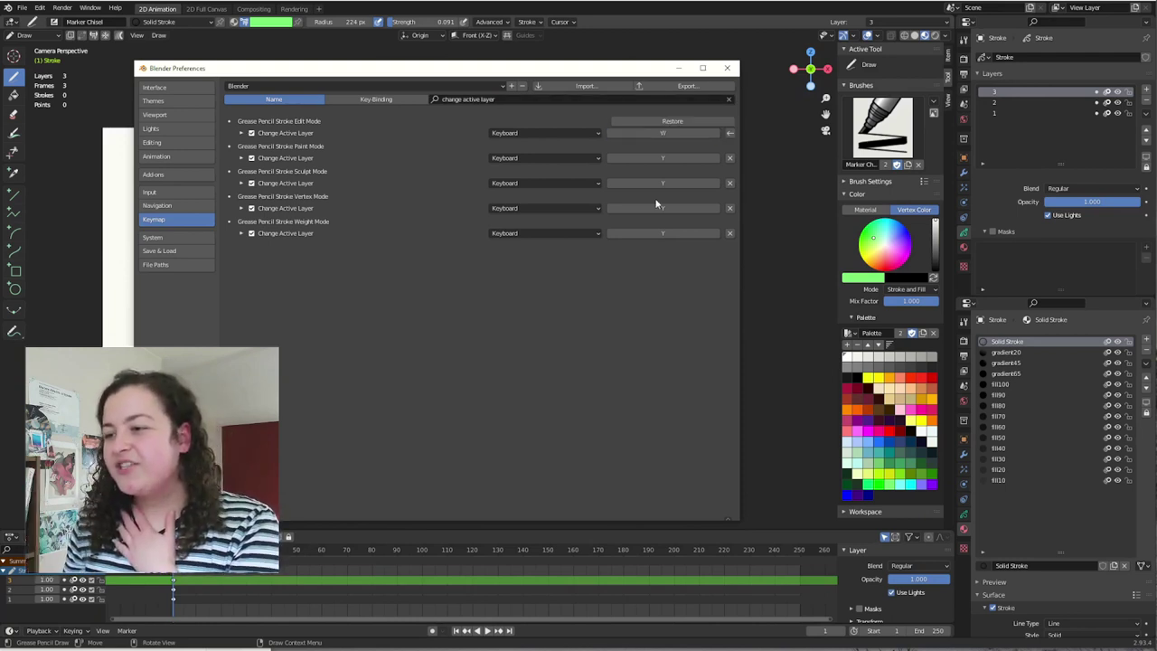
left_click(669, 158)
key("w")
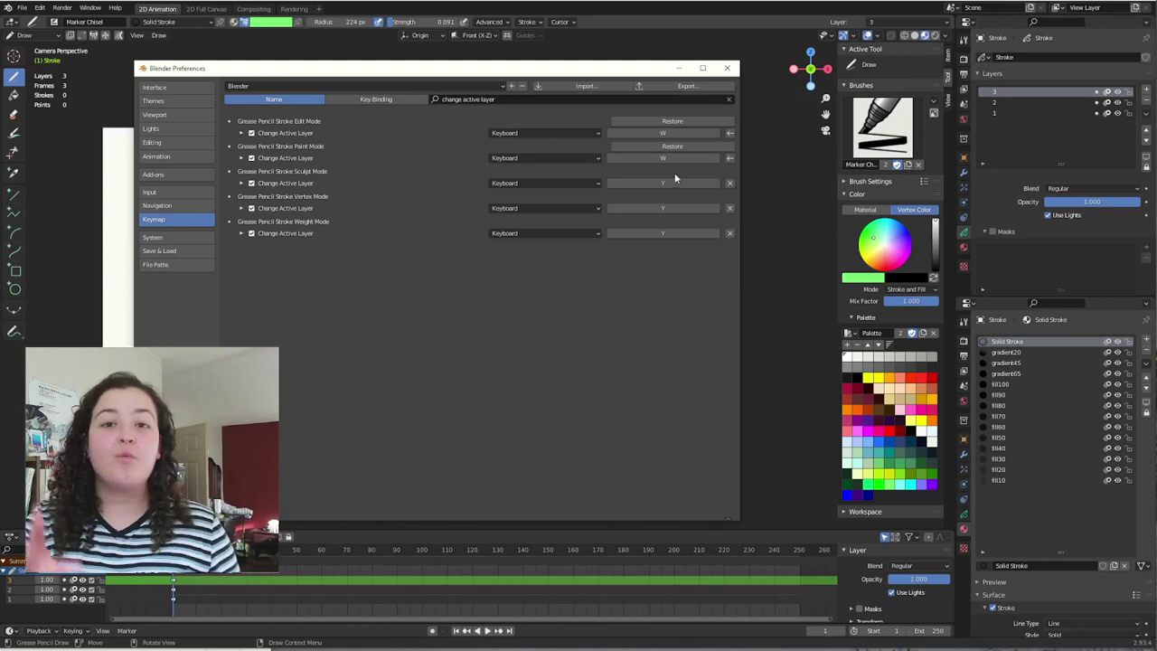
left_click(673, 183)
key("w")
left_click(676, 208)
key("w")
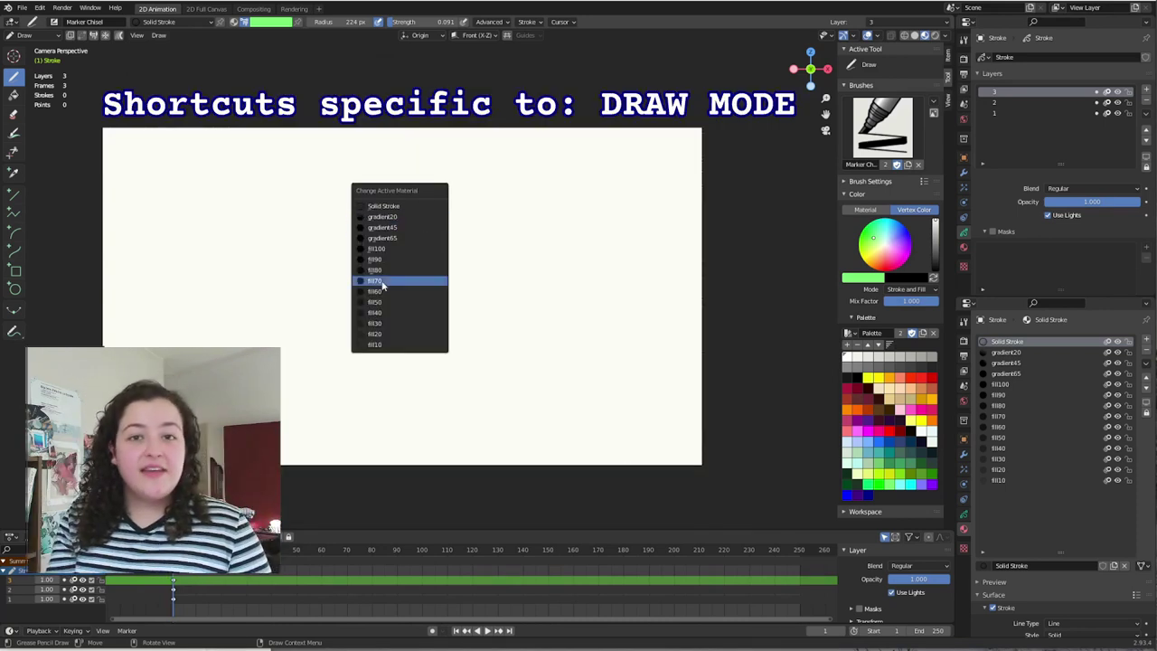
- Draw a green fill with fill70, then a lighter fill30 shape, and rebind Change Active Material
left_click(385, 283)
mouse_move(159, 244)
left_mouse_down()
mouse_move(253, 276)
mouse_move(163, 343)
left_mouse_up()
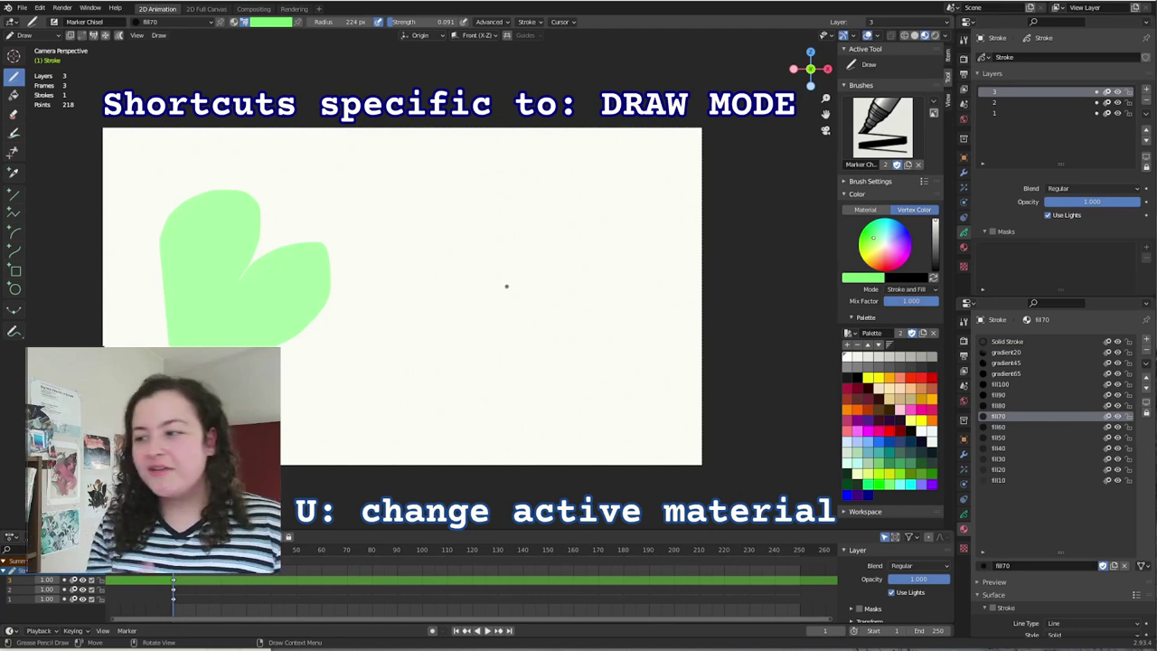
key("u")
left_click(493, 330)
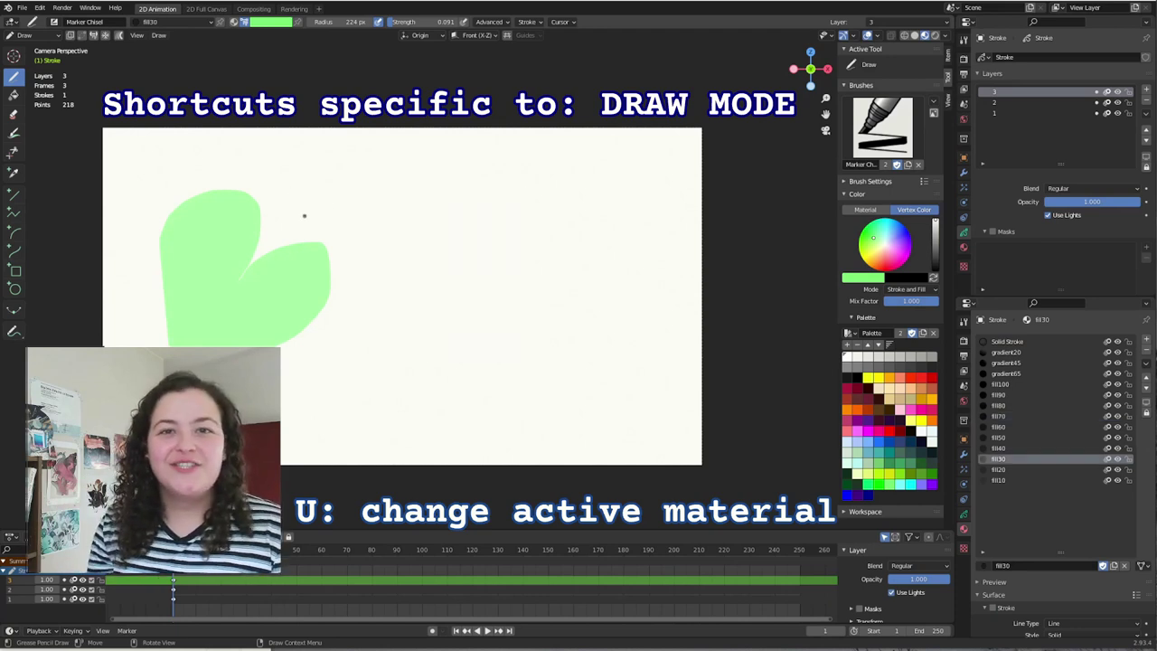
mouse_move(302, 215)
left_mouse_down()
mouse_move(305, 277)
mouse_move(374, 321)
mouse_move(247, 337)
left_mouse_up()
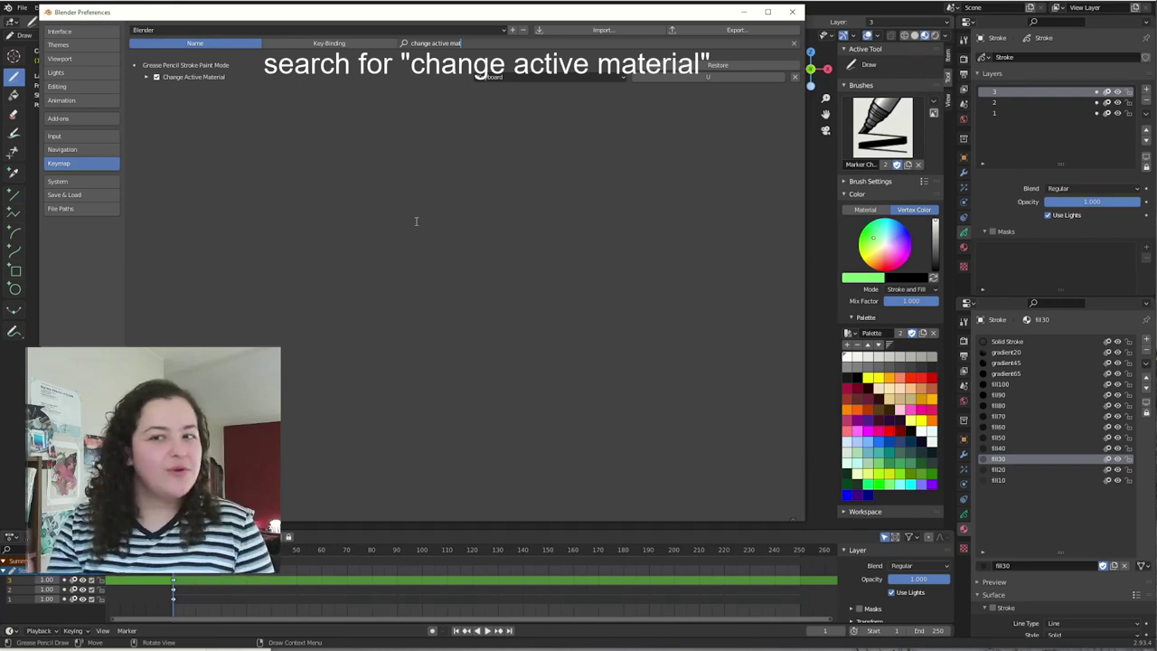
left_click(705, 77)
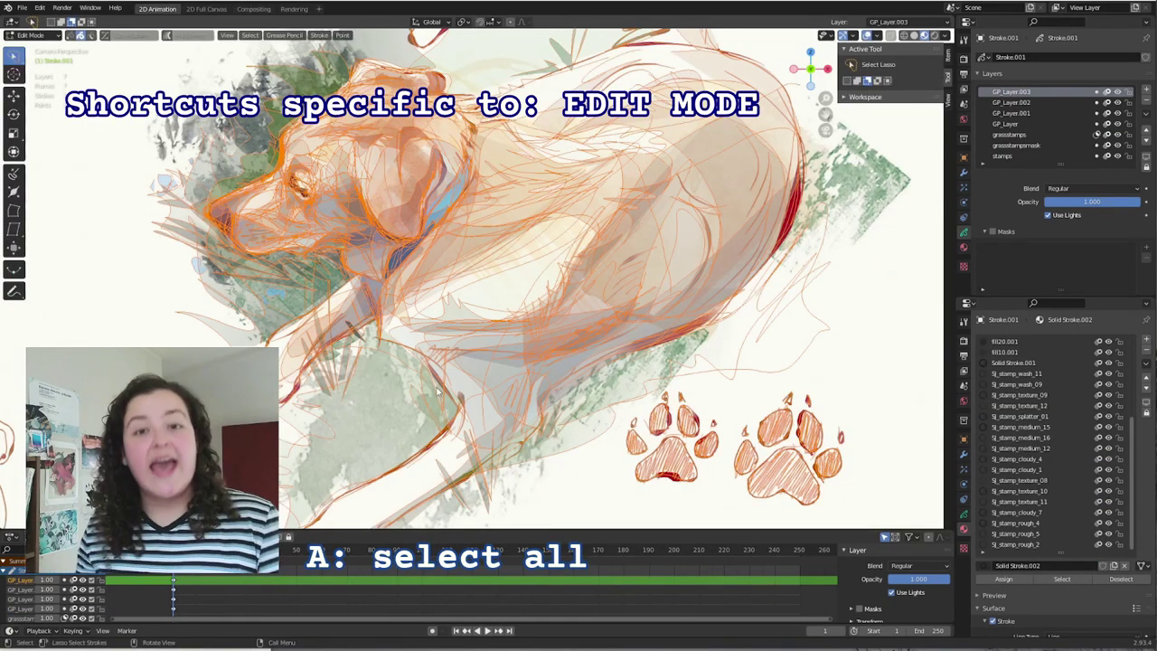
- Switch from point to stroke select mode and trial scaling, rotating and moving strokes, cancelling each
key("1")
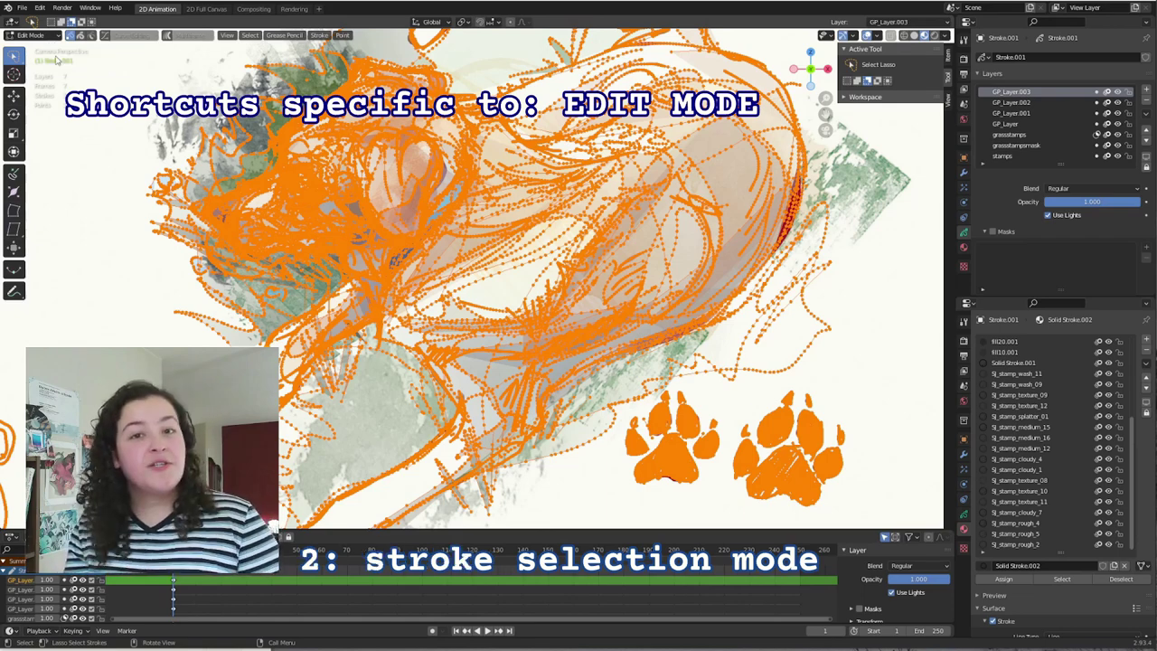
key("2")
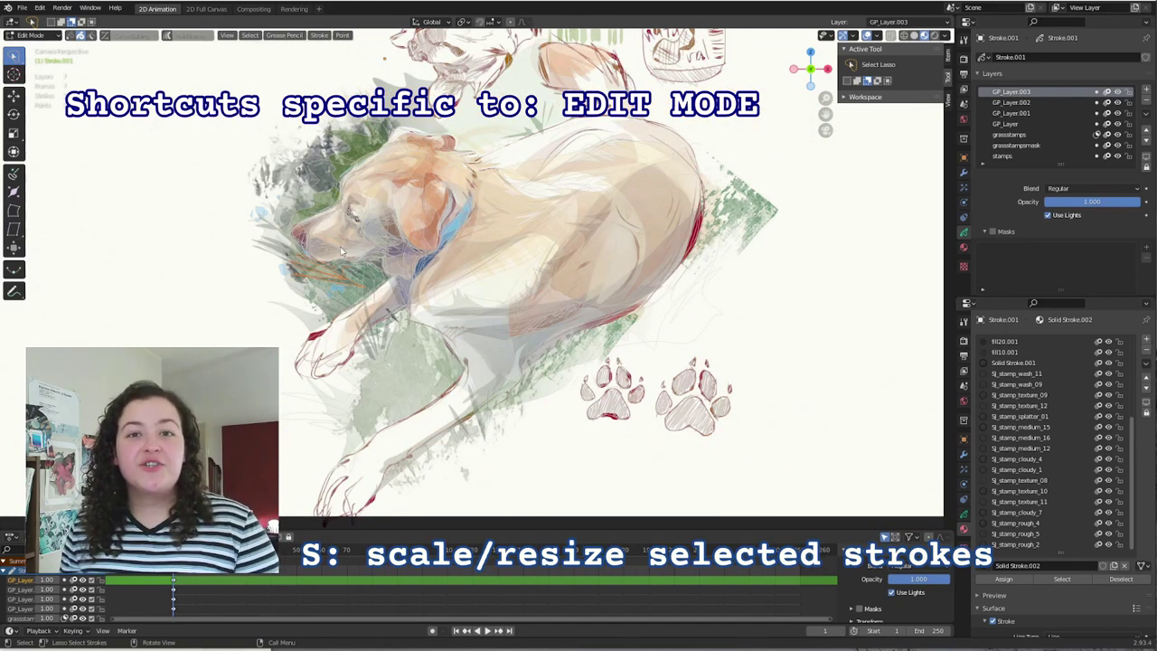
key("s")
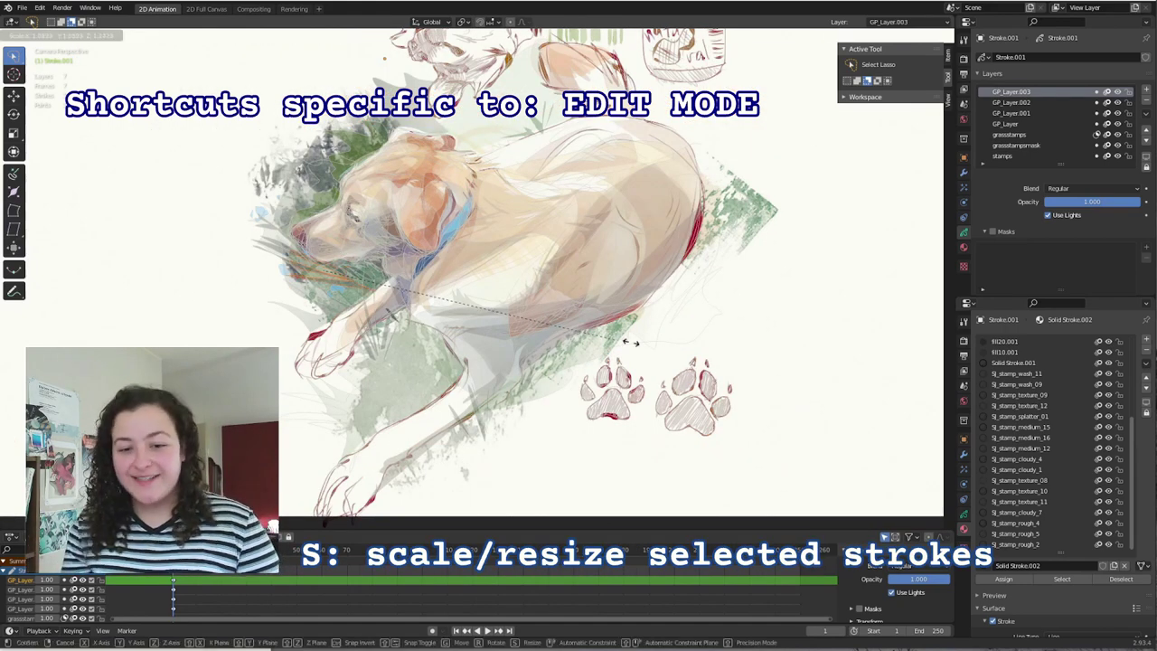
key("Escape")
key("r")
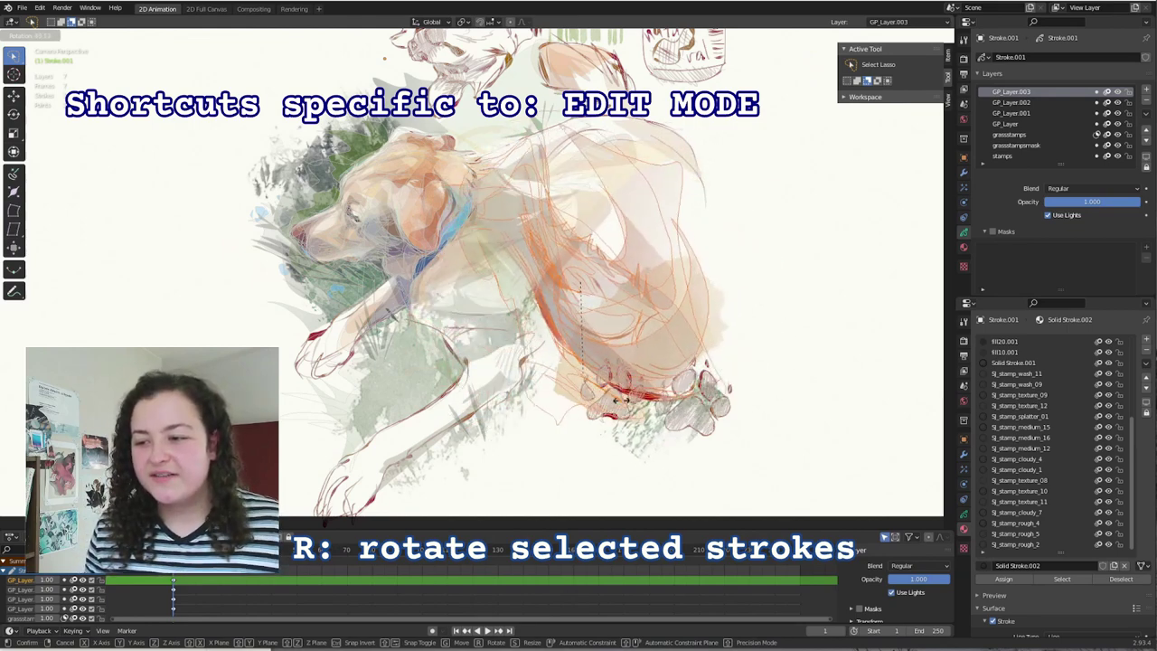
key("Escape")
key("g")
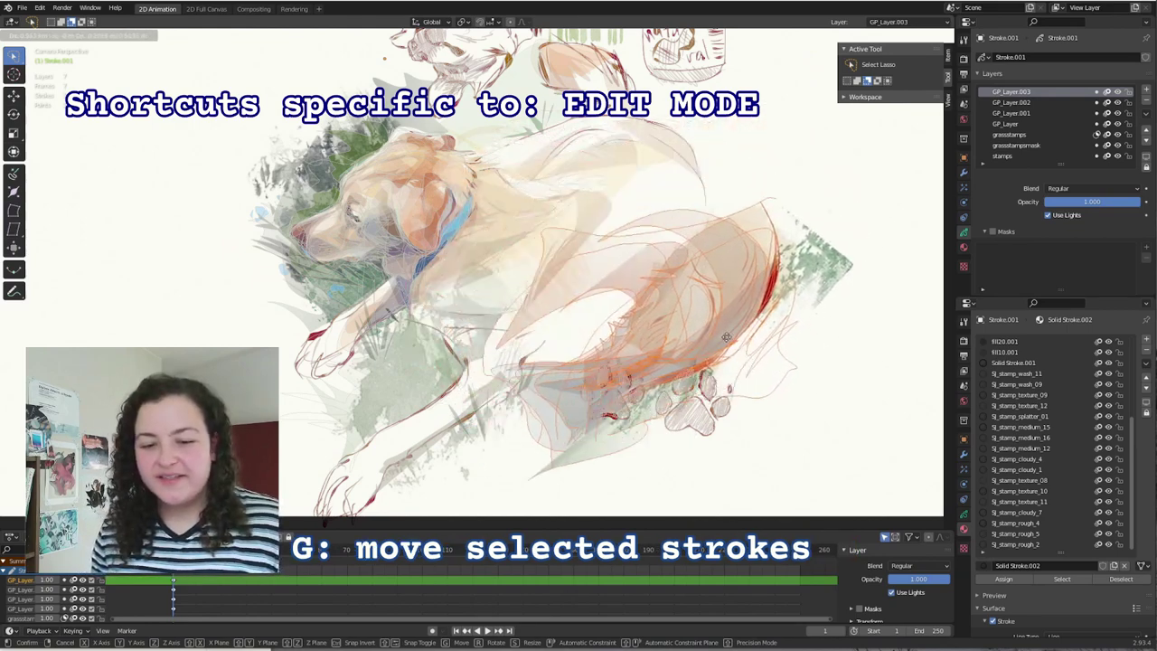
key("Escape")
- Trial an X-constrained move, cancel it, undo the scaling, and zoom in and out
key("g")
key("x")
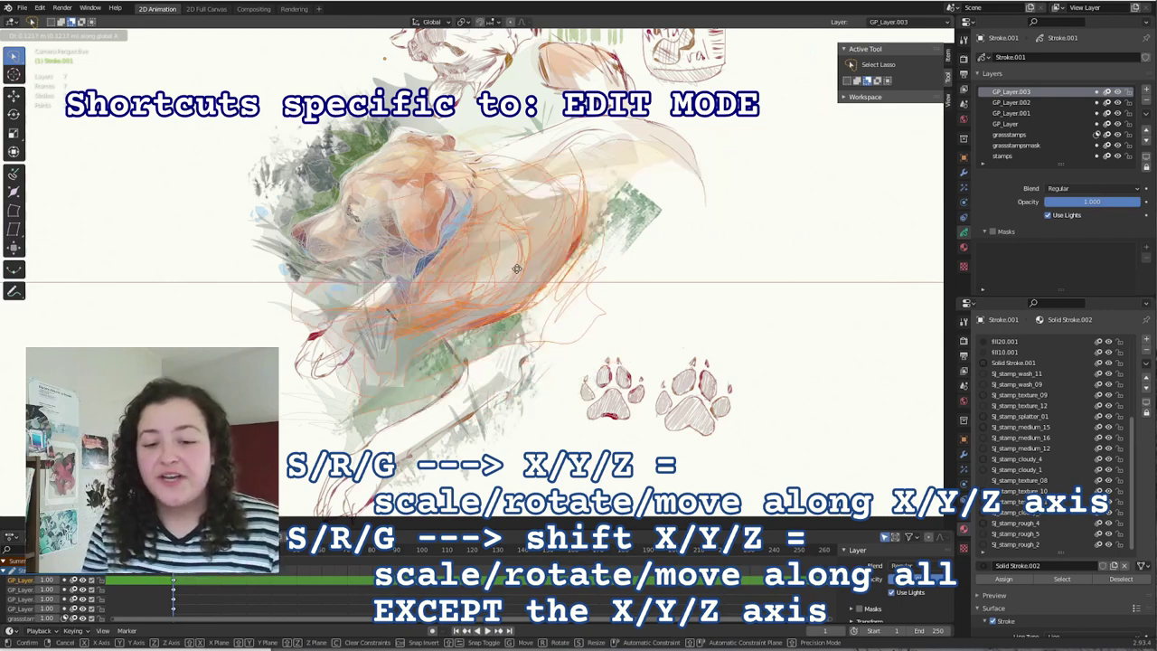
key("Escape")
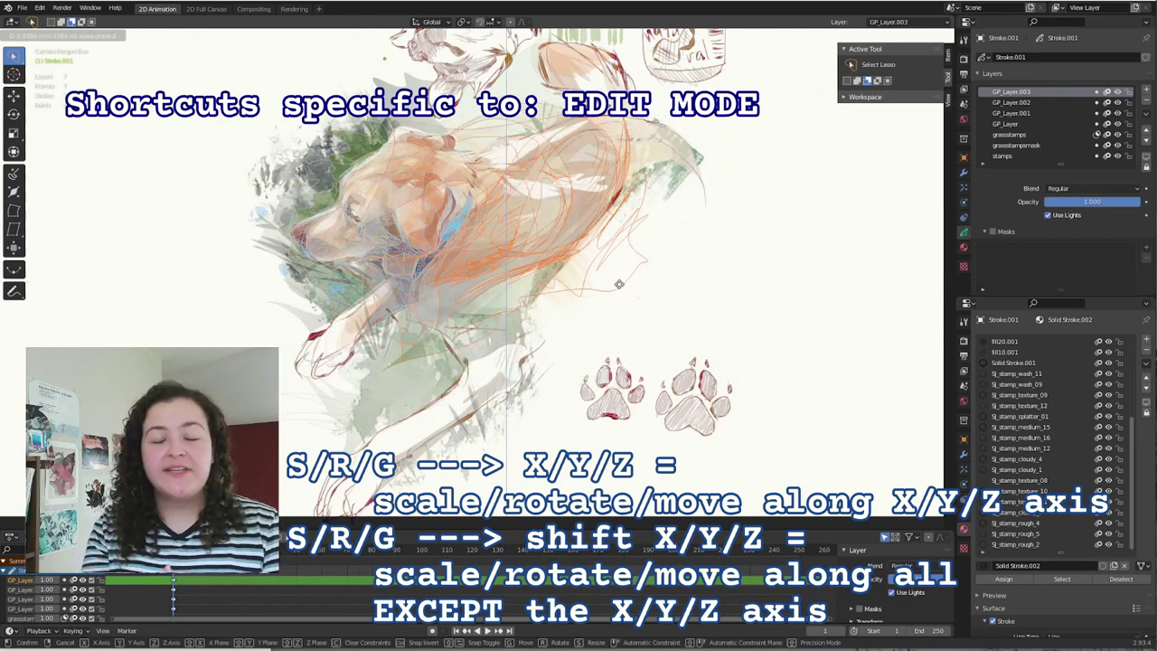
key("Escape")
key("ctrl+z")
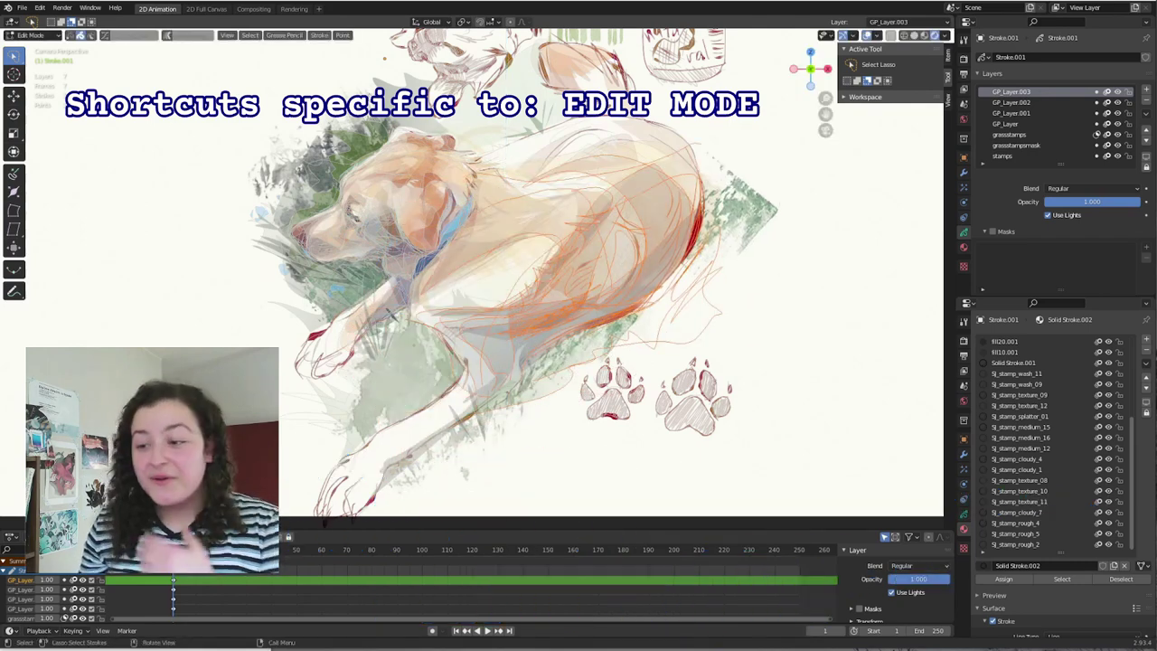
scroll(378, 179, "up", 2)
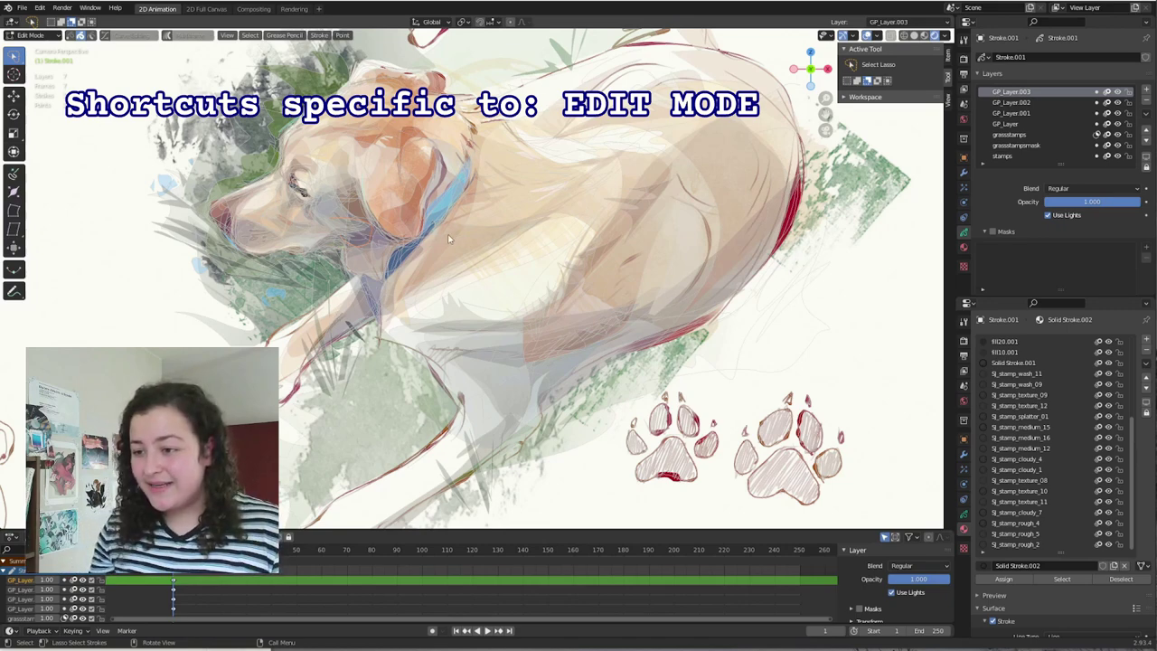
scroll(447, 239, "up", 4)
scroll(339, 218, "down", 3)
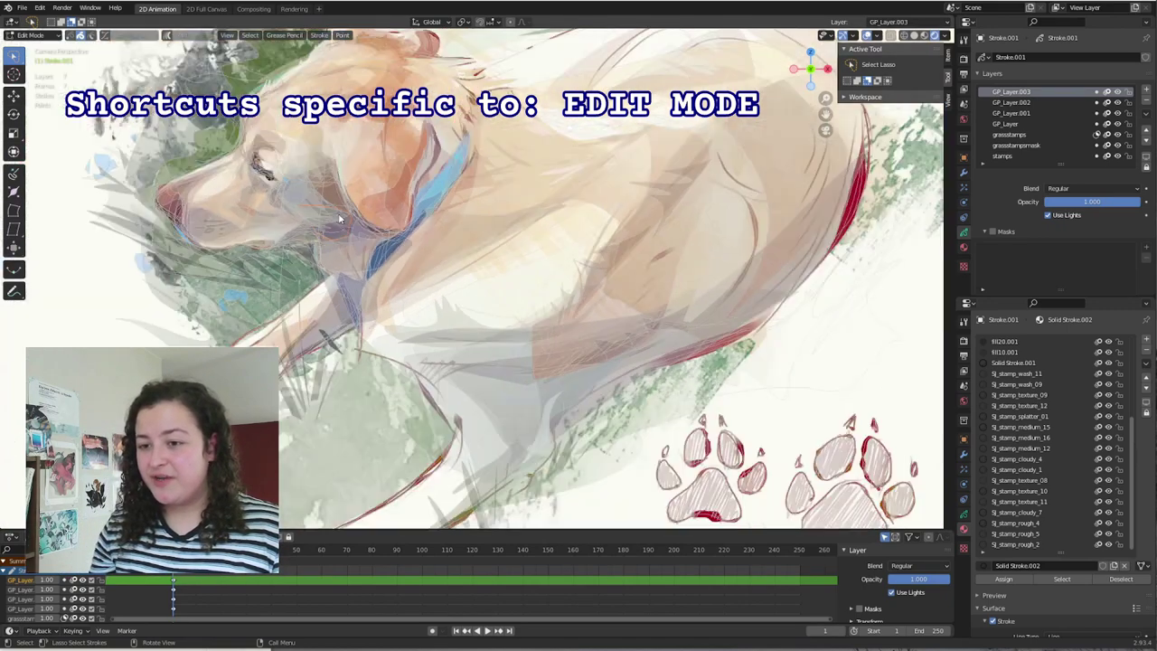
scroll(339, 219, "down", 2)
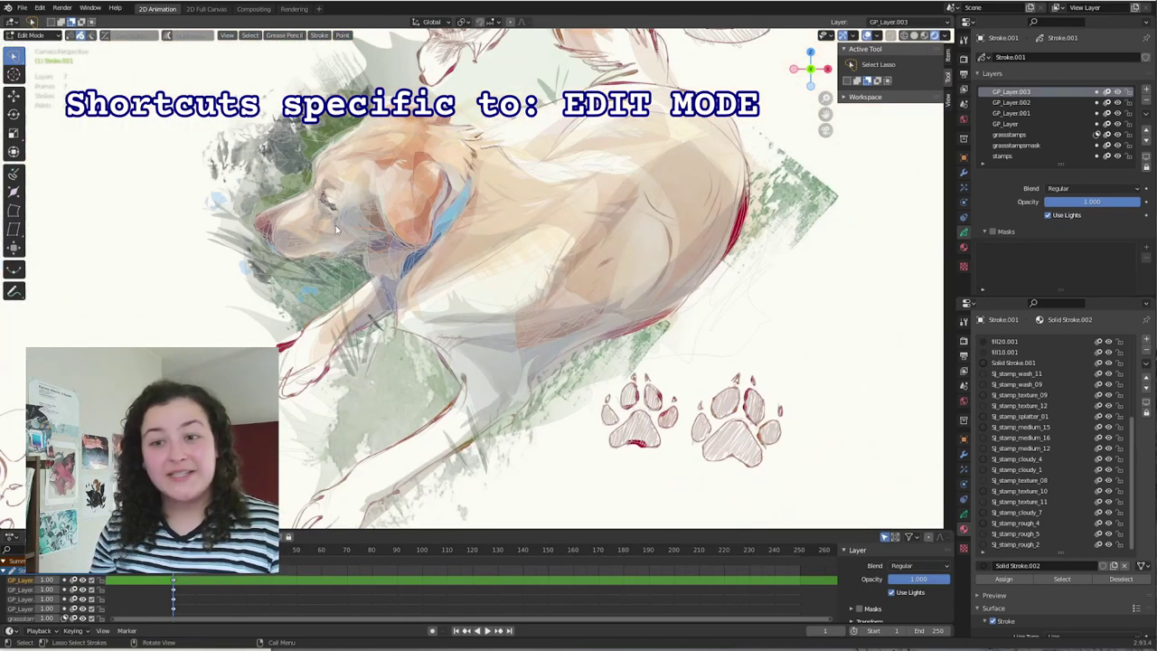
- Assign D as the shortcut for toggling overlays
right_click(866, 36)
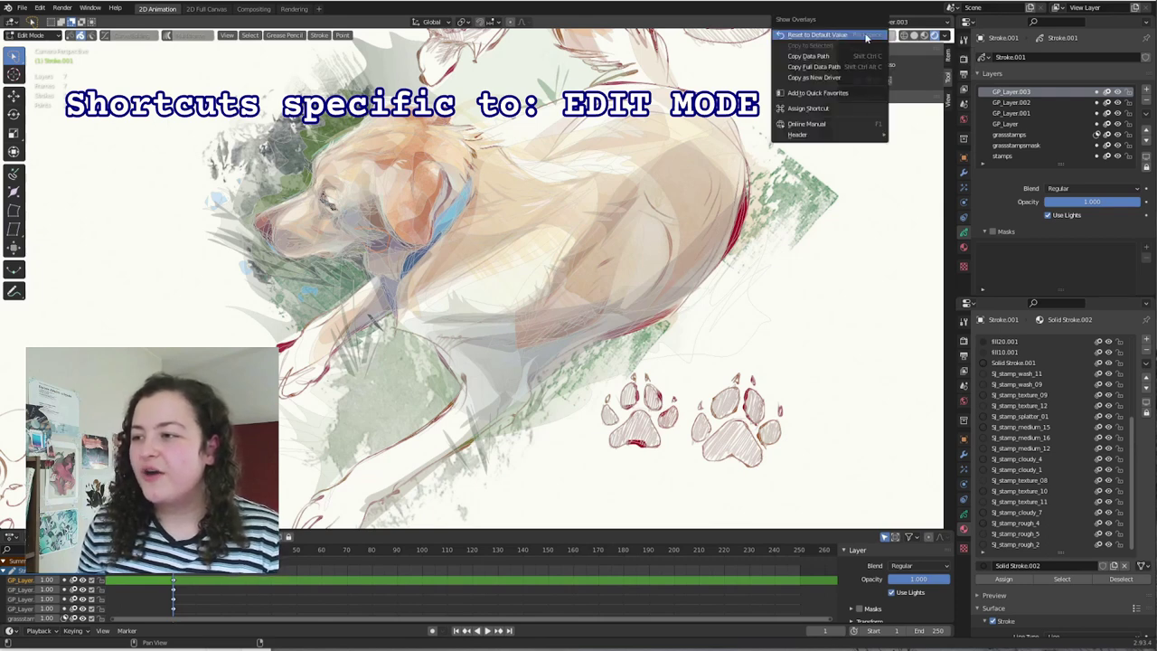
left_click(838, 108)
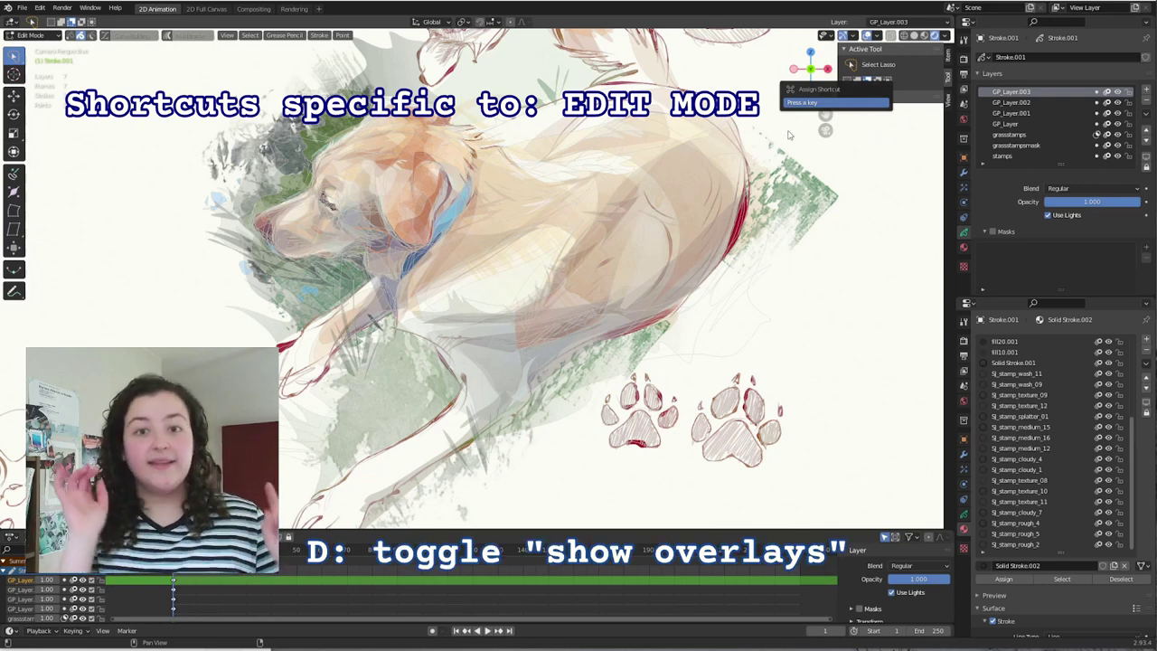
key("d")
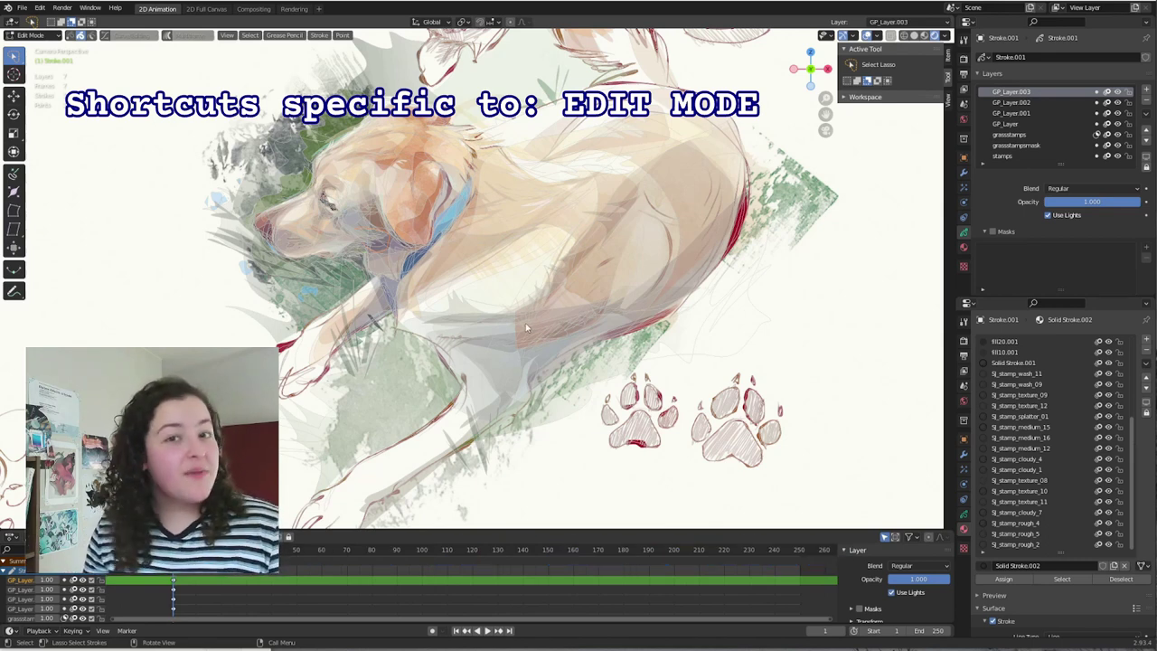
- Duplicate the dog's head strokes with Shift+D, dismiss the Delete menu, and open Move to Layer
key("shift+d")
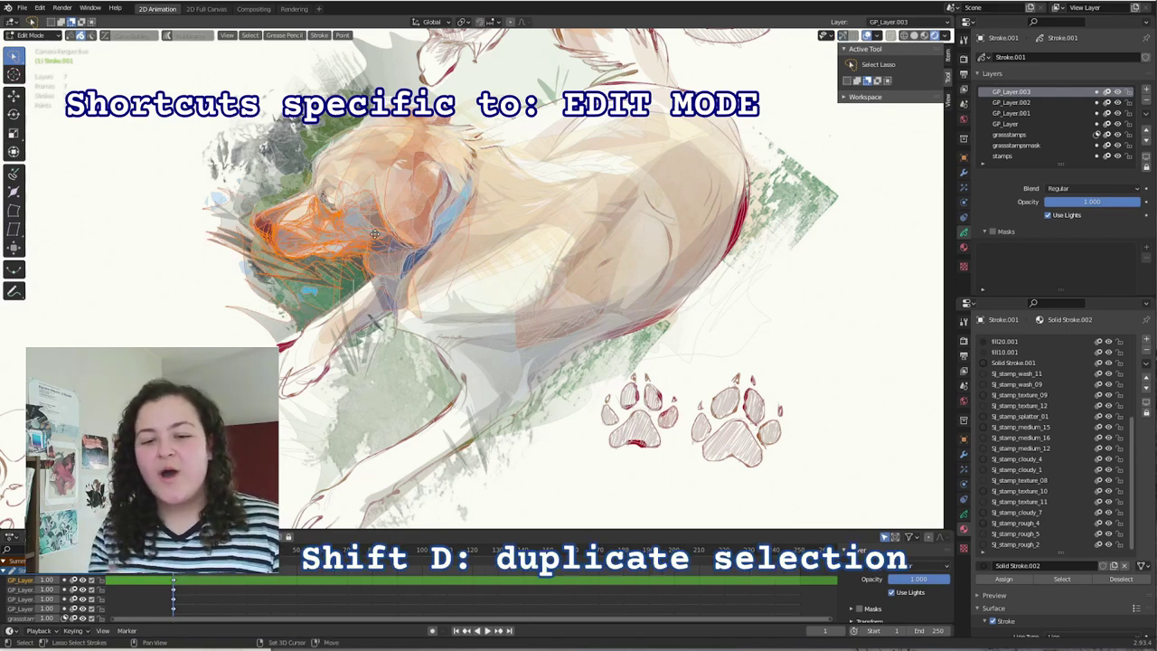
key("Escape")
key("x")
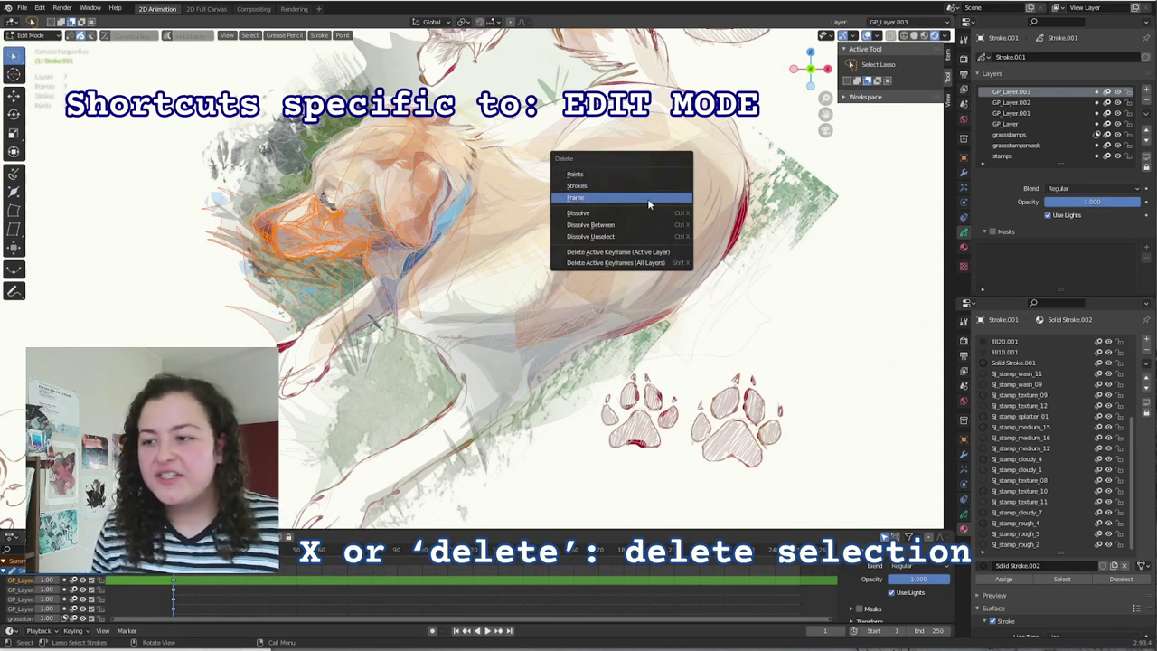
key("Escape")
key("m")
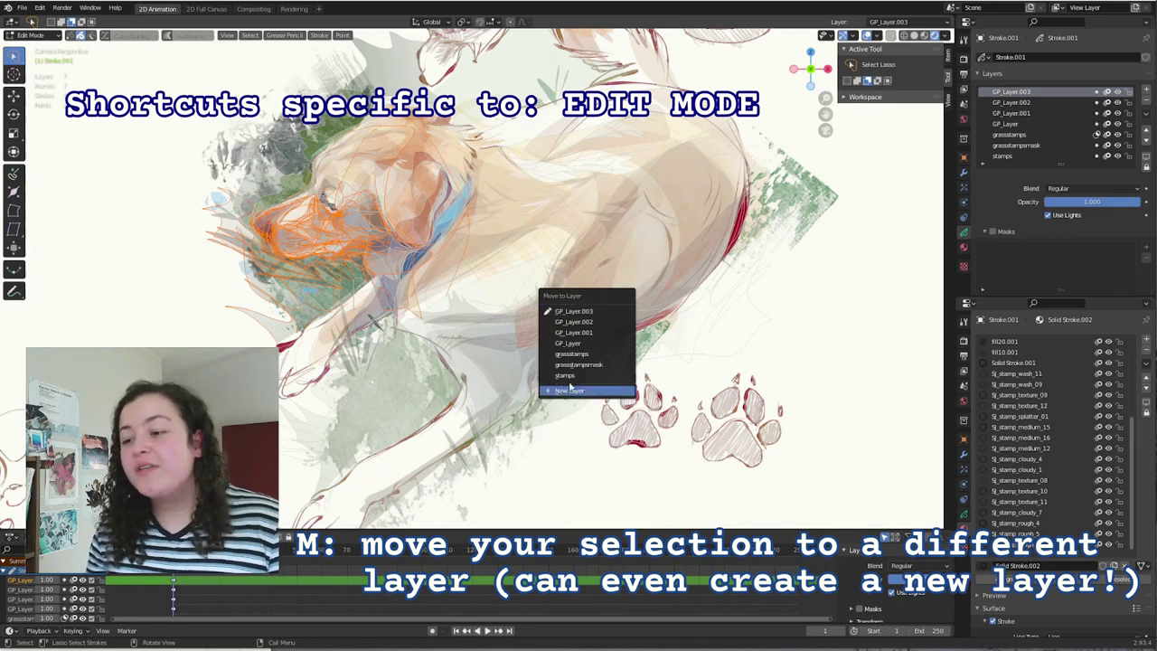
- Send the duplicated head strokes to a new layer, then trial proportional scale, move and rotate
left_click(561, 311)
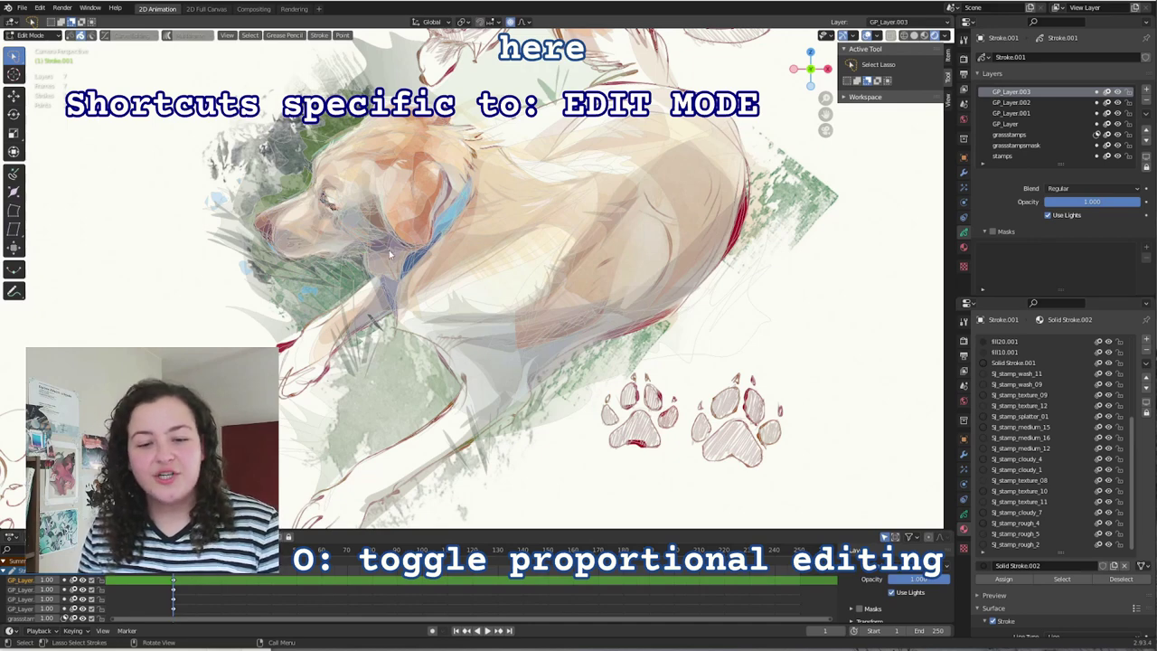
key("s")
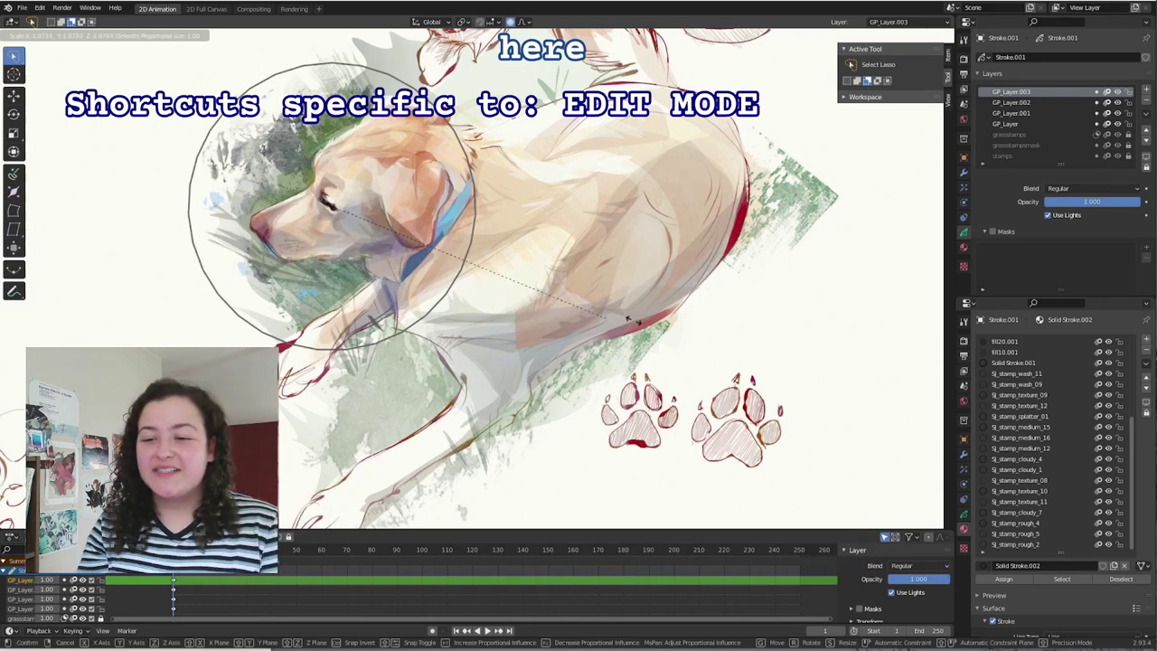
key("Escape")
key("g")
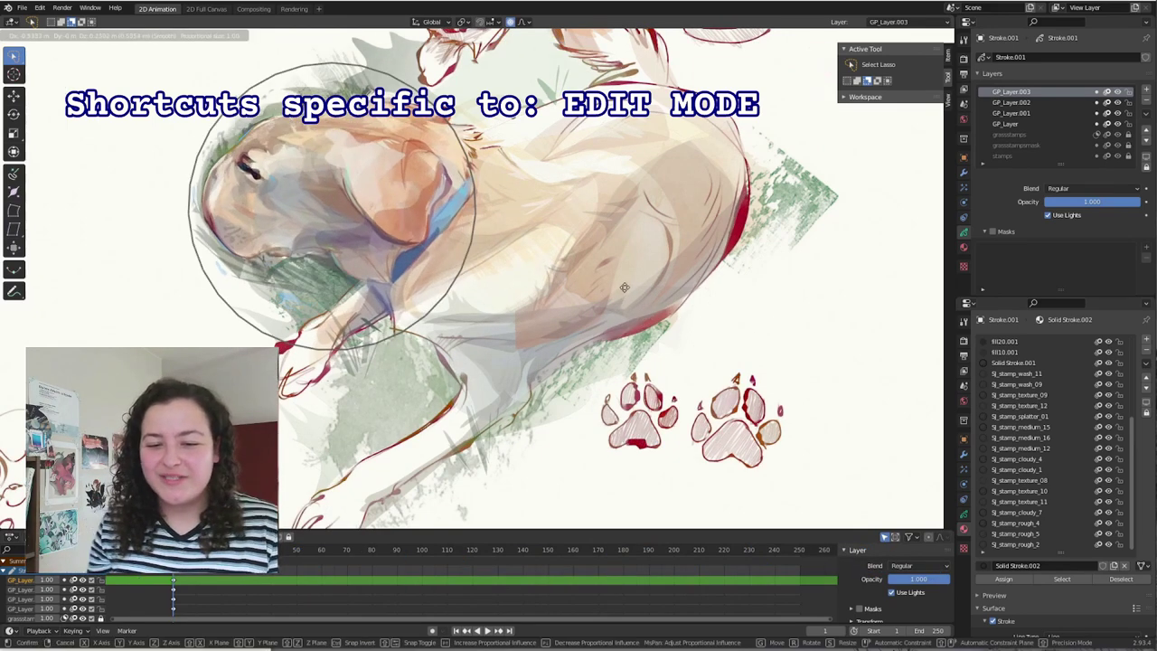
key("Escape")
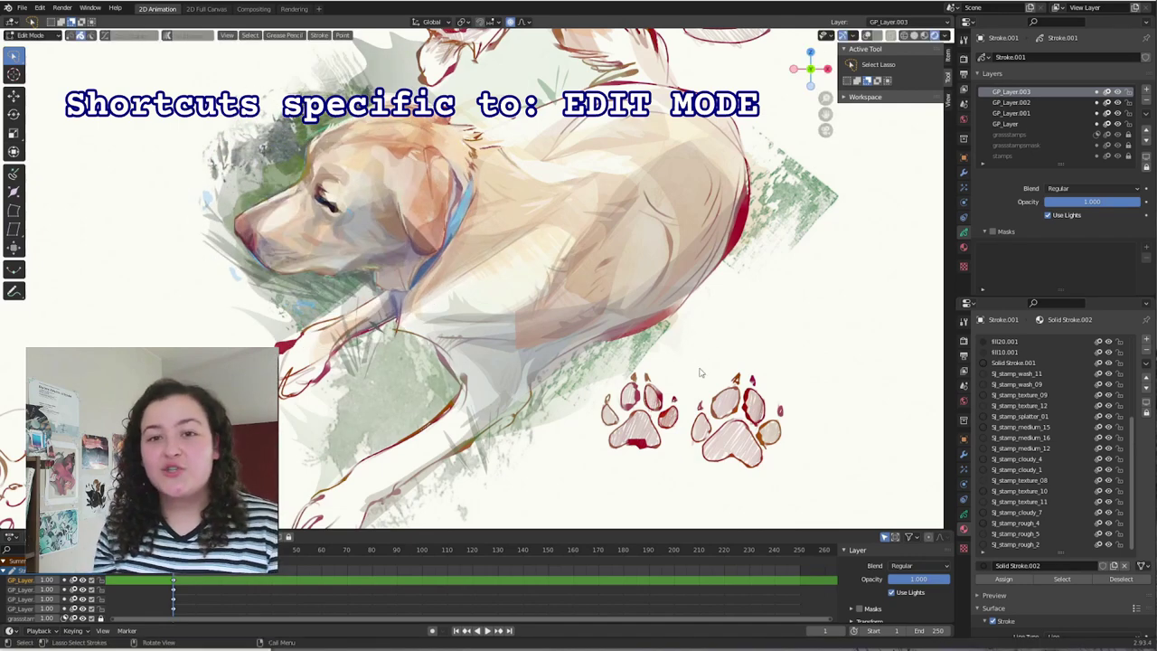
key("r")
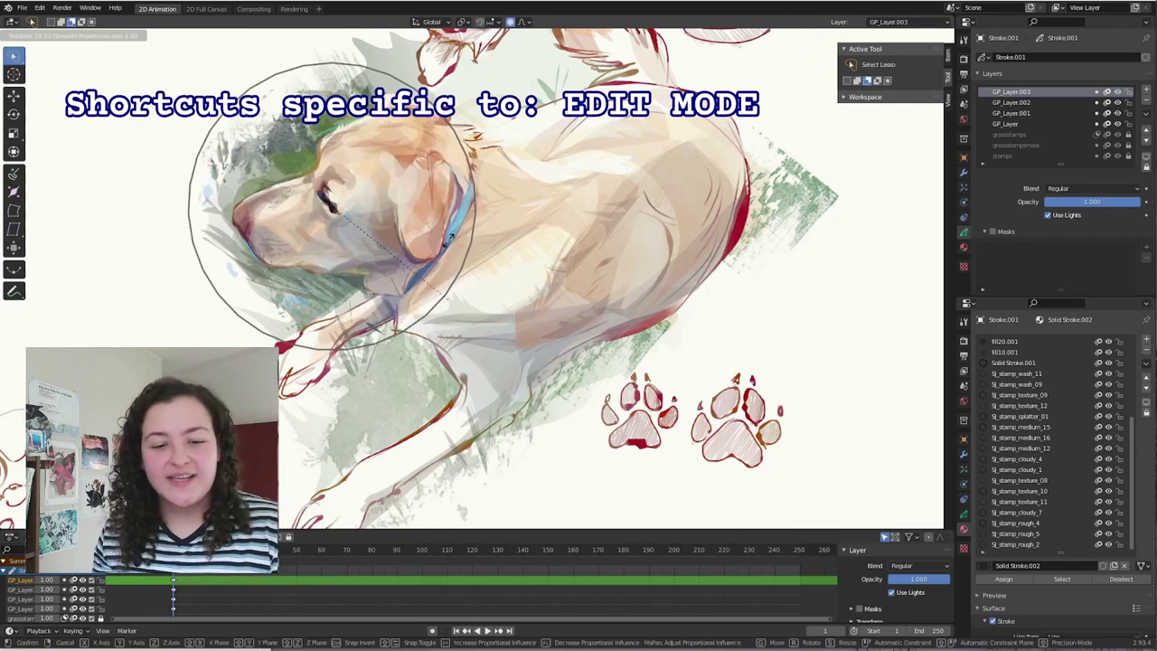
key("Escape")
- Scale the head proportionally, resizing the influence with Page Up/Down and the wheel, then cancel
key("s")
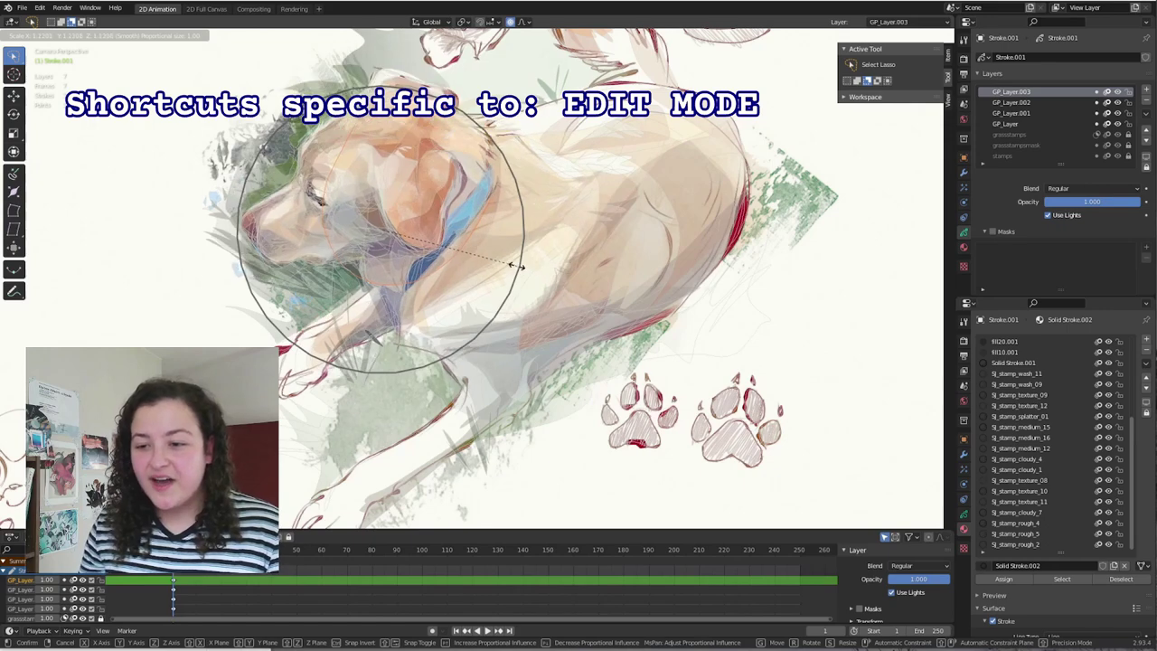
key("Page_Up")
key("Page_Up")
key("Page_Up")
key("Page_Up")
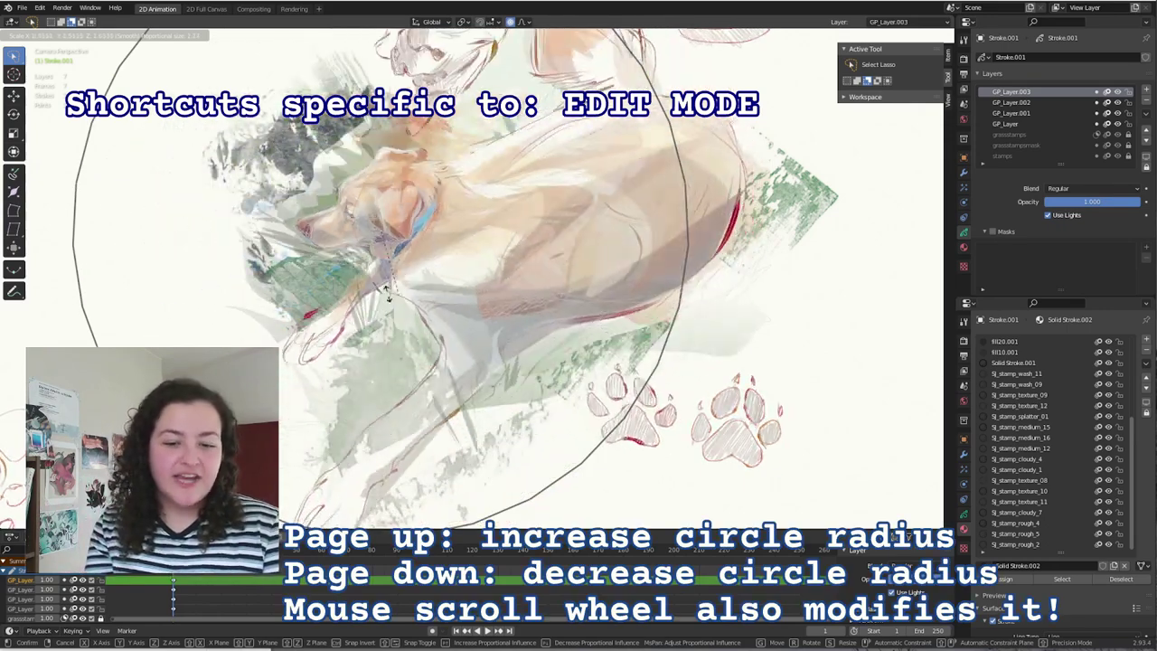
key("Page_Down")
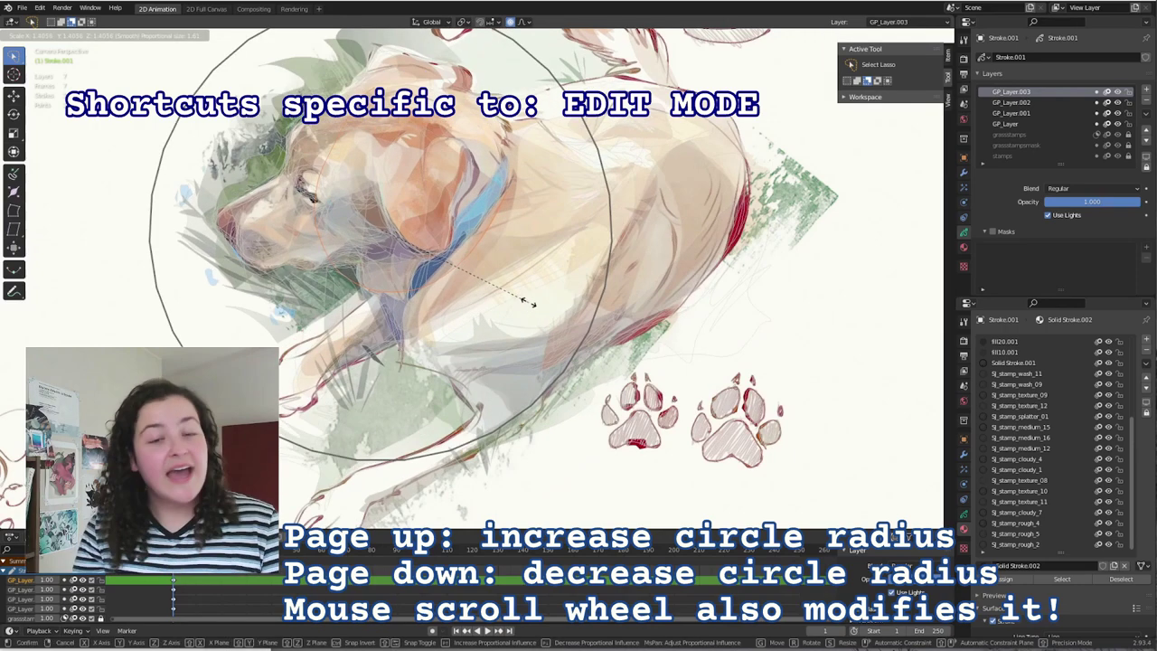
scroll(527, 303, "up", 12)
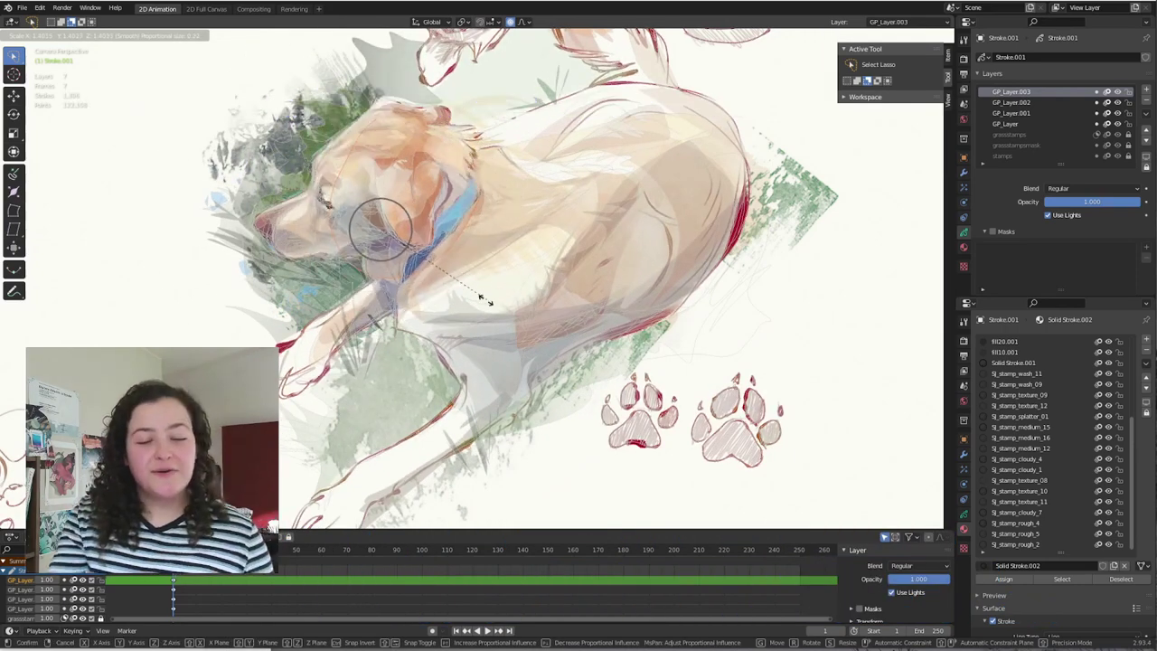
scroll(402, 280, "down", 15)
key("Escape")
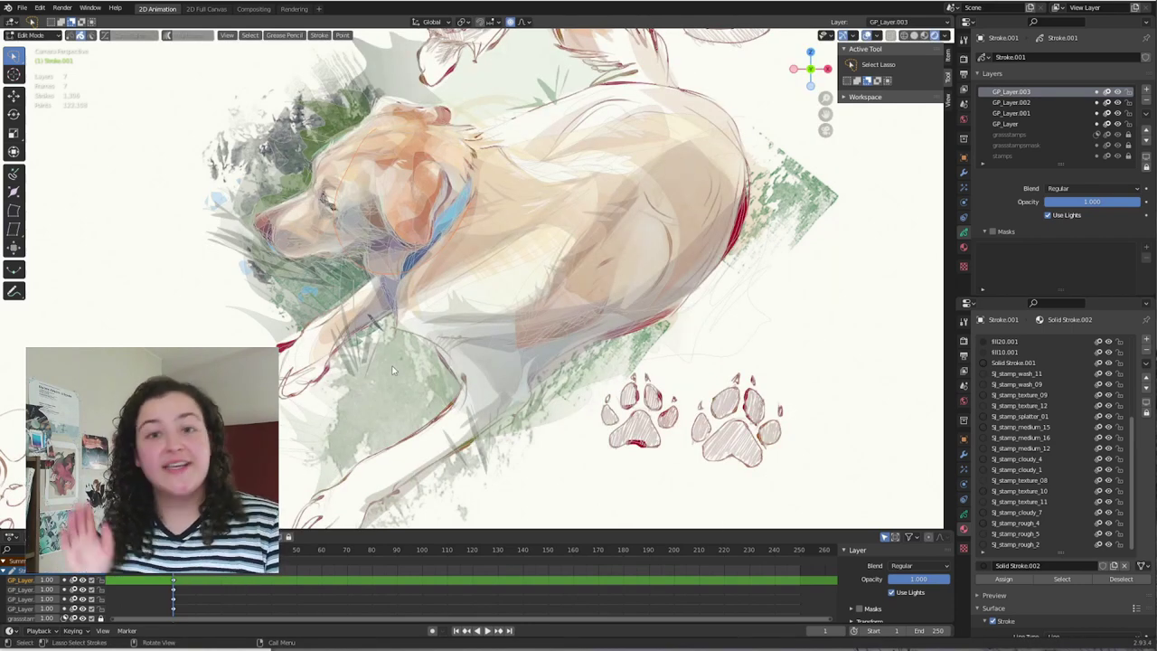
- Assign E as the proportional editing shortcut
right_click(511, 20)
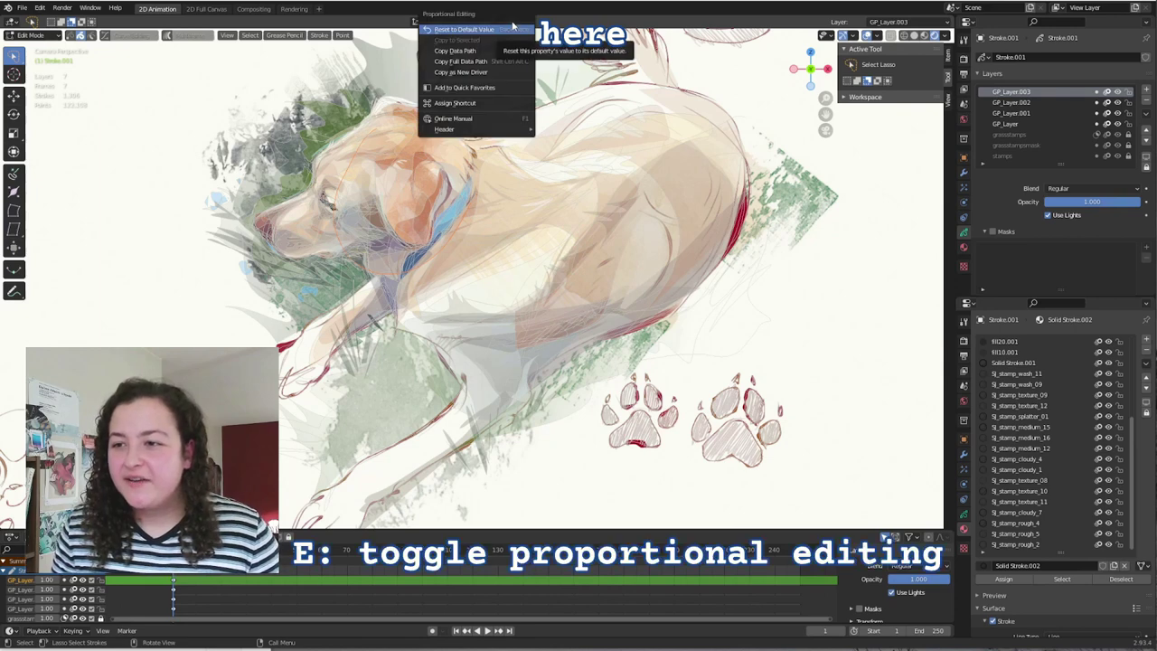
left_click(491, 103)
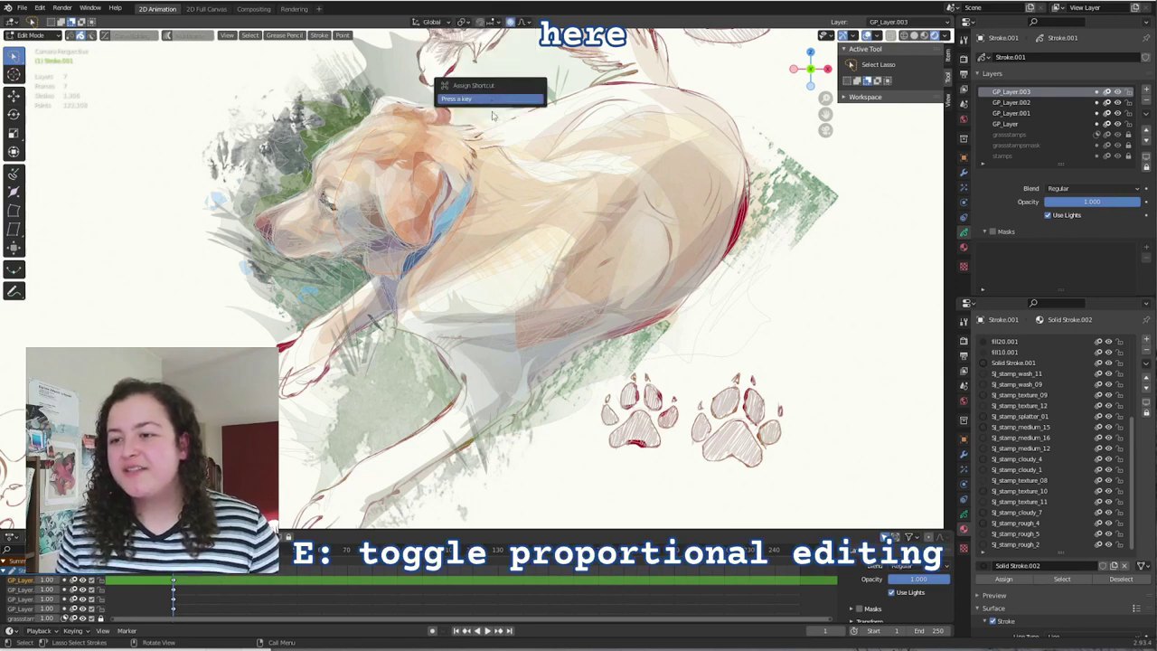
key("e")
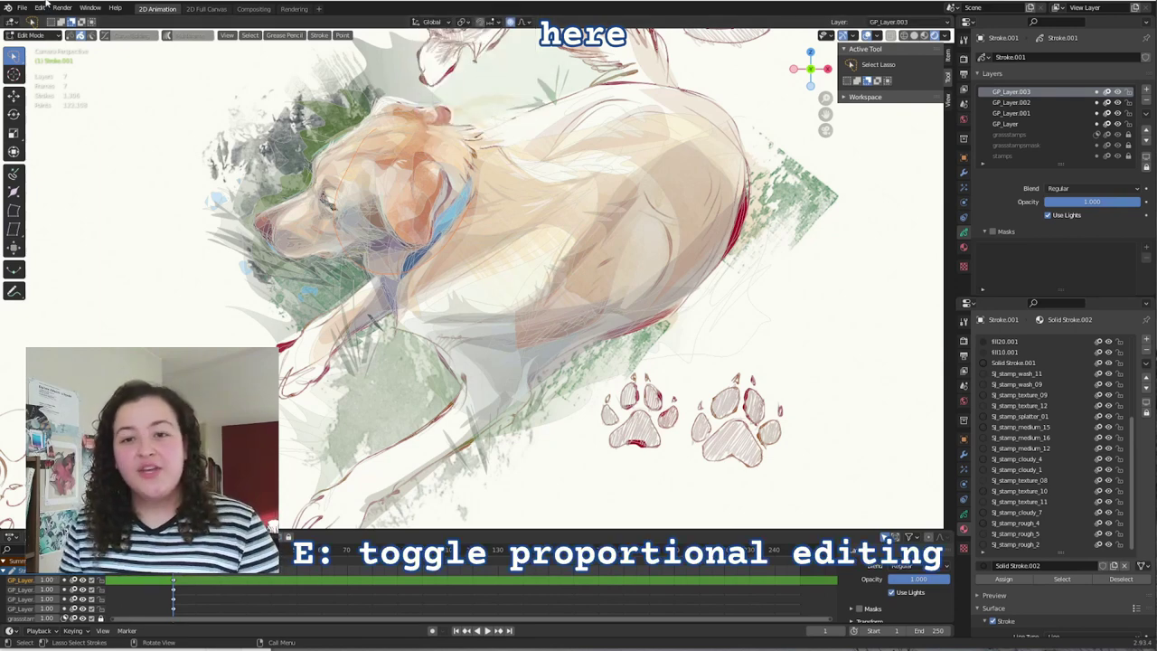
- Search the keymap preferences and remove the Stroke Edit Mode Circle Select binding
left_click(40, 8)
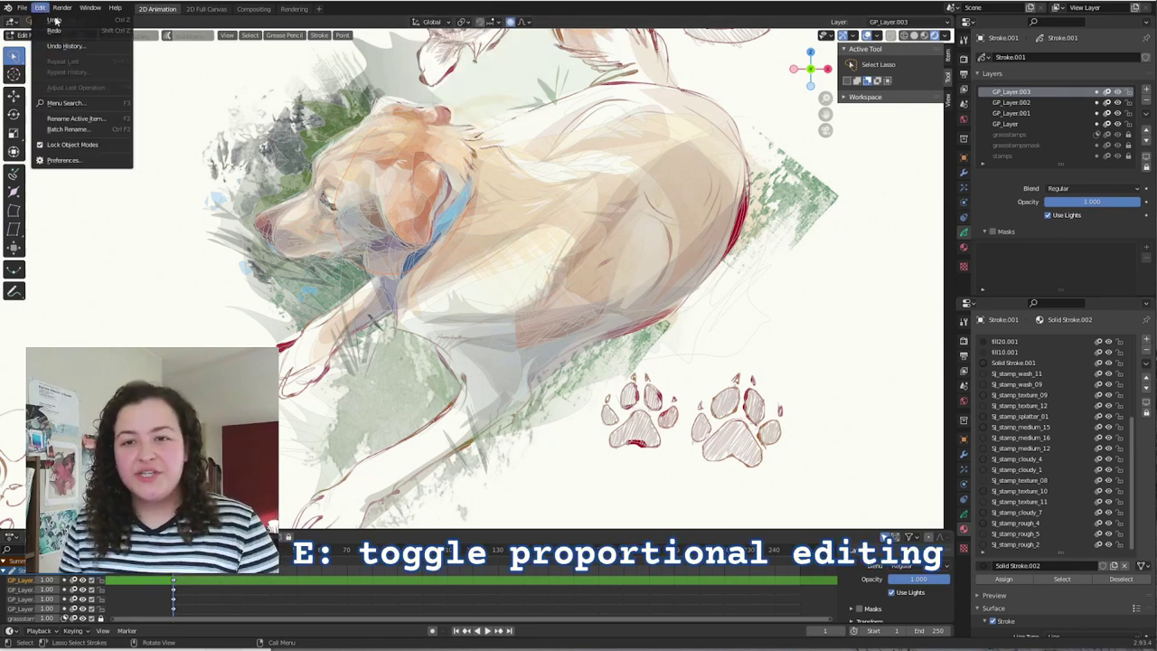
left_click(63, 160)
left_click(463, 77)
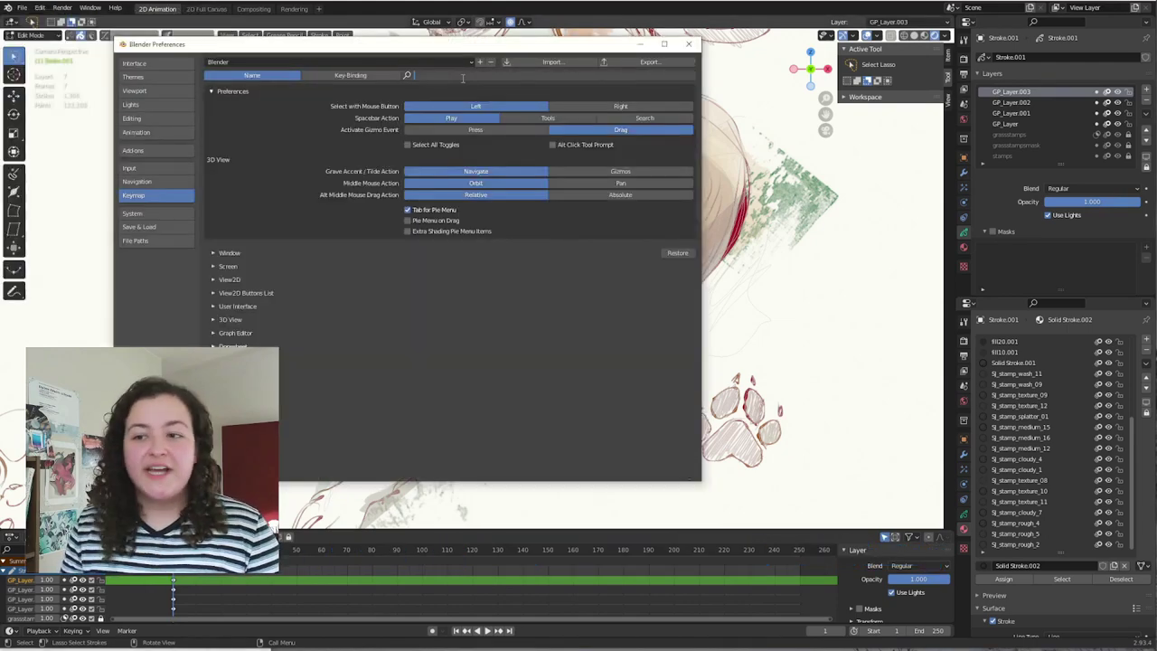
type("extrude")
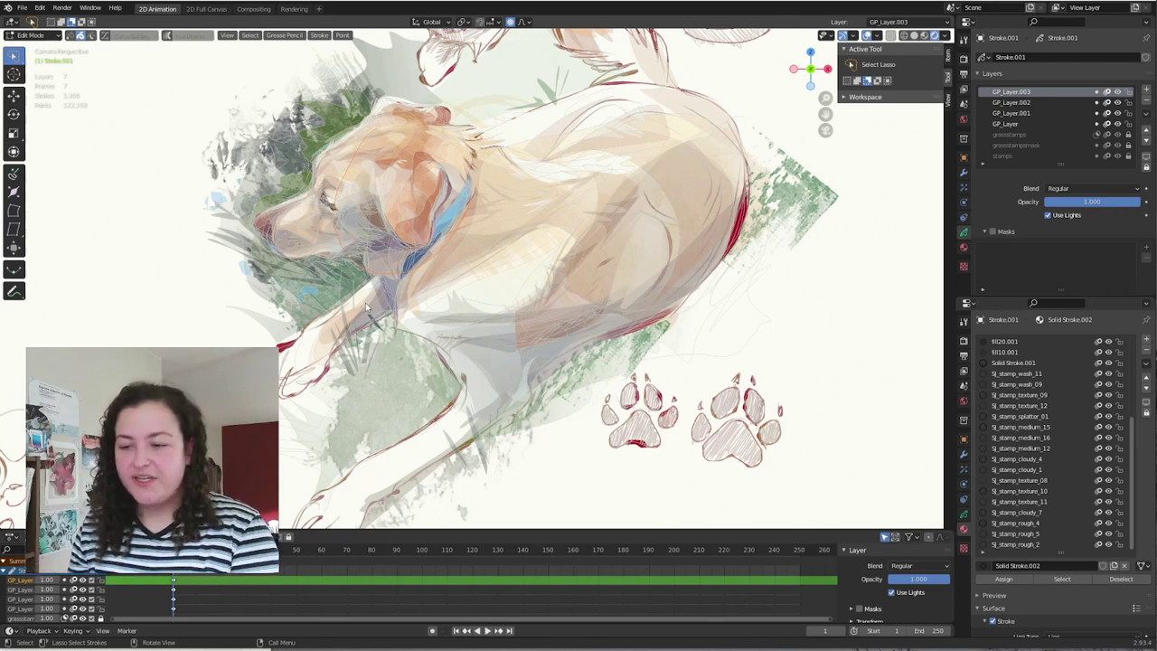
key("m")
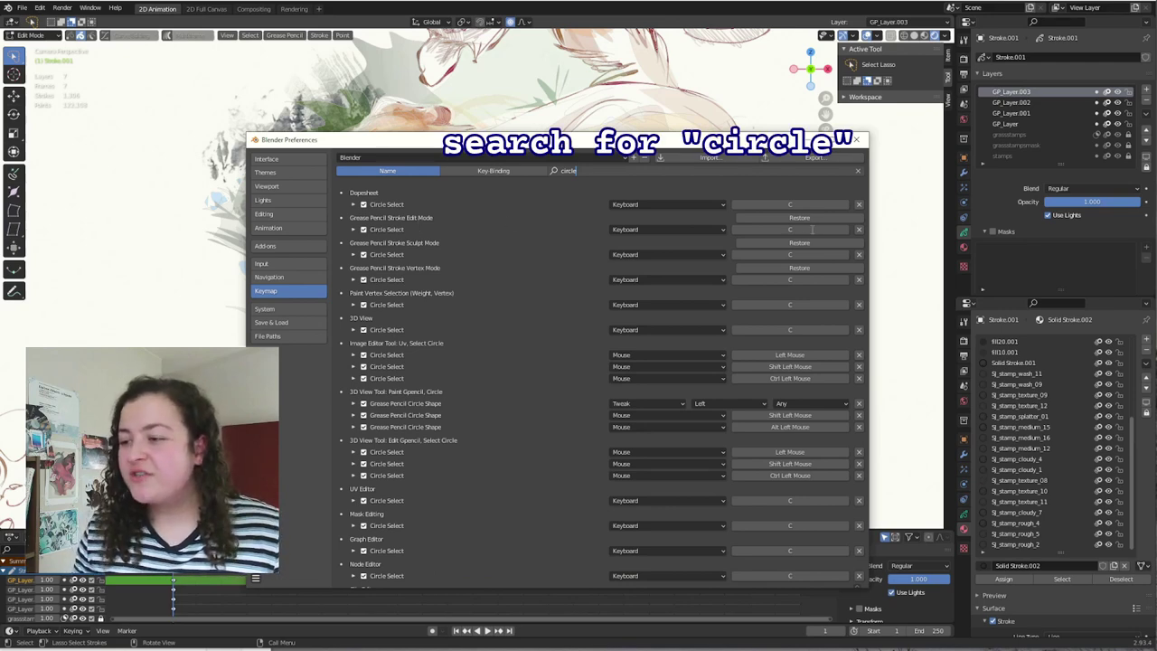
left_click(856, 230)
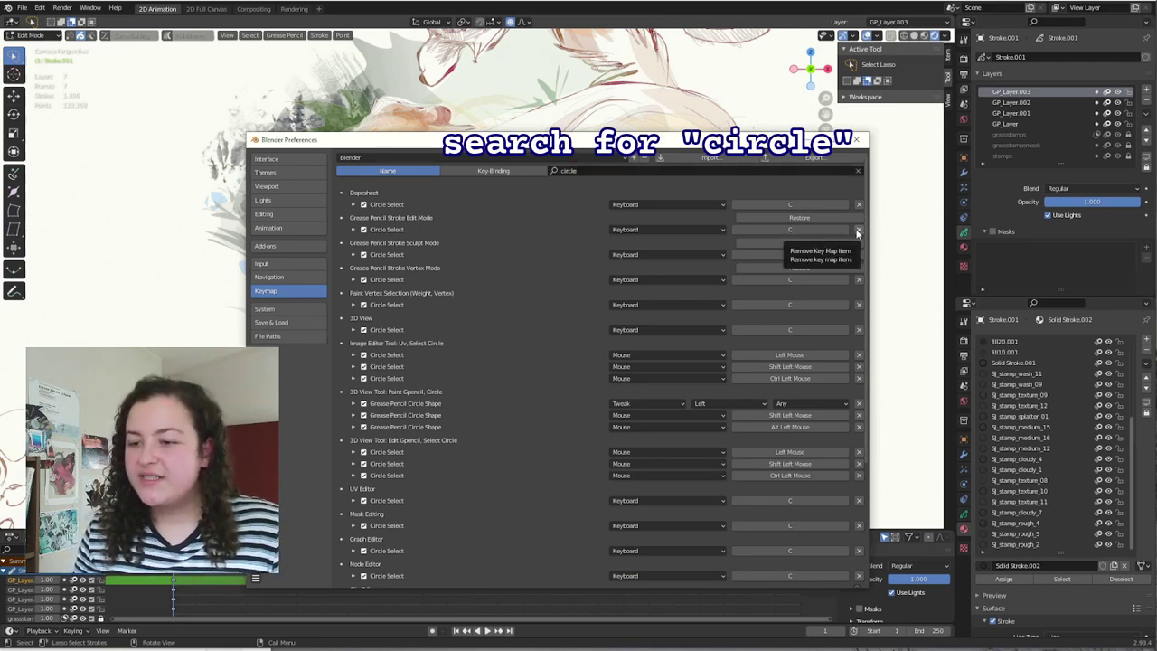
left_click(859, 230)
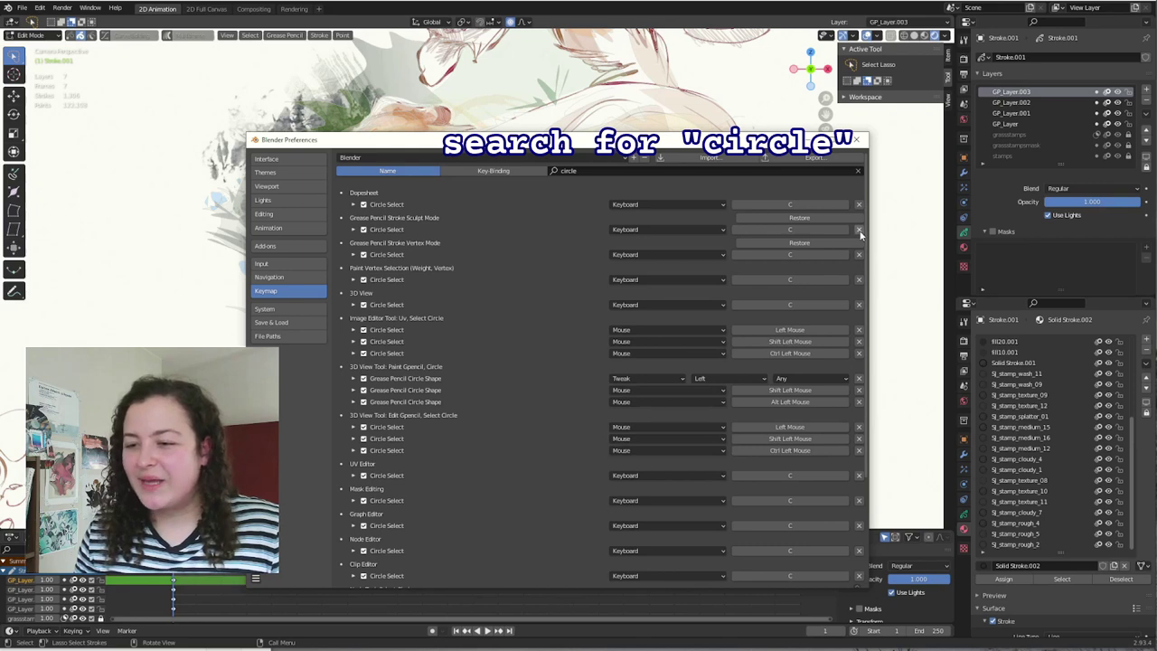
- Search the keymap for 'laye' and rebind Move to Layer to C
left_click(614, 172)
type("laye")
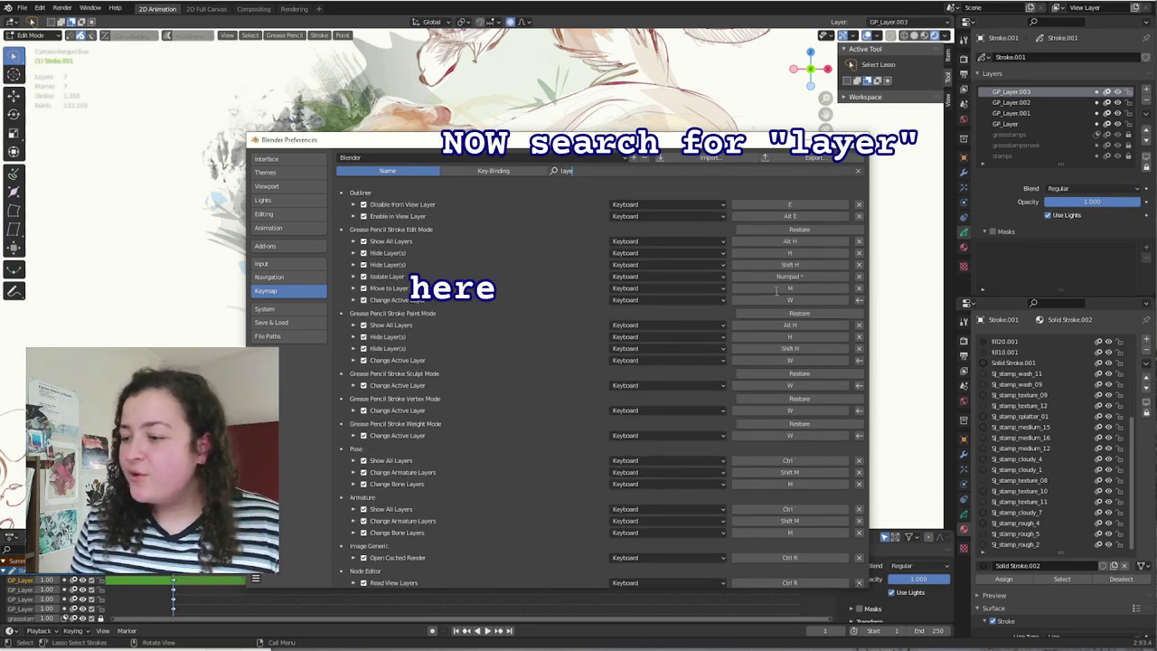
key("Return")
left_click(789, 288)
key("c")
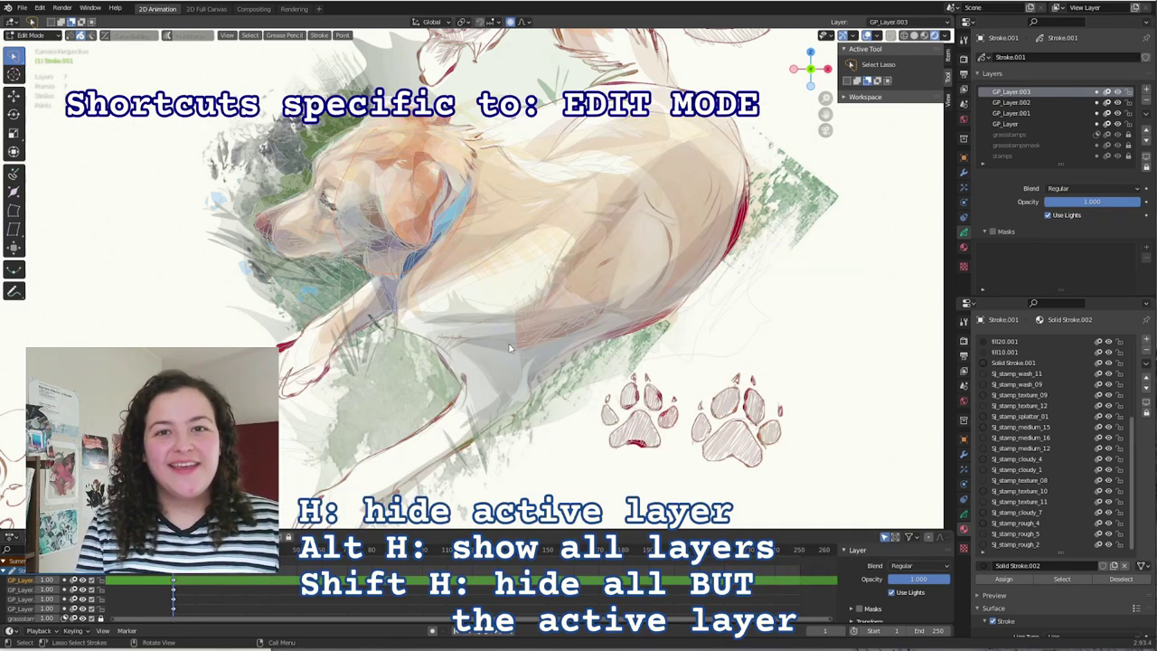
- Hide GP_Layer.003, show all layers again, then hide every layer except GP_Layer.003 and deselect
key("h")
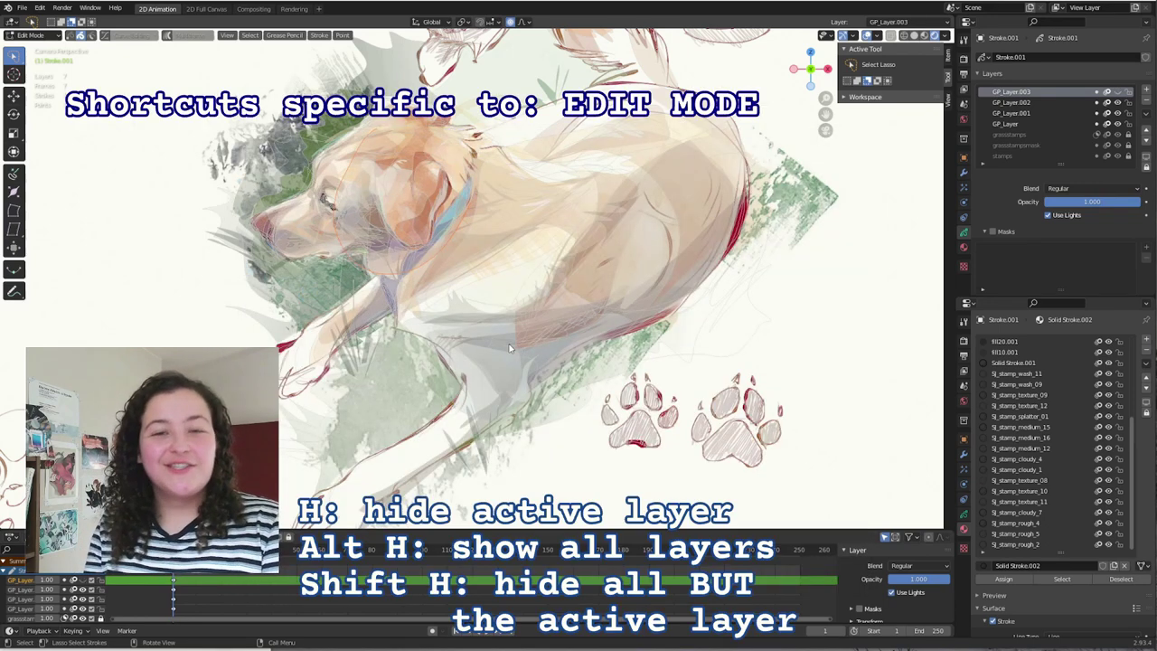
key("alt+h")
key("shift+h")
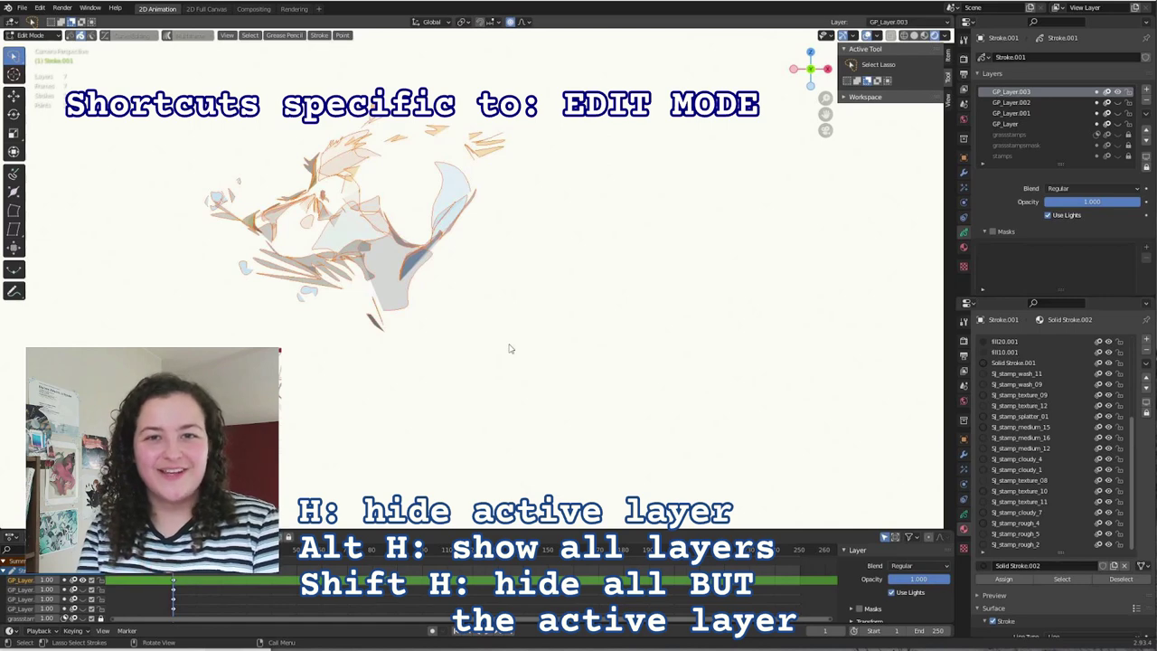
key("h")
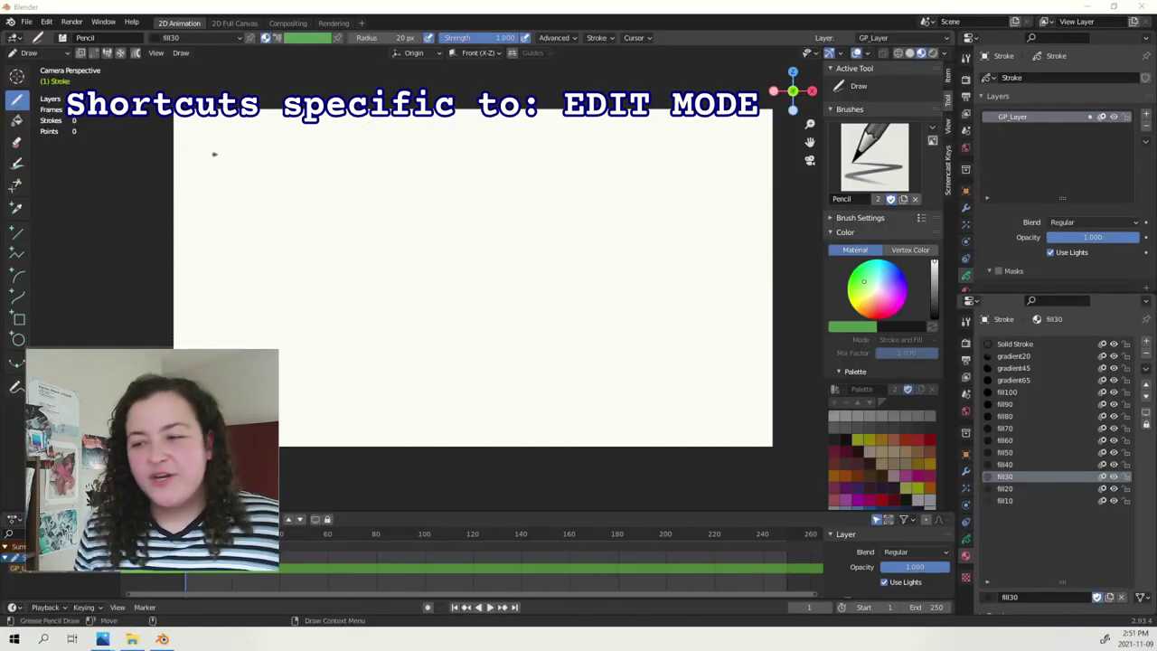
- Draw a grey filled shape and a U-shaped fill to the right of the sketch
mouse_move(251, 162)
left_mouse_down()
mouse_move(362, 161)
mouse_move(404, 297)
mouse_move(250, 165)
left_mouse_up()
mouse_move(449, 295)
left_mouse_down()
mouse_move(511, 155)
mouse_move(577, 301)
left_mouse_up()
mouse_move(604, 185)
left_mouse_down()
mouse_move(622, 369)
mouse_move(716, 348)
mouse_move(710, 177)
mouse_move(605, 181)
left_mouse_up()
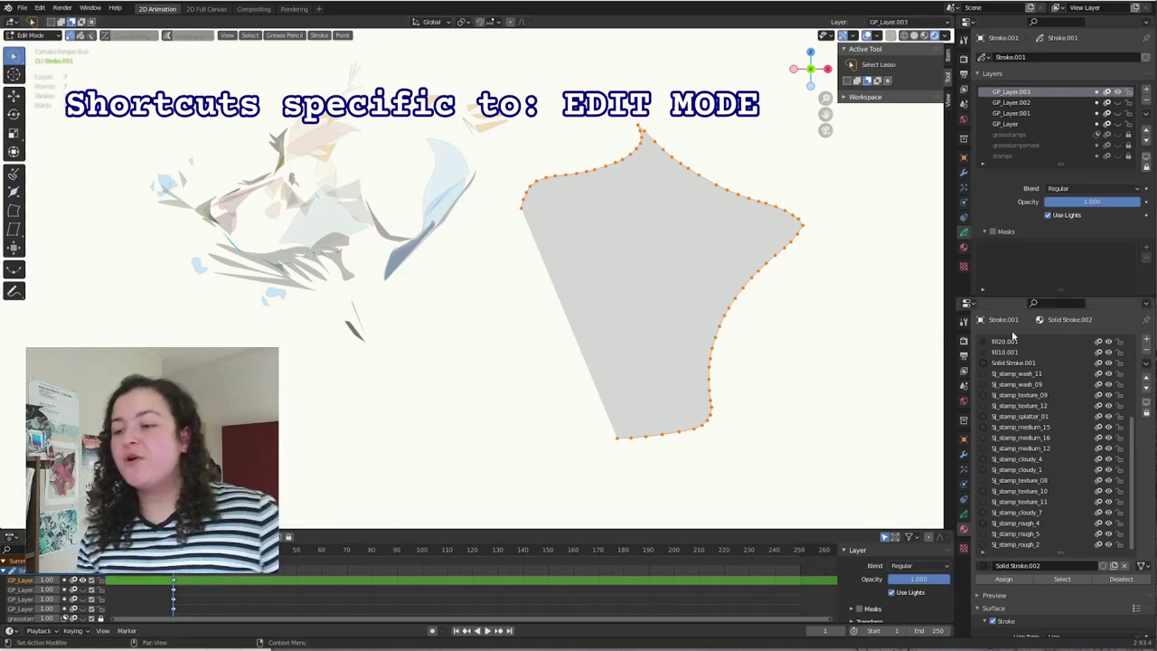
- Push the grey shape's right edge, lower-left edge and bottom corner with the Push brush, showing stroke points
key("ctrl+Tab")
mouse_move(802, 370)
left_mouse_down()
mouse_move(746, 362)
mouse_move(740, 346)
mouse_move(752, 338)
mouse_move(727, 408)
mouse_move(780, 399)
left_mouse_up()
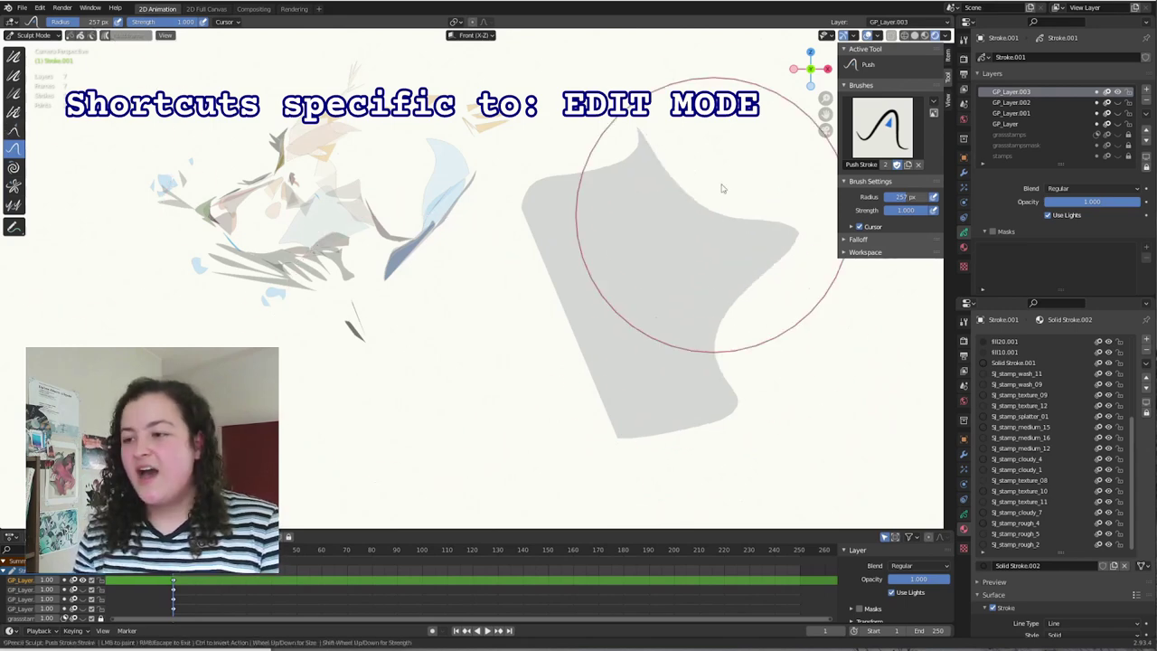
mouse_move(702, 167)
left_mouse_down()
mouse_move(607, 168)
mouse_move(530, 284)
mouse_move(542, 245)
mouse_move(710, 217)
mouse_move(711, 292)
mouse_move(685, 302)
left_mouse_up()
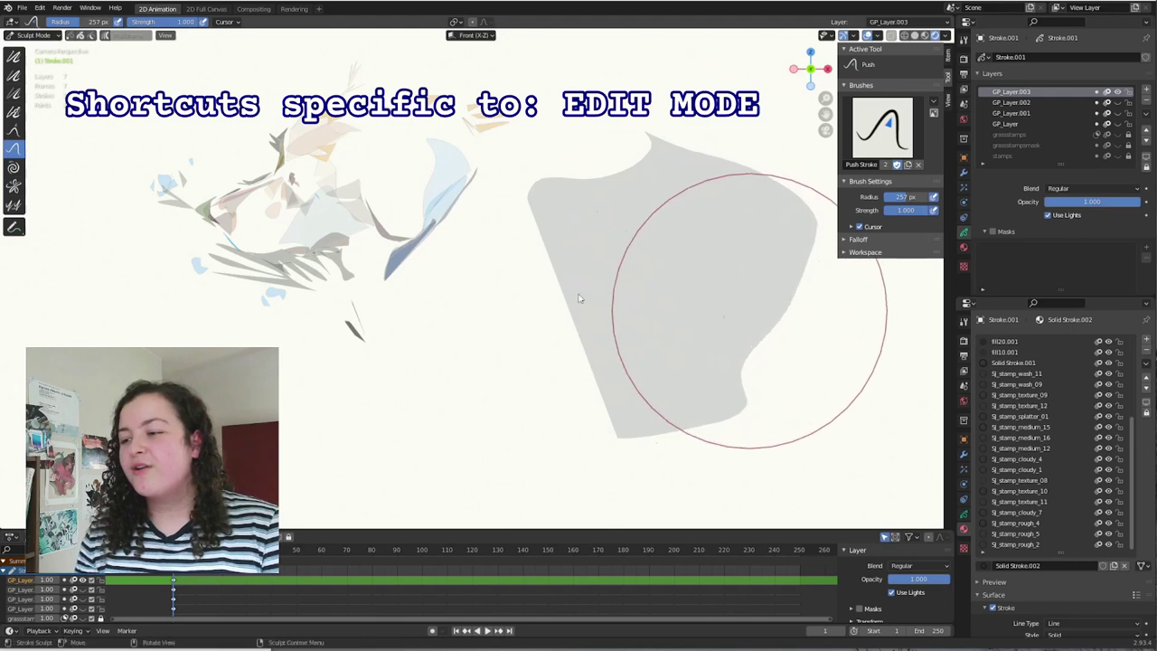
left_click(70, 36)
mouse_move(679, 439)
left_mouse_down()
mouse_move(525, 354)
mouse_move(590, 314)
mouse_move(532, 341)
mouse_move(583, 339)
mouse_move(603, 387)
mouse_move(559, 352)
mouse_move(591, 315)
mouse_move(492, 154)
mouse_move(524, 198)
mouse_move(494, 189)
left_mouse_up()
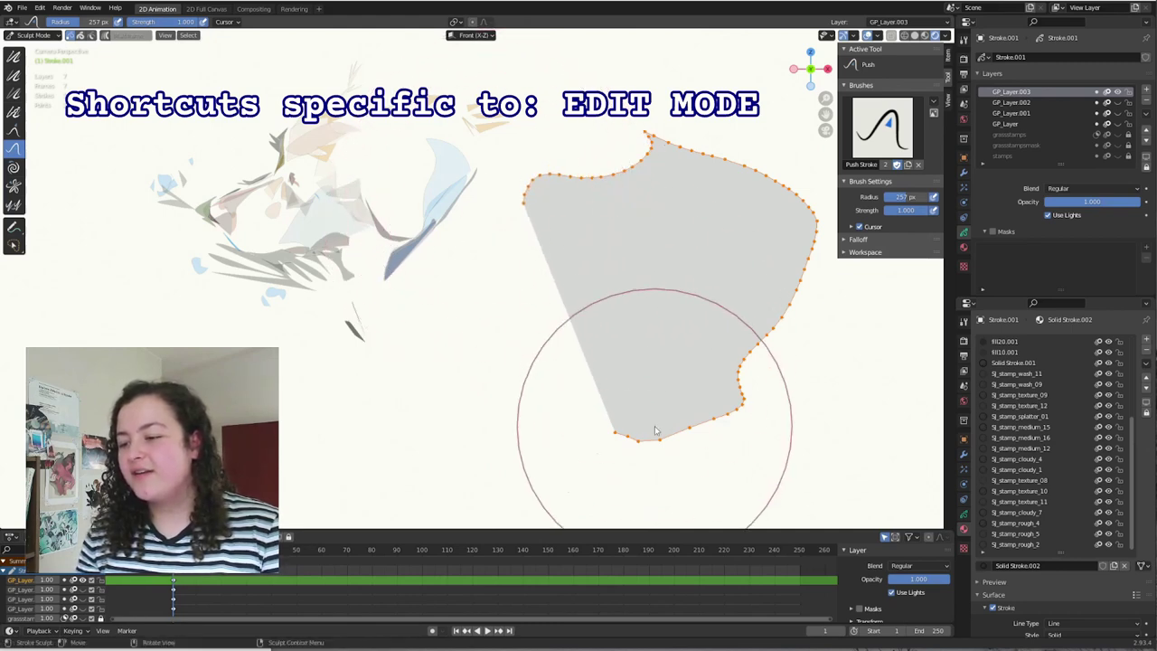
mouse_move(656, 432)
left_mouse_down()
mouse_move(635, 408)
mouse_move(625, 421)
left_mouse_up()
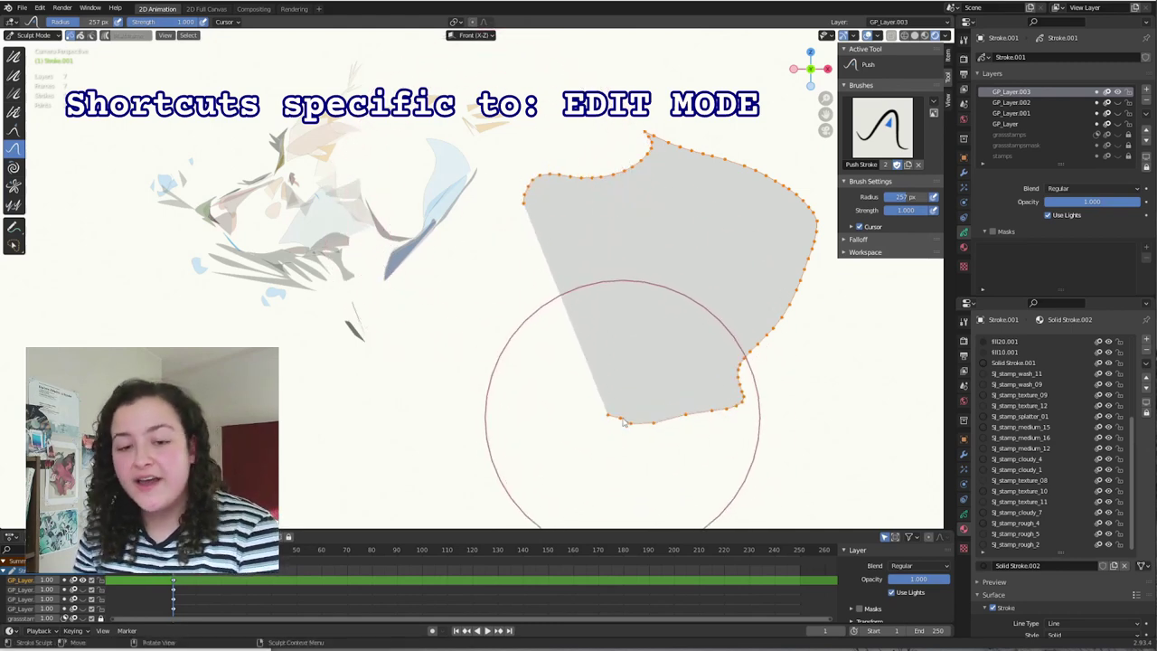
- Deselect the stroke points in Edit Mode, push the lower-left edge outward, and resize the brush radius
key("ctrl+Tab")
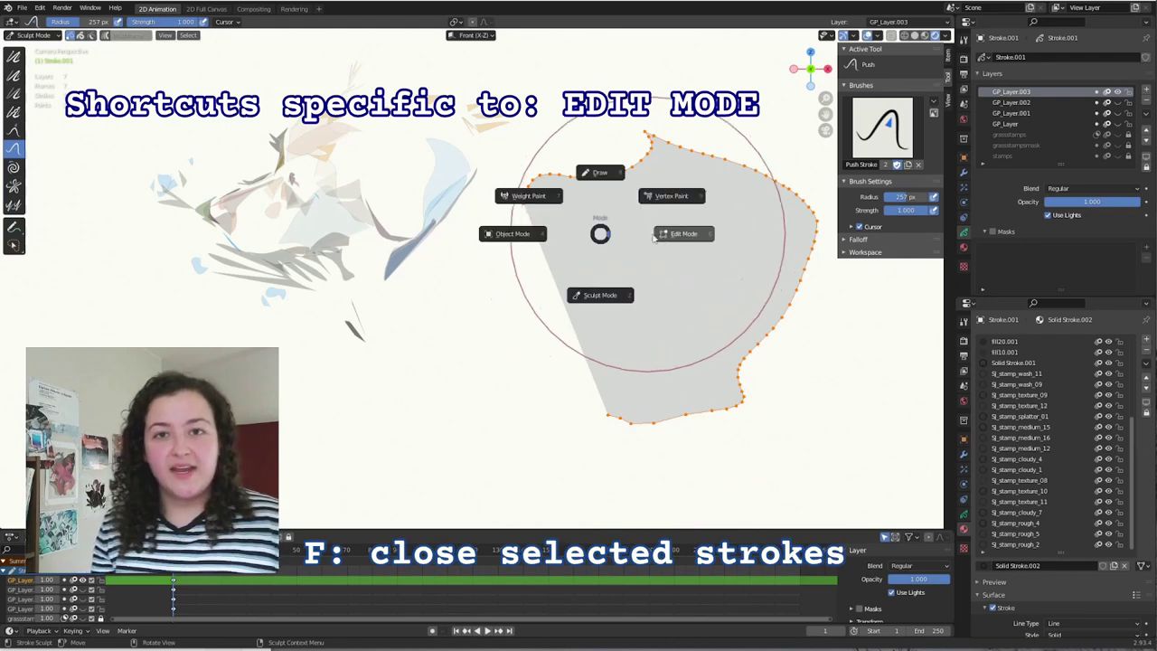
left_click(685, 234)
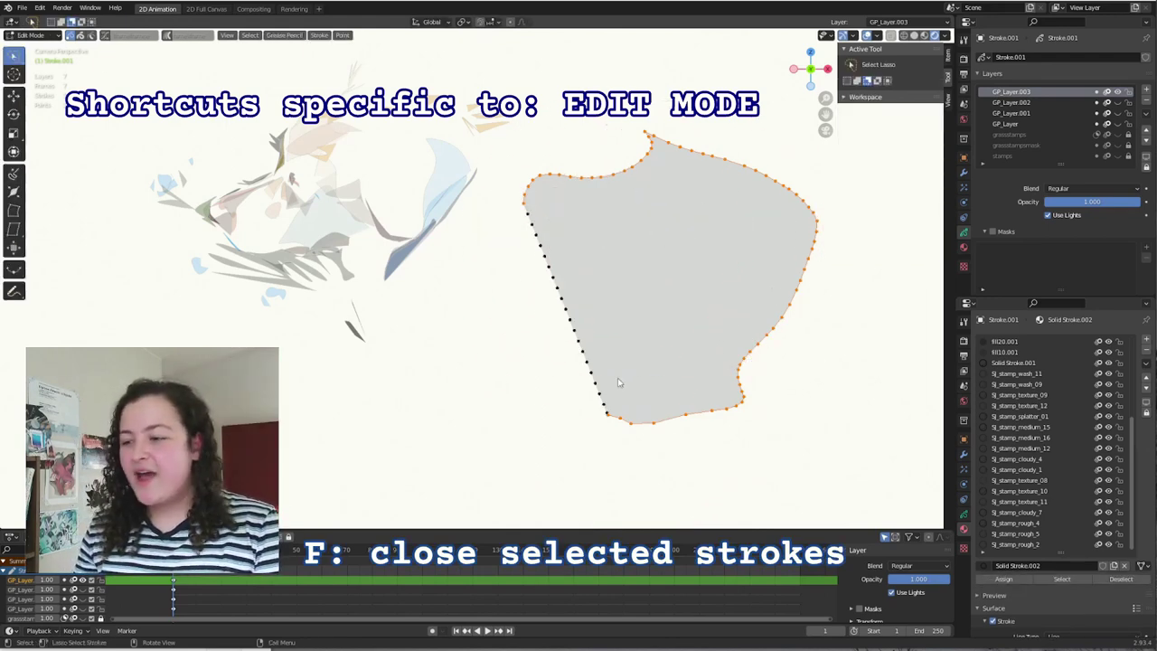
key("alt+a")
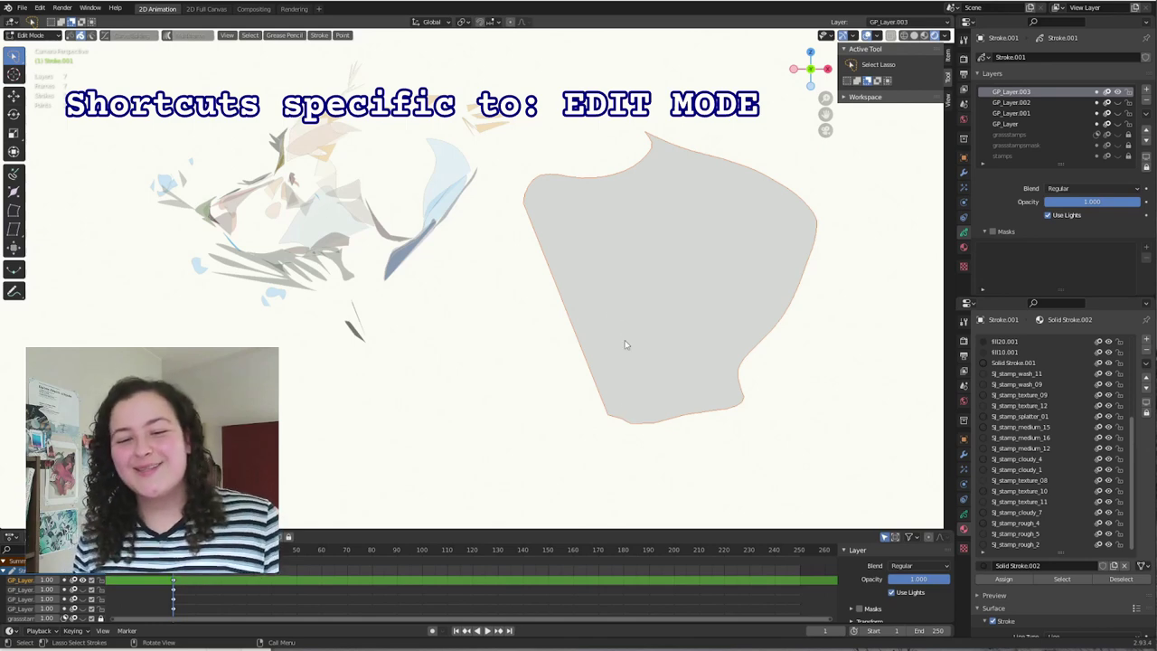
key("ctrl+Tab")
mouse_move(568, 302)
left_mouse_down()
mouse_move(633, 461)
mouse_move(599, 400)
mouse_move(765, 429)
mouse_move(687, 277)
mouse_move(496, 365)
mouse_move(670, 274)
mouse_move(748, 418)
mouse_move(795, 232)
mouse_move(737, 262)
mouse_move(736, 346)
mouse_move(687, 289)
mouse_move(579, 362)
left_mouse_up()
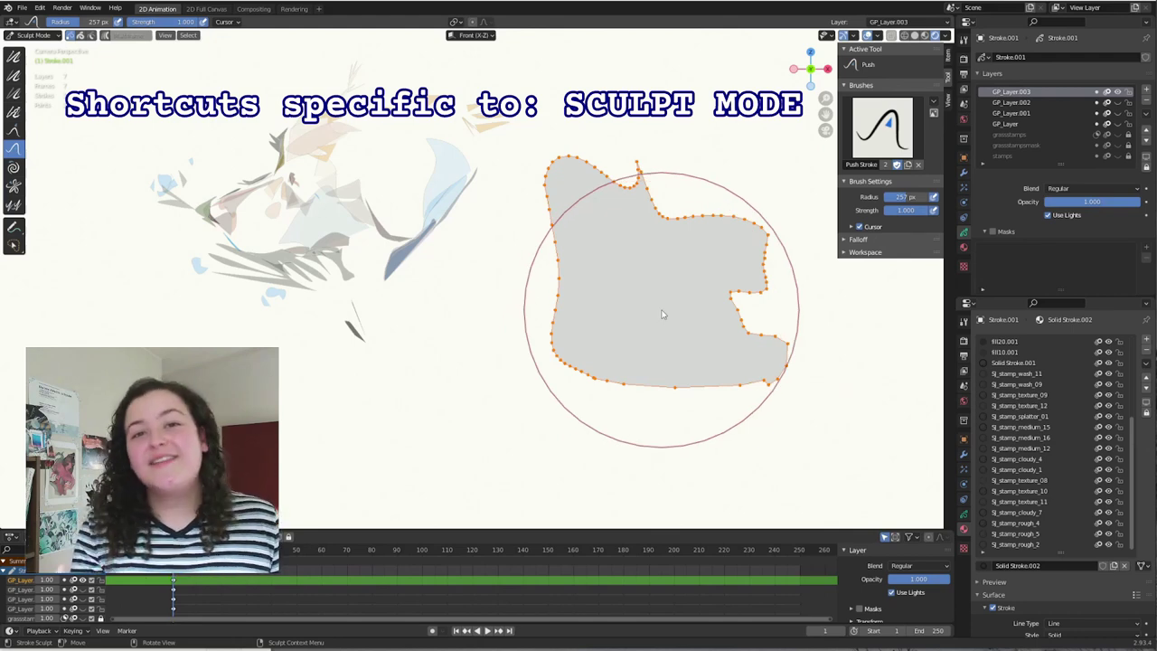
key("f")
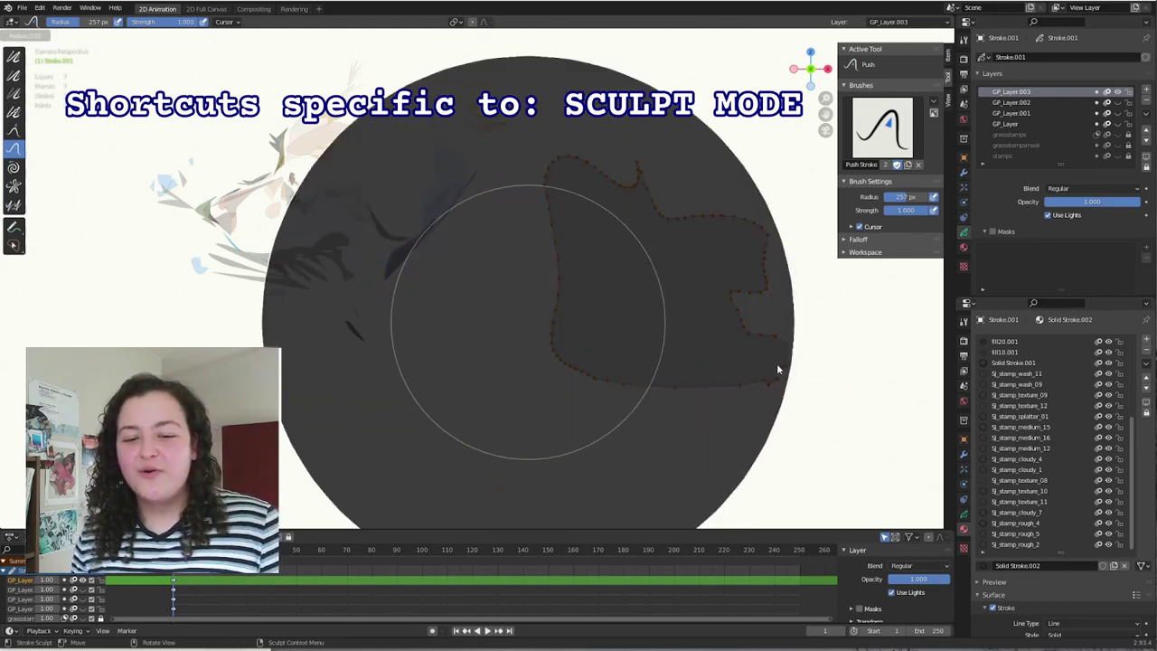
left_click(497, 357)
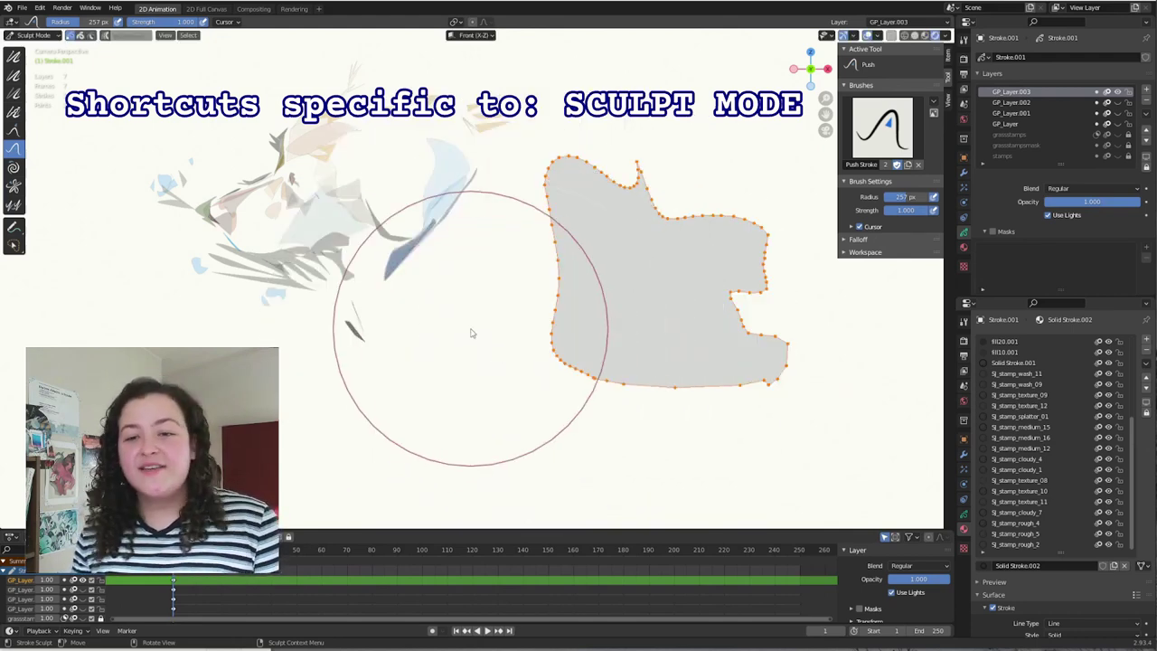
- Set brush strength to 1.000 and inspect context menus for shading, sidebar, Stroke menu and tools
key("shift+f")
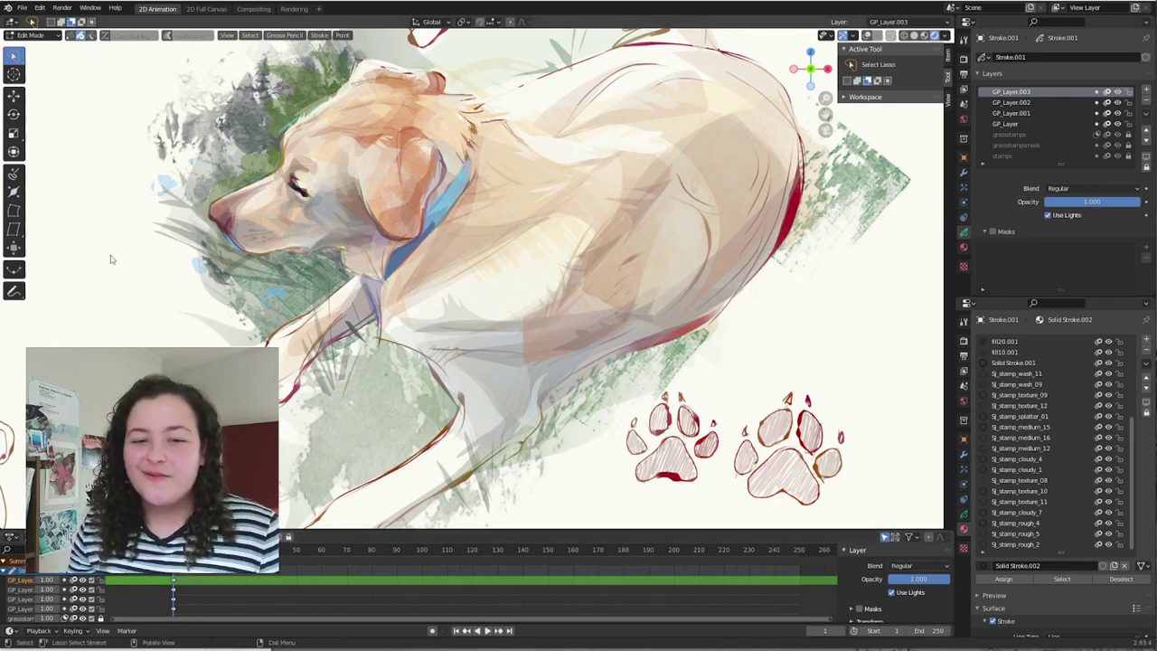
right_click(914, 36)
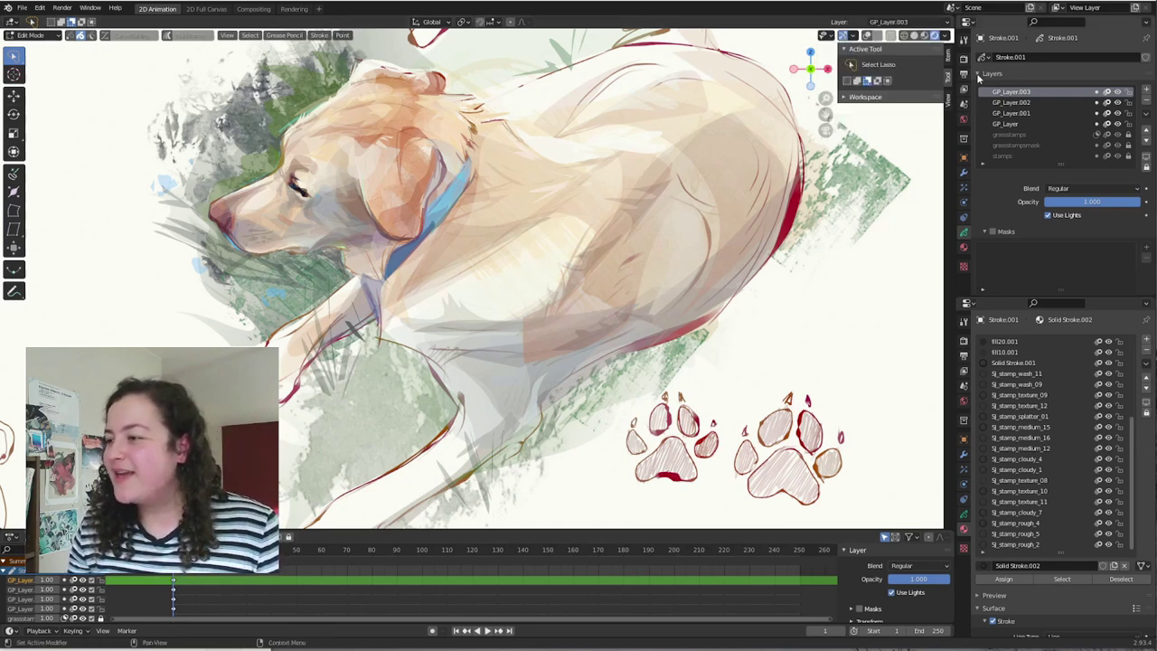
right_click(967, 90)
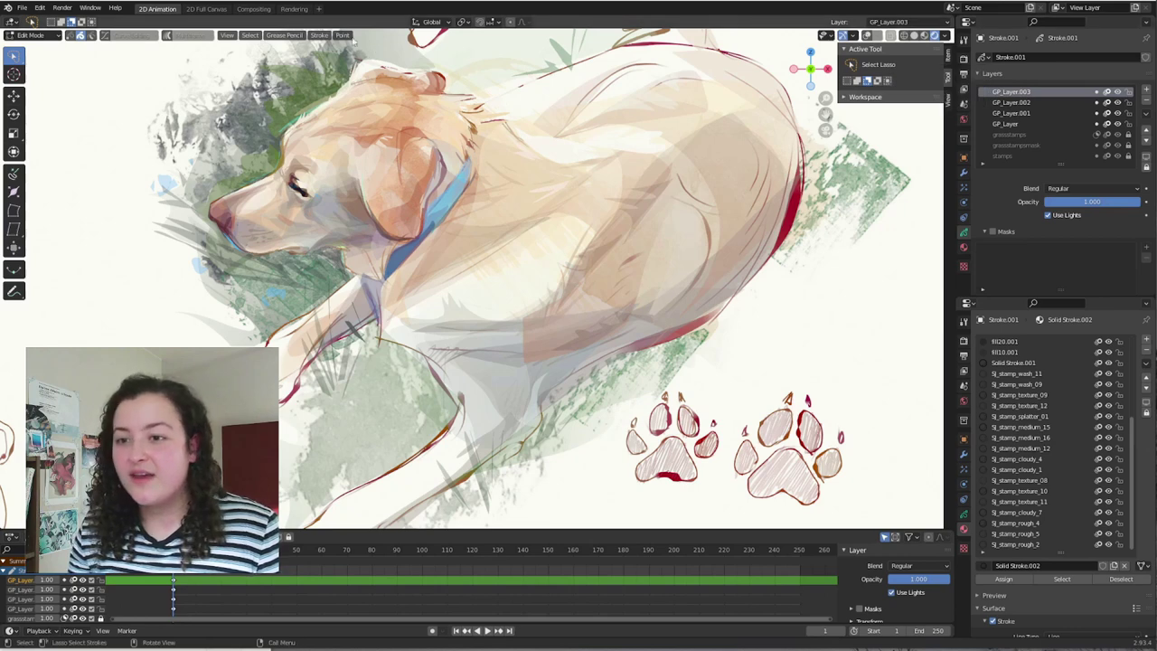
right_click(320, 35)
right_click(14, 172)
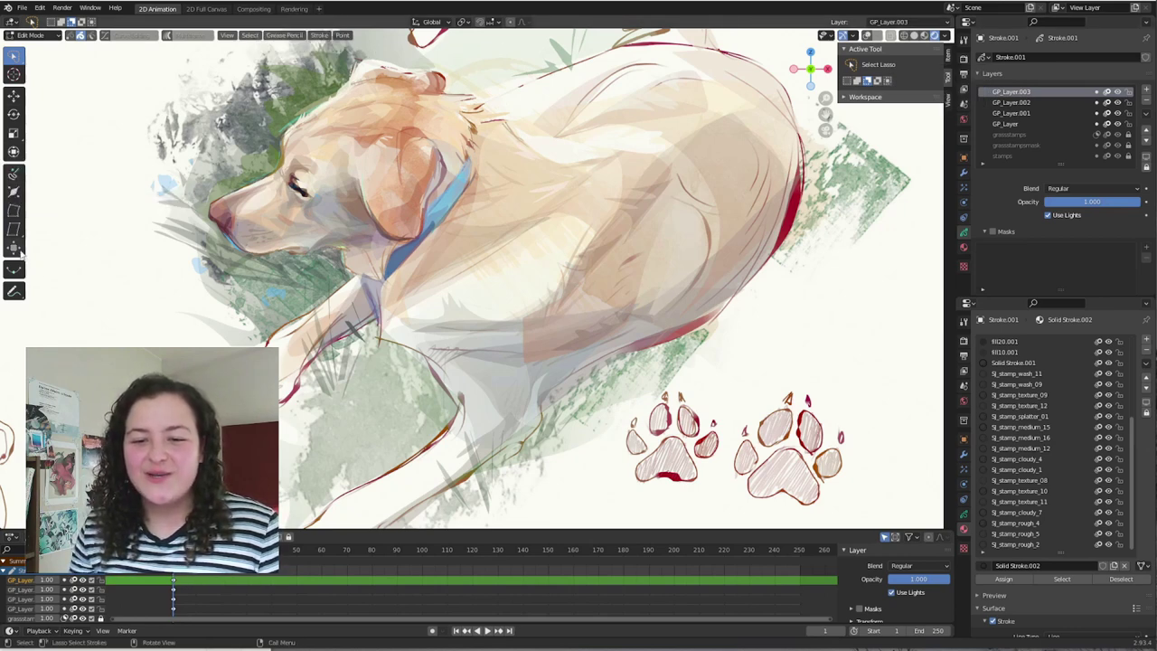
right_click(27, 267)
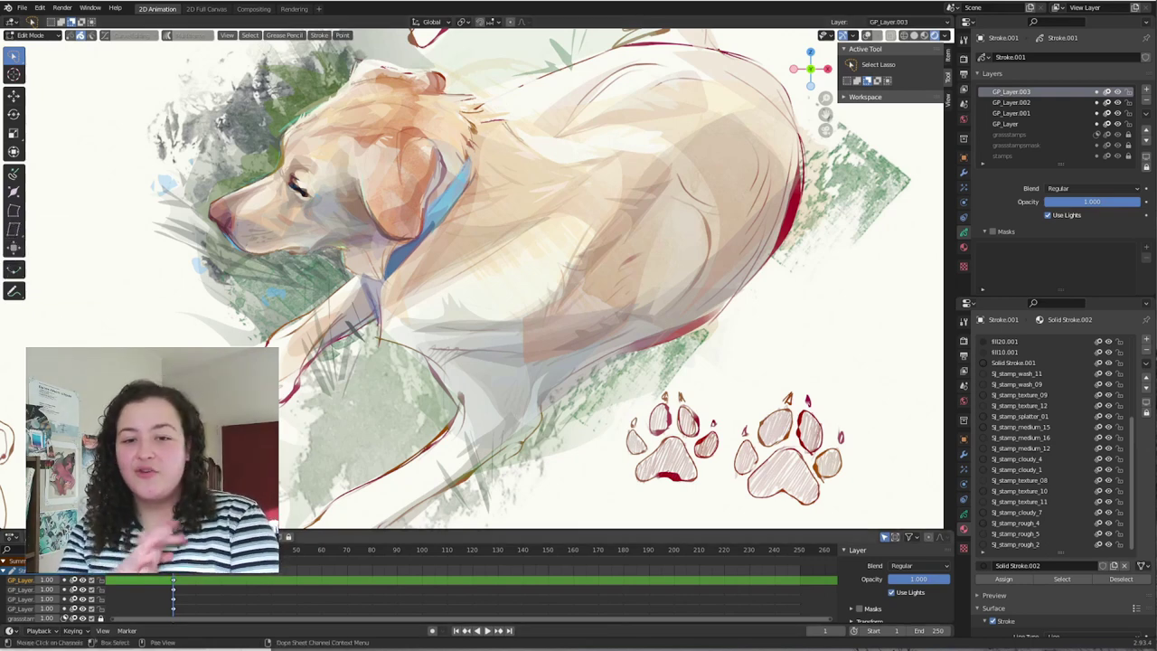
- Toggle viewport overlays off and on, deselect all strokes, and open the empty Quick Favorites
key("shift+alt+z")
key("shift+alt+z")
key("shift+alt+z")
key("shift+alt+z")
key("shift+alt+z")
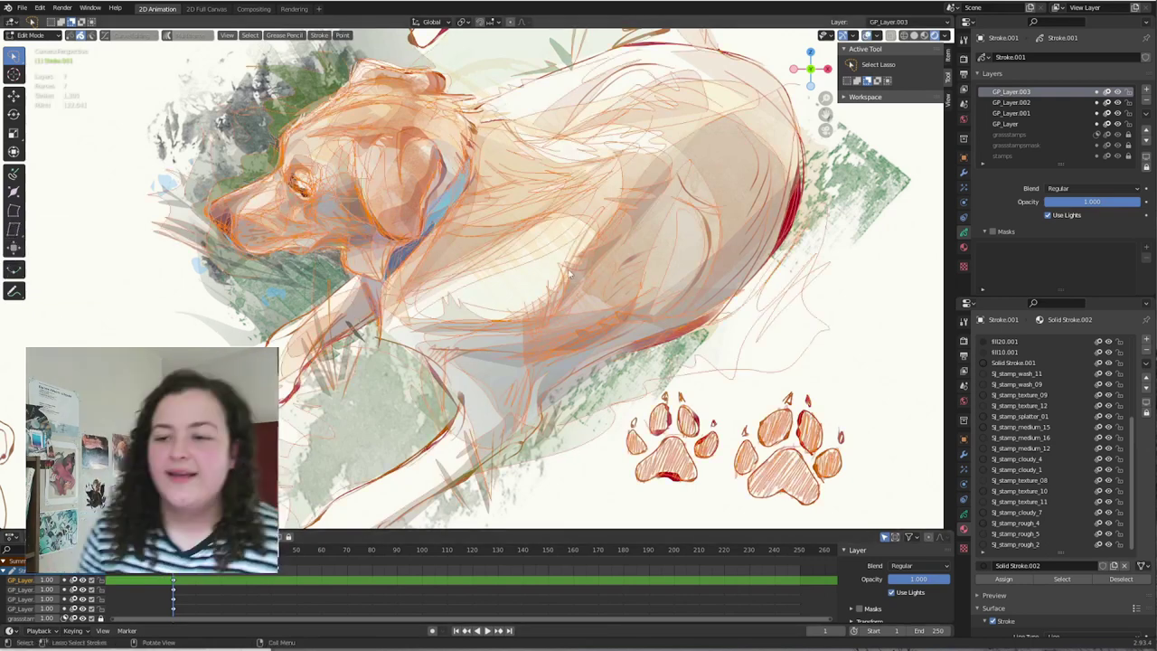
key("shift+alt+z")
key("shift+alt+z")
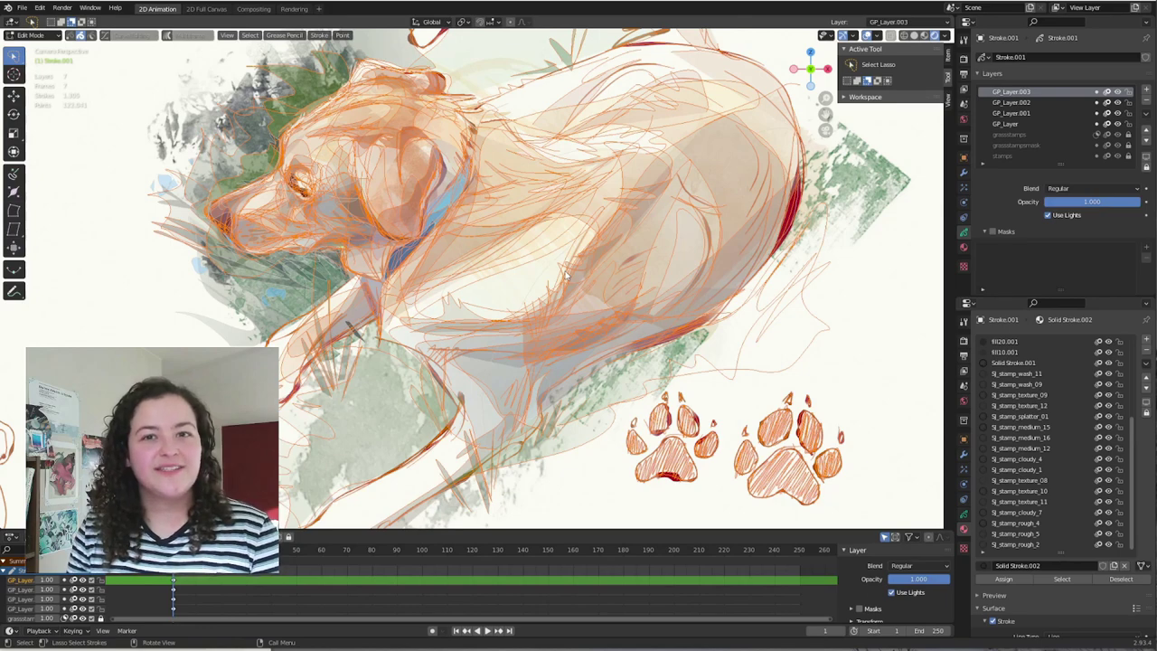
key("alt+a")
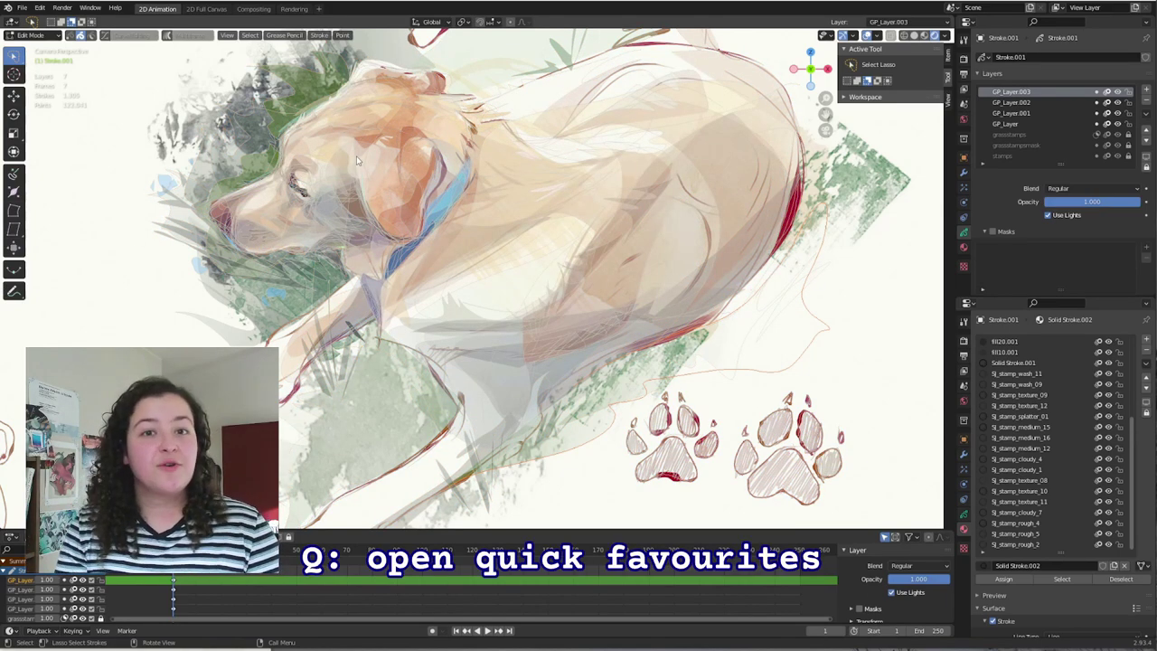
key("q")
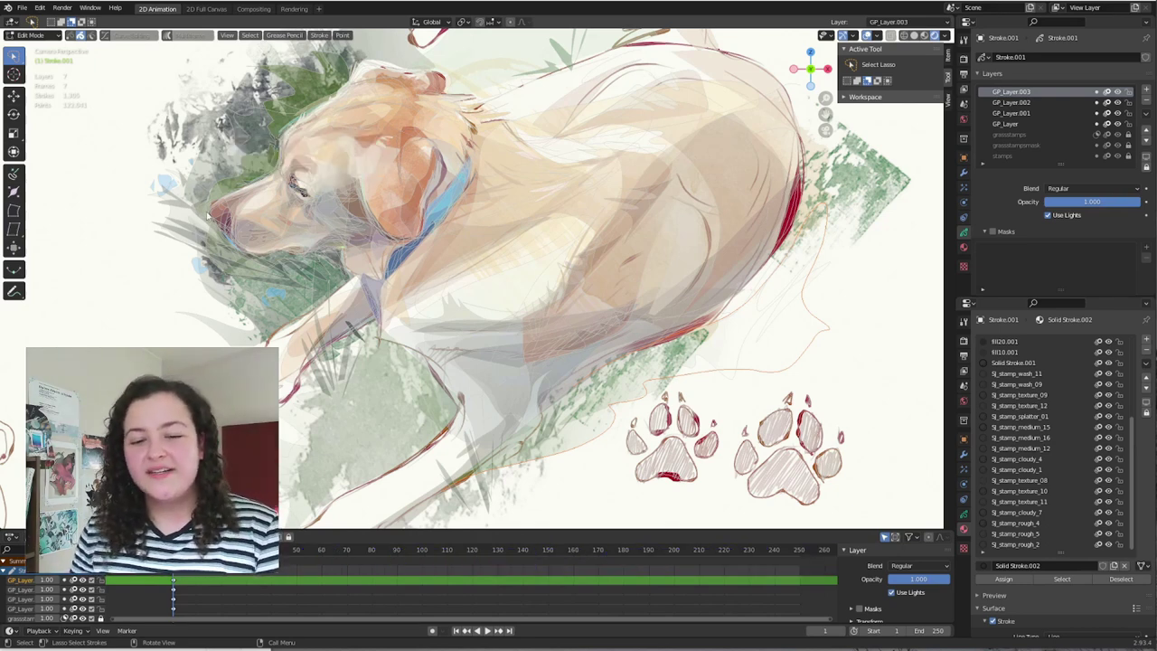
- Add the Draw tool to Quick Favorites in Draw mode
key("Tab")
right_click(13, 82)
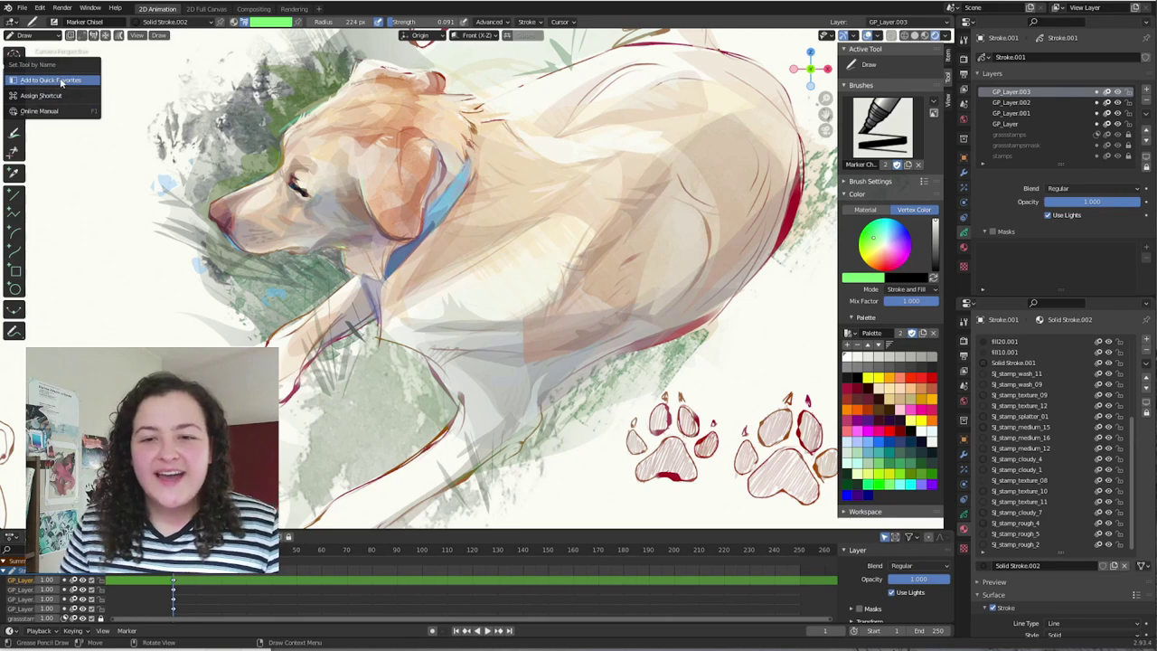
left_click(61, 82)
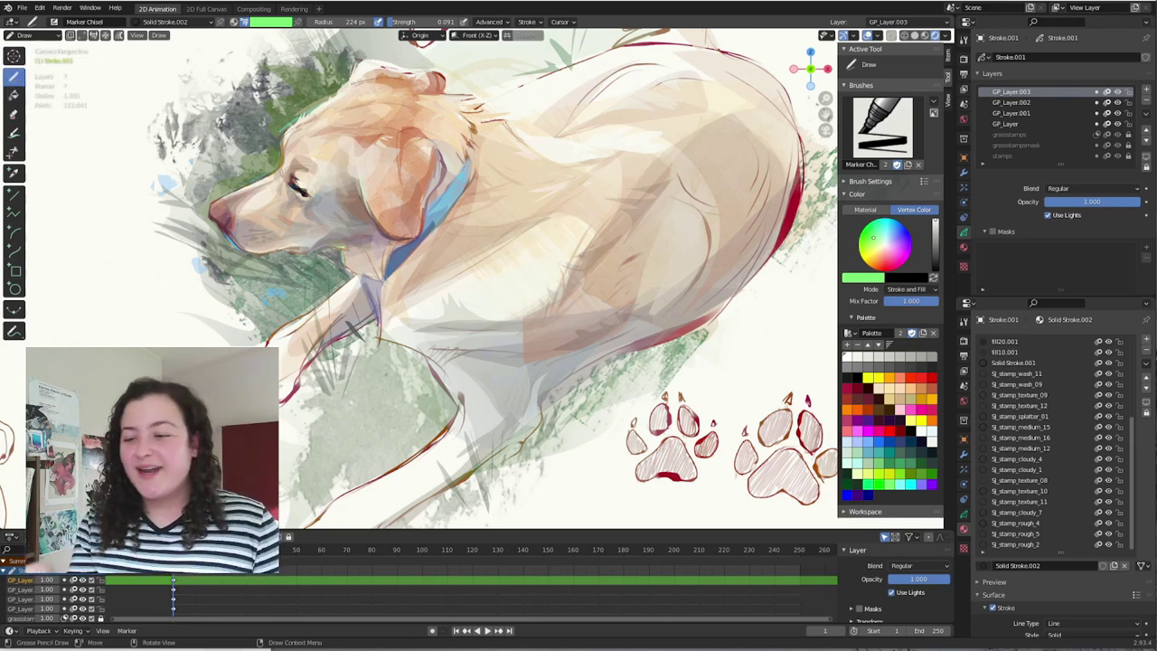
right_click(61, 82)
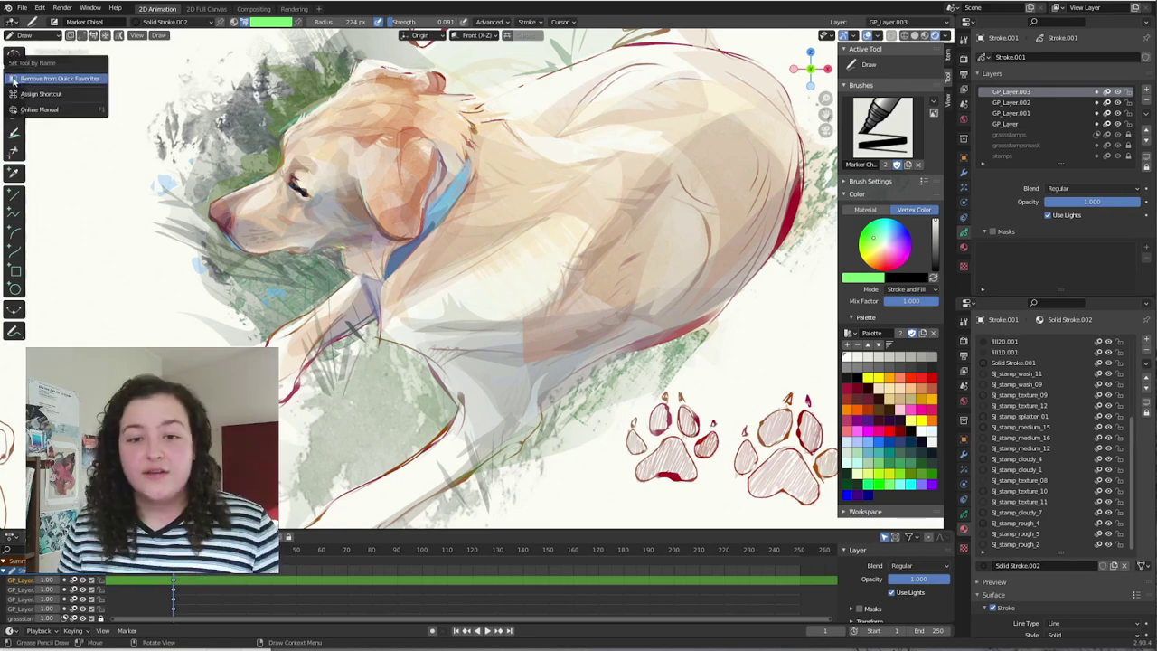
left_click(61, 82)
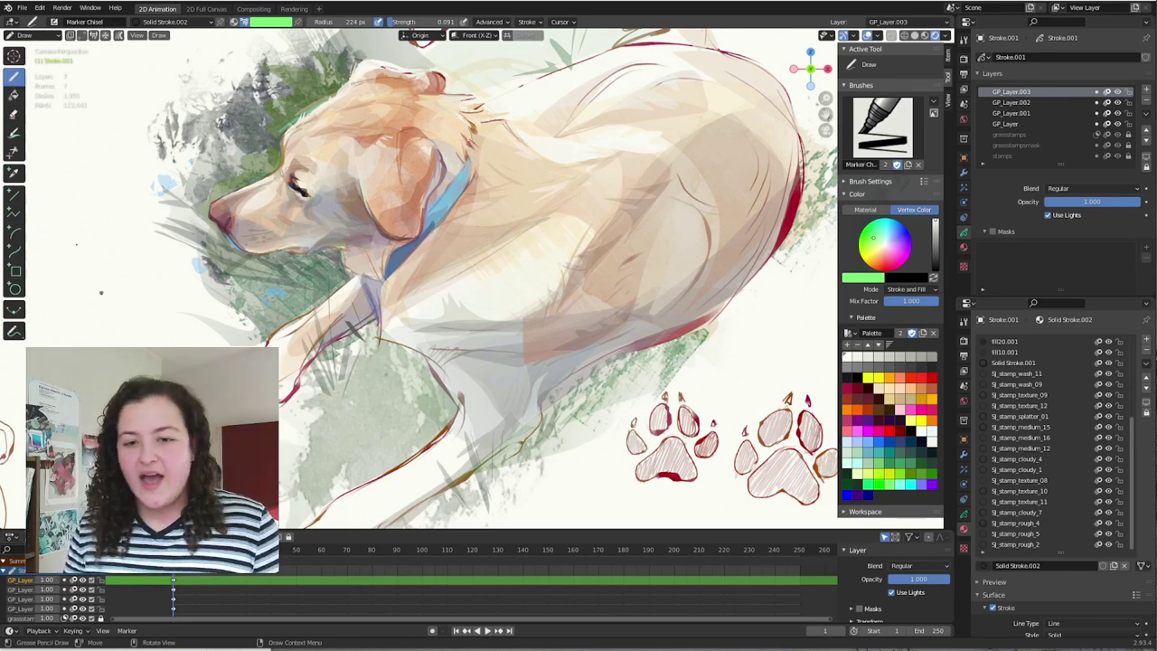
- Sample two materials from the painting with the Eyedropper, creating Material.002, then set it to Palette
left_click(14, 174)
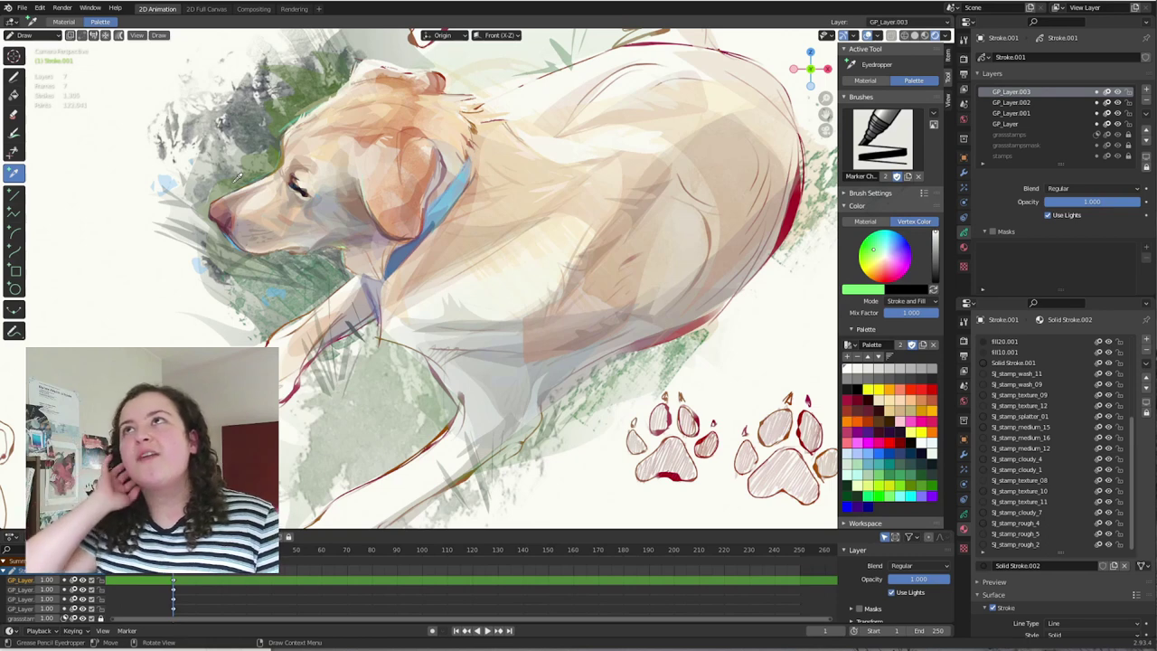
left_click(64, 23)
left_click(430, 224)
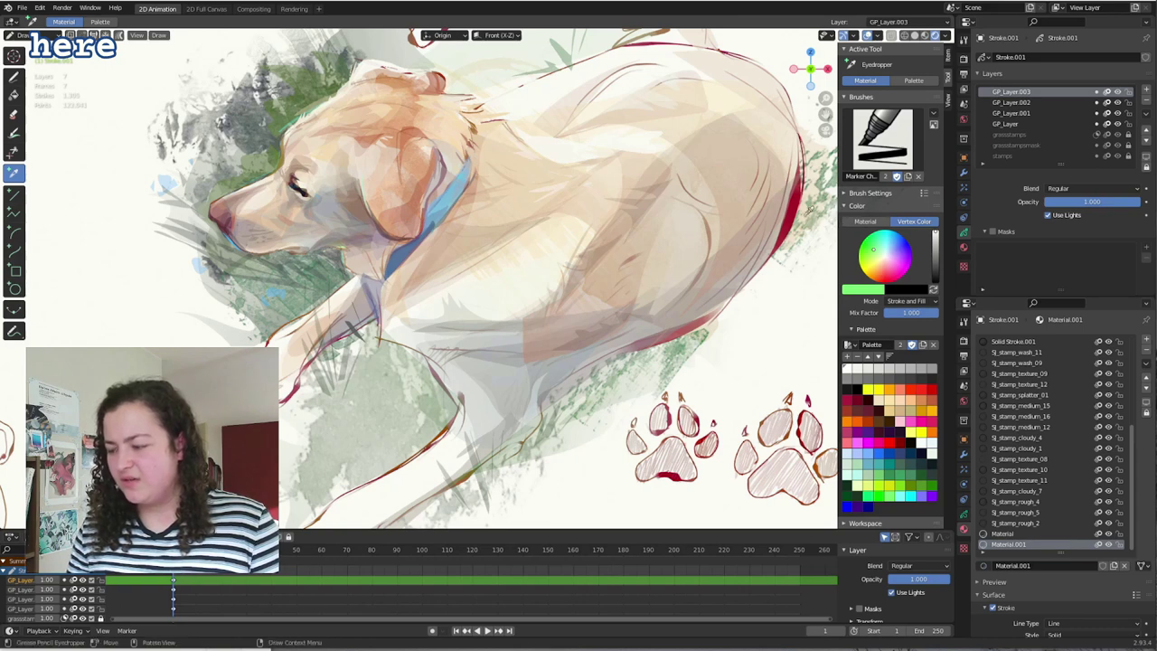
left_click(285, 290)
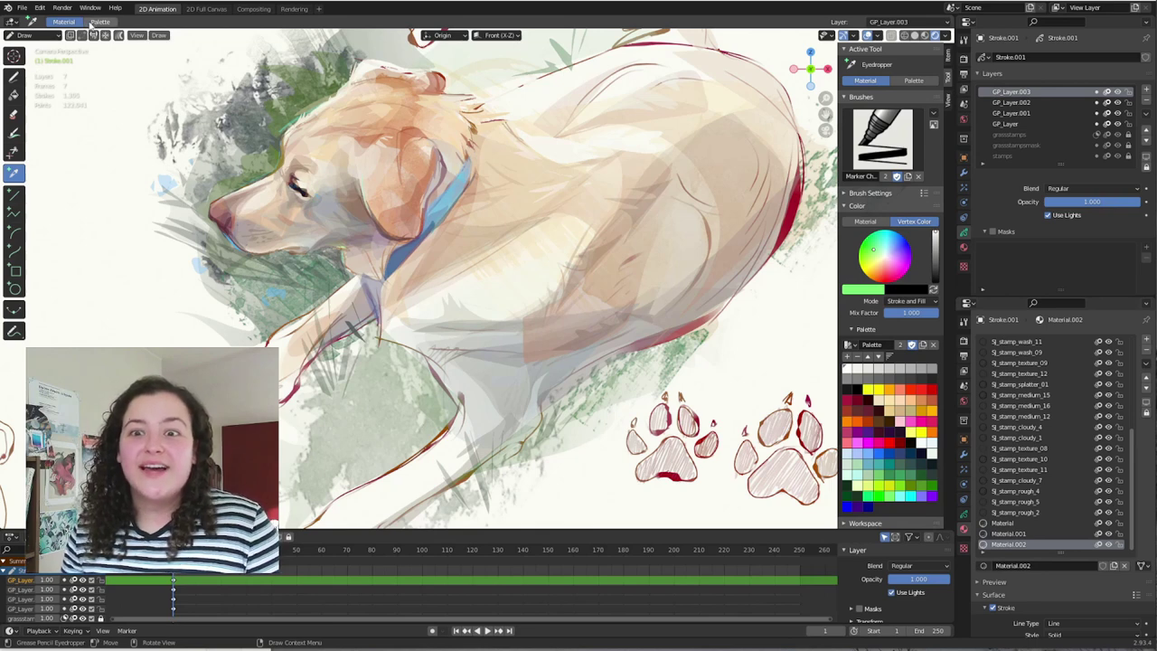
left_click(91, 23)
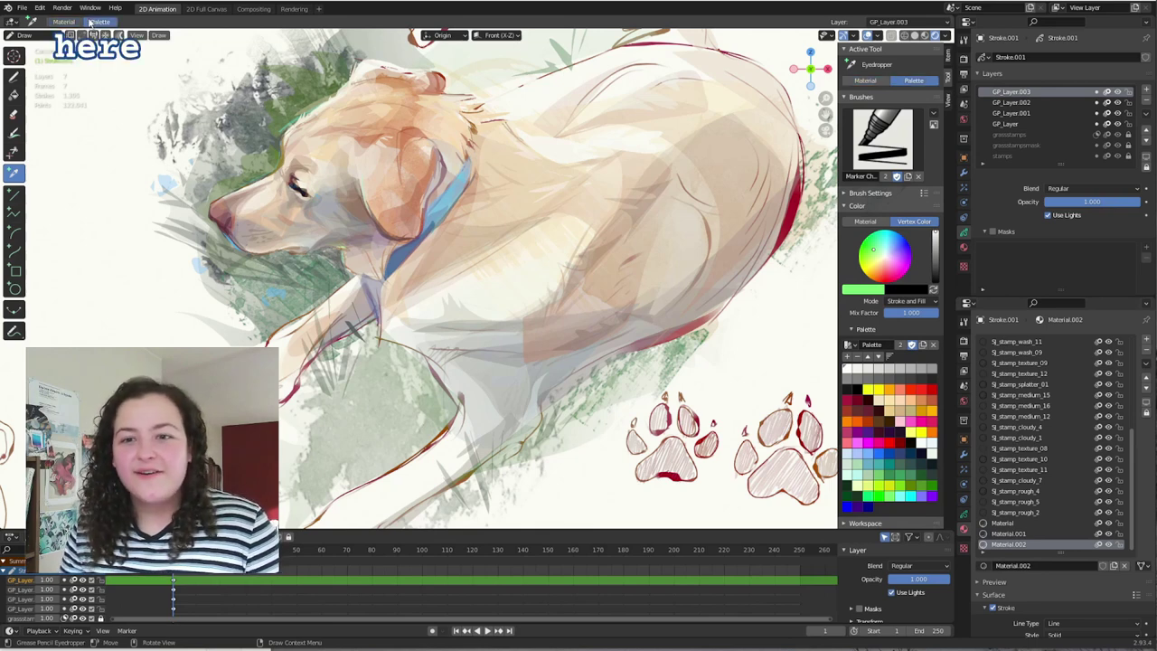
- Add the Eyedropper tool to Quick Favorites and check the new entry
right_click(15, 270)
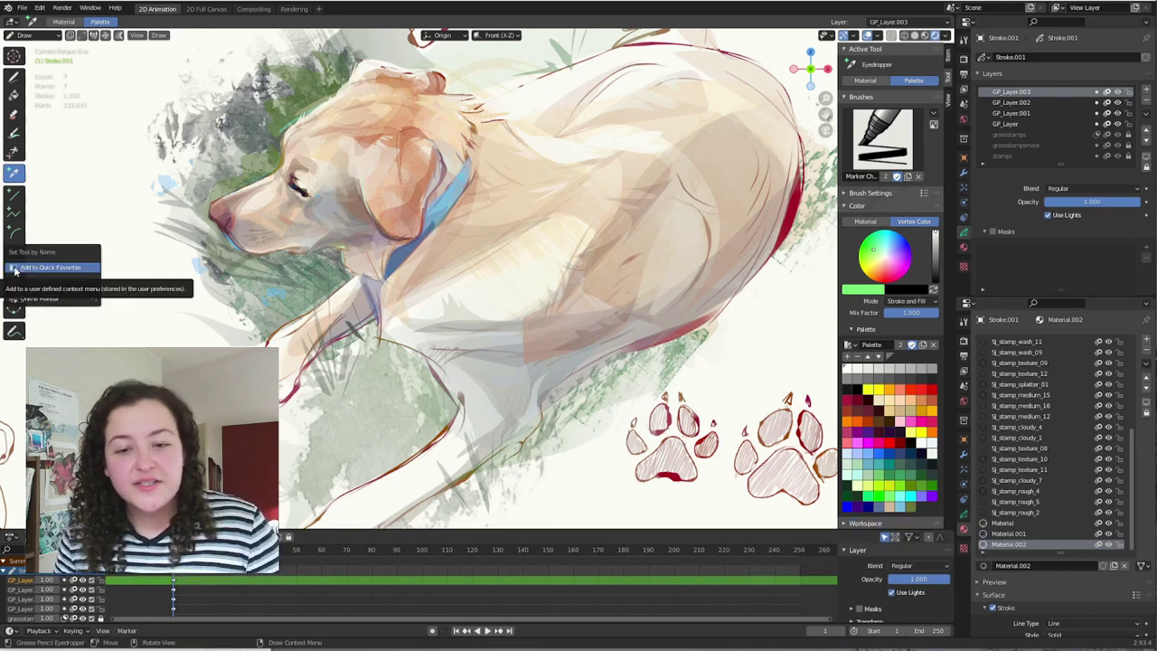
left_click(72, 270)
key("q")
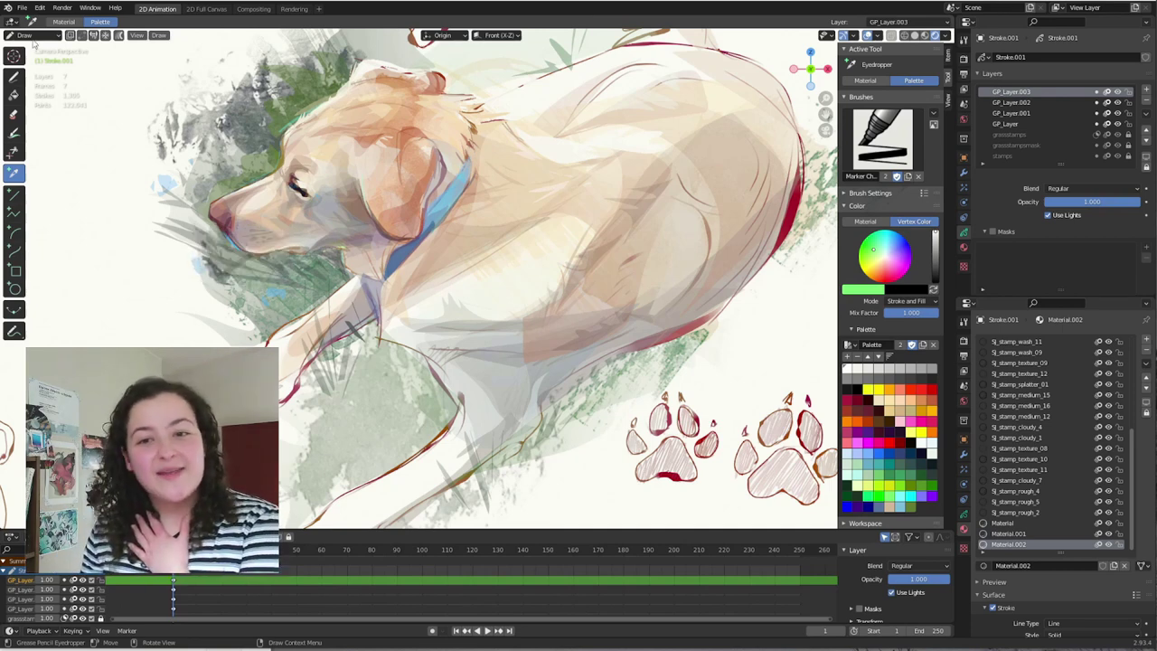
left_click(34, 36)
- Add Bring to Front and Send to Back from the Arrange menu to Quick Favorites
left_click(38, 58)
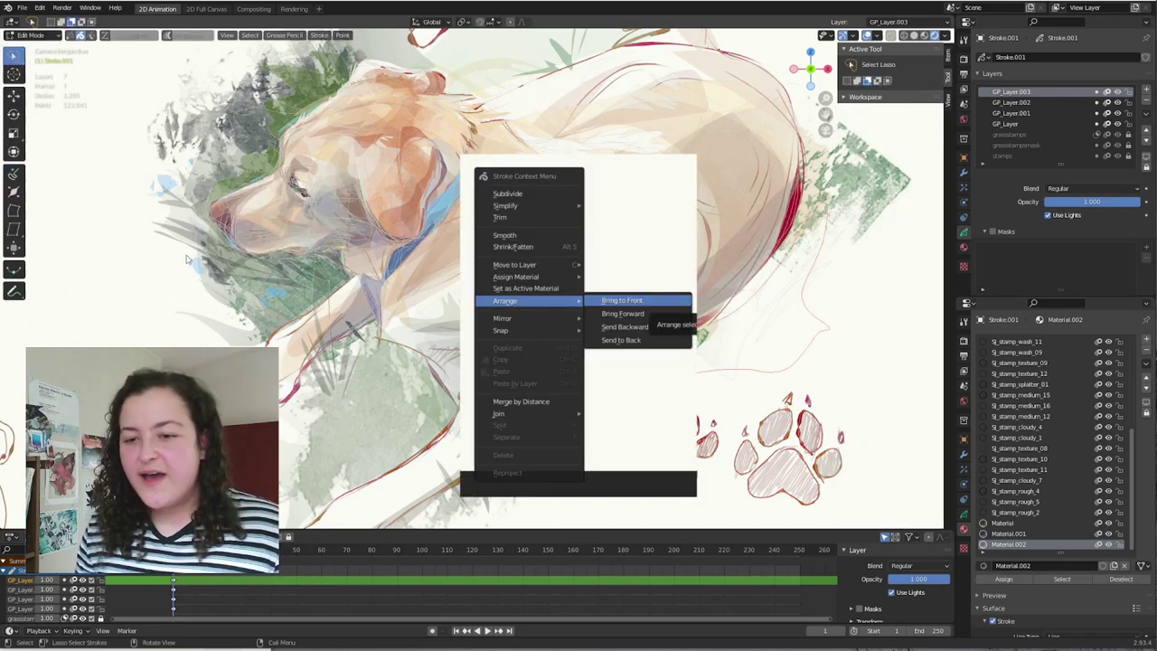
right_click(186, 259)
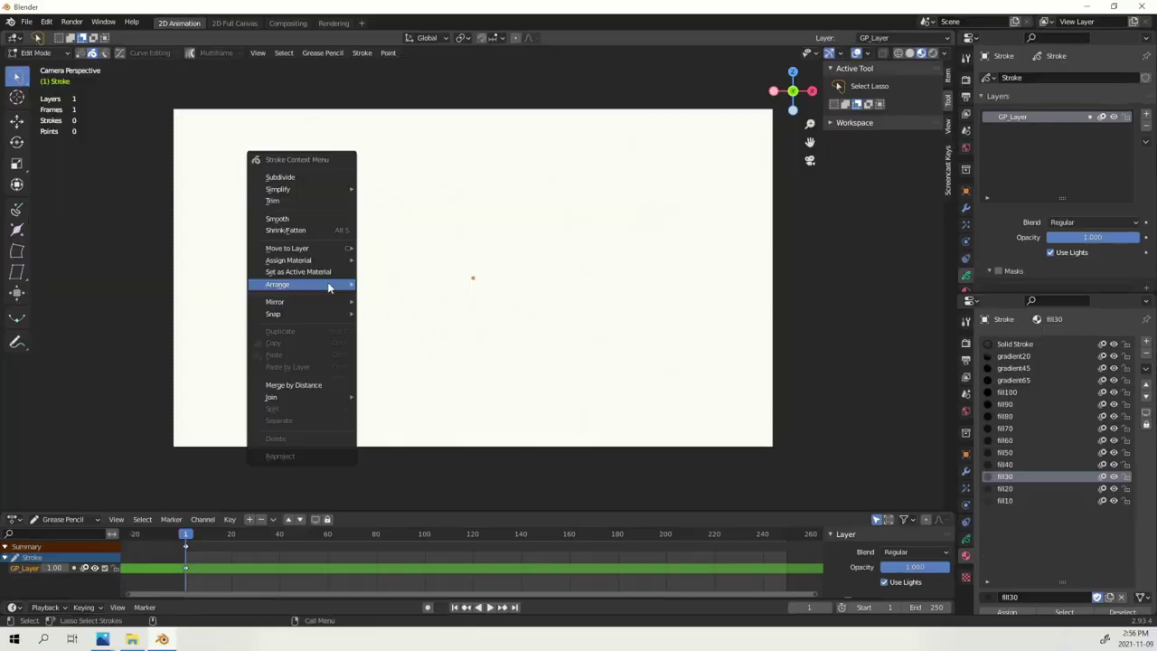
mouse_move(331, 285)
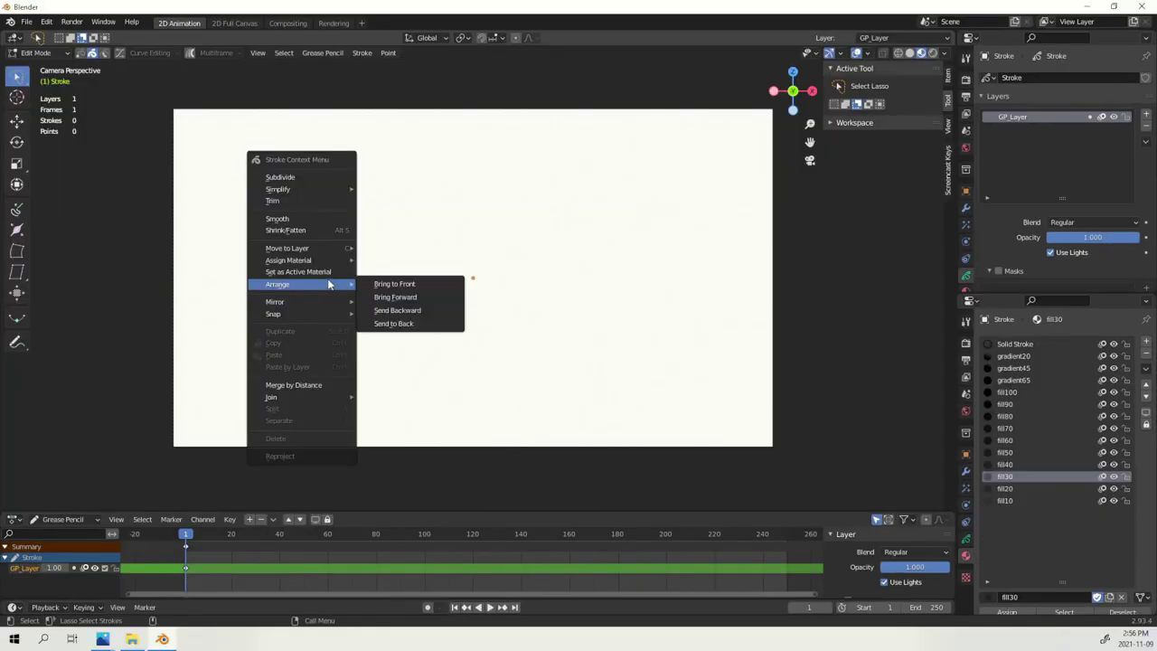
right_click(422, 285)
key("Escape")
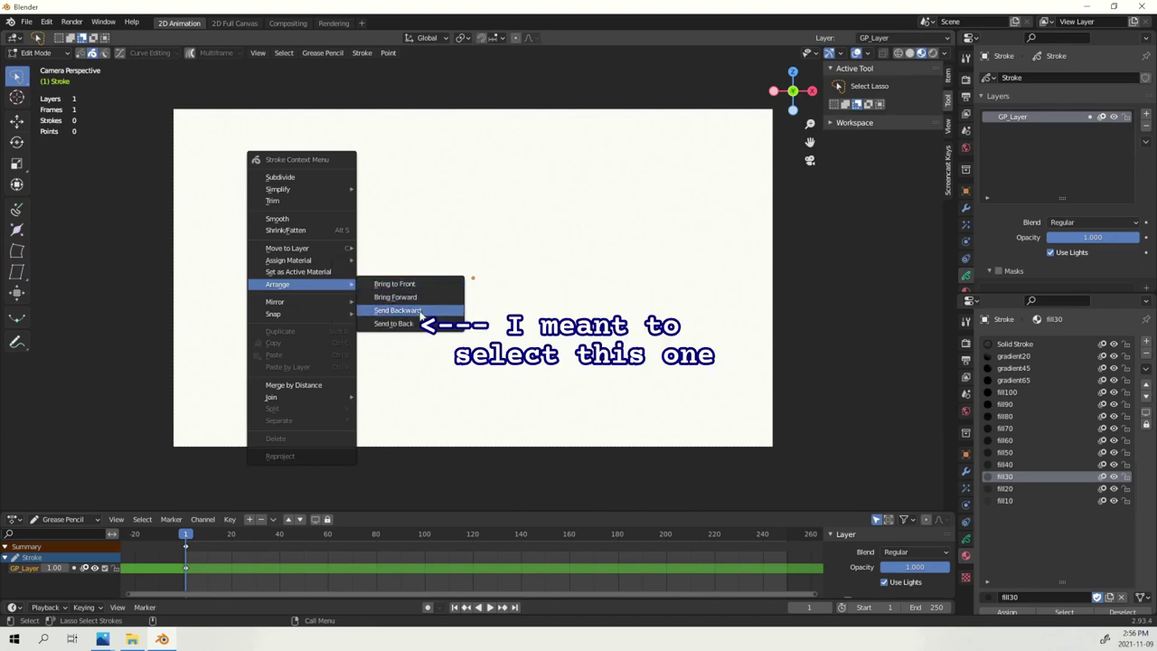
right_click(421, 316)
key("Escape")
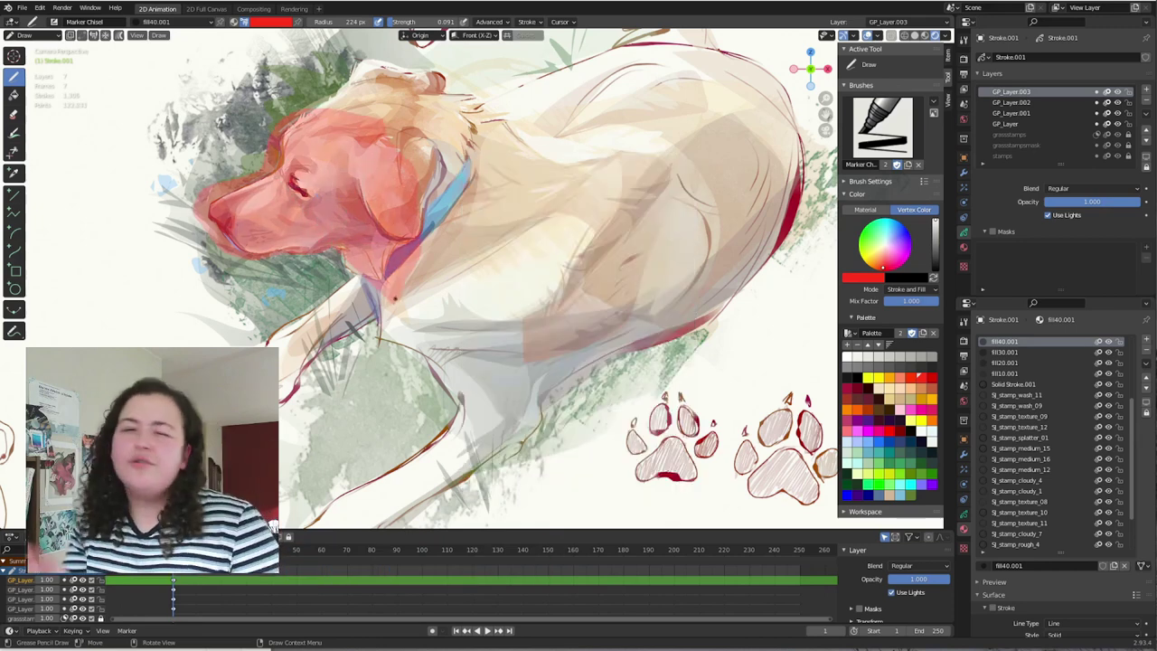
- Bring the collar strokes in front of the head using Quick Favorites
key("ctrl+Tab")
left_click(436, 237)
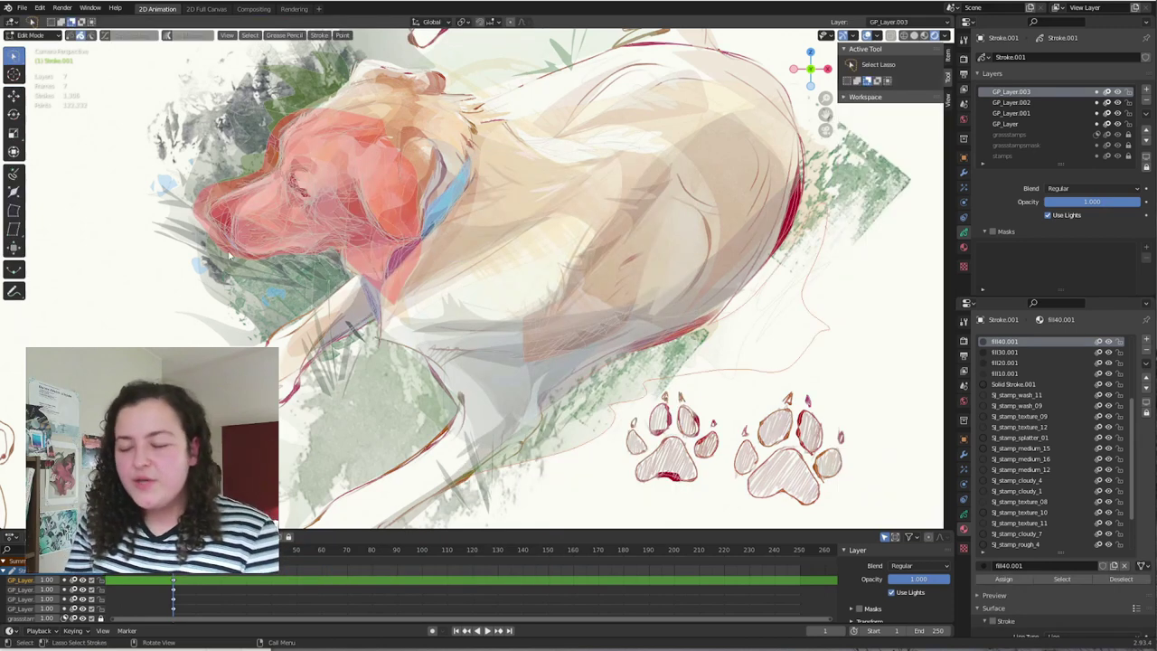
key("q")
left_click(447, 199)
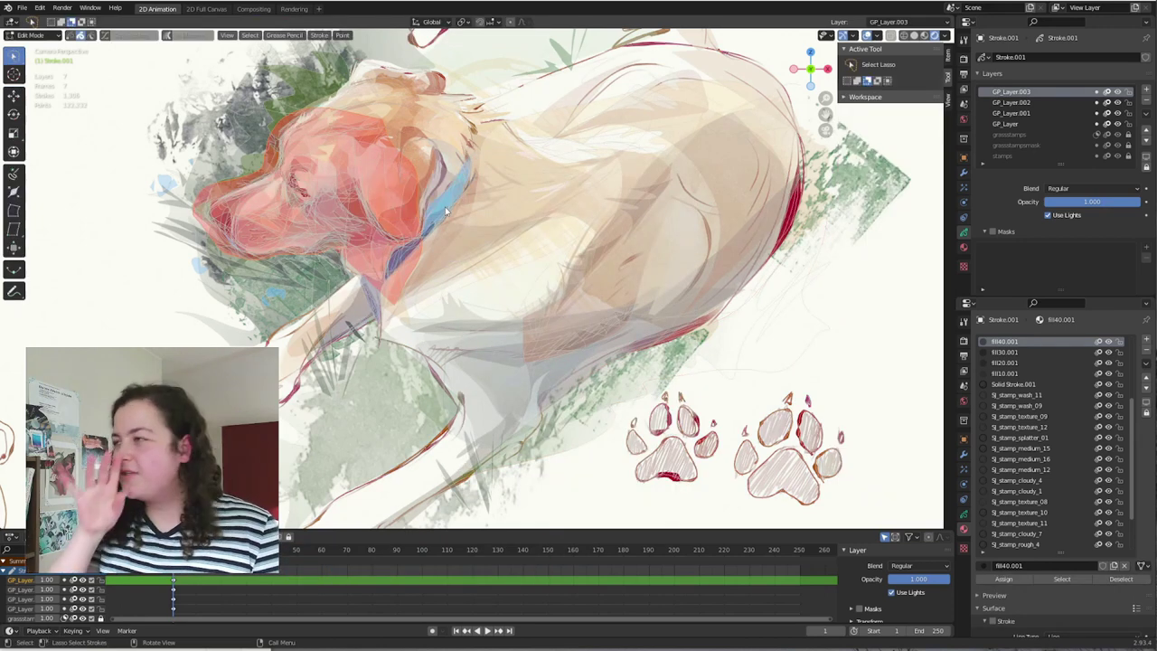
- Move the selected strokes to GP_Layer.002 and send the red head strokes to the back
key("ctrl+Tab")
left_click(444, 142)
key("Tab")
key("m")
left_click(465, 232)
key("q")
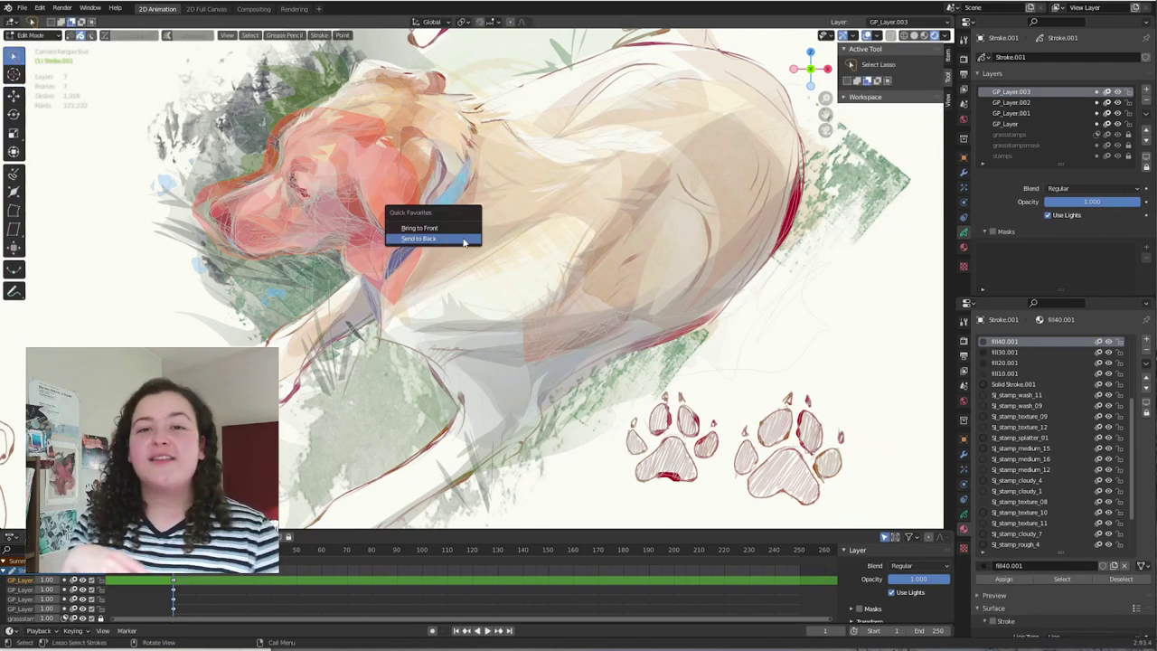
left_click(463, 241)
key("Tab")
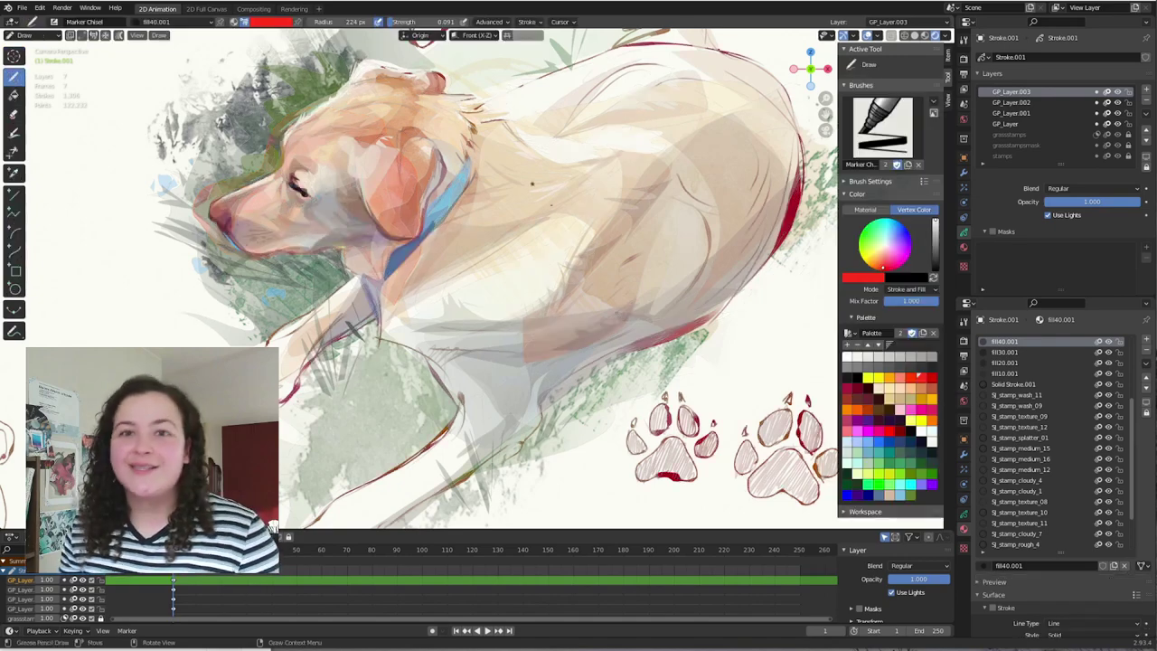
- Add Assign Material to Quick Favorites and try grey, then beige materials on the body stroke
key("Tab")
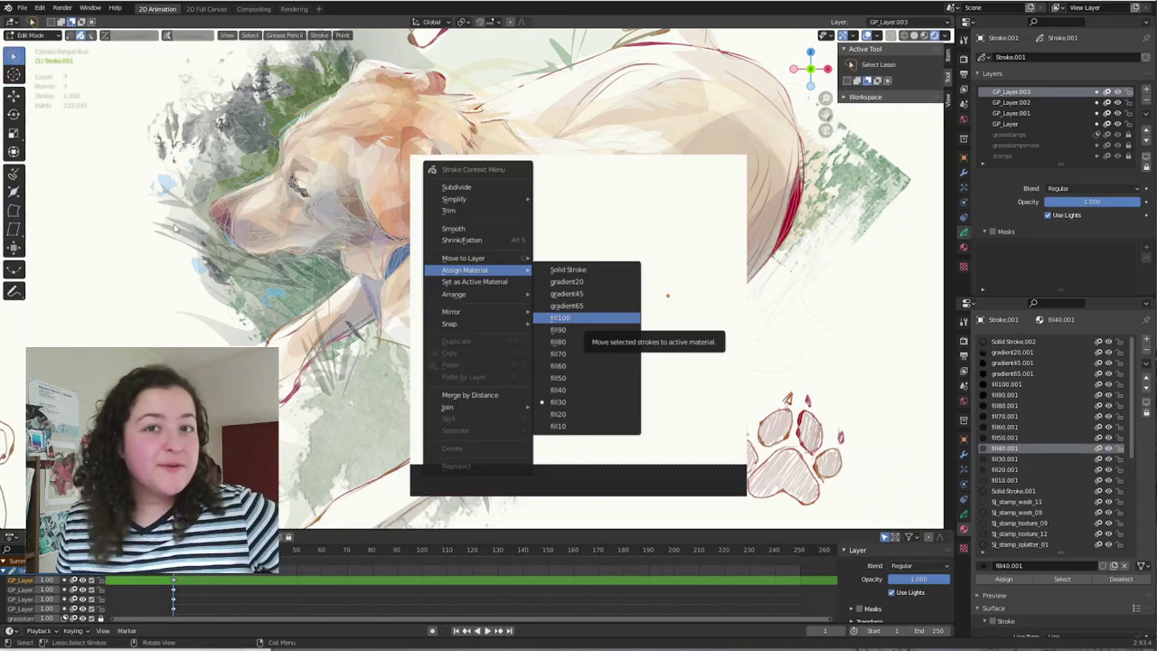
right_click(177, 228)
mouse_move(159, 296)
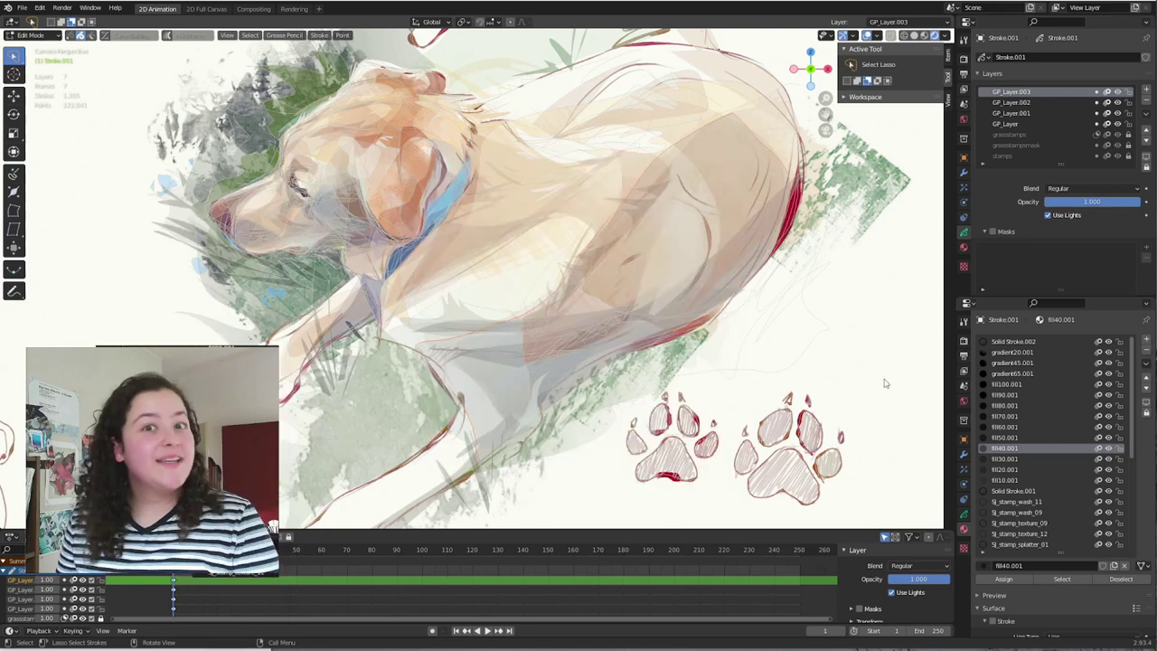
key("q")
mouse_move(884, 391)
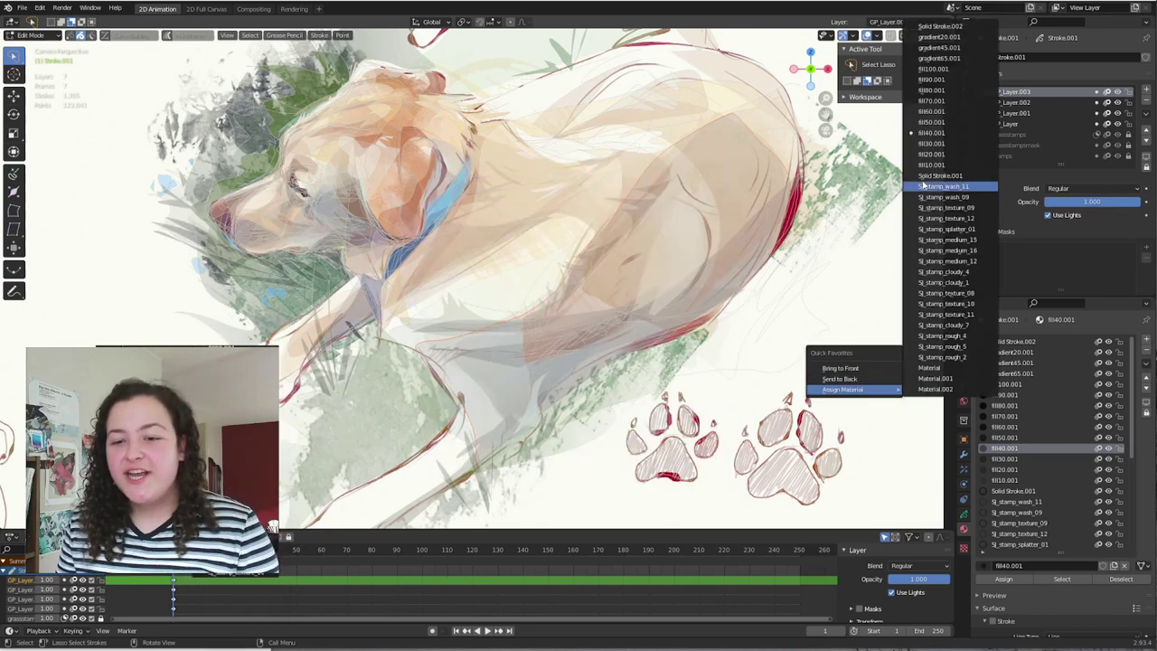
left_click(935, 90)
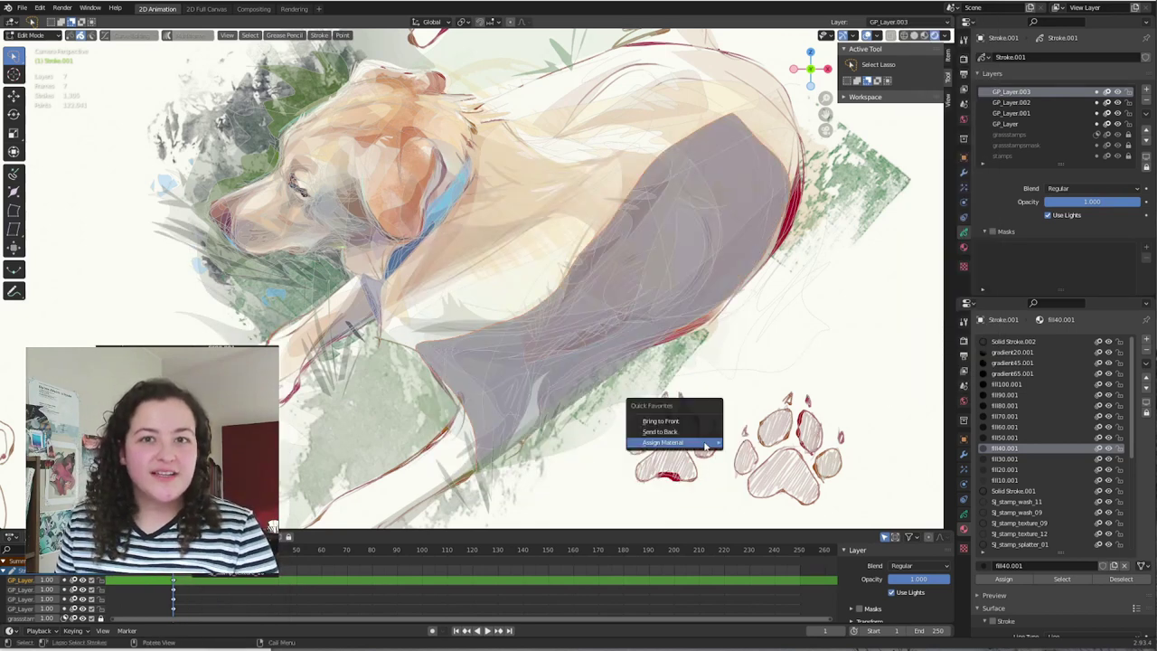
mouse_move(705, 444)
left_click(775, 219)
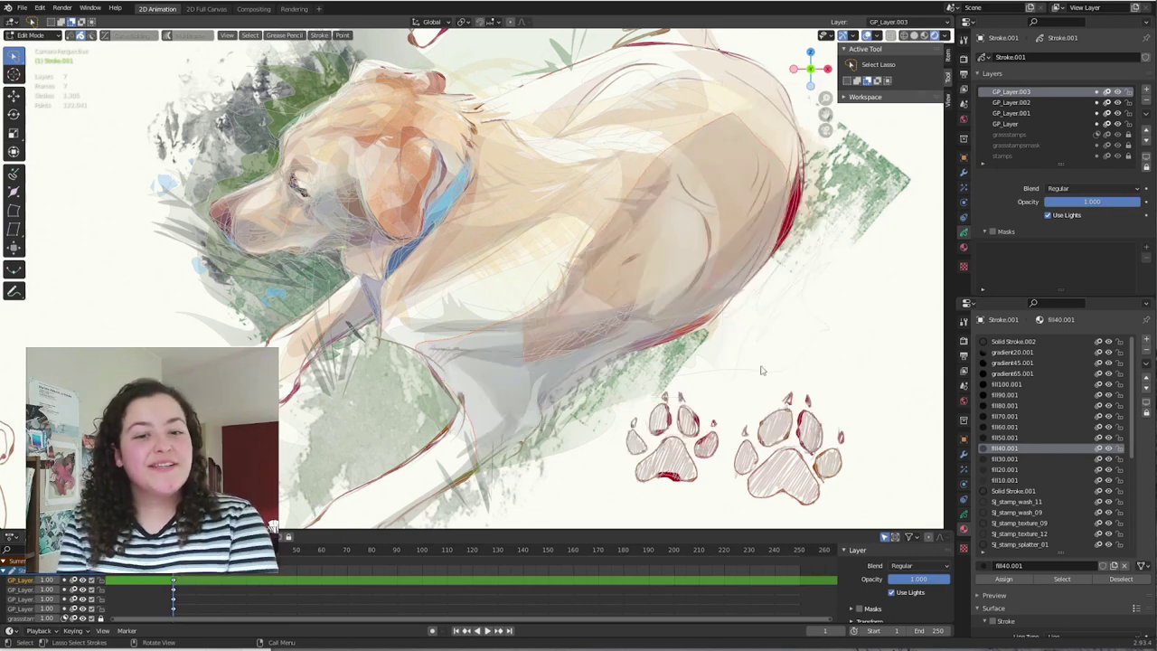
- Try gradient65.001, a pale cloudy material, fill20.001 and fill80.001 on the body stroke, undoing the last
key("q")
mouse_move(763, 367)
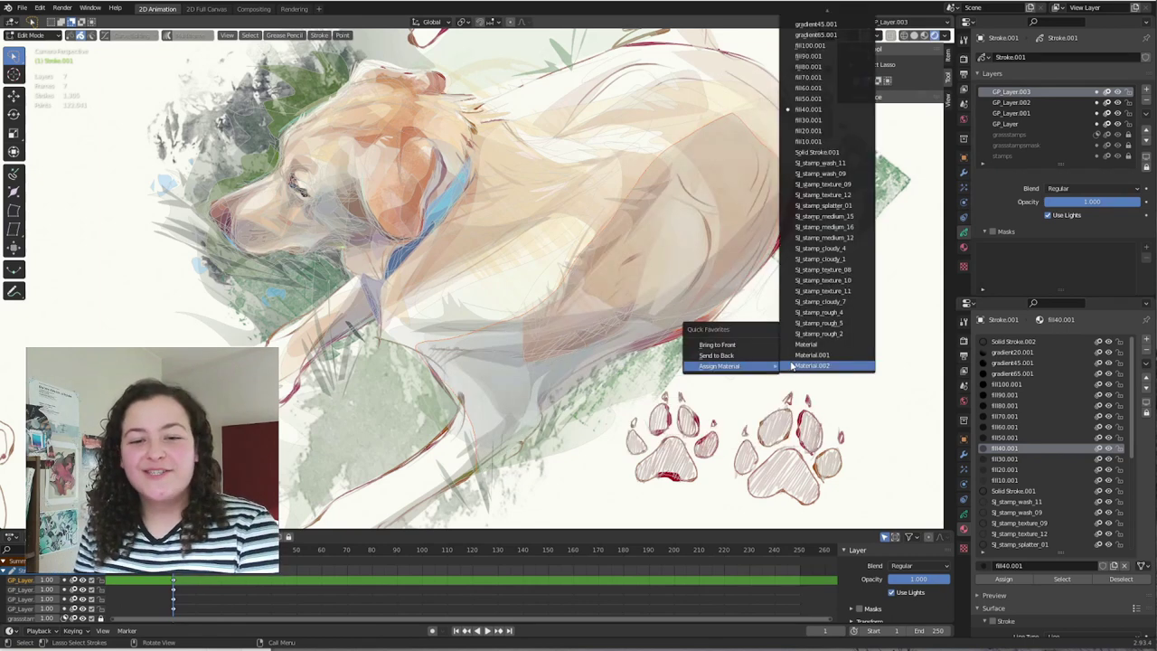
left_click(816, 34)
key("q")
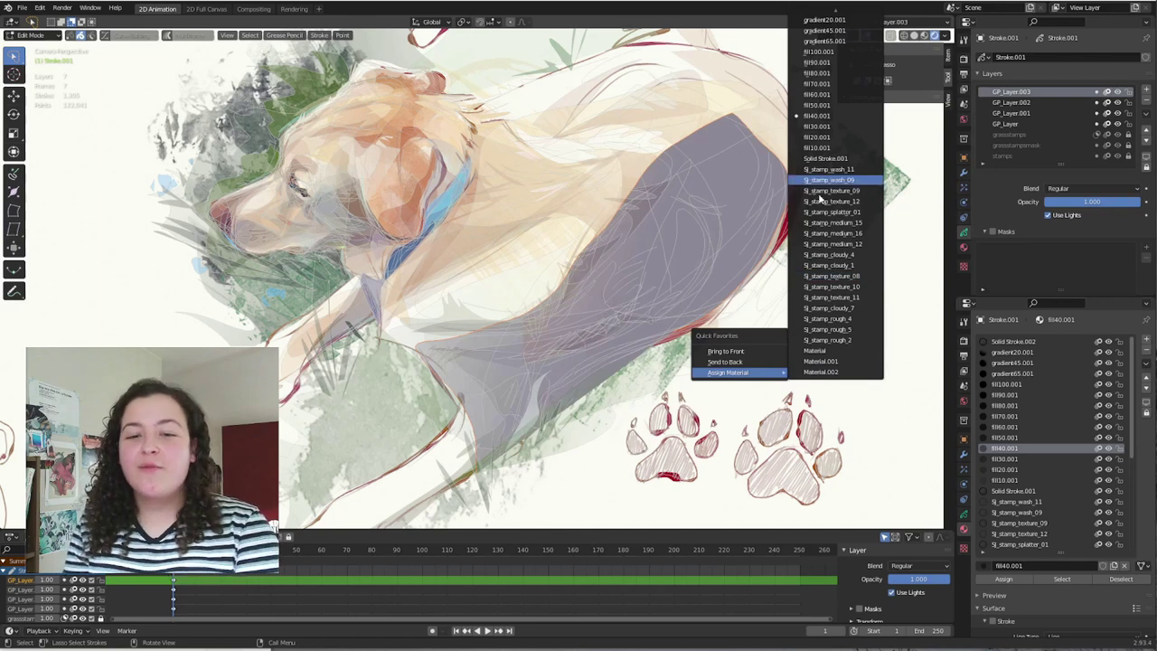
left_click(834, 263)
key("q")
mouse_move(734, 389)
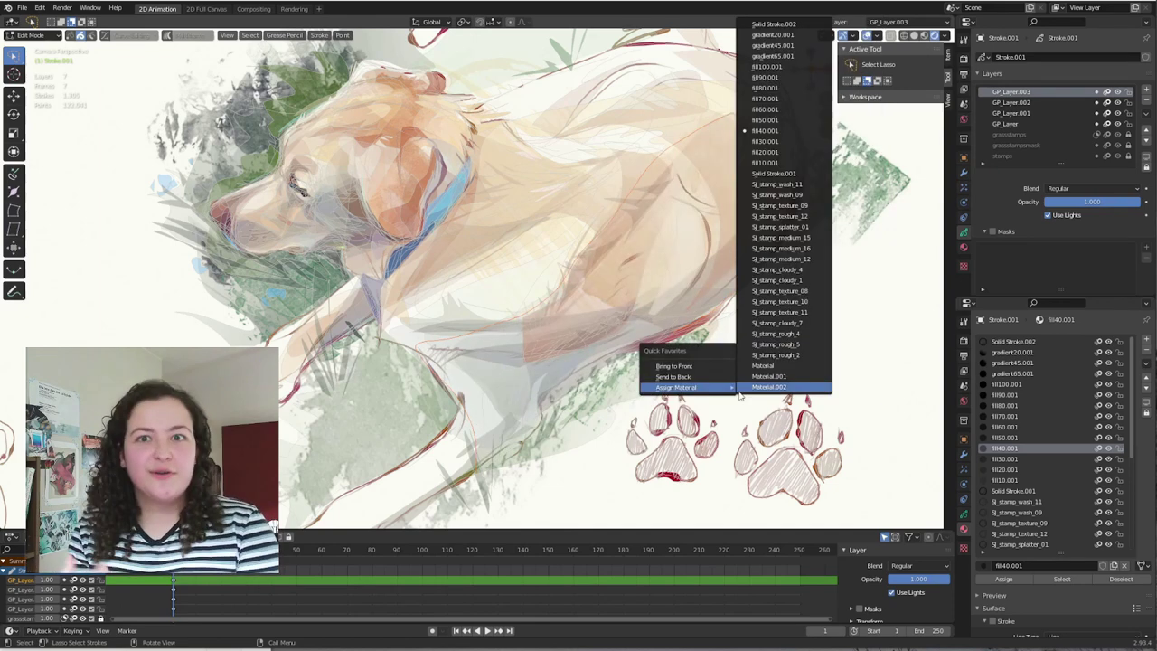
left_click(780, 160)
key("q")
mouse_move(767, 439)
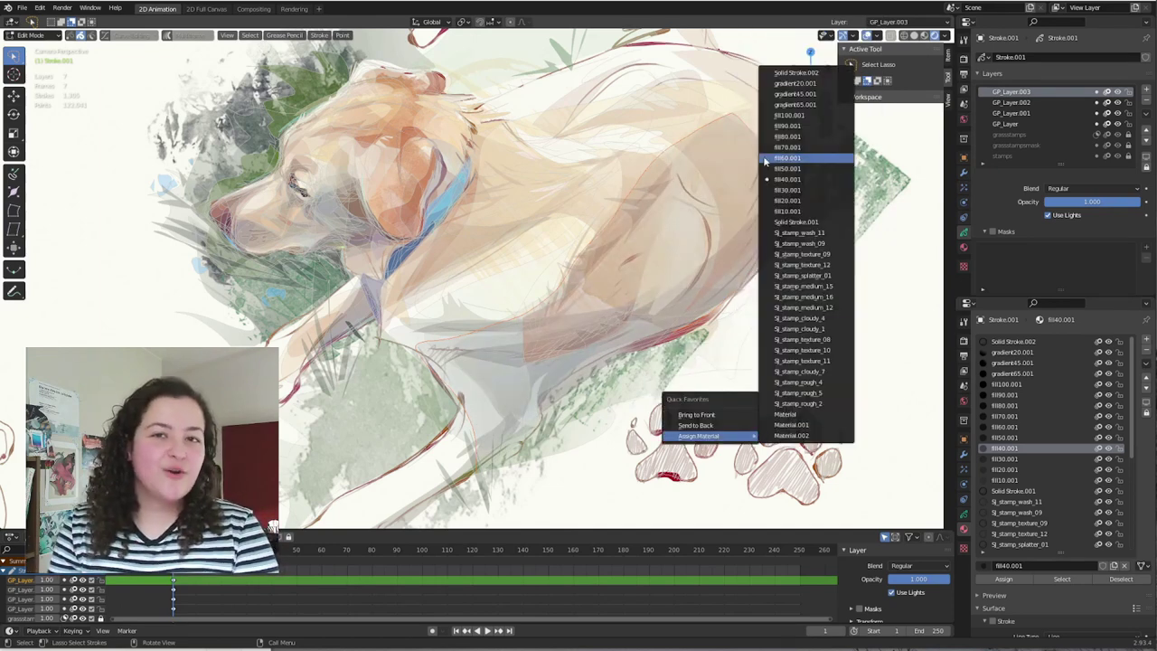
left_click(786, 135)
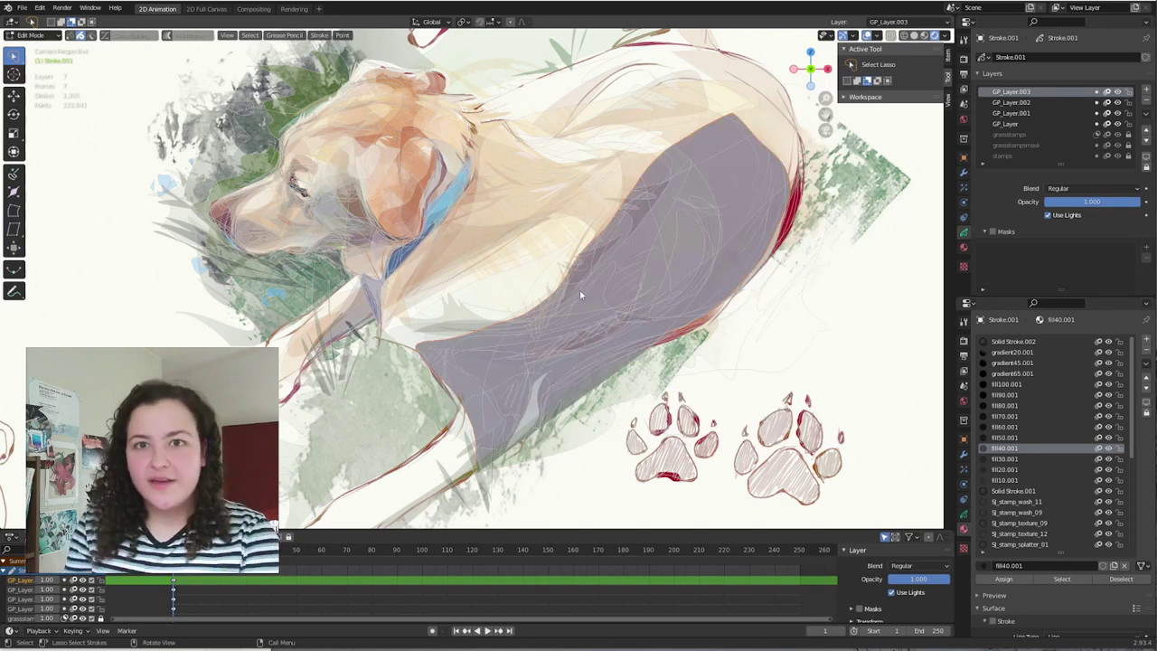
key("ctrl+z")
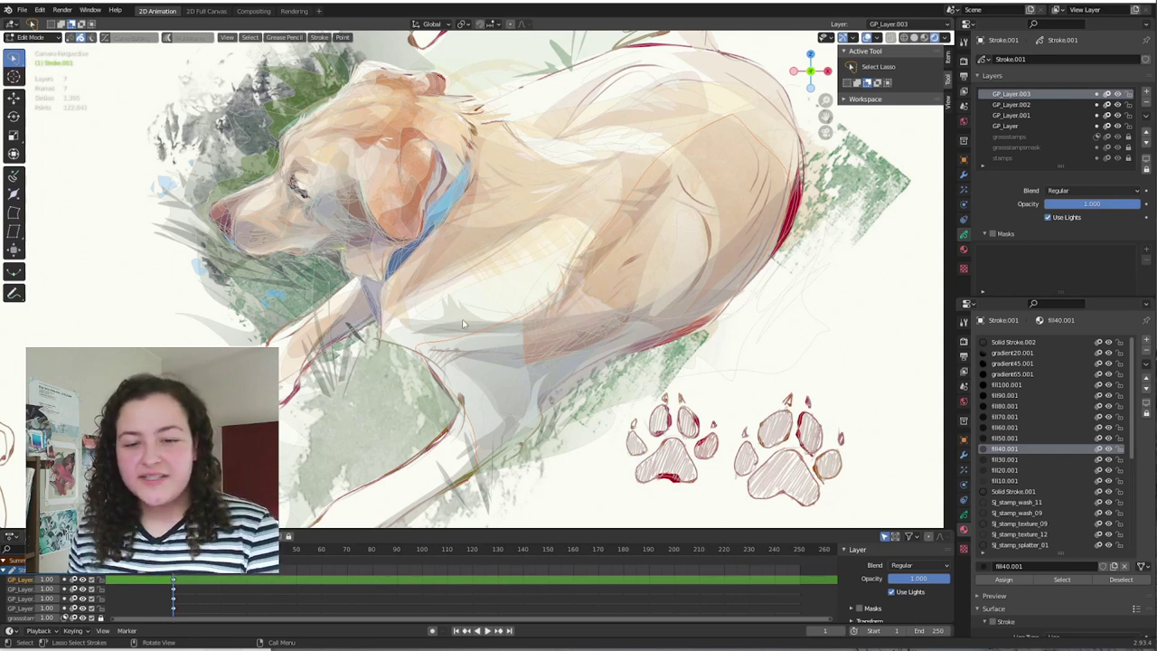
- Add Autolock Inactive Layers from the layer specials menu to Quick Favorites
left_click(1146, 117)
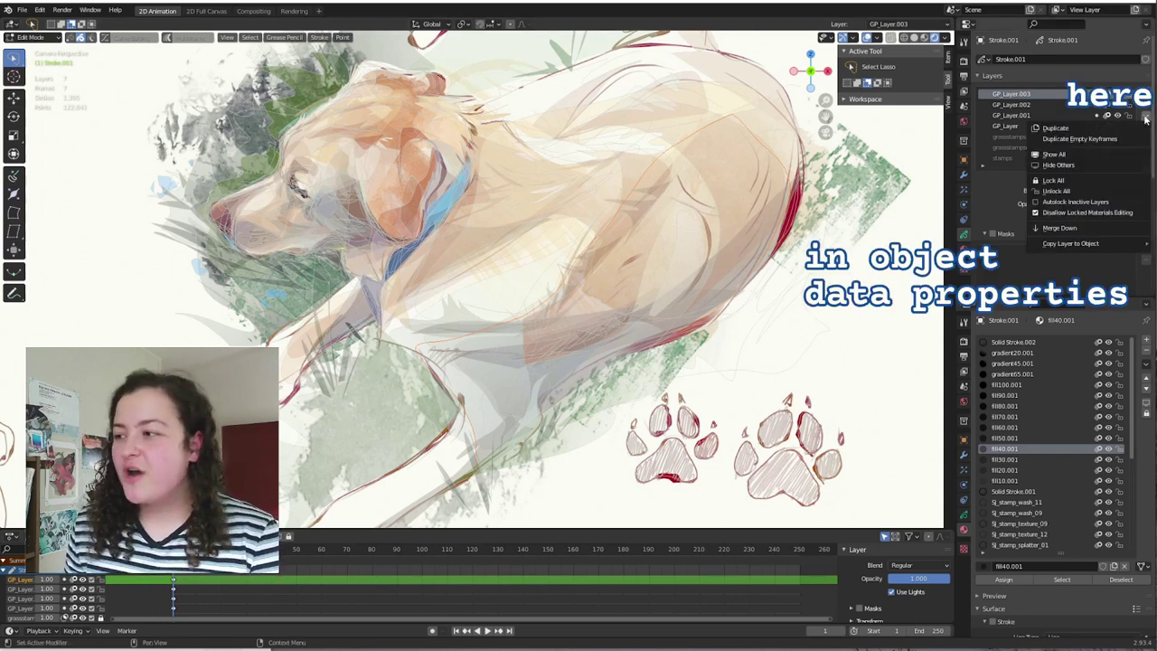
right_click(1088, 203)
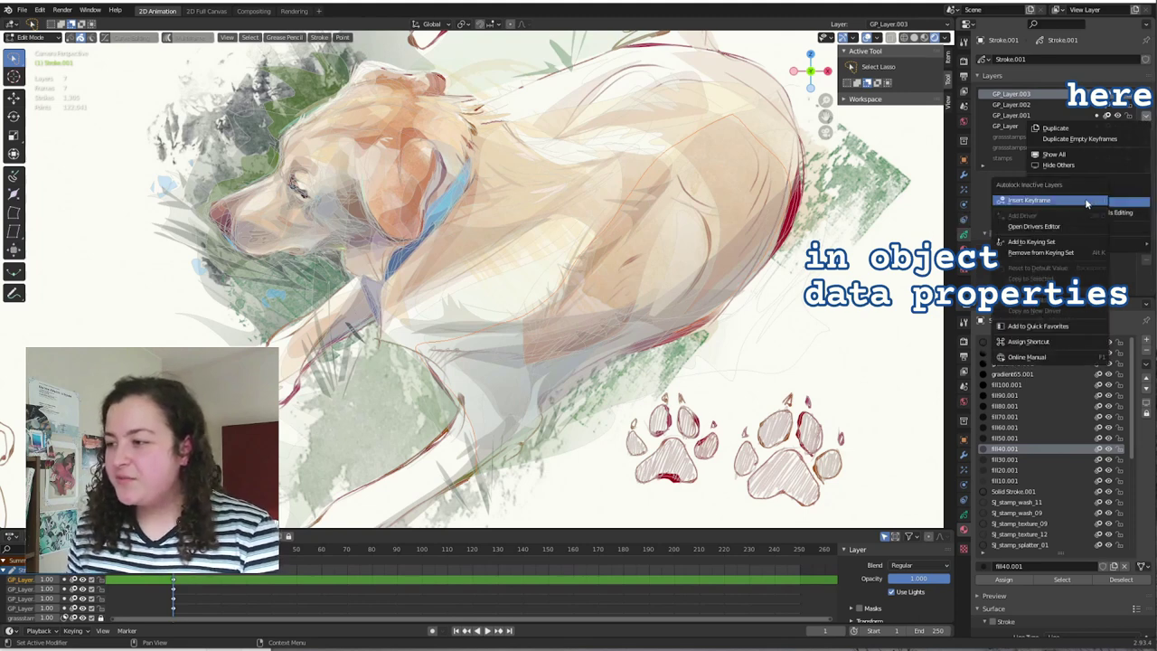
left_click(1043, 327)
key("q")
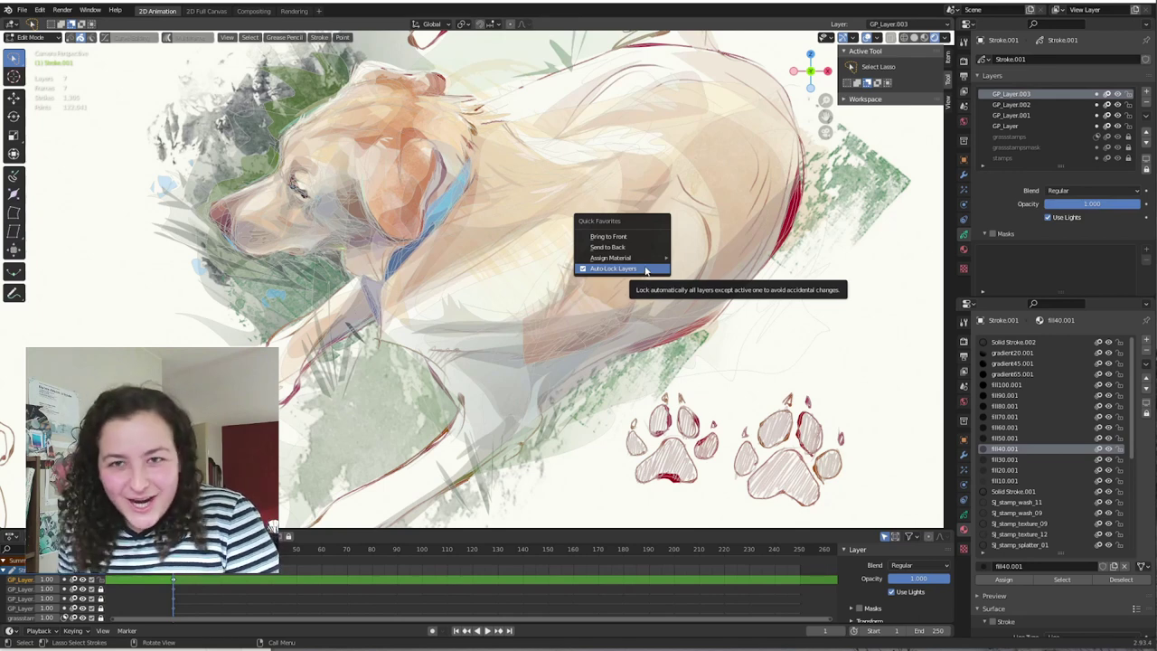
- Toggle Auto-Lock Layers on and off repeatedly from Quick Favorites, ending with it on
left_click(644, 270)
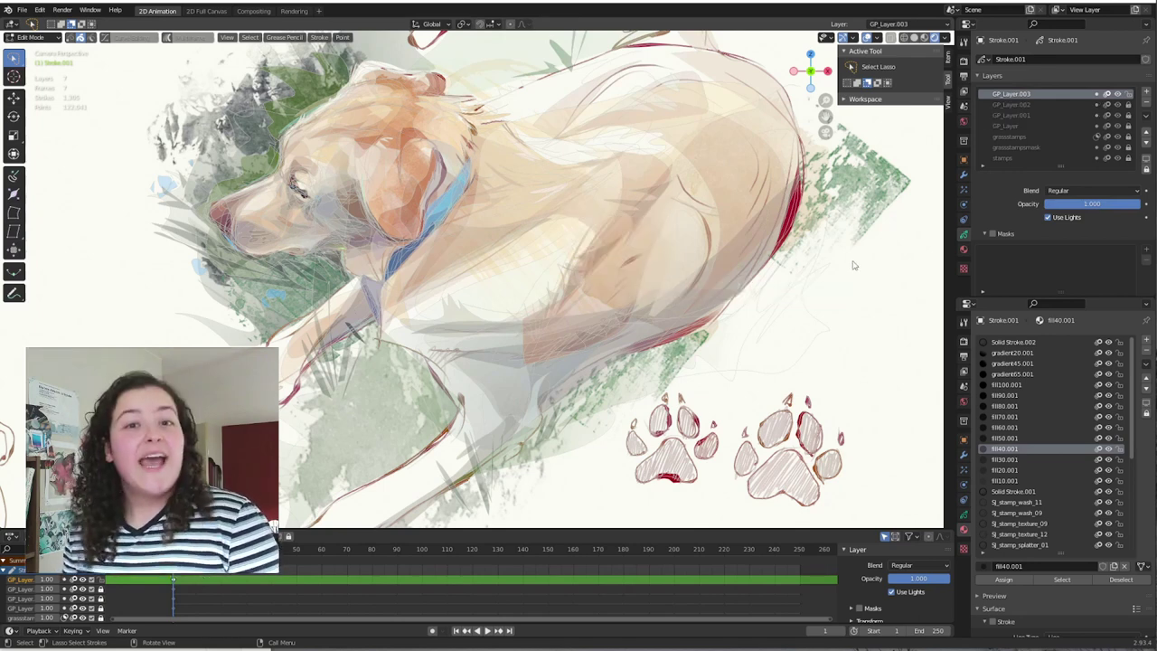
key("q")
key("Escape")
key("ctrl+z")
key("q")
left_click(832, 329)
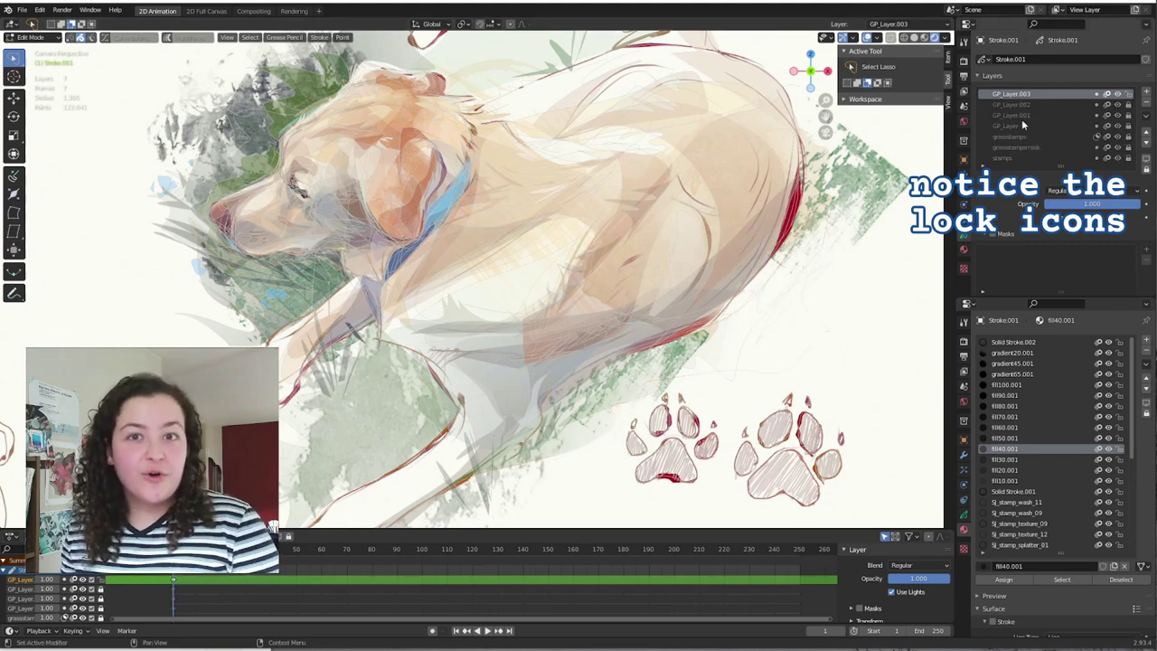
key("q")
left_click(775, 277)
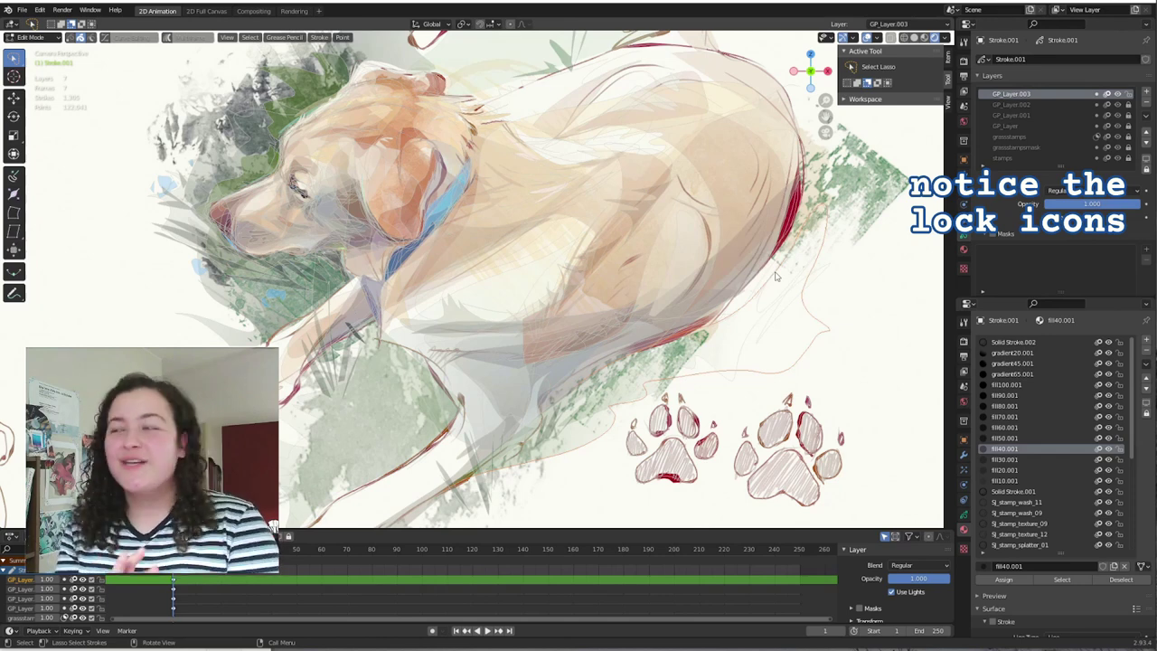
key("q")
left_click(757, 253)
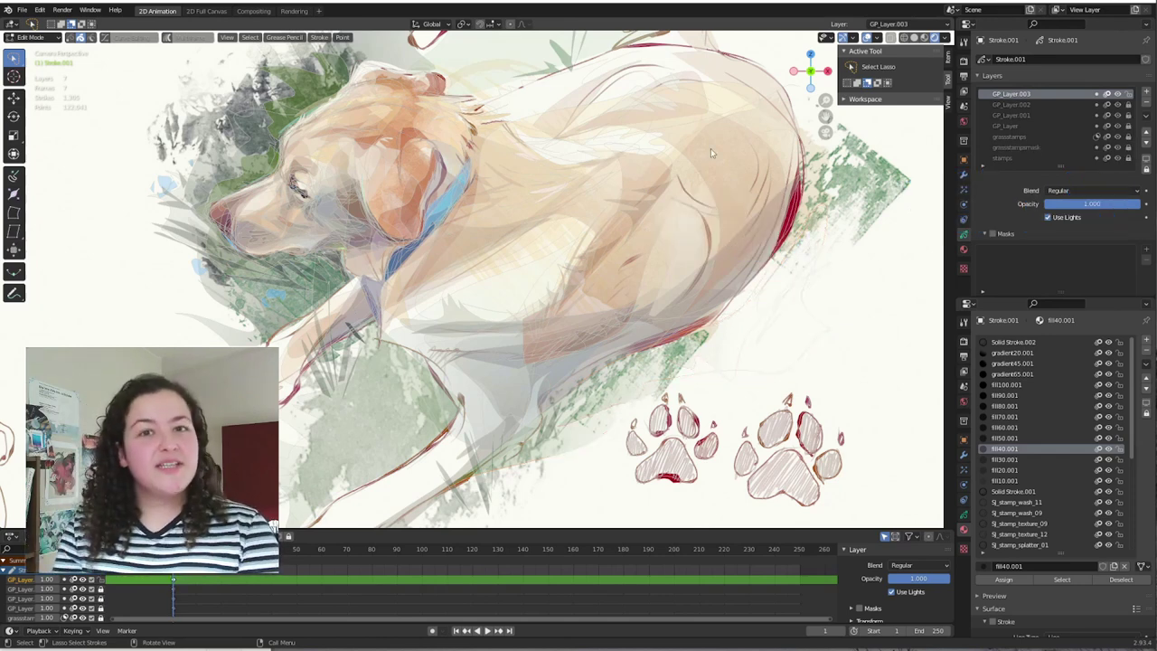
- Test scaling with layers locked, turn Auto-Lock off, test scaling again, and enter Sculpt Mode
key("s")
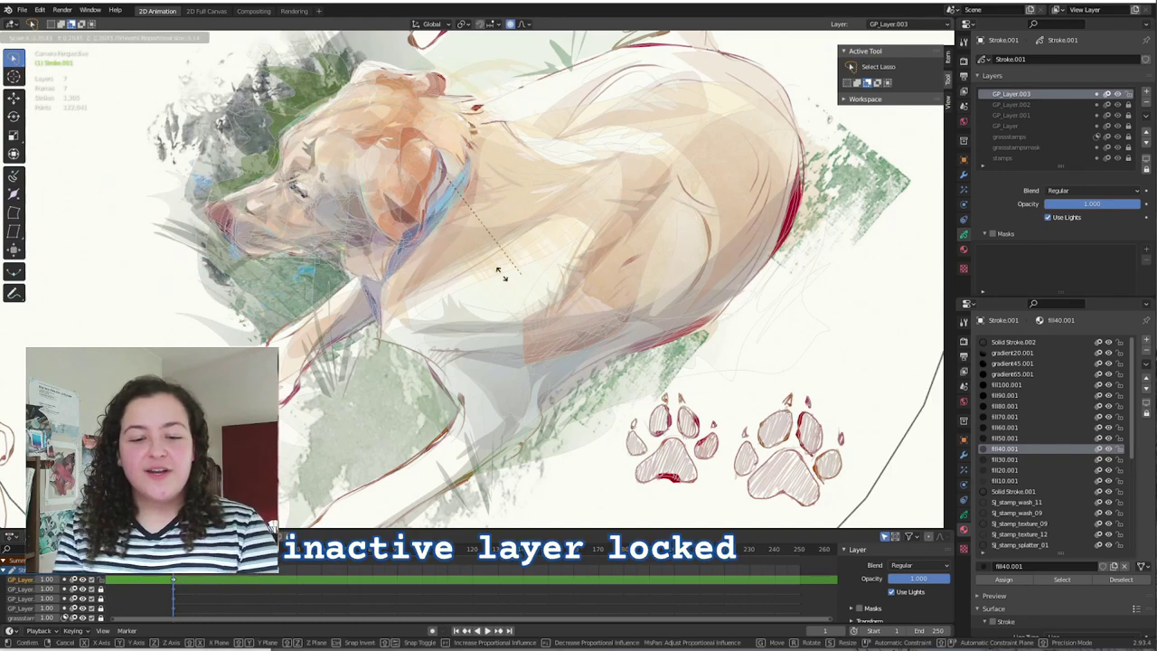
key("Escape")
key("q")
left_click(659, 283)
key("s")
key("Escape")
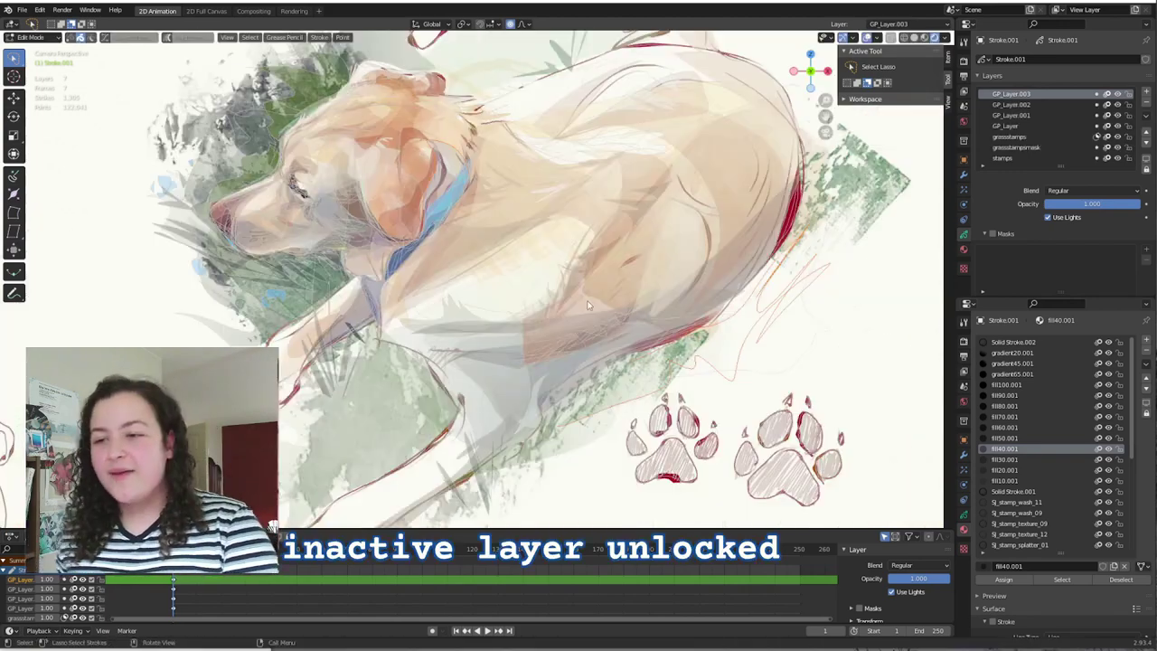
key("s")
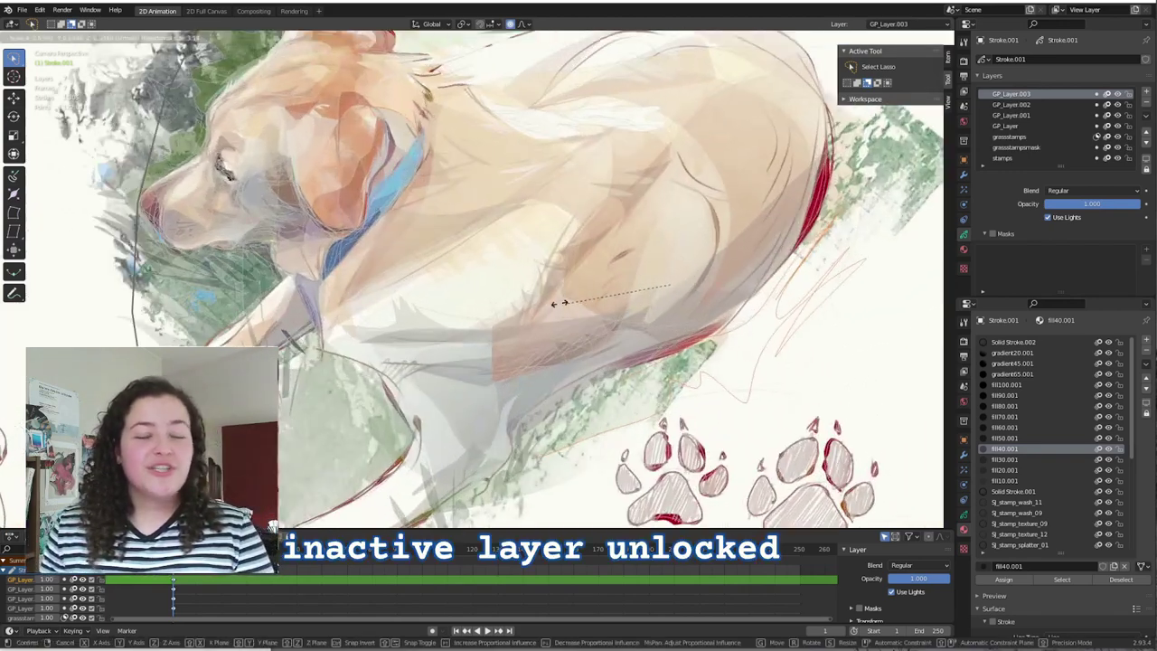
key("Escape")
key("s")
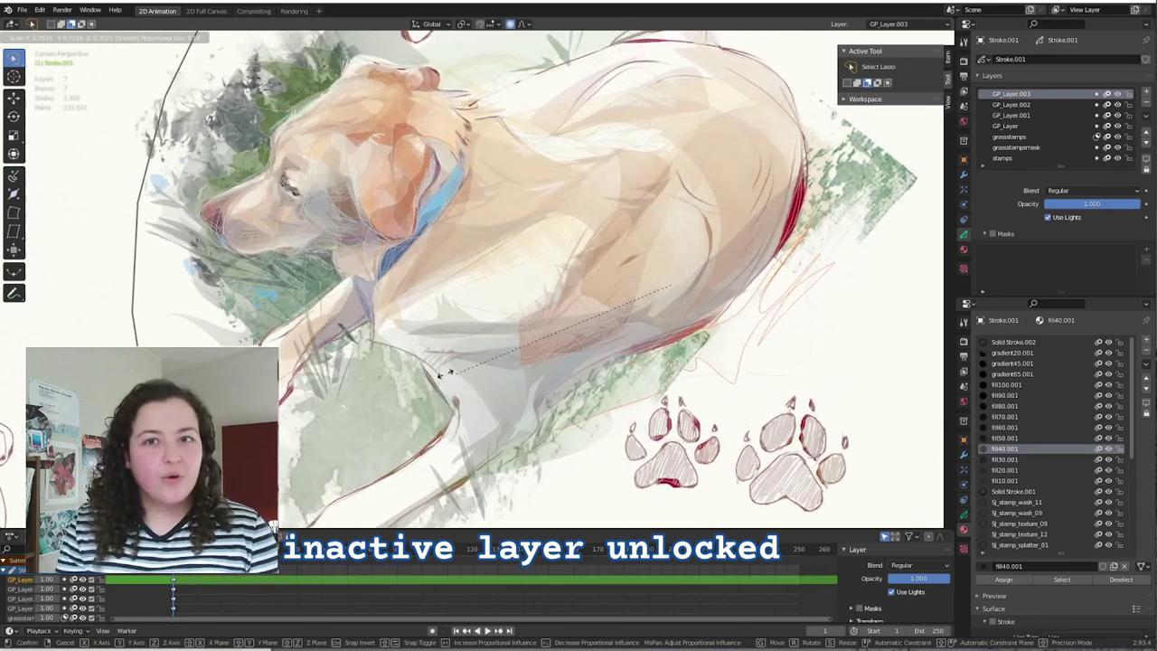
key("Escape")
left_click(29, 37)
left_click(43, 73)
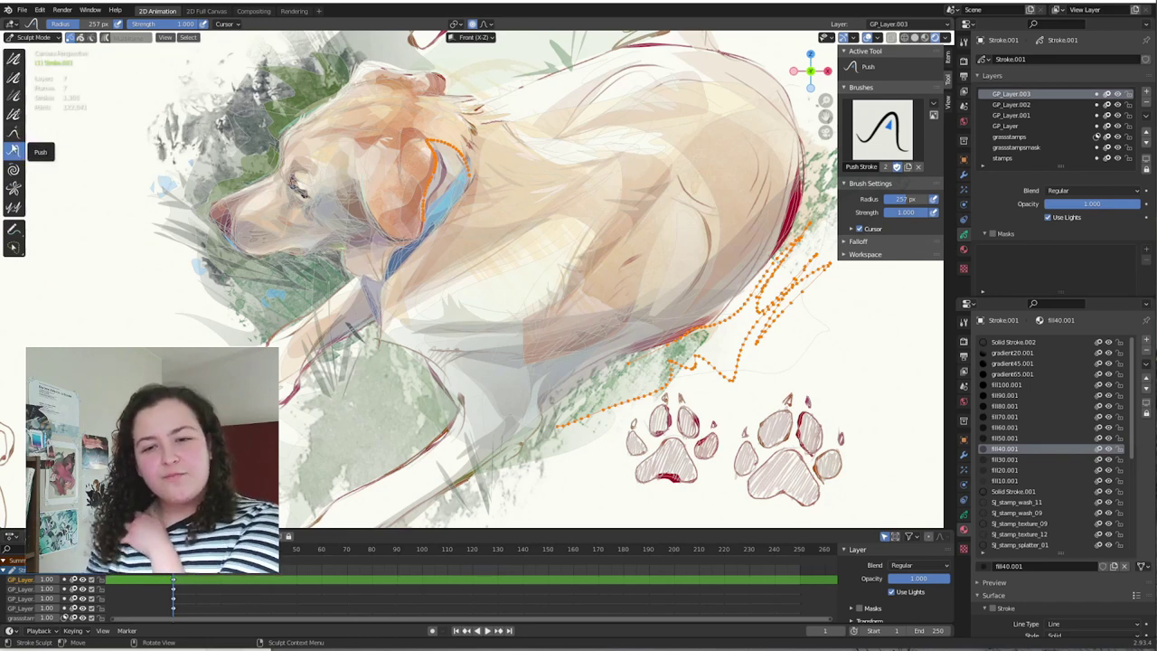
- Add the Grab tool and Selection Mask toggle to Quick Favorites, then enable Selection Mask there
right_click(14, 136)
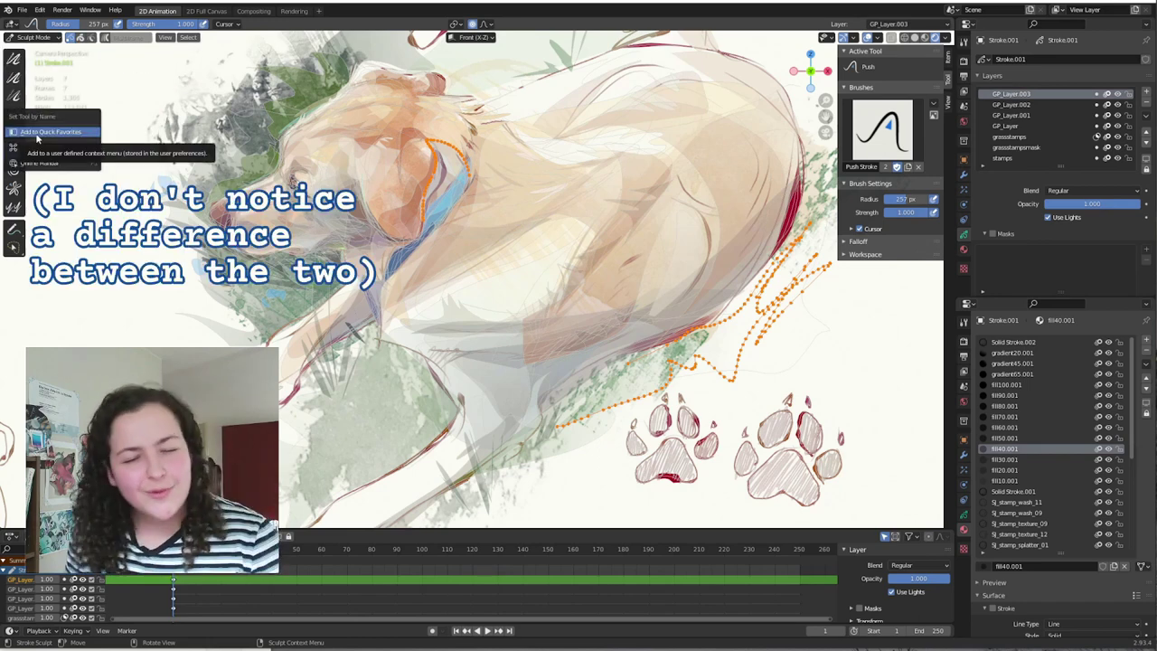
left_click(36, 133)
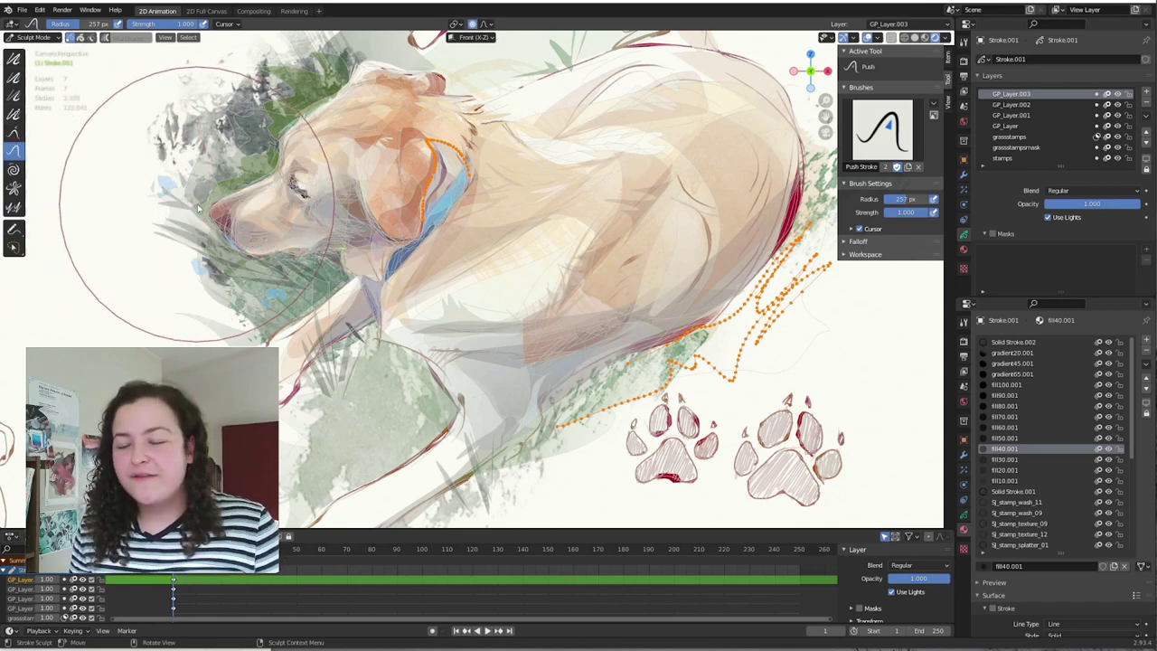
right_click(87, 41)
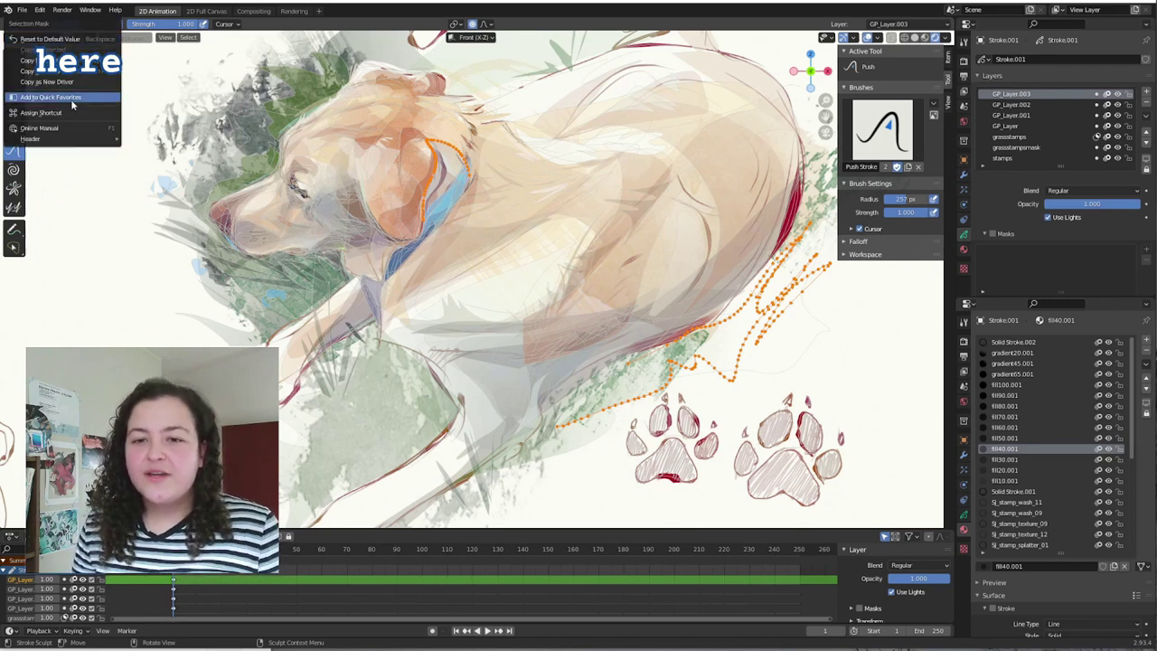
key("Escape")
key("q")
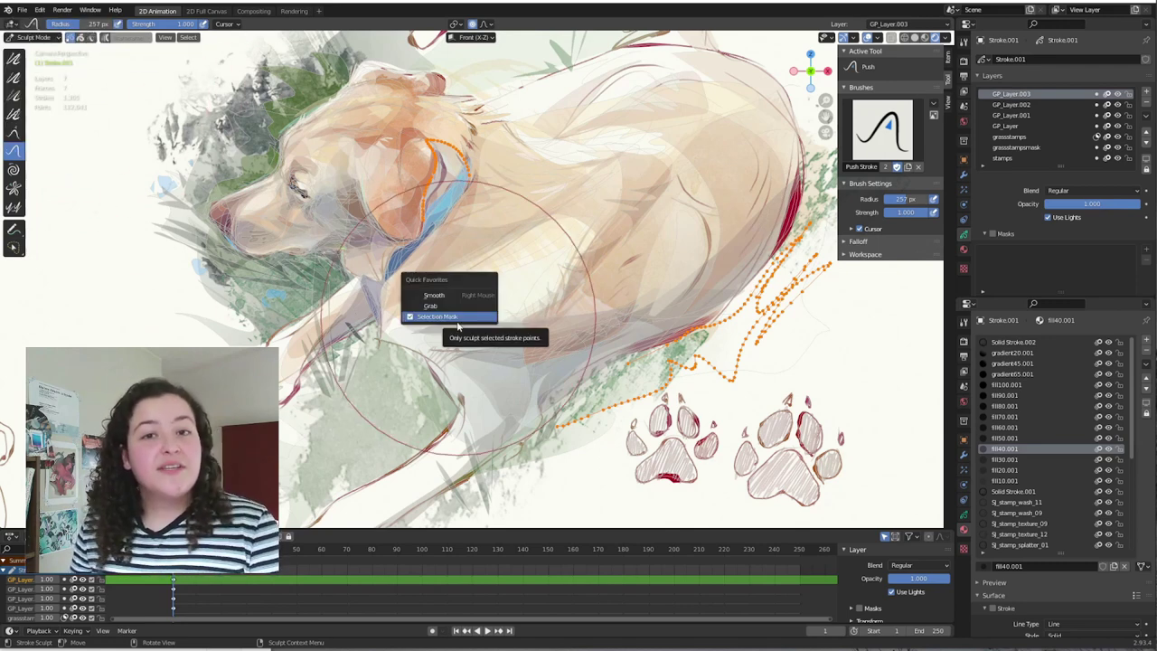
left_click(457, 318)
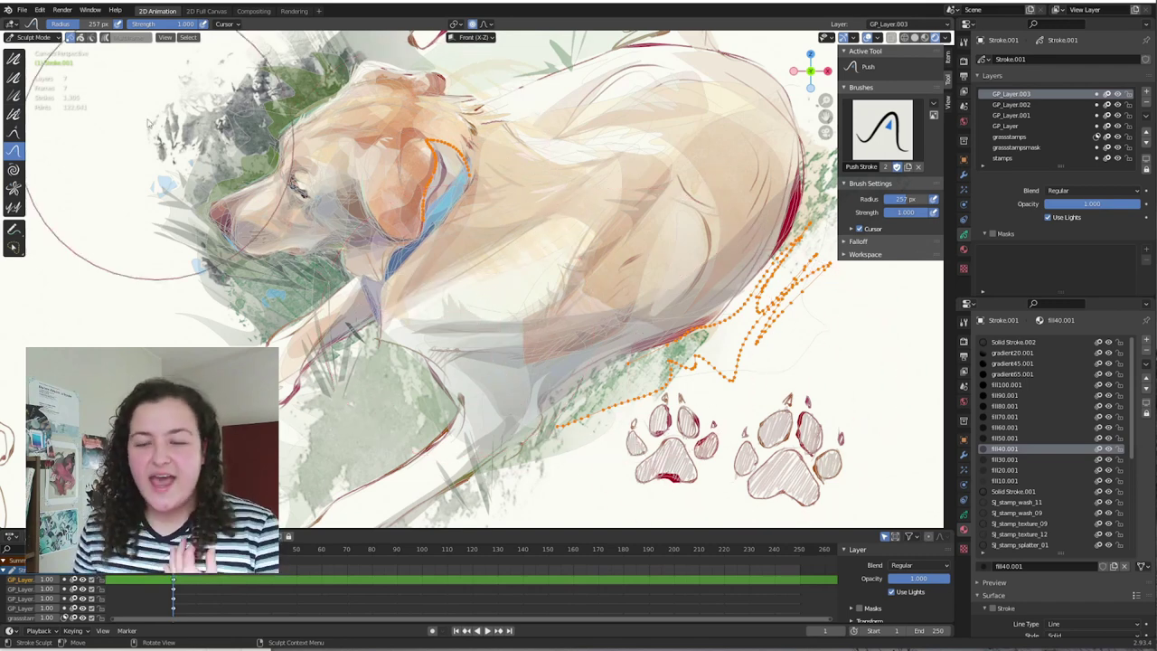
right_click(82, 39)
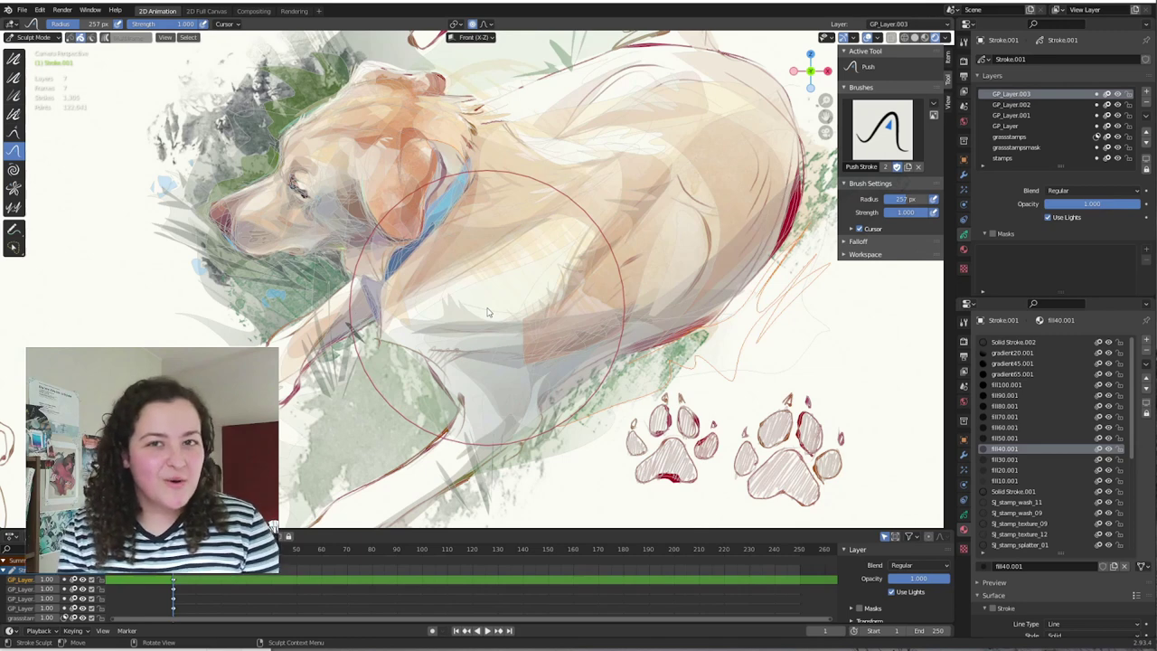
key("q")
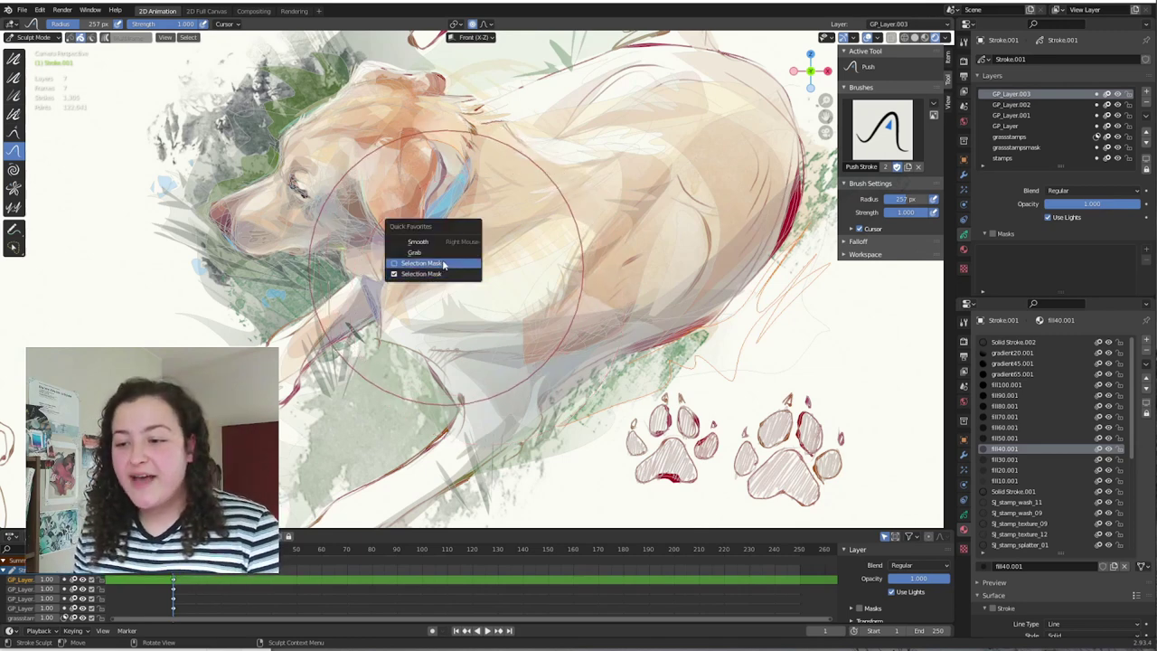
left_click(437, 262)
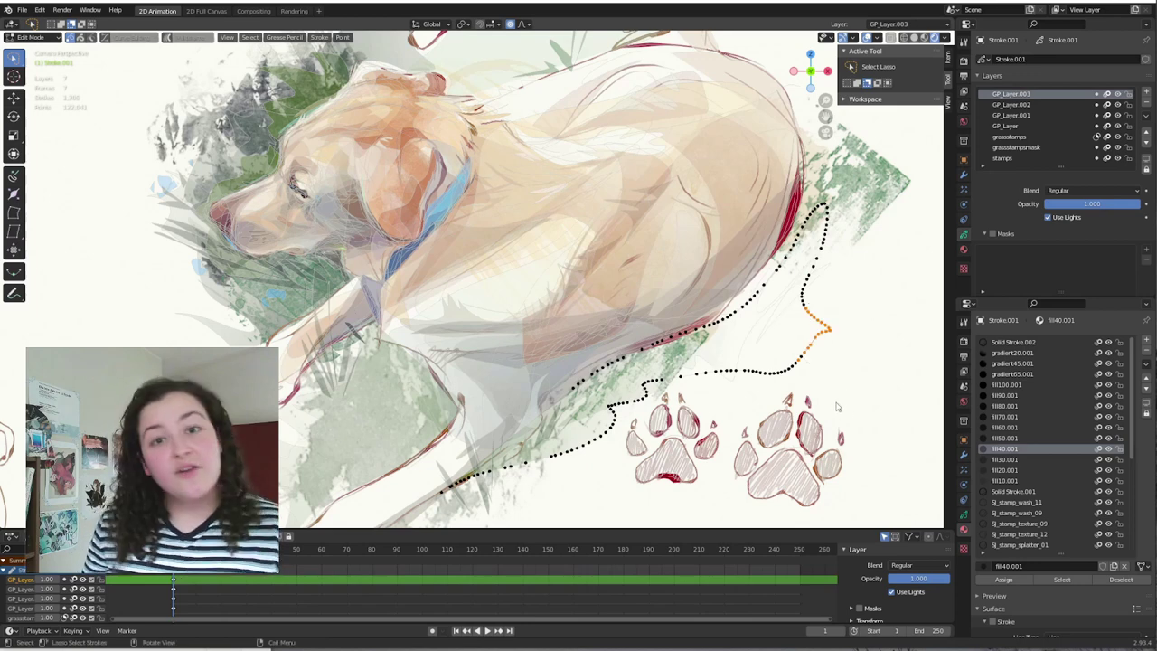
- Push the selected dotted stroke points outward near the paw prints with Selection Mask on
key("ctrl+Tab")
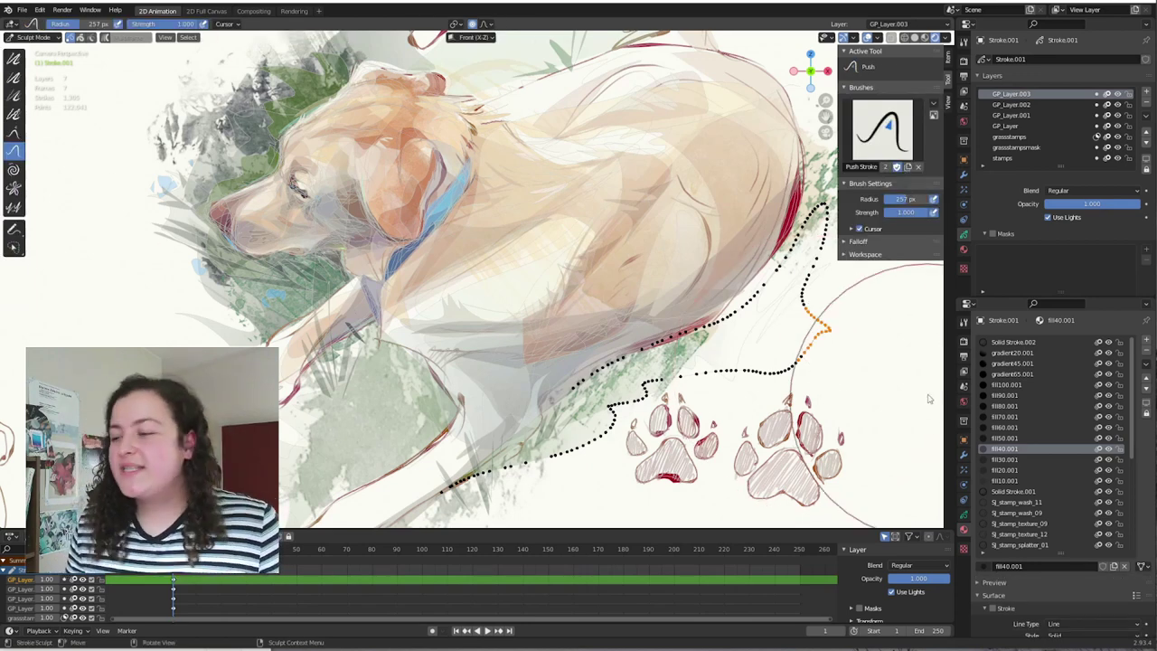
mouse_move(927, 391)
left_mouse_down()
mouse_move(829, 342)
mouse_move(846, 324)
mouse_move(876, 337)
mouse_move(845, 377)
mouse_move(785, 378)
mouse_move(765, 338)
mouse_move(732, 331)
mouse_move(719, 369)
mouse_move(791, 357)
left_mouse_up()
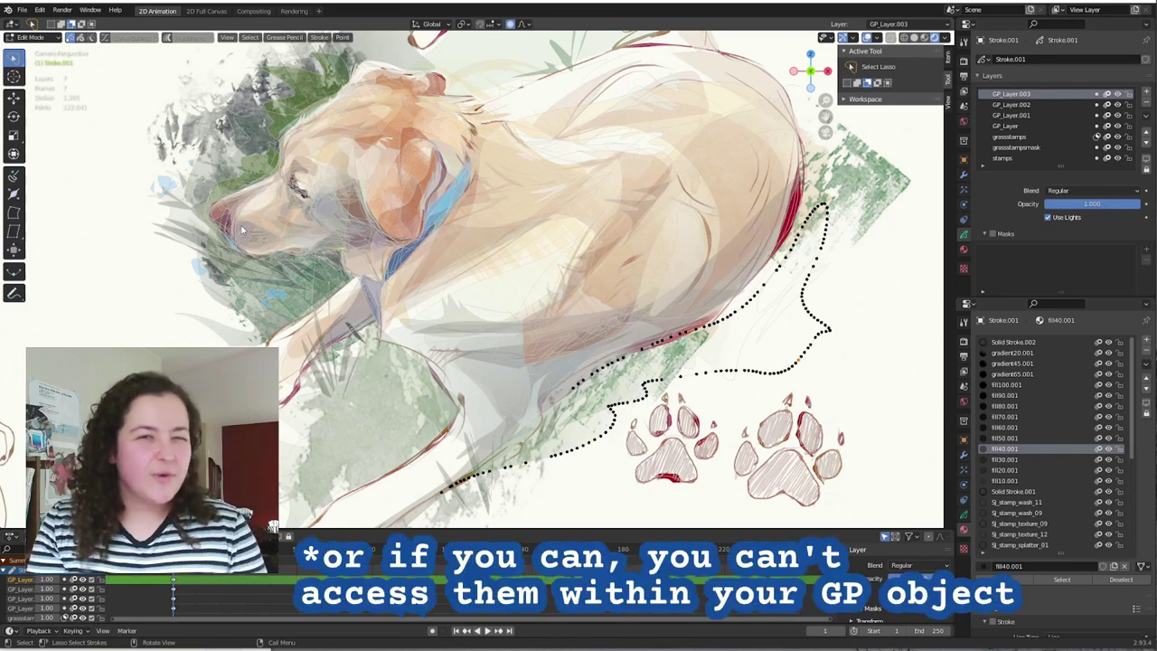
- Switch the interaction mode to Object Mode and select the camera
scroll(565, 468, "down", 1)
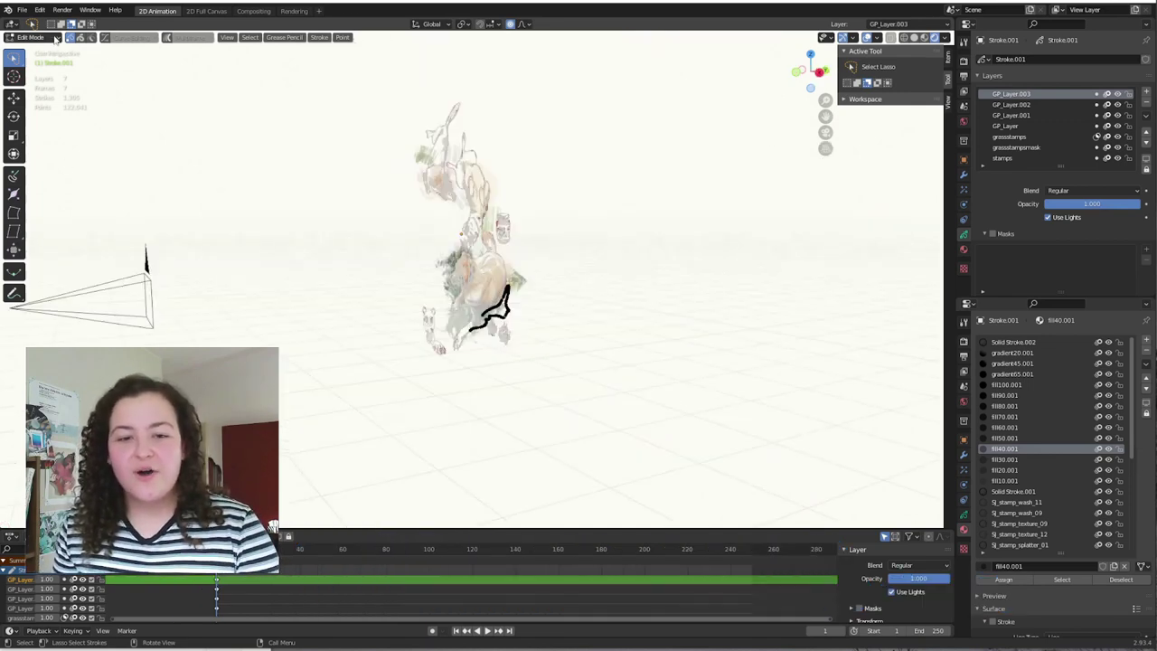
left_click(30, 37)
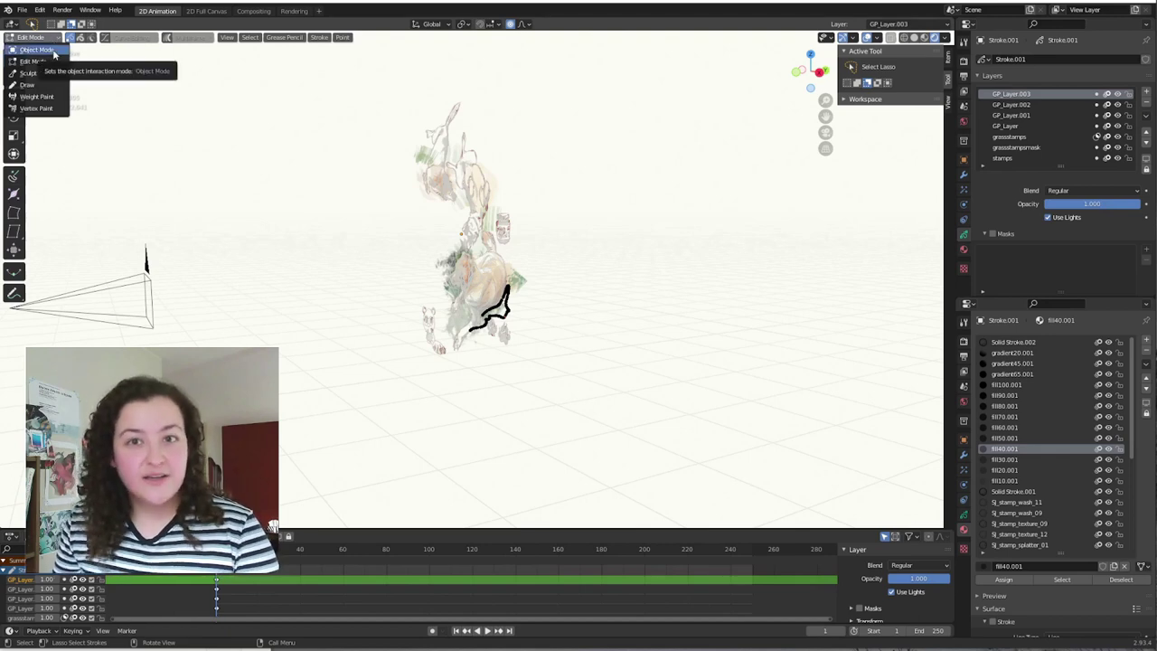
left_click(53, 52)
left_click(138, 328)
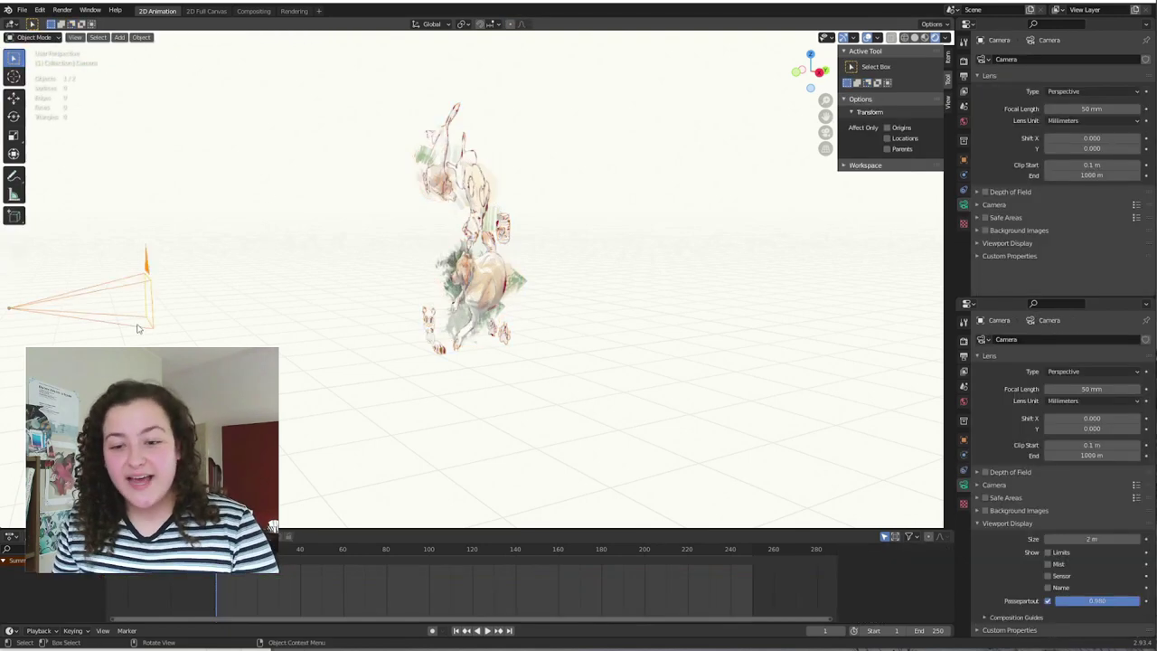
- Expand the camera's Viewport Display and Composition Guides settings, then look through the camera
left_click(979, 245)
scroll(986, 280, "down", 1)
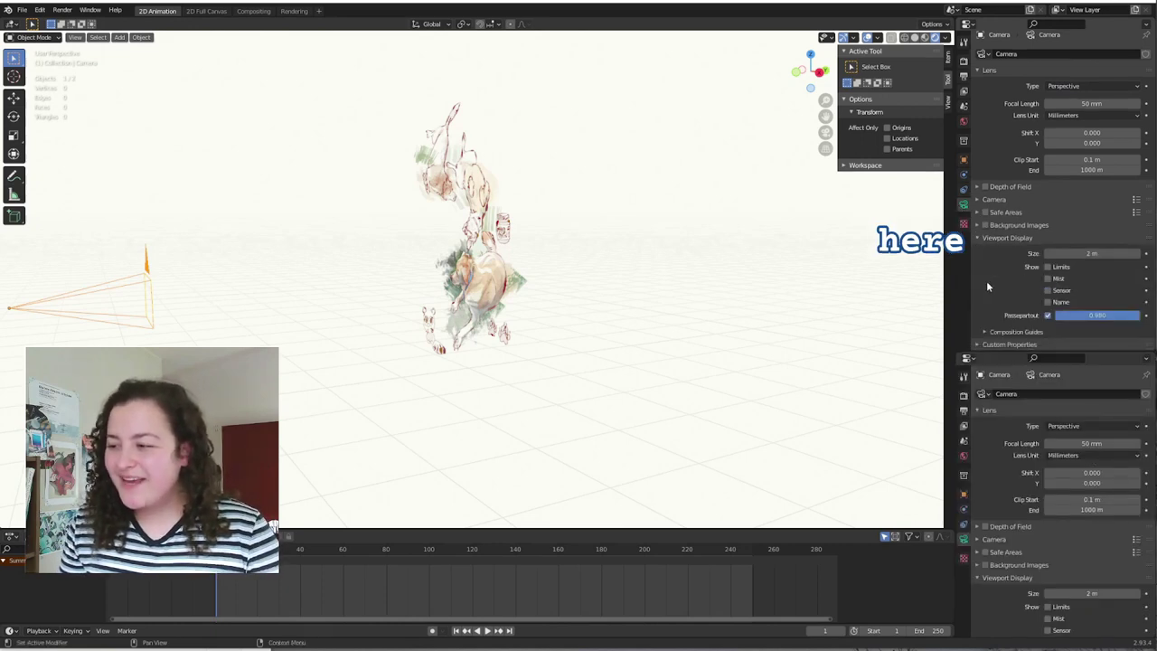
left_click(986, 333)
scroll(991, 307, "down", 3)
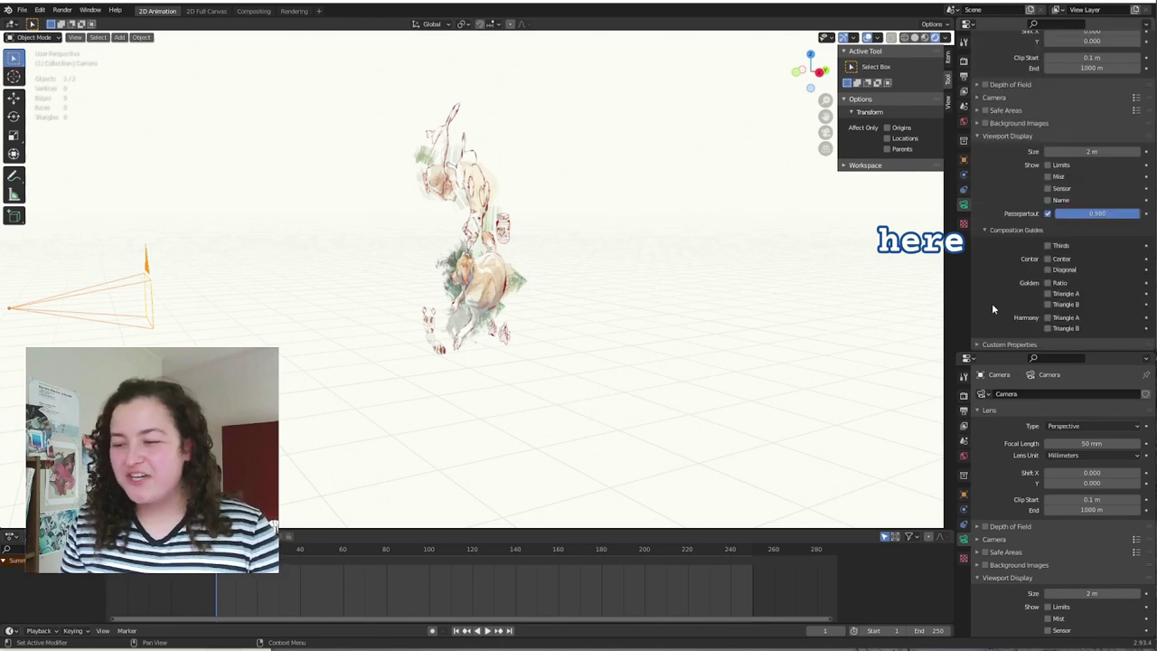
key("KP_0")
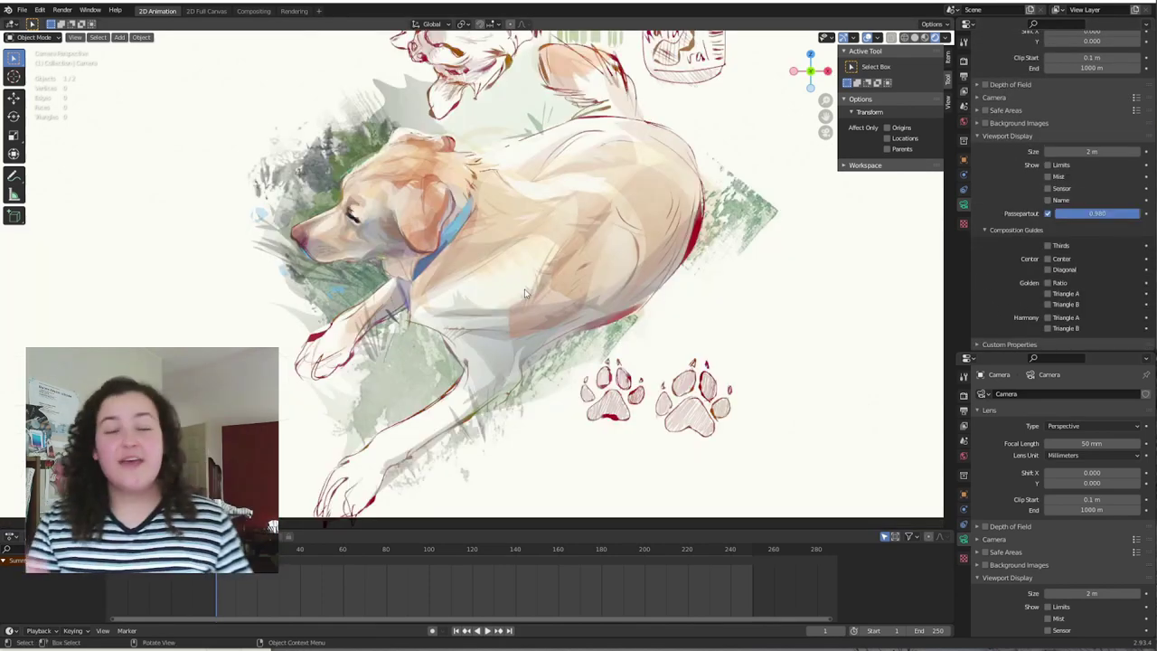
- Return to the camera view showing the whole framed drawing with the outside darkened
left_click(826, 132)
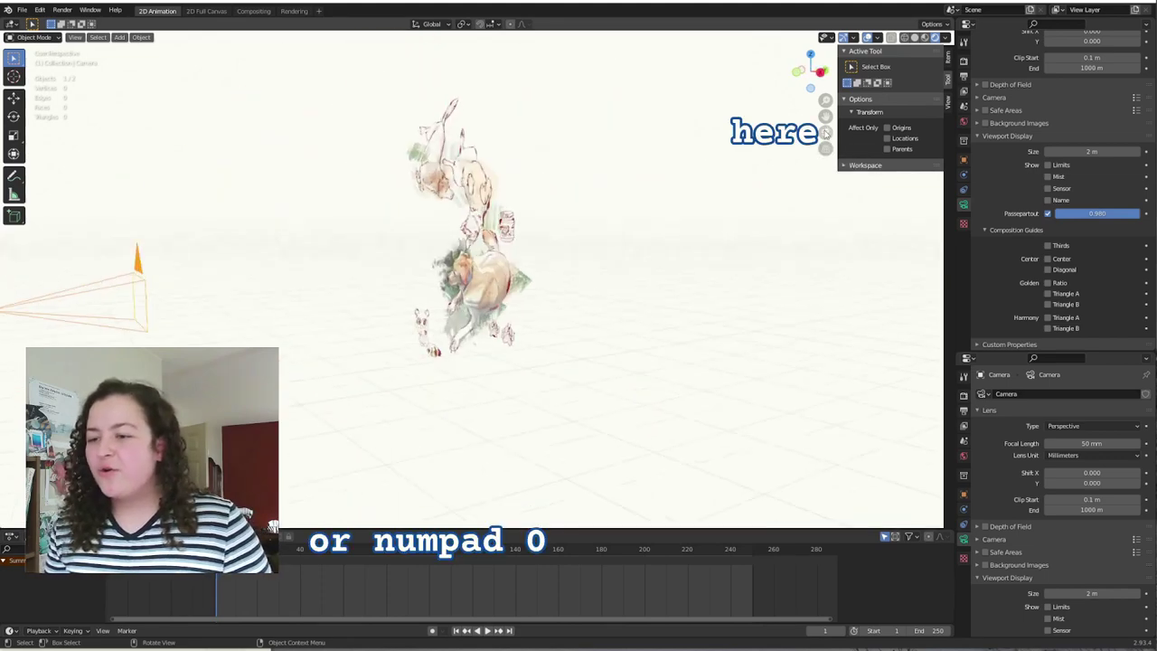
left_click(826, 132)
left_click(826, 132)
left_click(825, 132)
left_click(1049, 246)
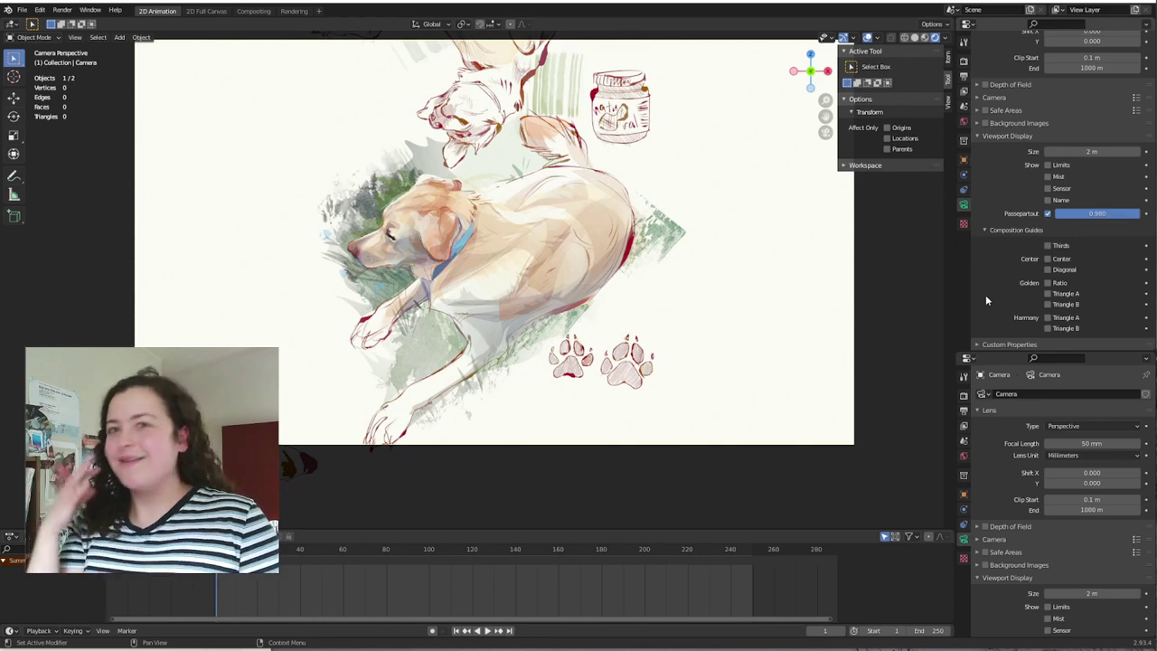
scroll(292, 588, "up", 3)
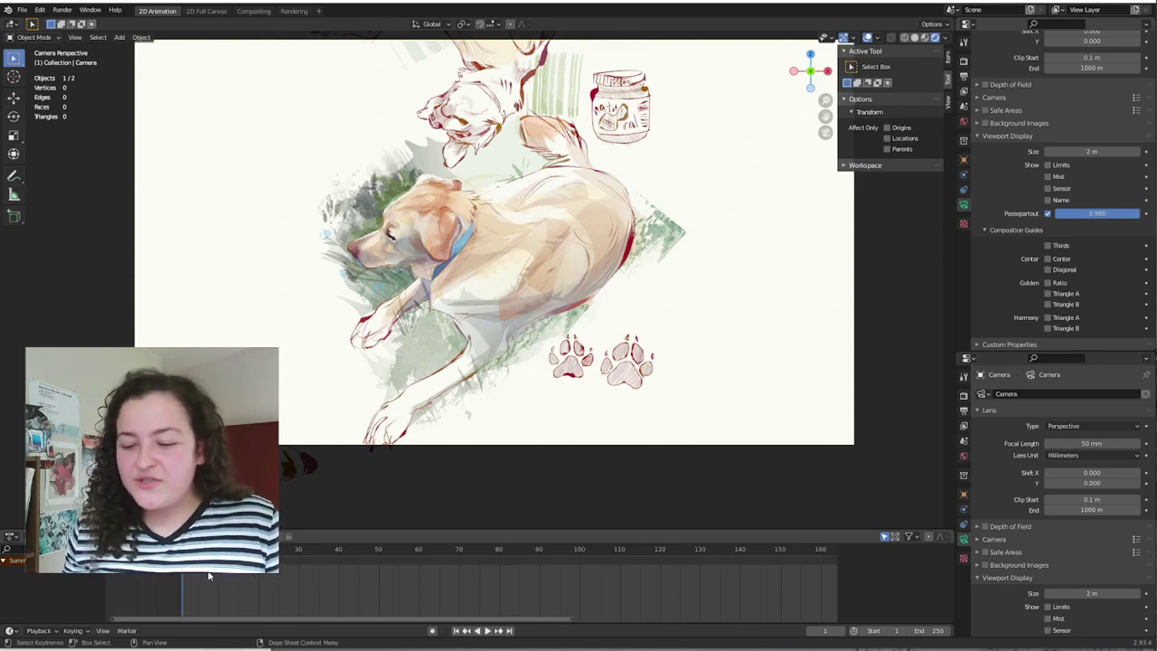
scroll(291, 588, "up", 3)
scroll(853, 613, "up", 5, "ctrl")
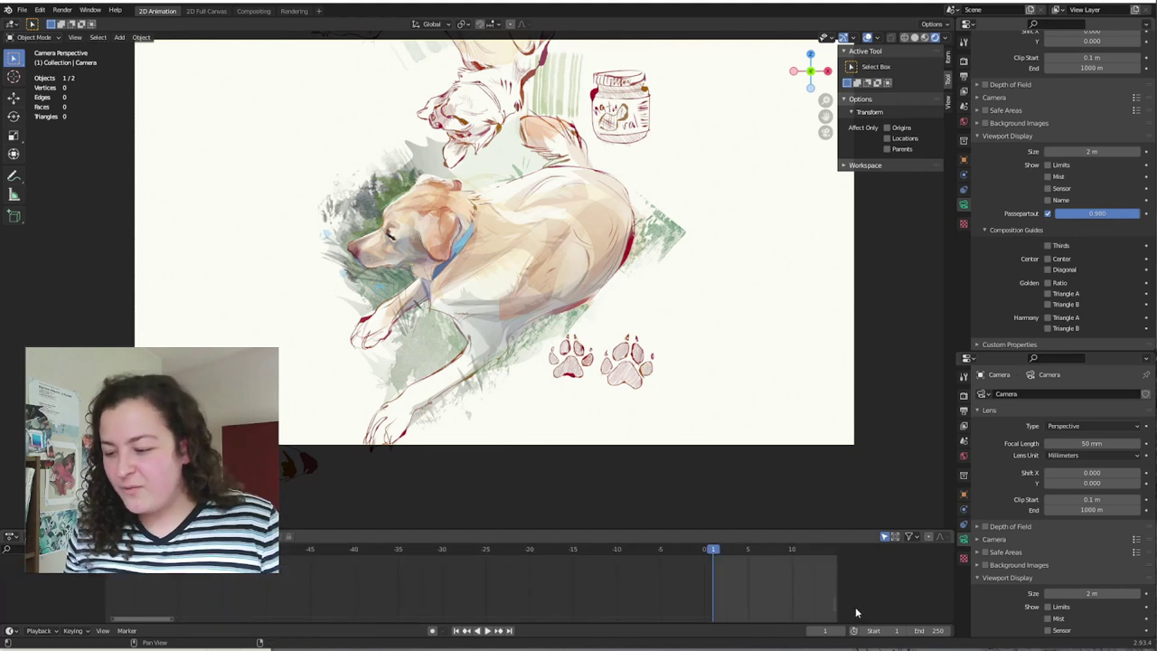
scroll(464, 608, "up", 3)
scroll(465, 609, "up", 5)
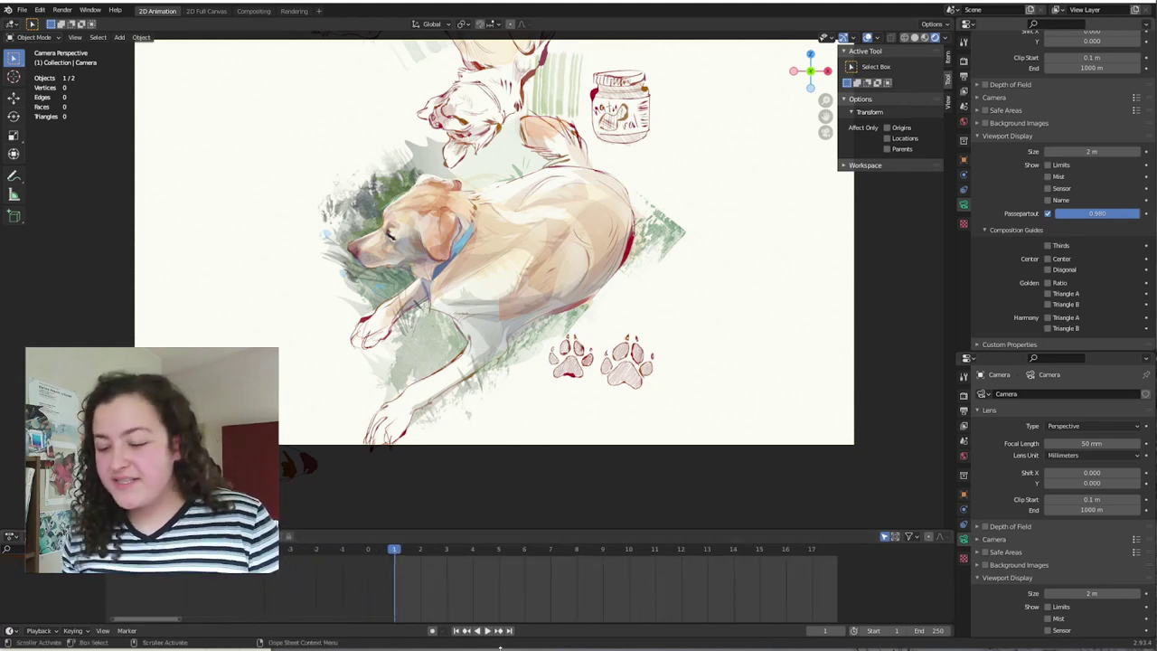
- Enable Auto Keying and paint pink fills on frame 5 across several layers, including grassstamps
left_click(431, 633)
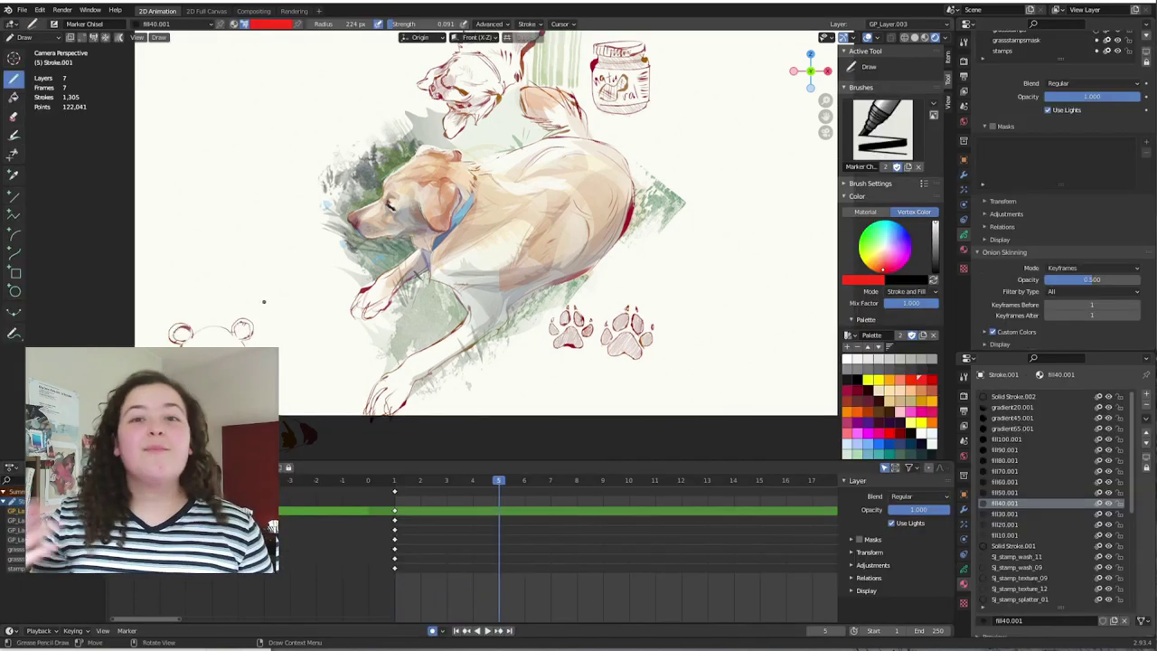
mouse_move(222, 167)
left_mouse_down()
mouse_move(263, 303)
mouse_move(317, 158)
left_mouse_up()
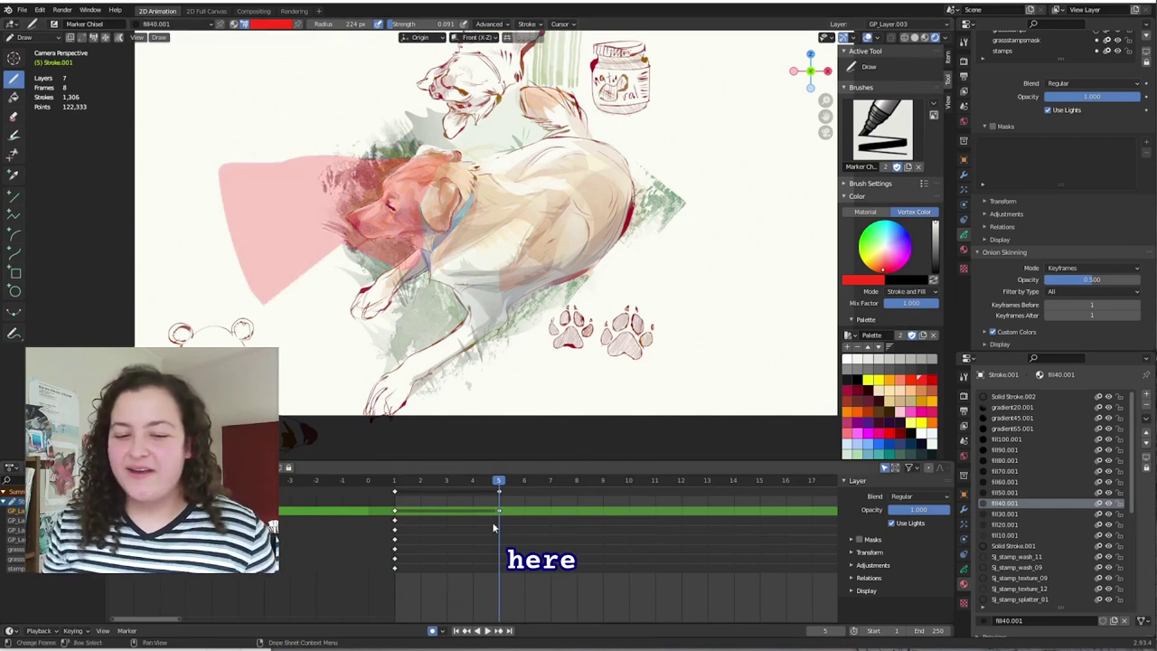
left_click(500, 522)
mouse_move(355, 379)
left_mouse_down()
mouse_move(398, 300)
mouse_move(380, 378)
left_mouse_up()
left_click(500, 550)
mouse_move(325, 201)
left_mouse_down()
mouse_move(272, 299)
mouse_move(434, 357)
left_mouse_up()
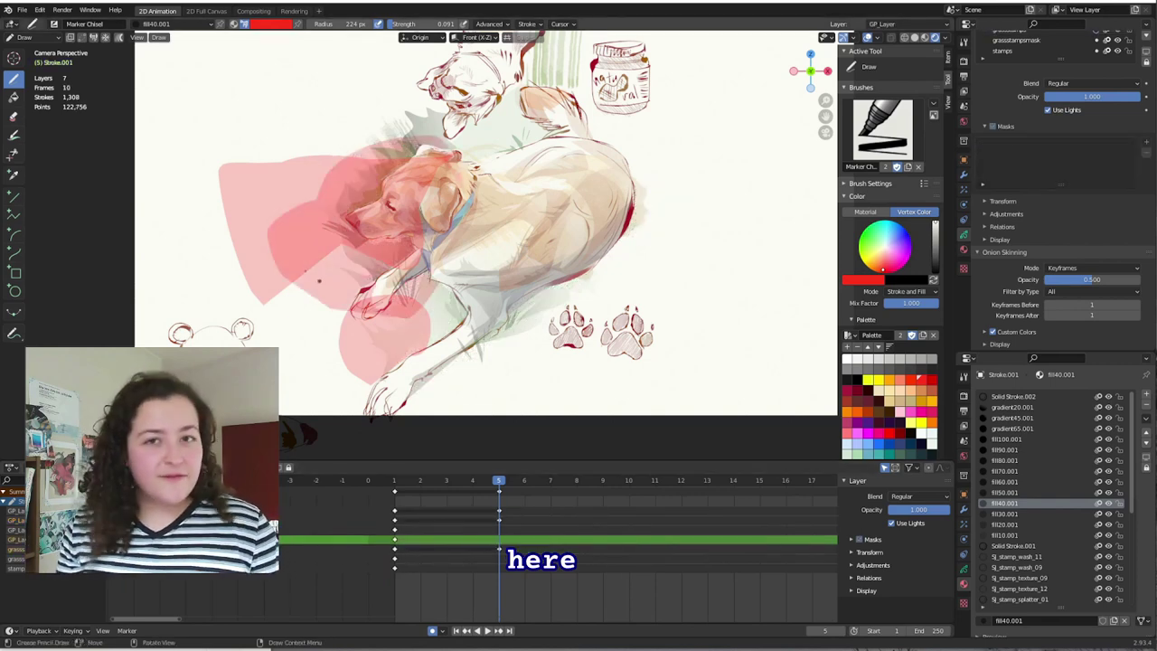
left_click_drag(298, 181, 498, 226)
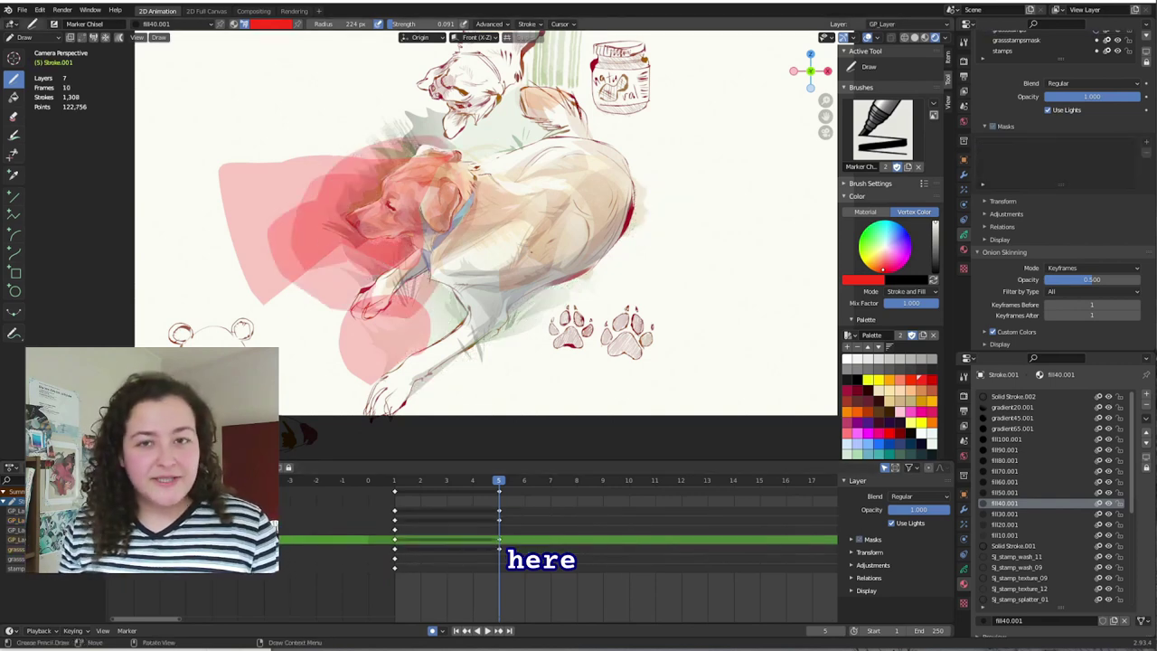
- Delete the frame-5 keyframes and paint pink shapes on GP_Layer.002
right_click(479, 514)
left_click(506, 588)
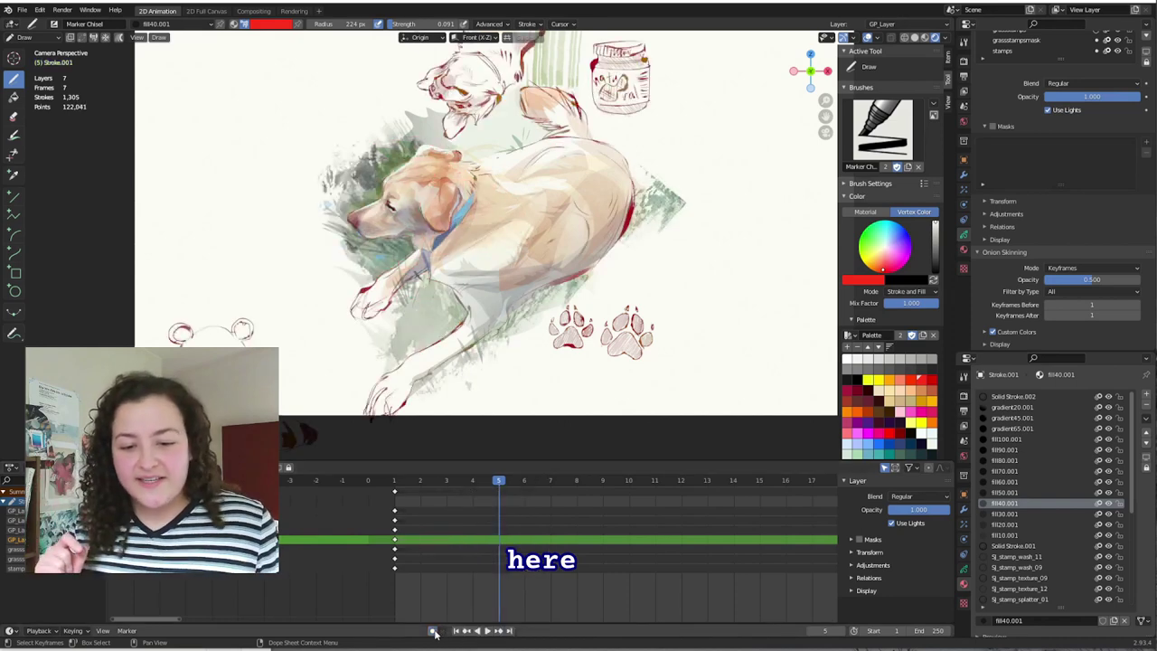
mouse_move(312, 222)
left_mouse_down()
mouse_move(317, 271)
mouse_move(588, 271)
mouse_move(507, 407)
left_mouse_up()
left_click(516, 522)
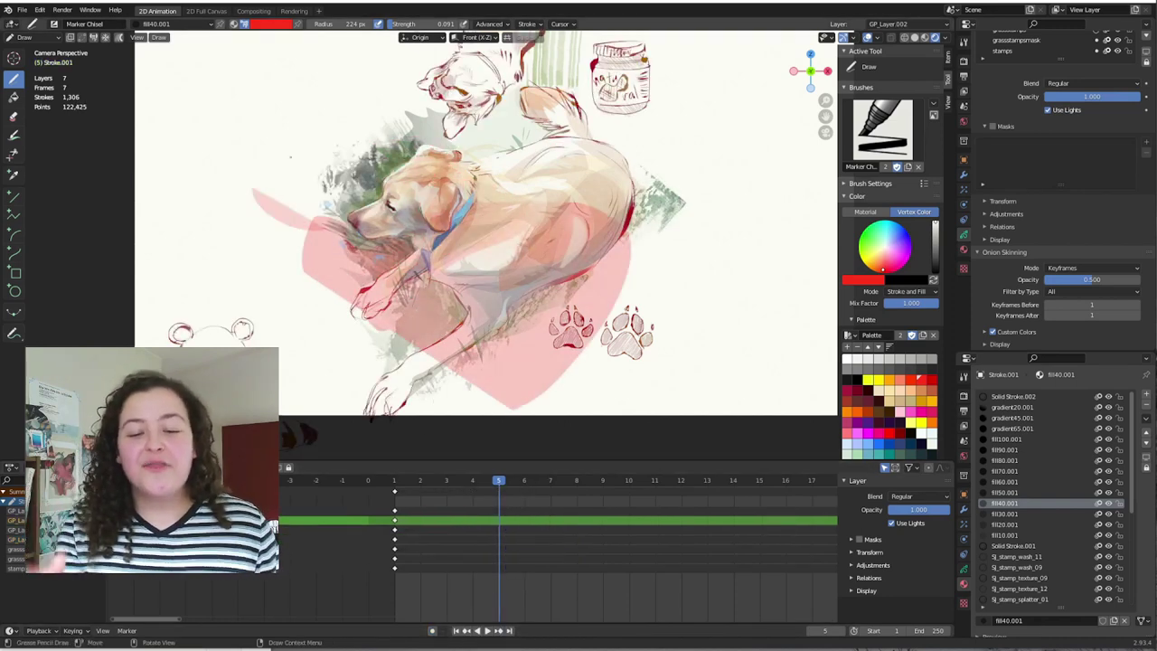
mouse_move(318, 222)
left_mouse_down()
mouse_move(277, 134)
mouse_move(260, 222)
left_mouse_up()
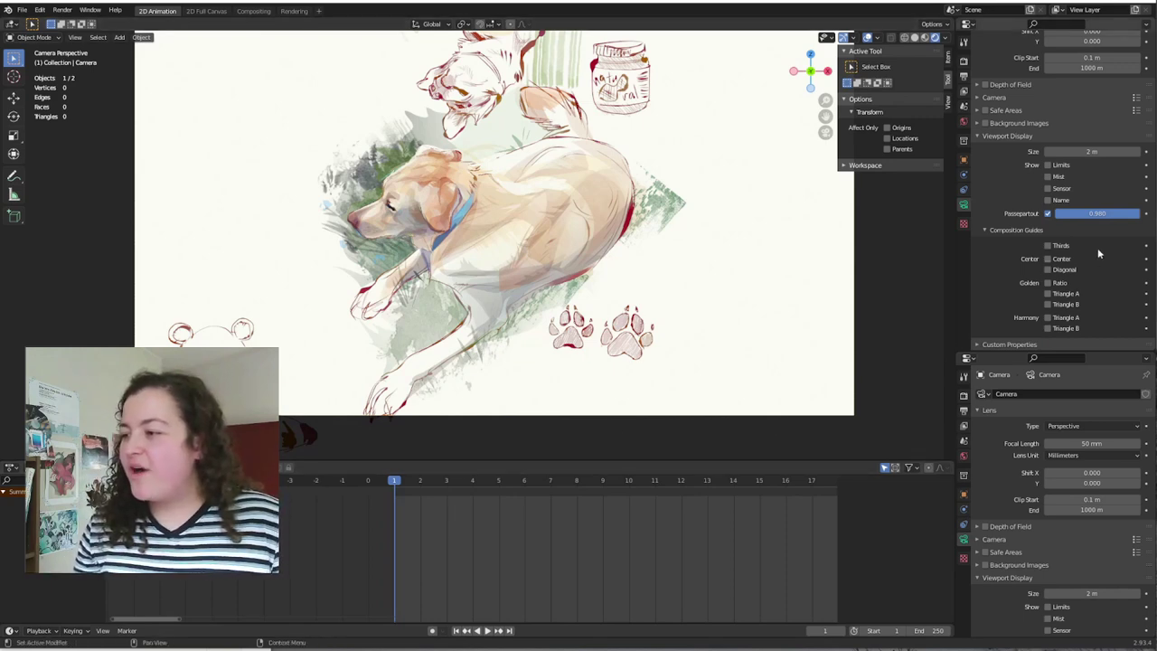
- Keyframe the camera's Thirds guide, advance one frame, and tick Thirds on
left_click(1145, 245)
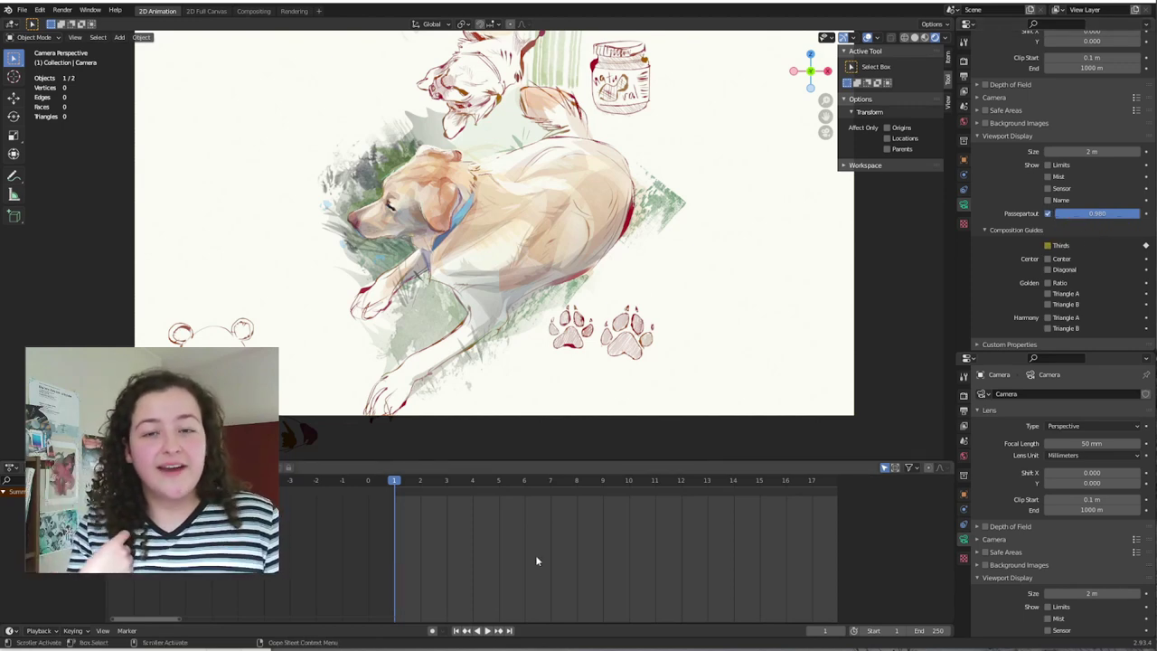
key("Right")
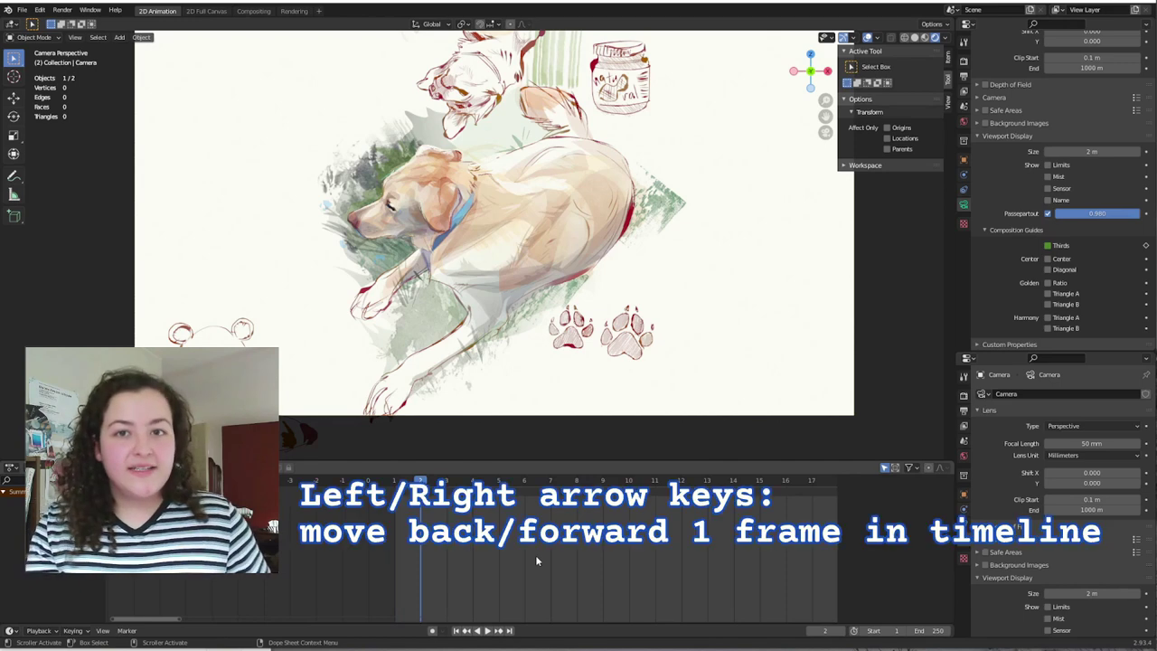
left_click(1048, 246)
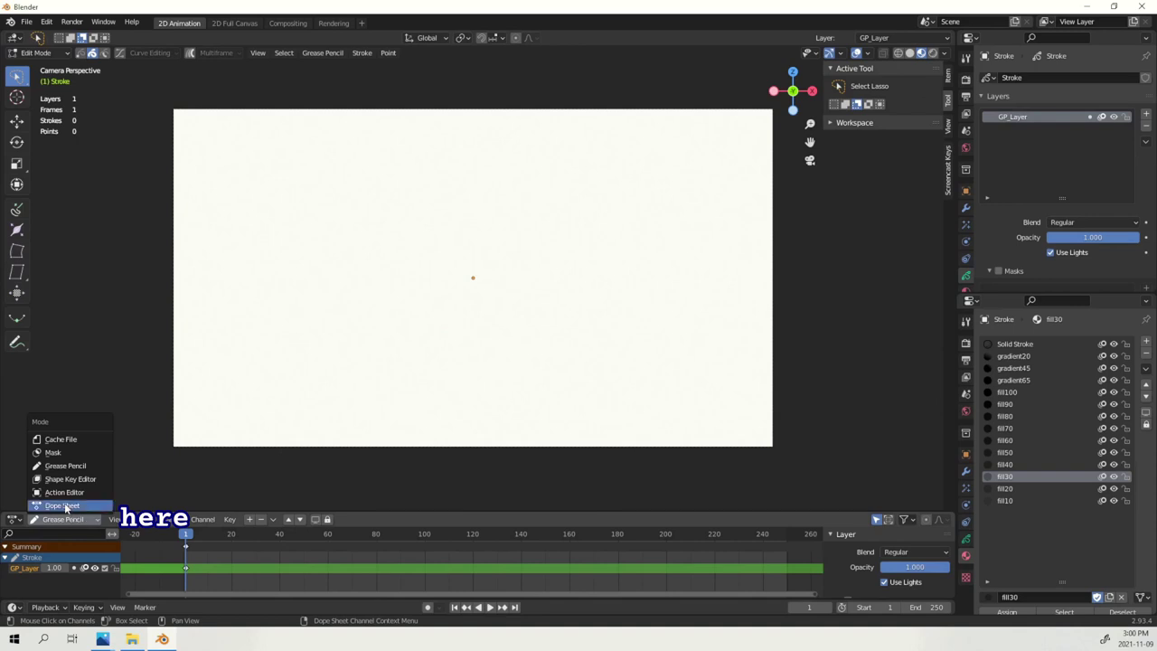
- Set the timeline to Dope Sheet mode and keyframe the Thirds guide switched off
left_click(65, 506)
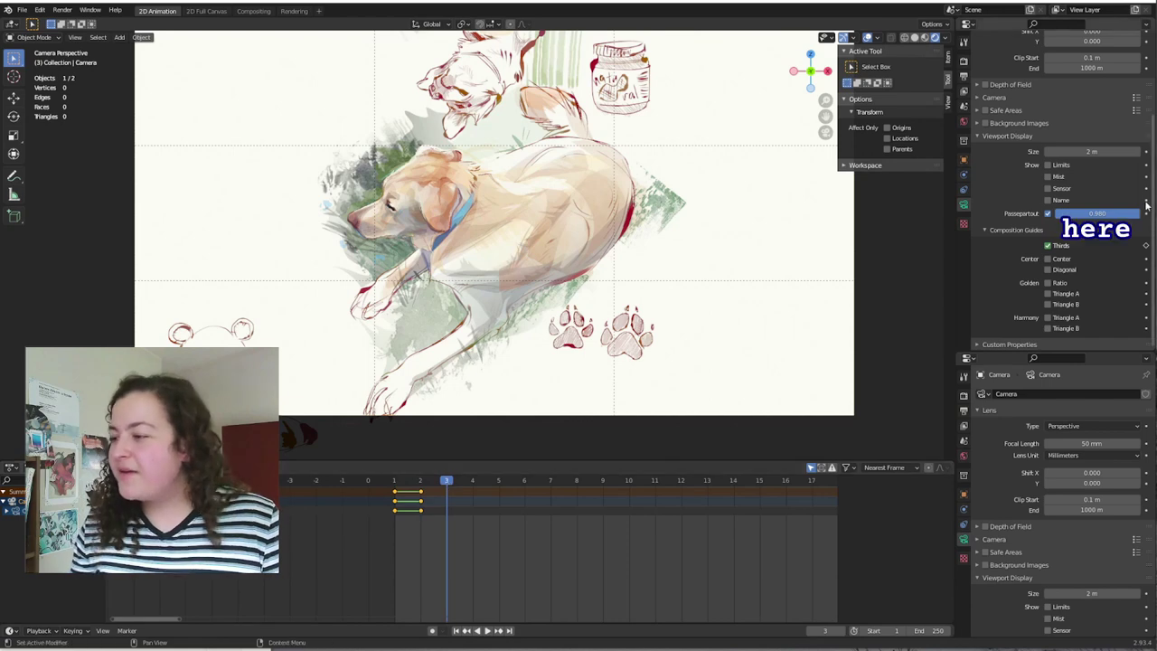
left_click(1048, 246)
left_click(1147, 245)
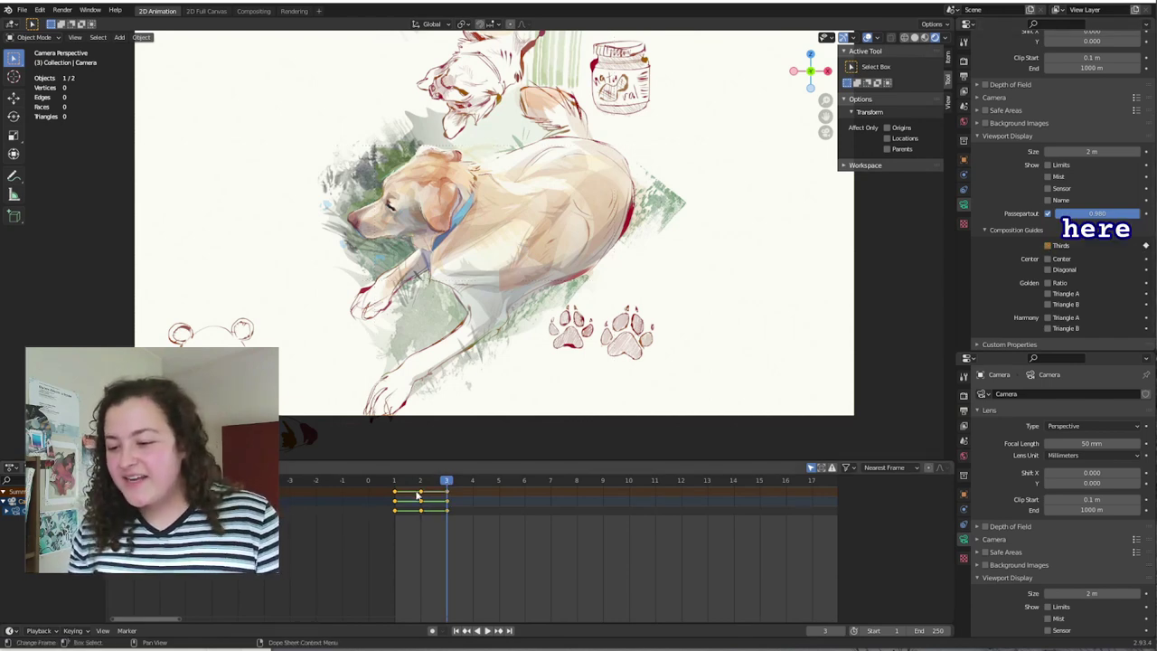
key("Left")
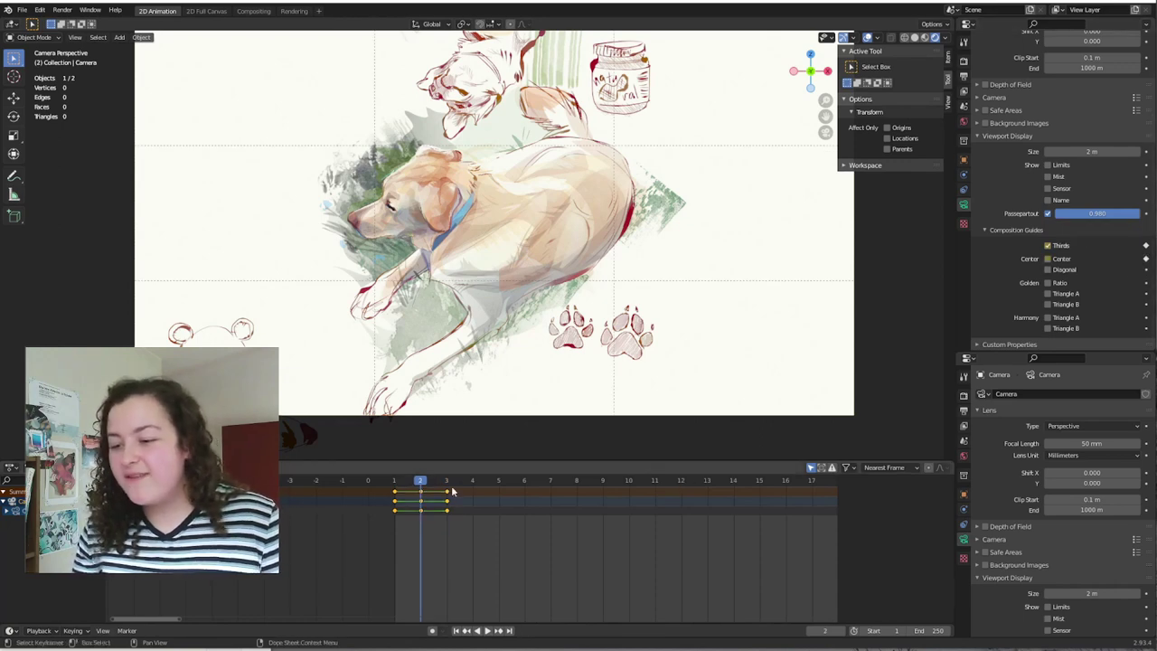
key("Right")
key("Right")
key("i")
key("Left")
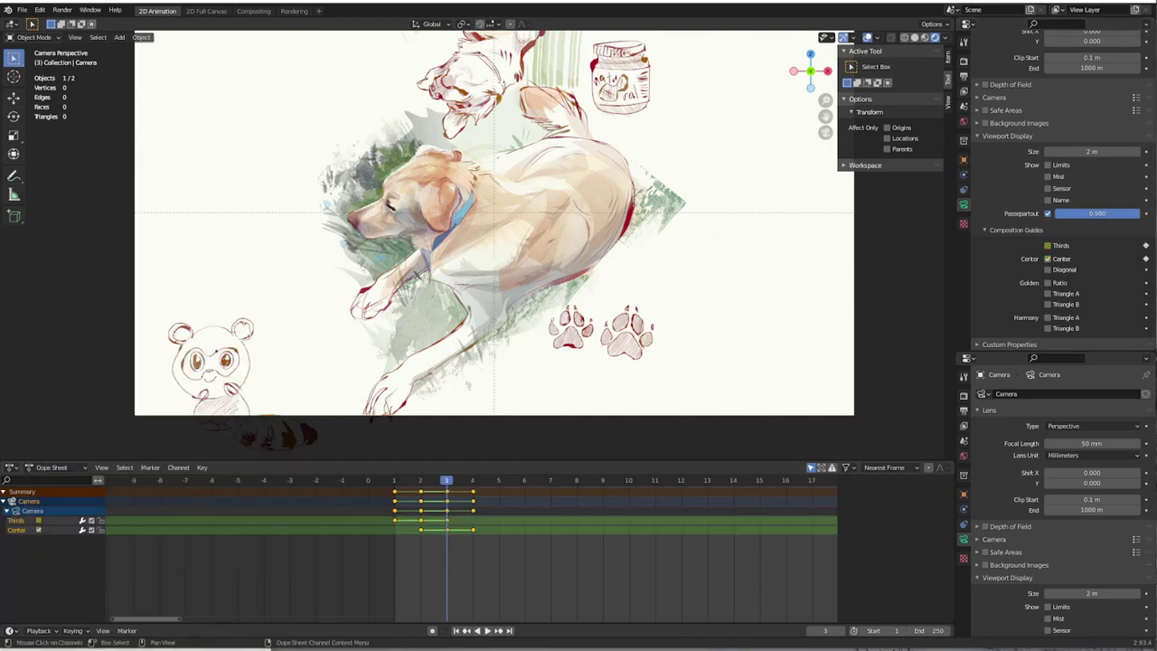
- Keyframe the Center guide at frame 3, Diagonal on at frame 4 and off at frame 5
left_click(1103, 268)
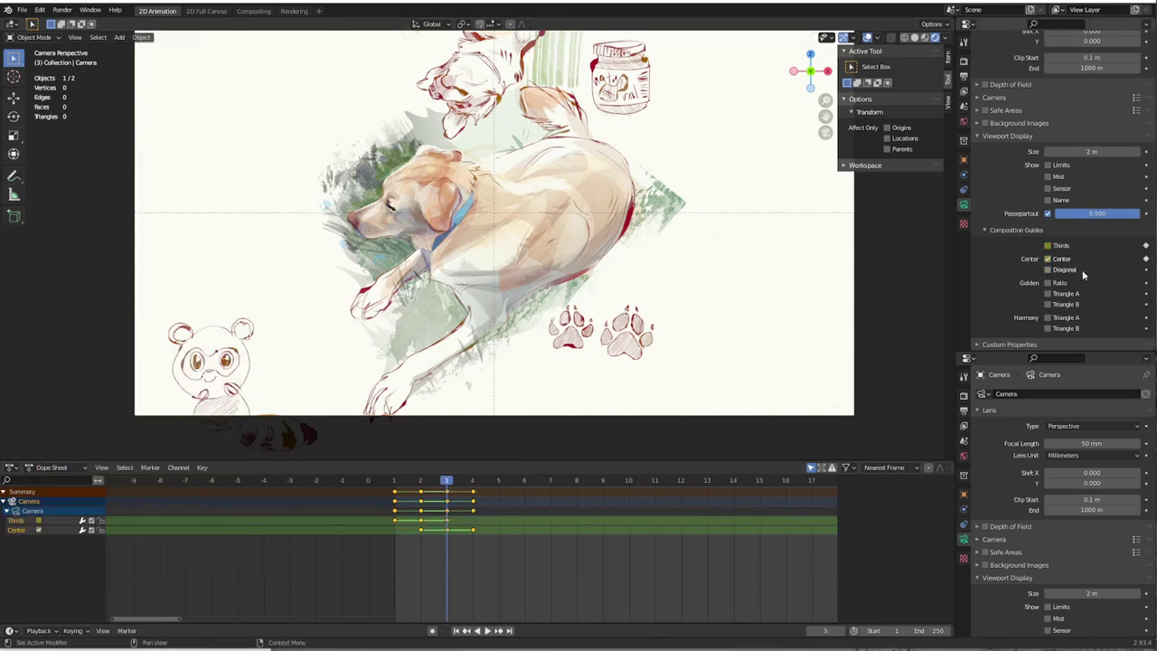
key("i")
key("Right")
left_click(1048, 269)
key("i")
key("Right")
left_click(1048, 269)
key("i")
- Step back and forth through the frames to preview the guide changes
key("Left")
key("Left")
key("Left")
key("Left")
key("Right")
key("Right")
key("Right")
key("Right")
key("Left")
key("Left")
key("Left")
key("Left")
key("Right")
key("Right")
key("Right")
key("Right")
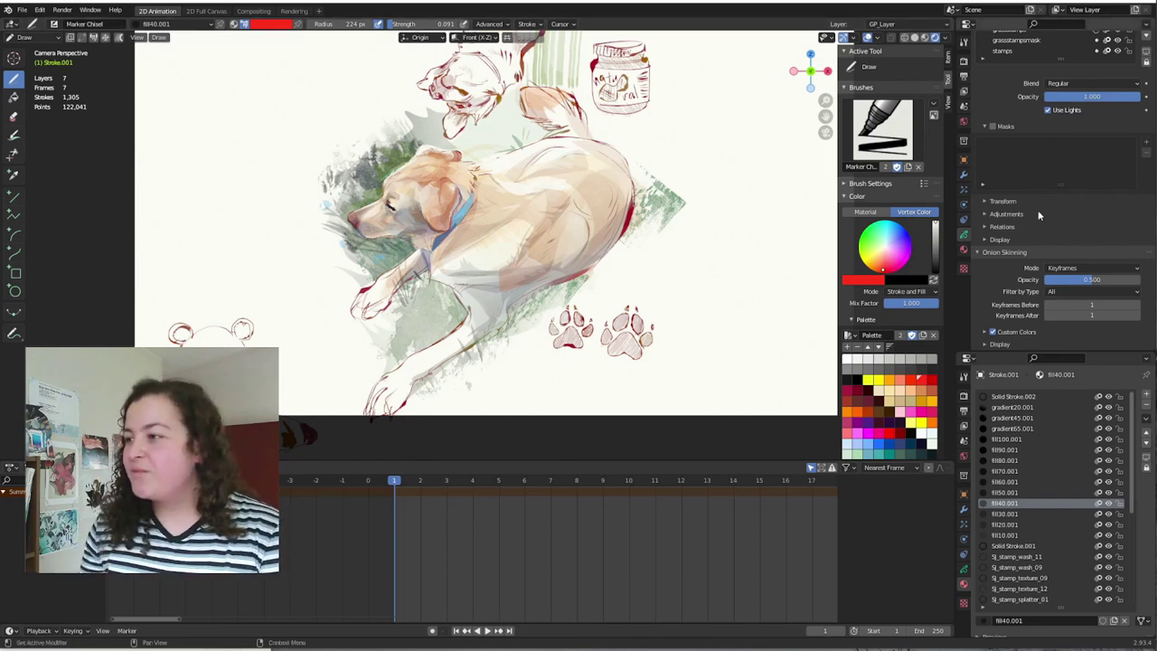
- Hide all layers except GP_Layer and keyframe its opacity of 1.000 at frame 1
scroll(1043, 206, "up", 5)
key("shift+h")
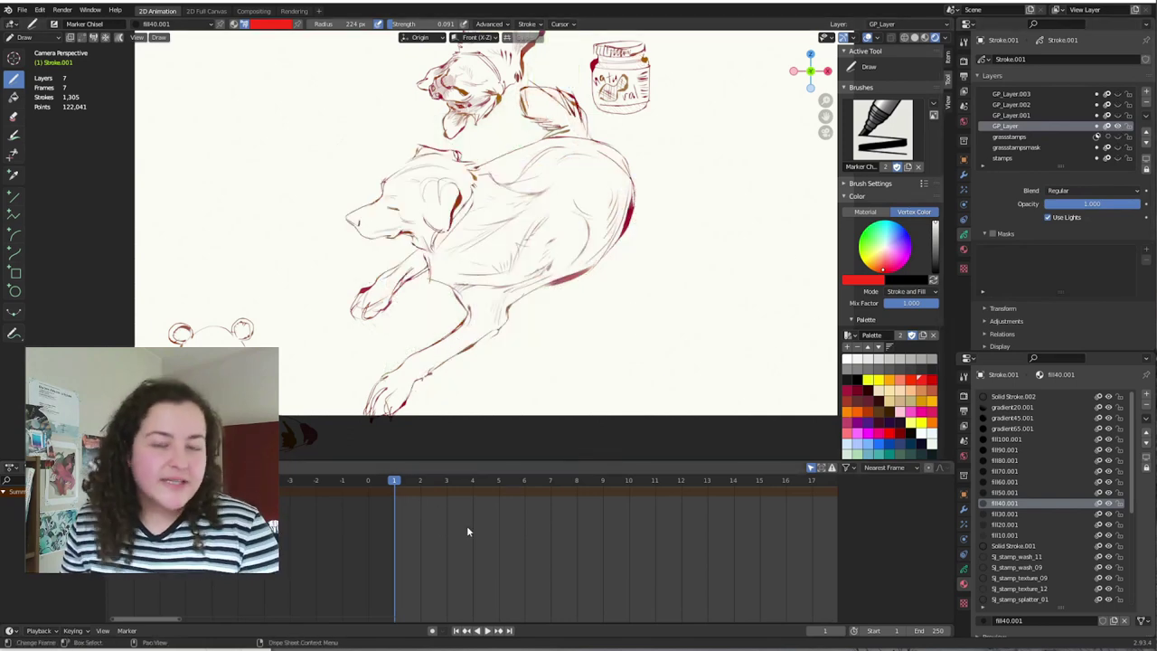
left_click(1145, 207)
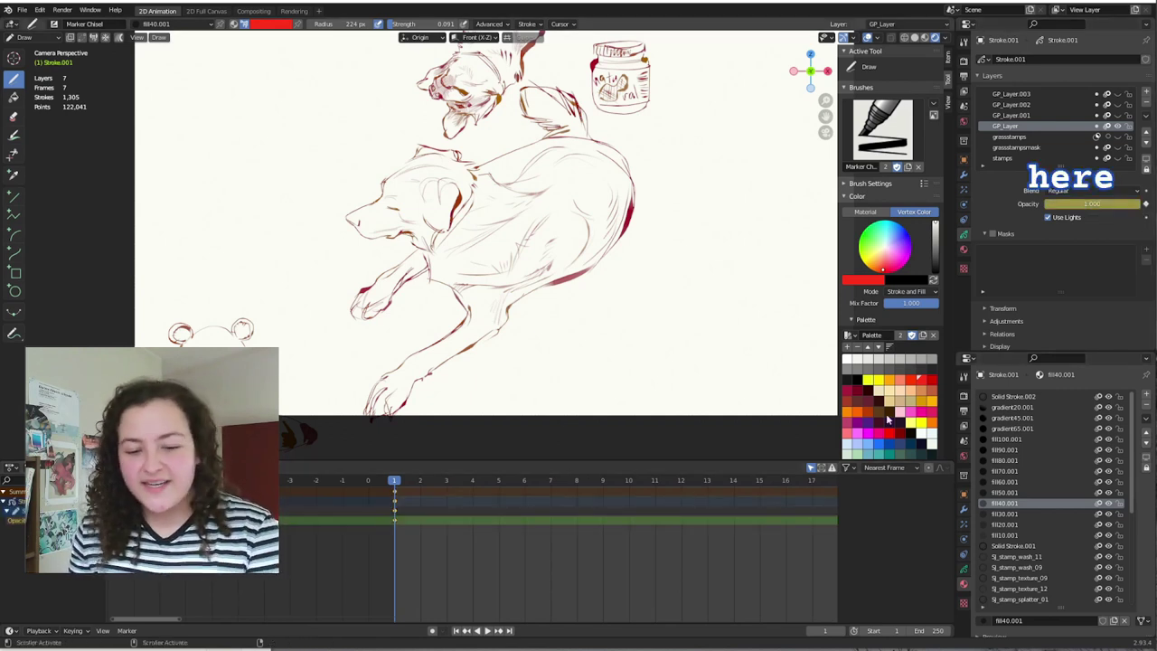
- Keyframe GP_Layer opacity 0.000 at frame 6 and step through frames to preview the fade
left_click(524, 480)
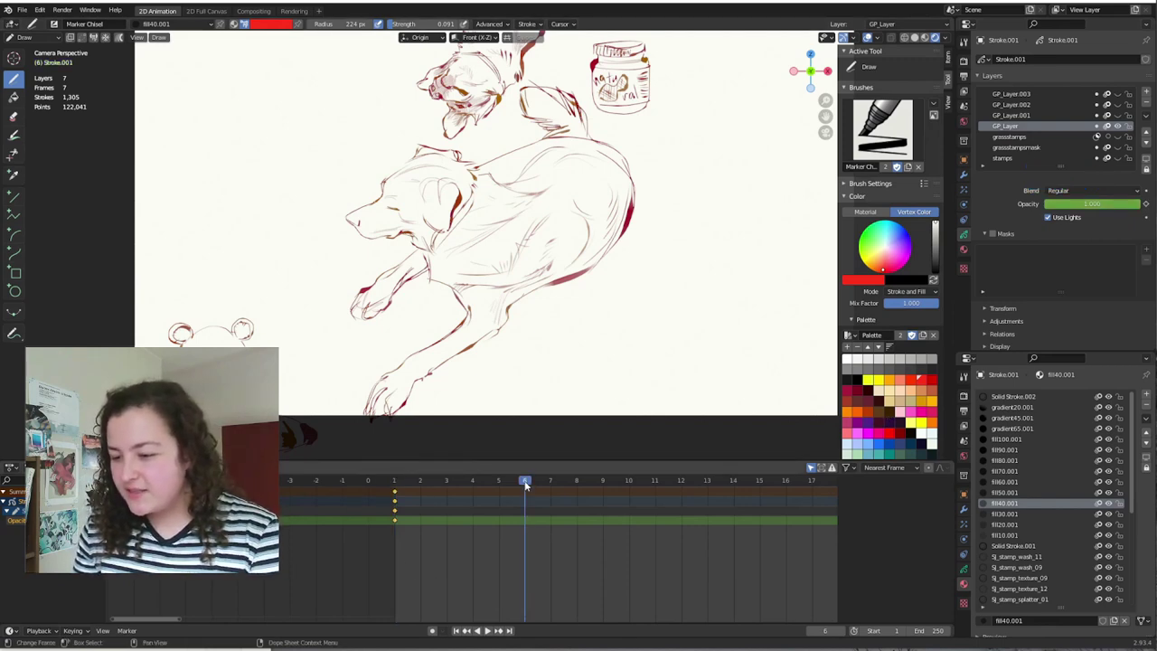
left_click(1146, 204)
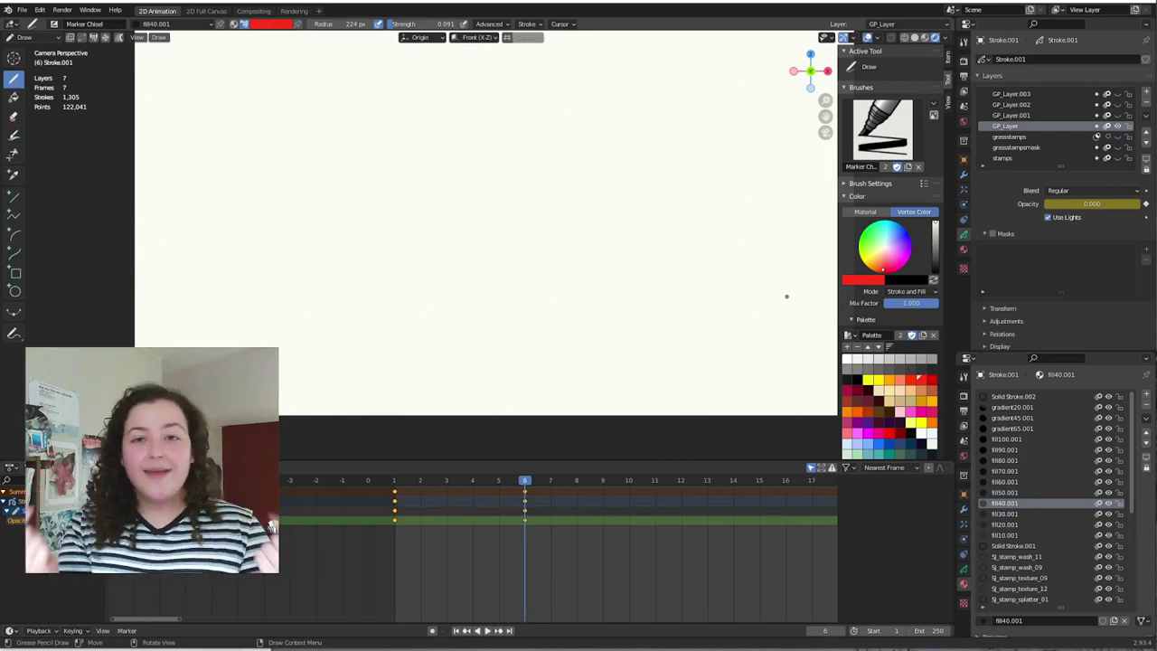
key("Left")
key("Left")
key("Left")
key("Left")
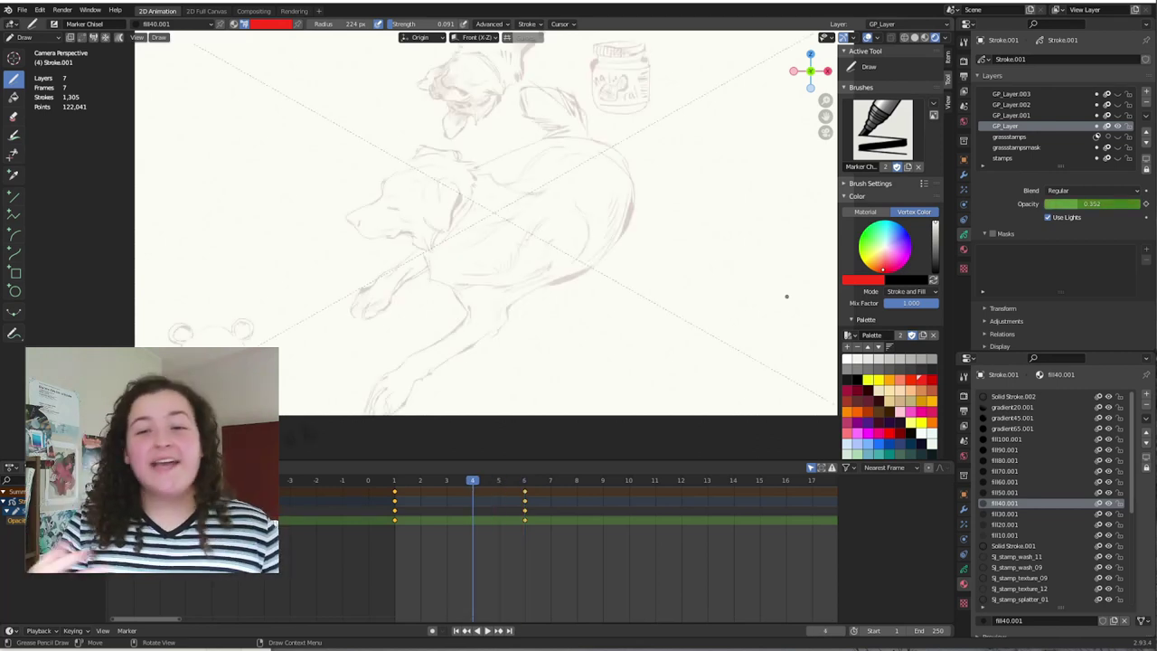
key("Left")
key("Right")
key("Right")
key("Right")
key("Right")
key("Right")
key("Left")
key("Left")
key("Left")
key("Left")
key("Left")
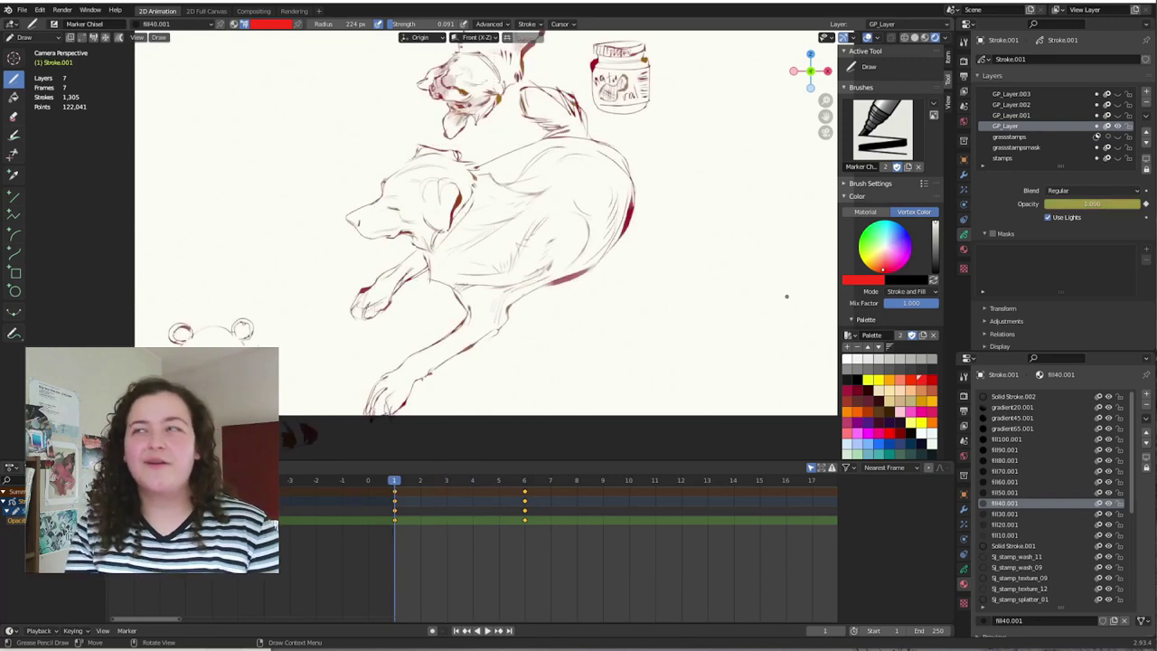
- Set the camera Passepartout to 0.875 and keyframe it at frame 4
key("Right")
key("Right")
key("Right")
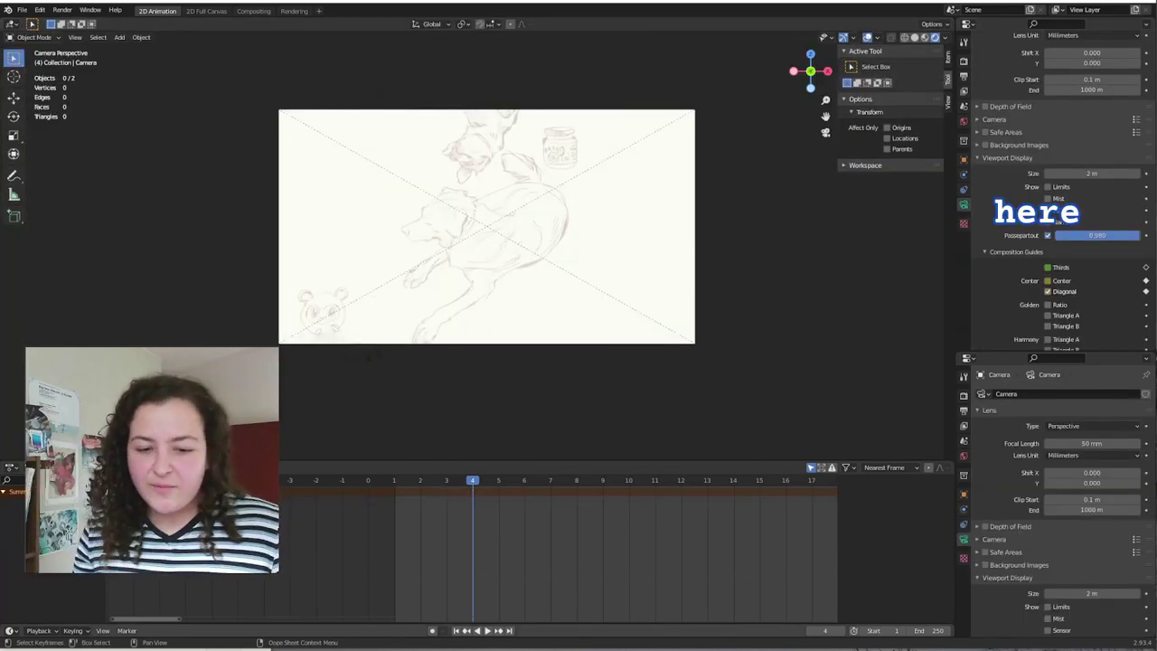
left_click_drag(1096, 235, 1132, 235)
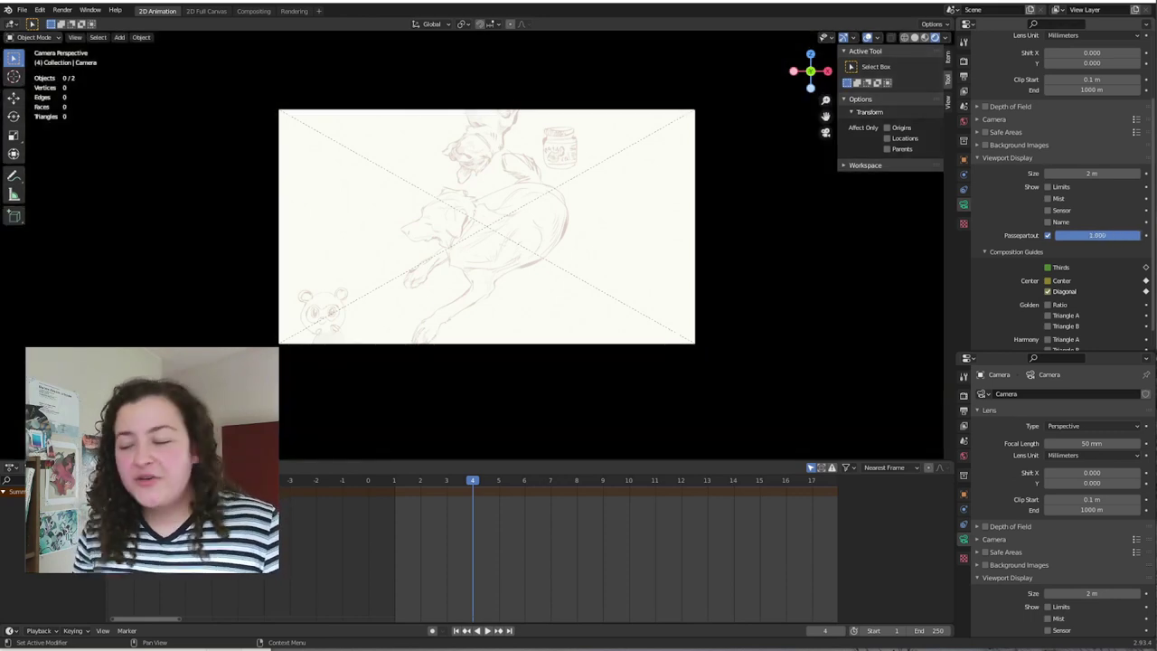
left_click_drag(1132, 235, 1056, 235)
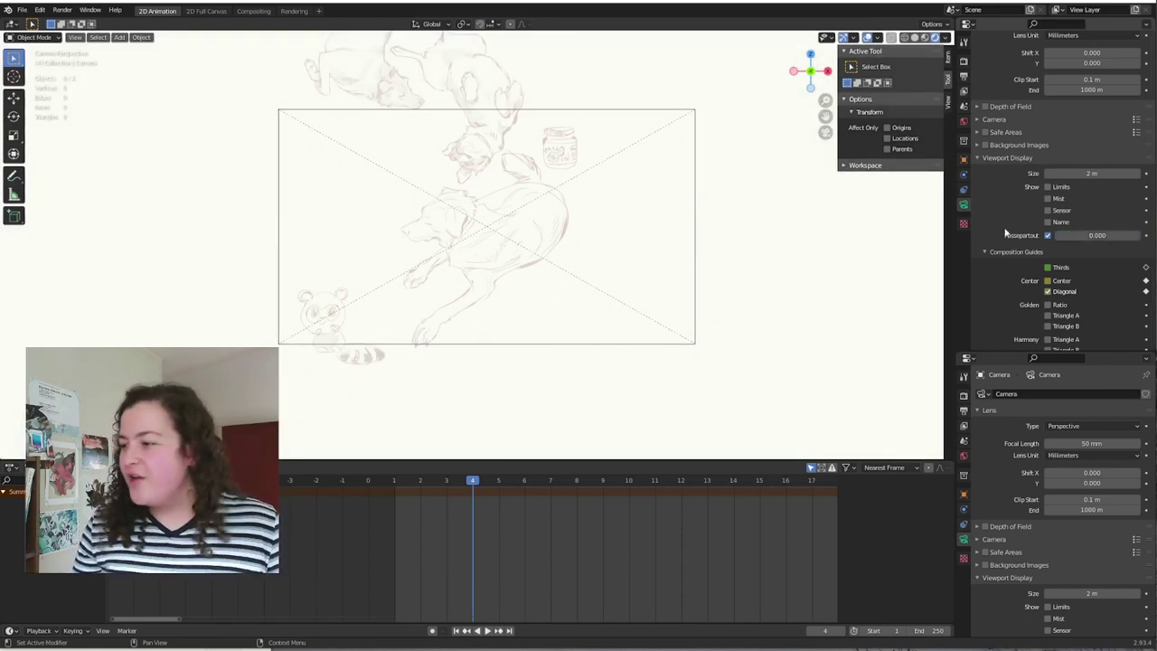
left_click_drag(1058, 235, 1132, 235)
left_click(1146, 236)
- Keyframe Passepartout 0.056 at frame 1 and play the animation
key("shift+Left")
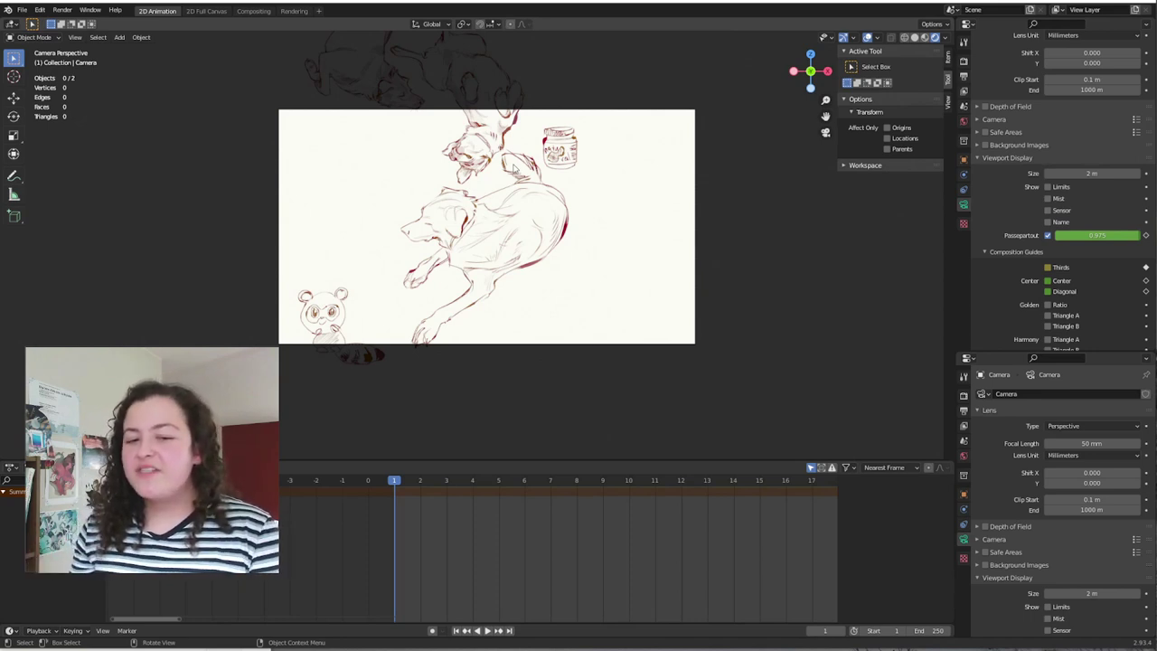
left_click_drag(1132, 235, 1053, 239)
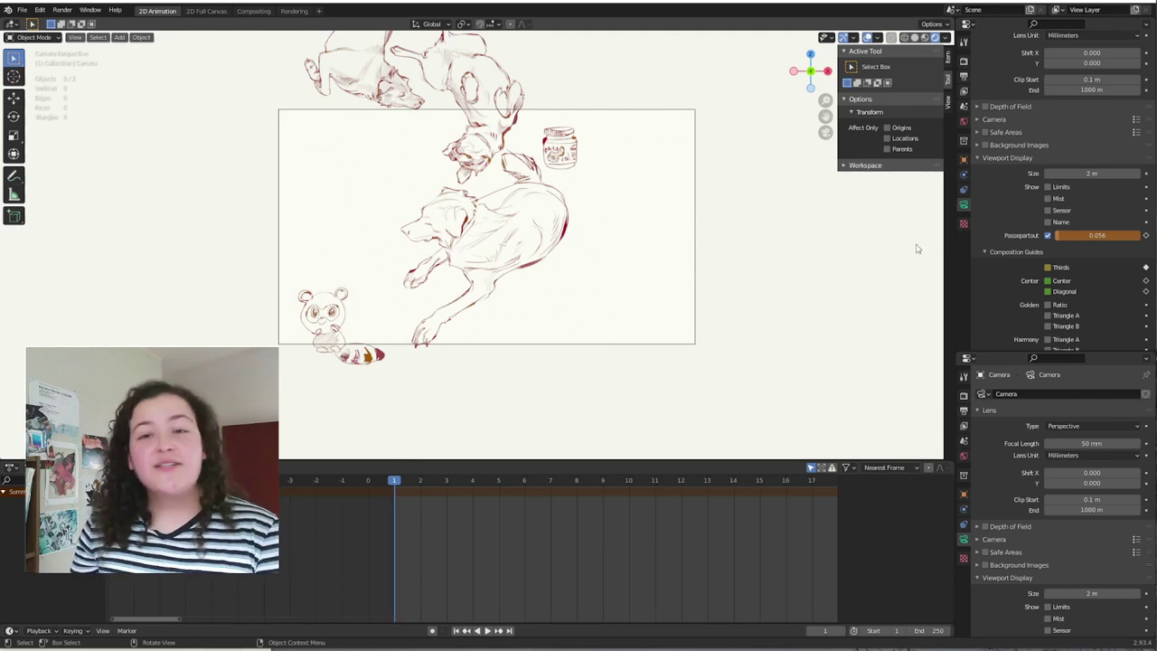
left_click(1147, 235)
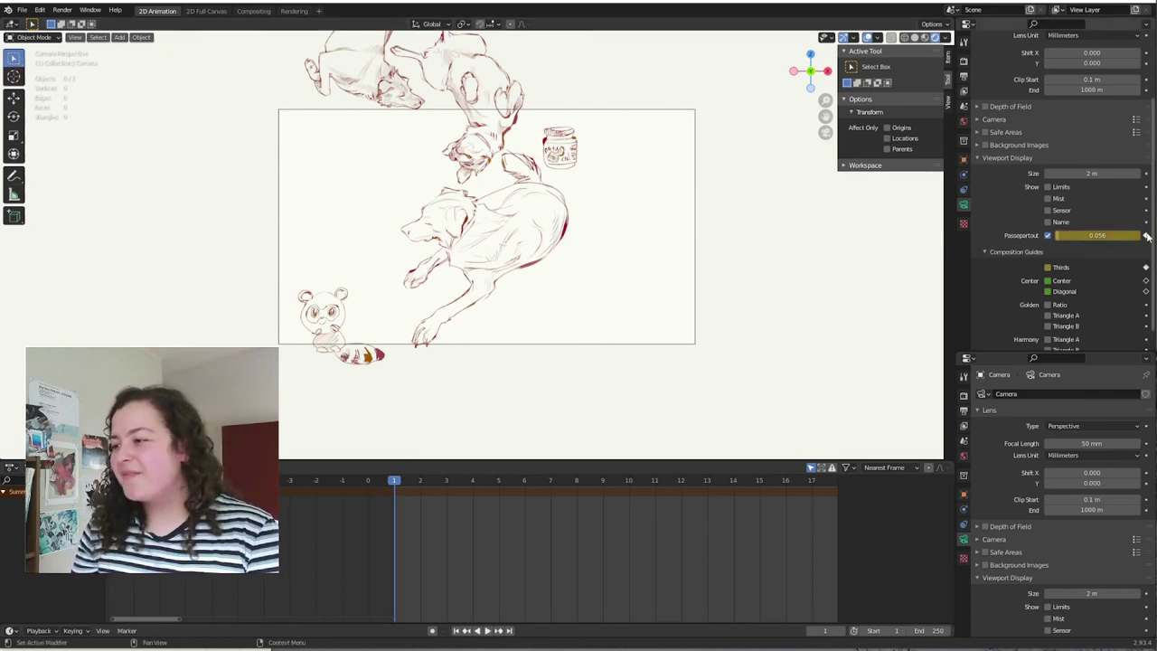
key("space")
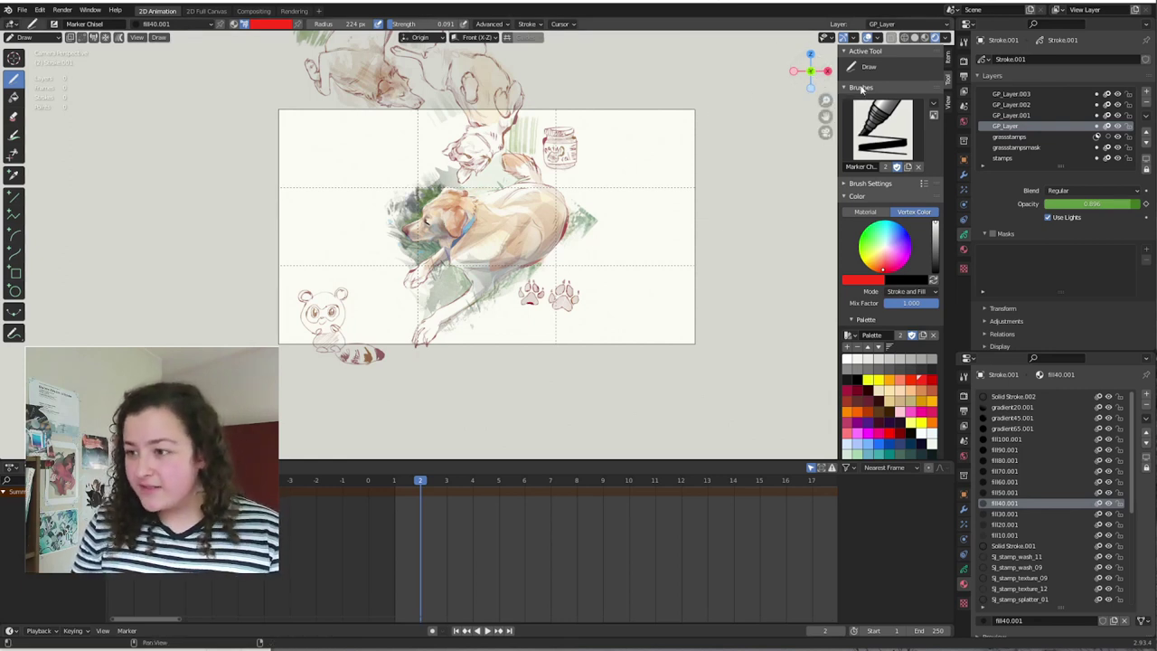
- Leave the camera view using the navigation gizmo and orbit around the drawings
left_click_drag(814, 66, 812, 75)
left_click(813, 72)
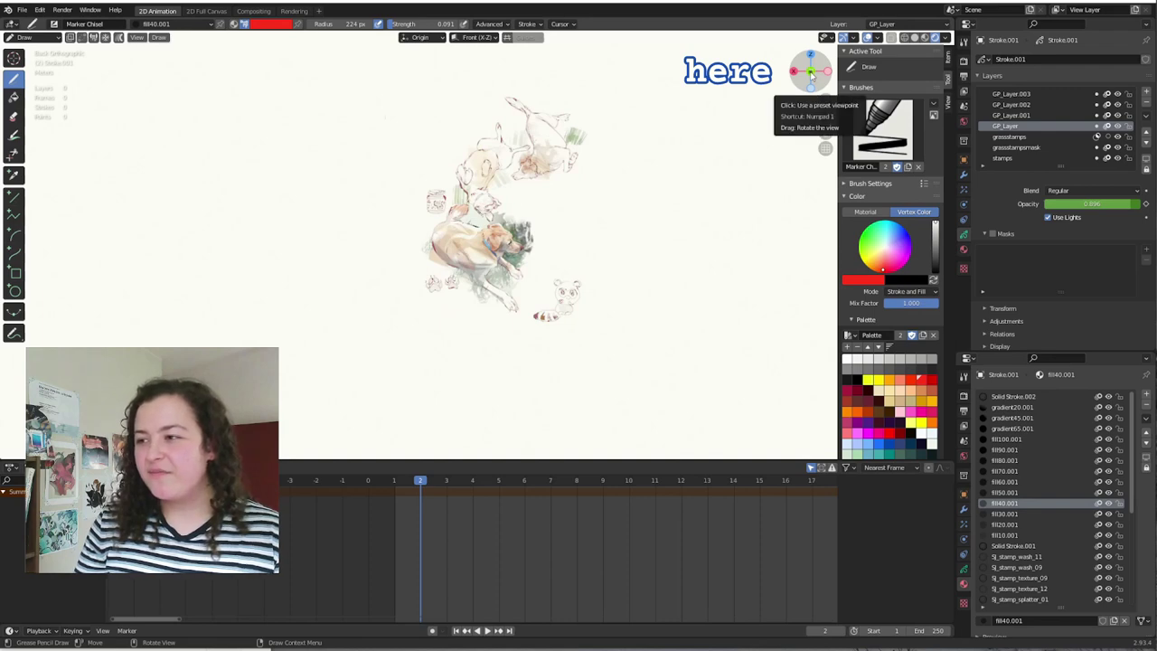
left_click(812, 75)
left_click(812, 76)
left_click(812, 76)
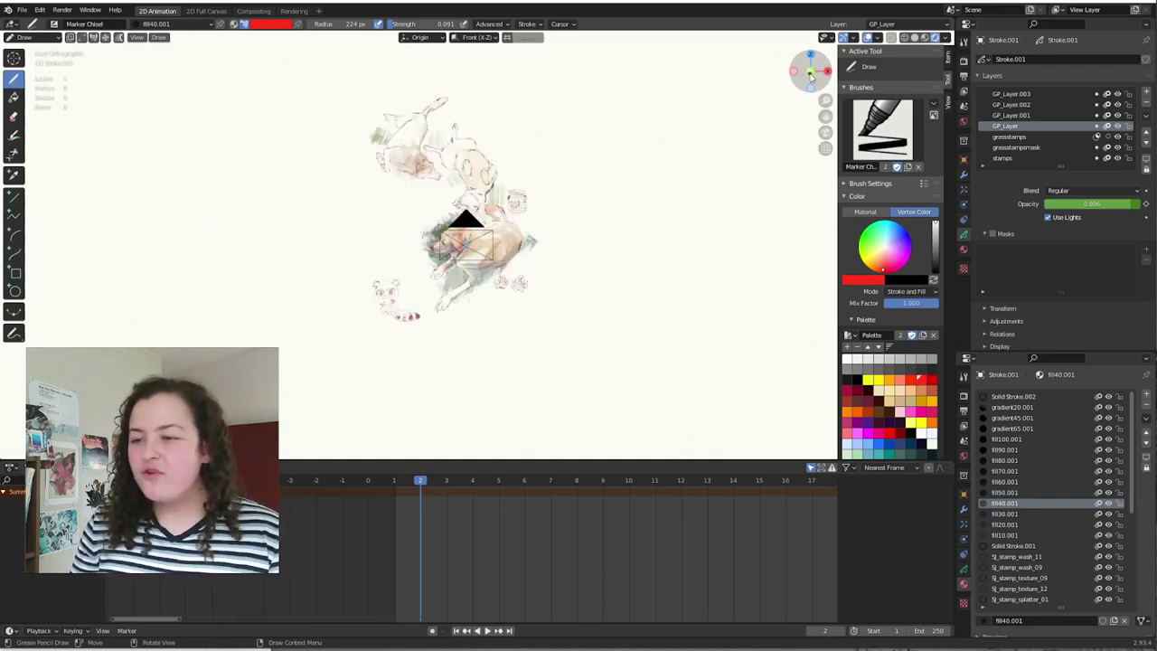
left_click(812, 76)
scroll(812, 75, "up", 5)
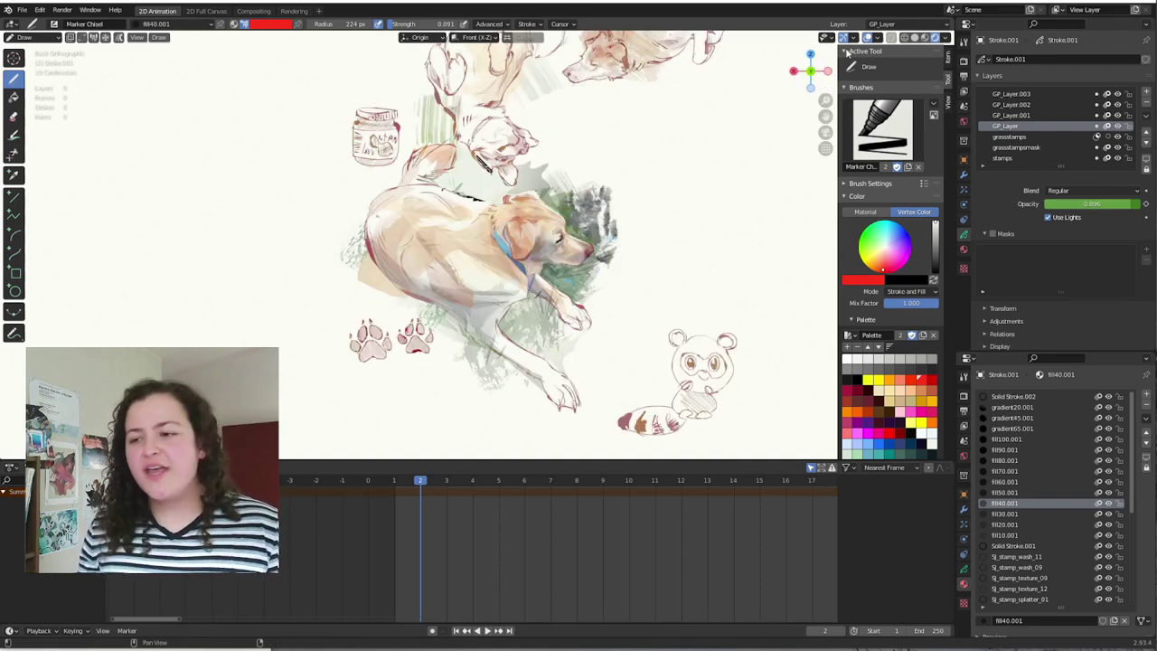
left_click(812, 75)
left_click(811, 72)
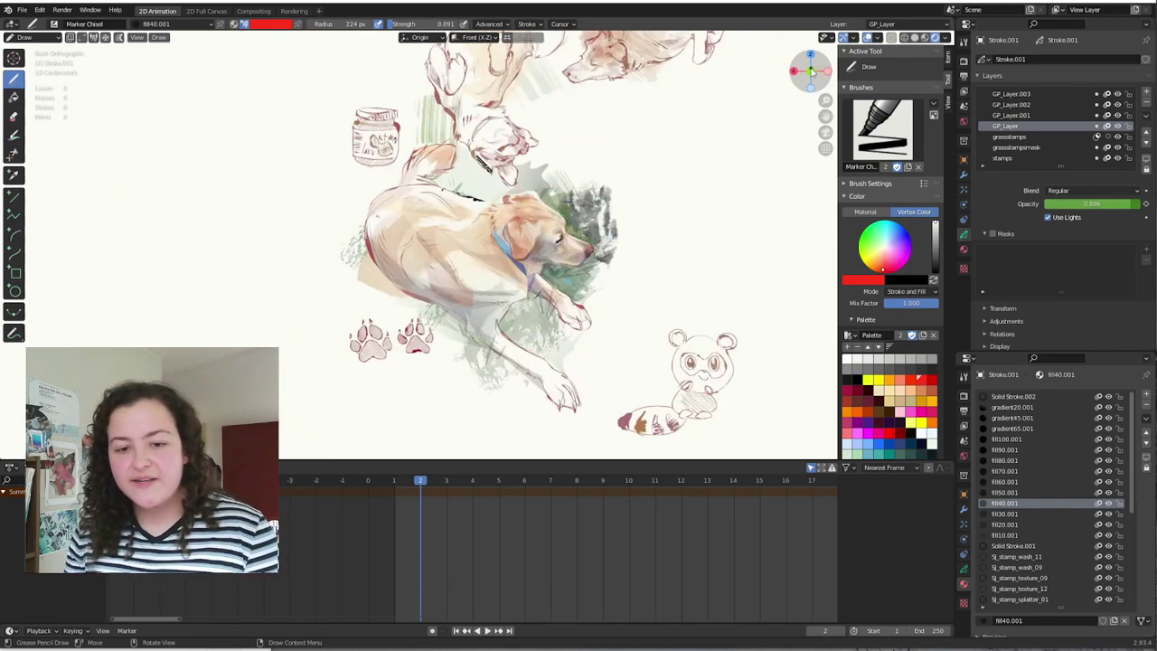
left_click_drag(812, 72, 741, 78)
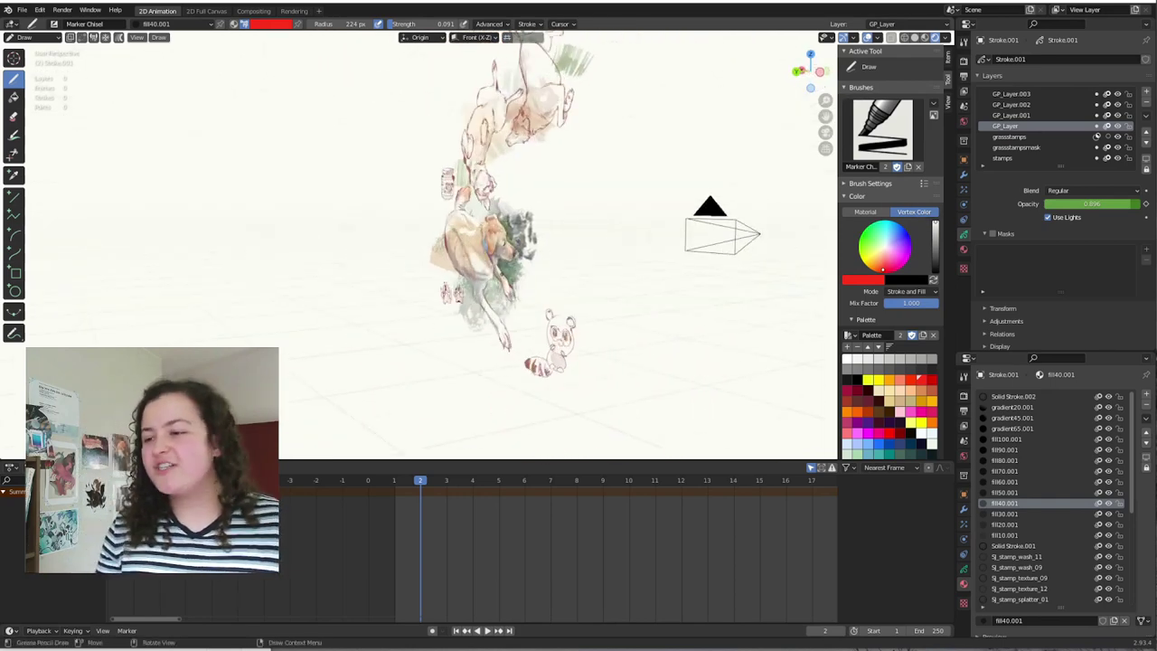
- Switch to Object Mode, select and hide the camera, and view the drawings straight on
key("ctrl+Tab")
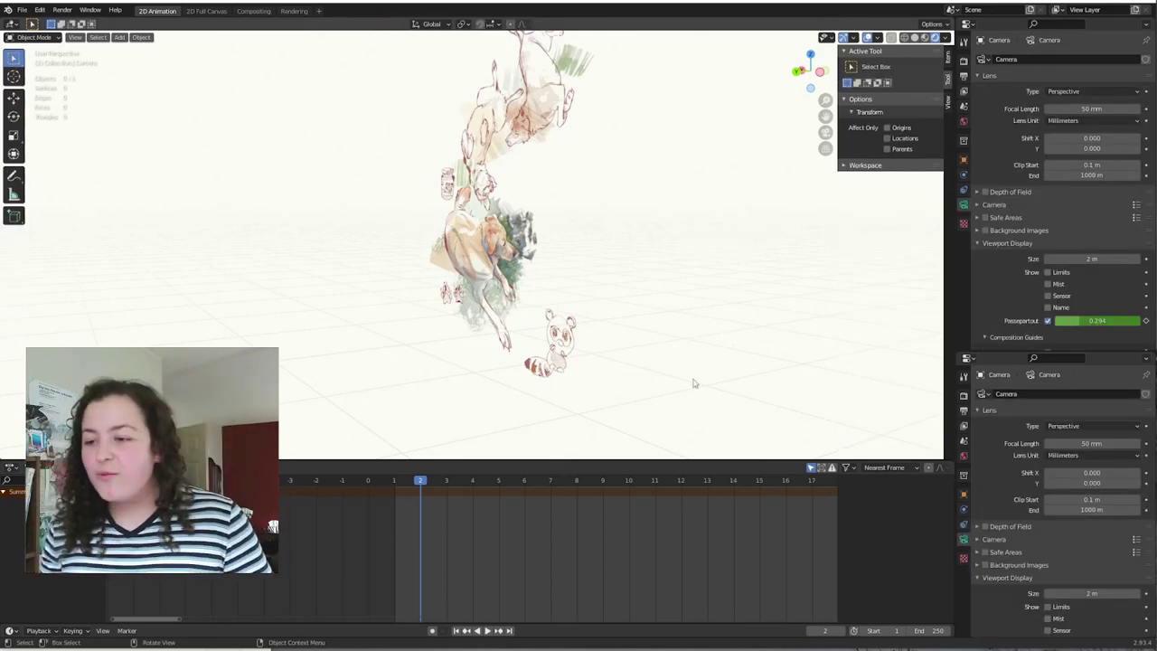
key("ctrl+Tab")
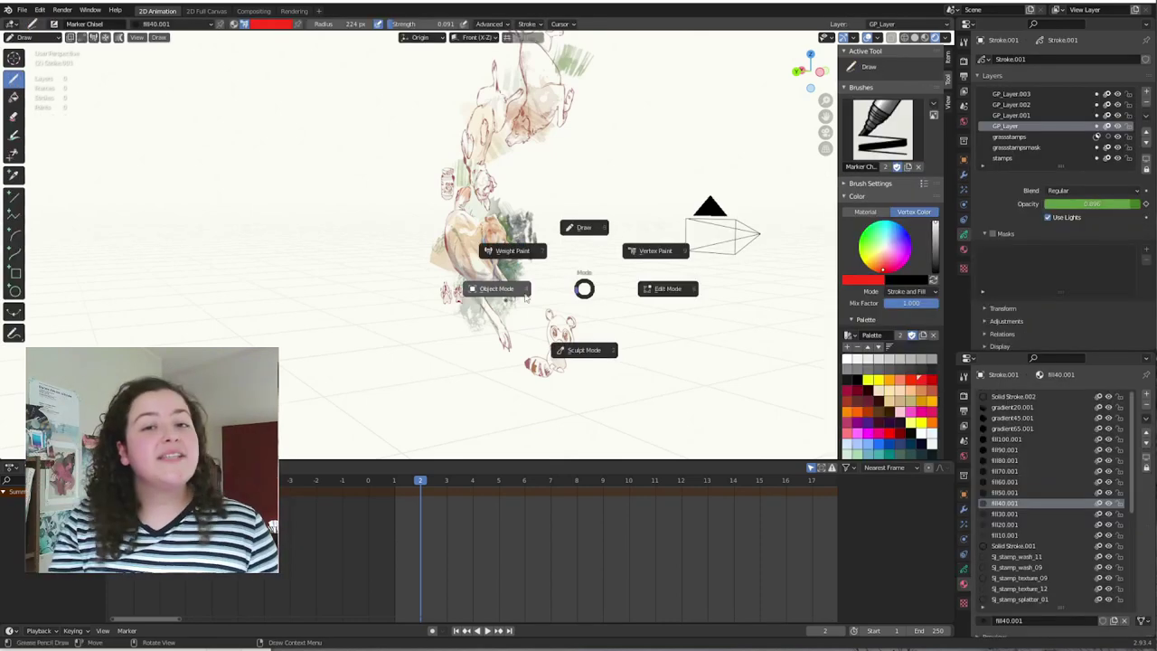
left_click(723, 258)
left_click(729, 258)
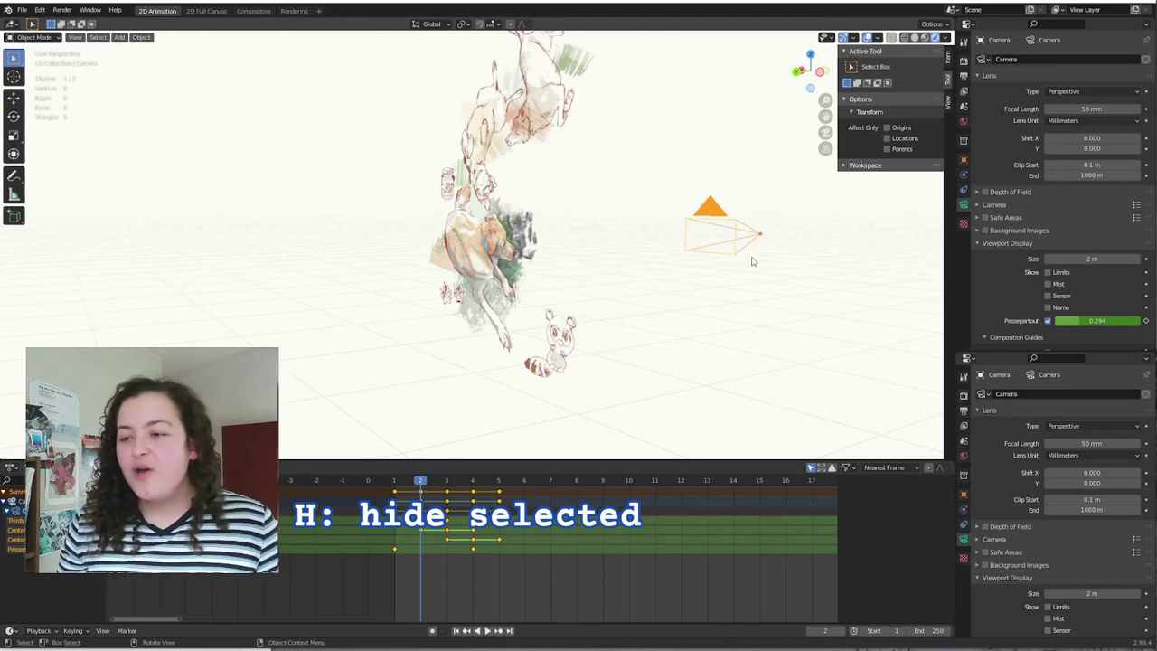
key("h")
left_click(798, 70)
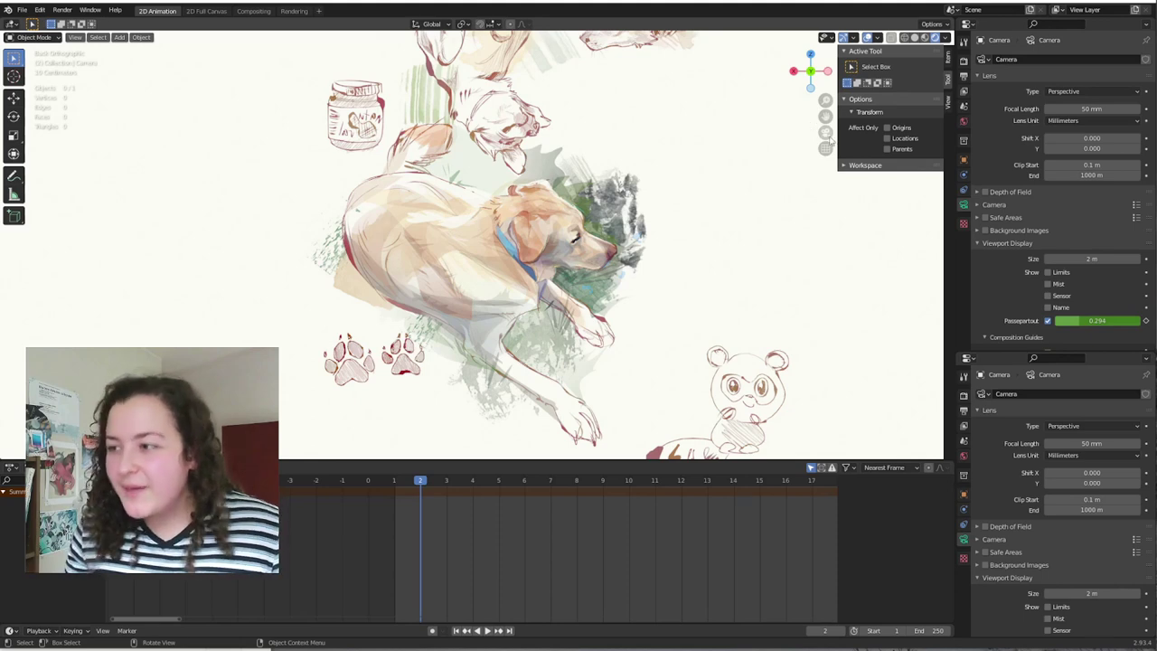
- Go to the Compositing workspace and cancel the image file browser
left_click(825, 132)
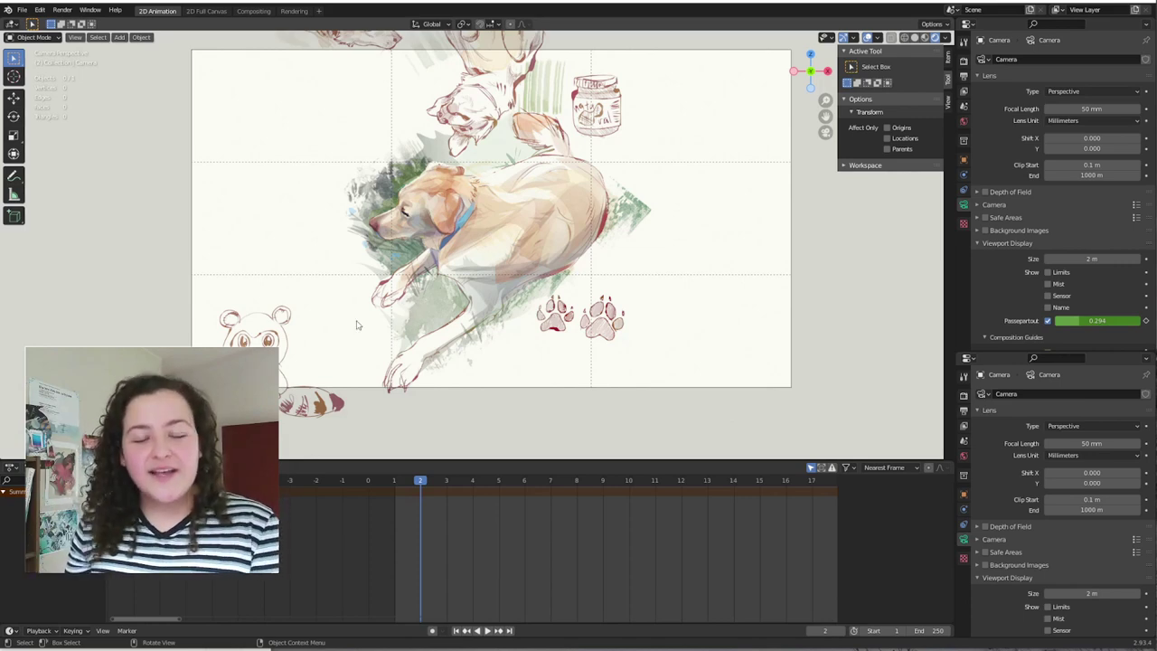
left_click(254, 11)
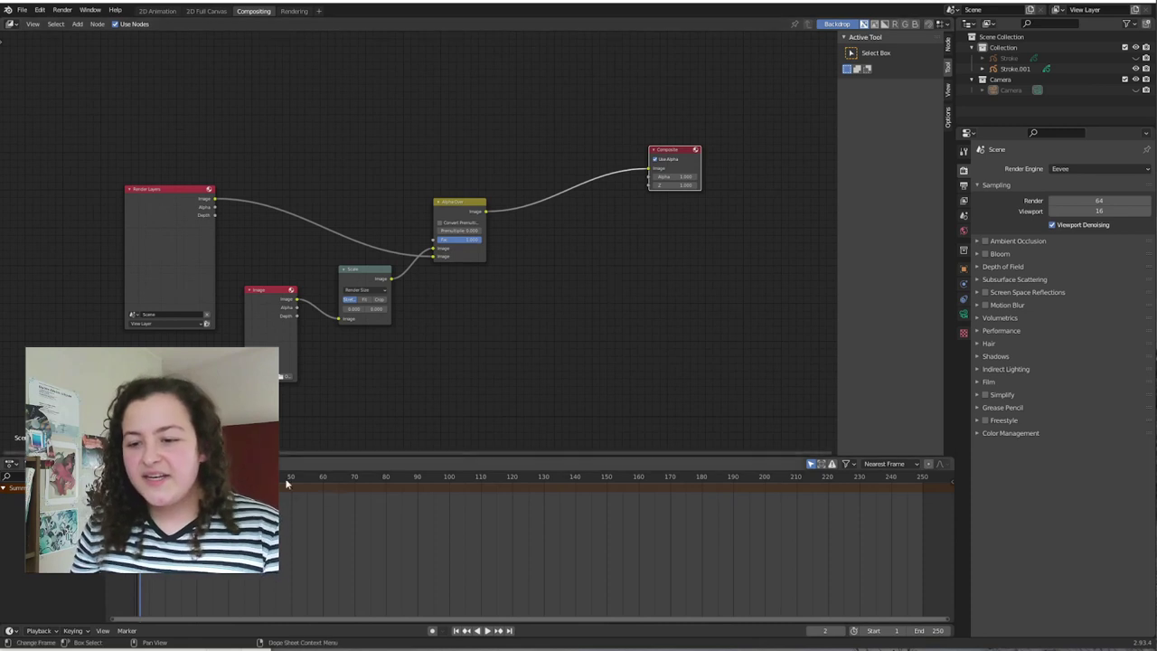
scroll(279, 362, "up", 1)
scroll(278, 361, "up", 1)
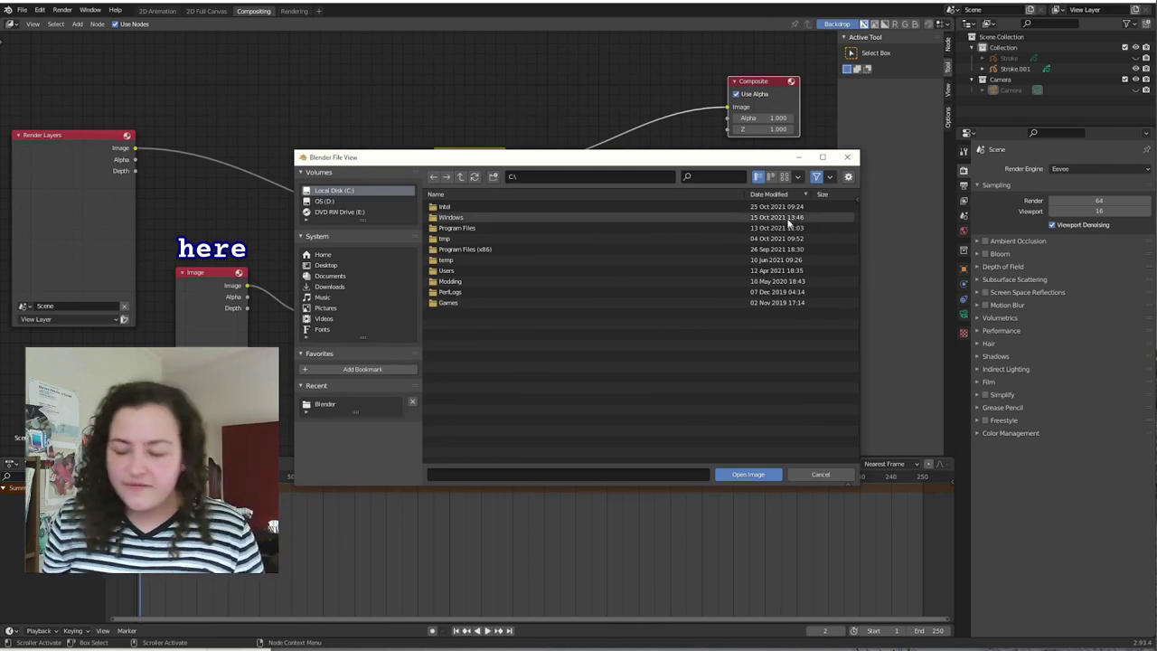
left_click(847, 156)
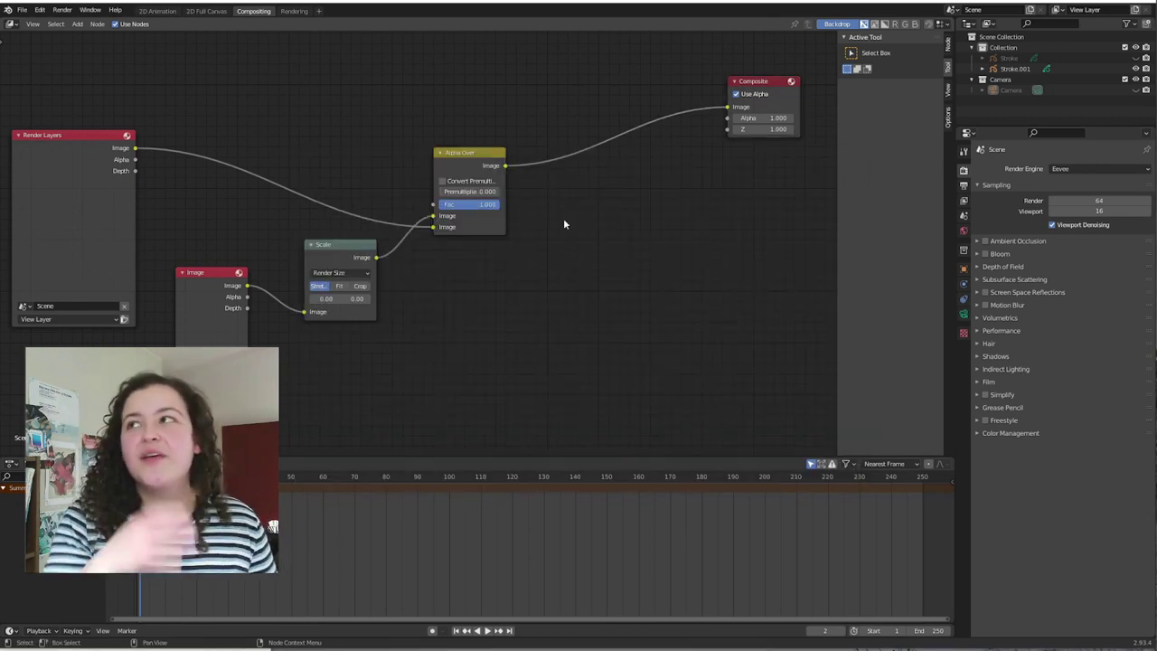
- Add an RGB to BW node via search 'bw' onto the Alpha Over–Composite link
key("shift+a")
type("bw")
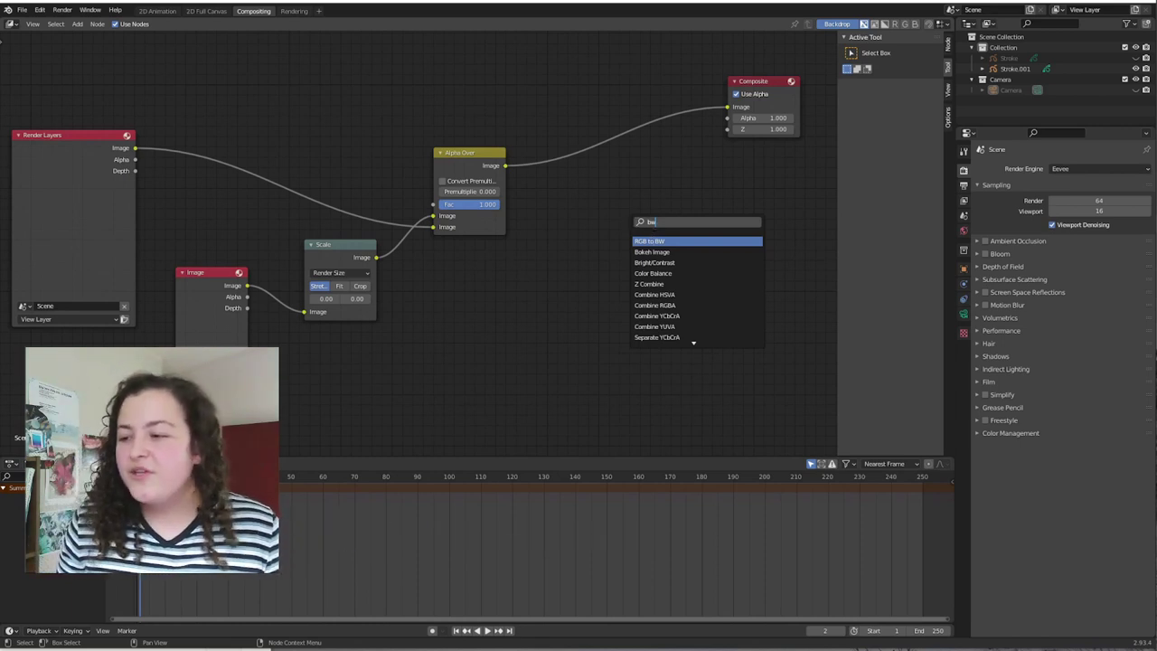
left_click(657, 242)
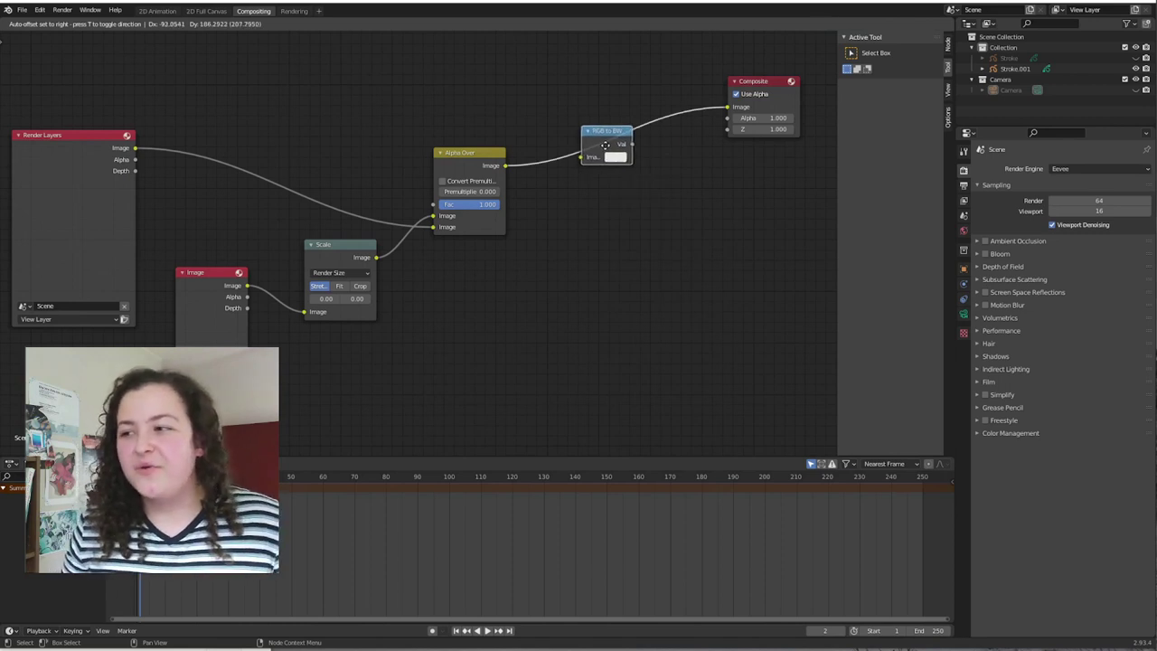
left_click(605, 144)
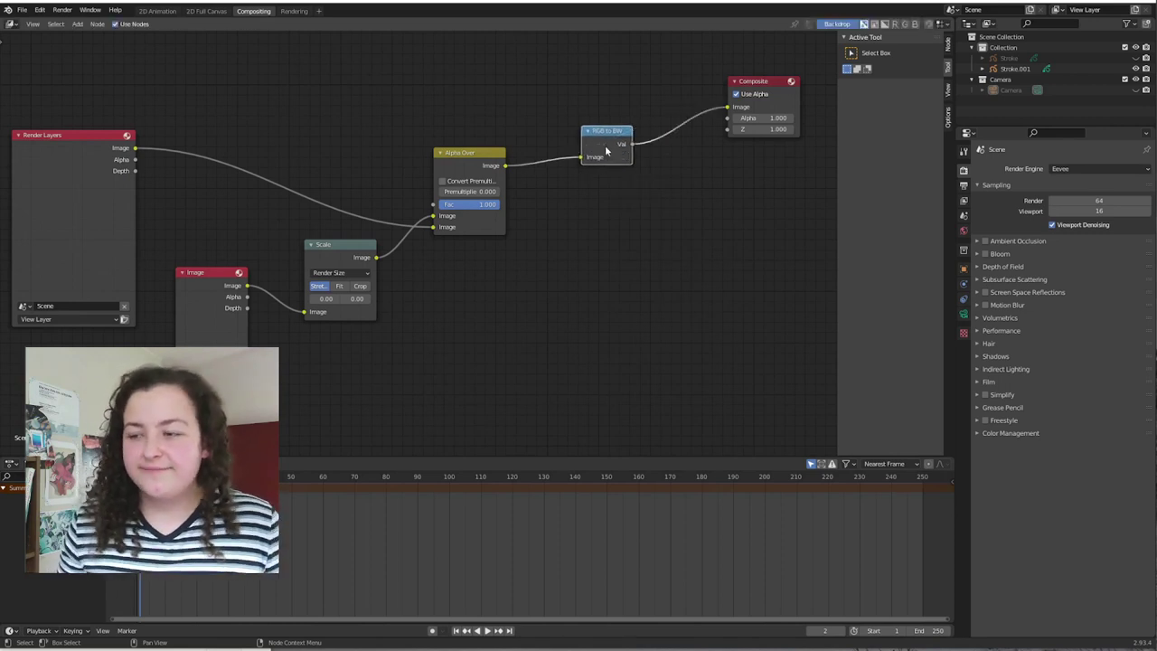
- In the 2D Animation workspace, set Preferences > Interface > Temporary Editors Render In to Image Editor
left_click(159, 11)
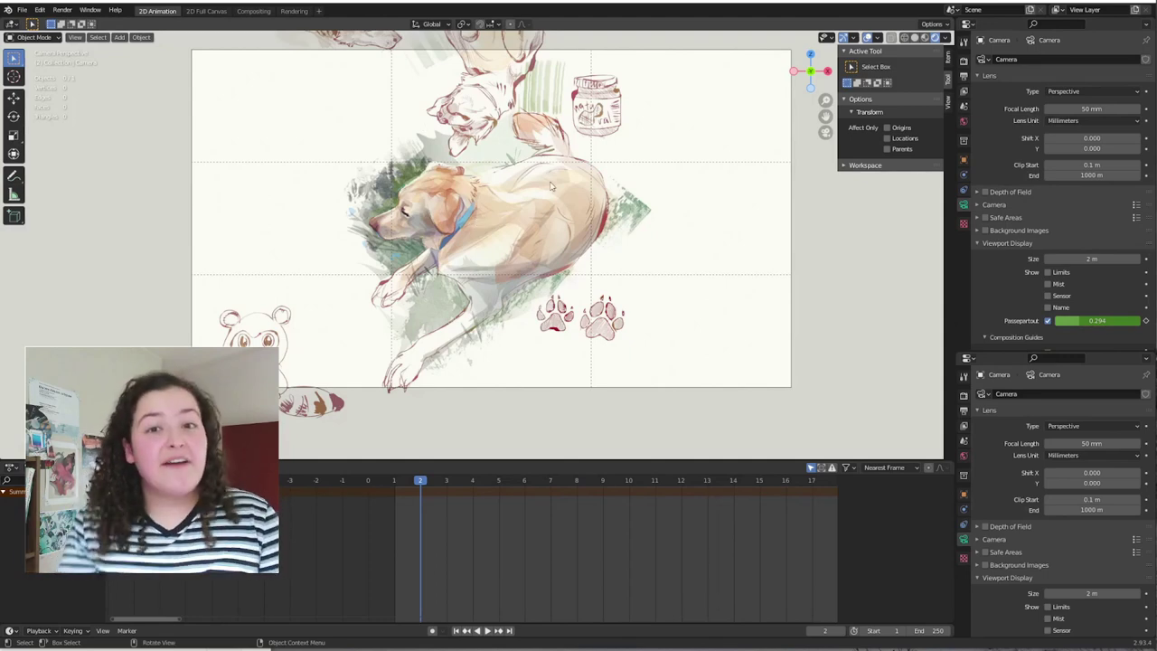
left_click(42, 11)
left_click(64, 162)
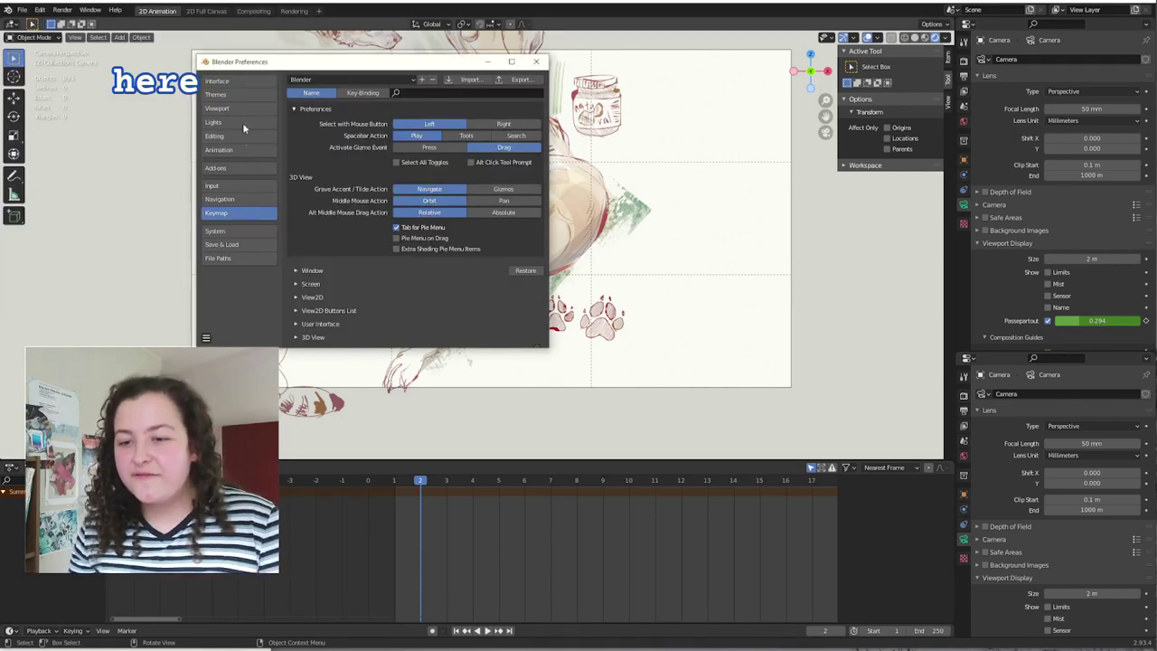
left_click(236, 82)
left_click(298, 261)
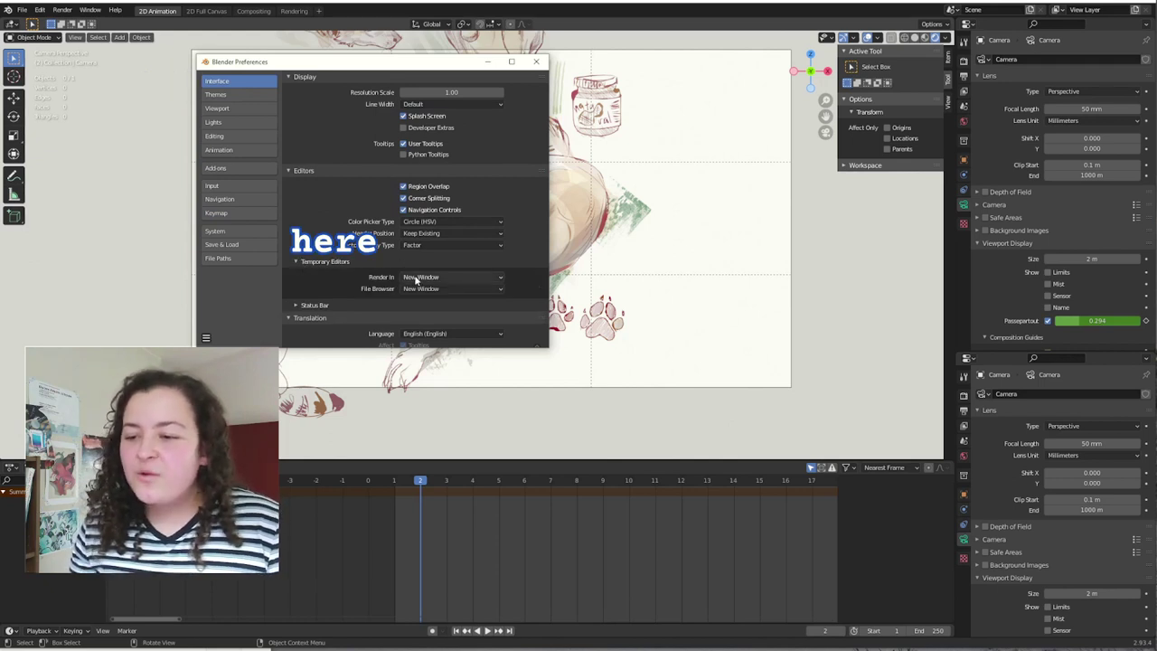
left_click(416, 278)
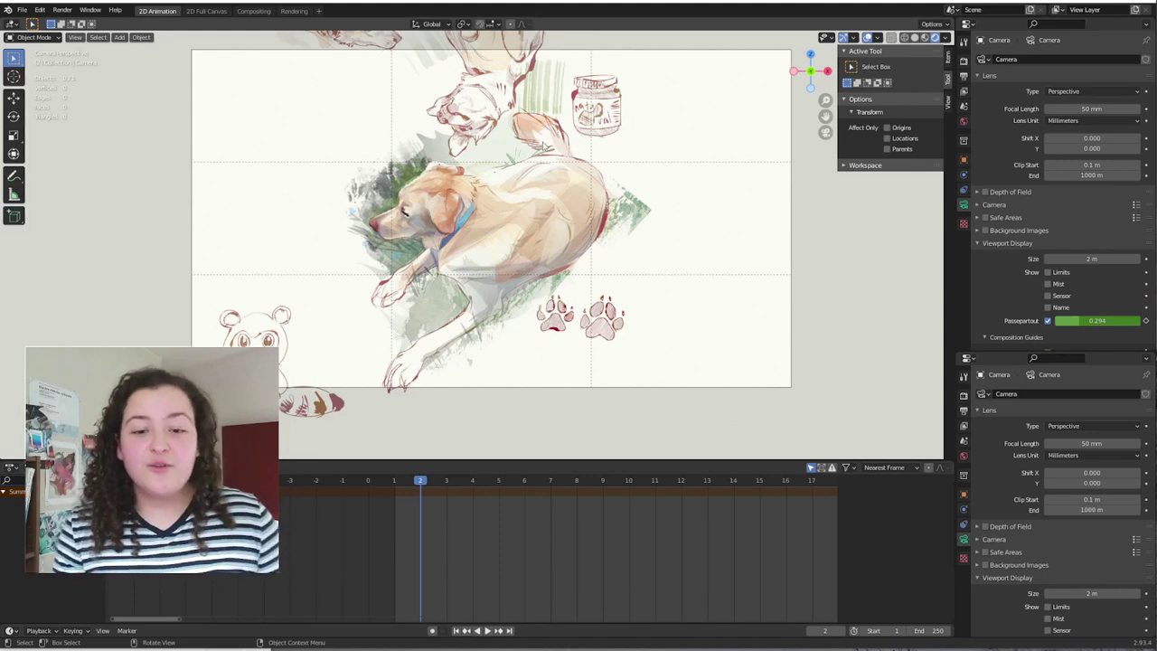
- Render the frame, shrink the render window and set the main area back to 3D Viewport
key("F12")
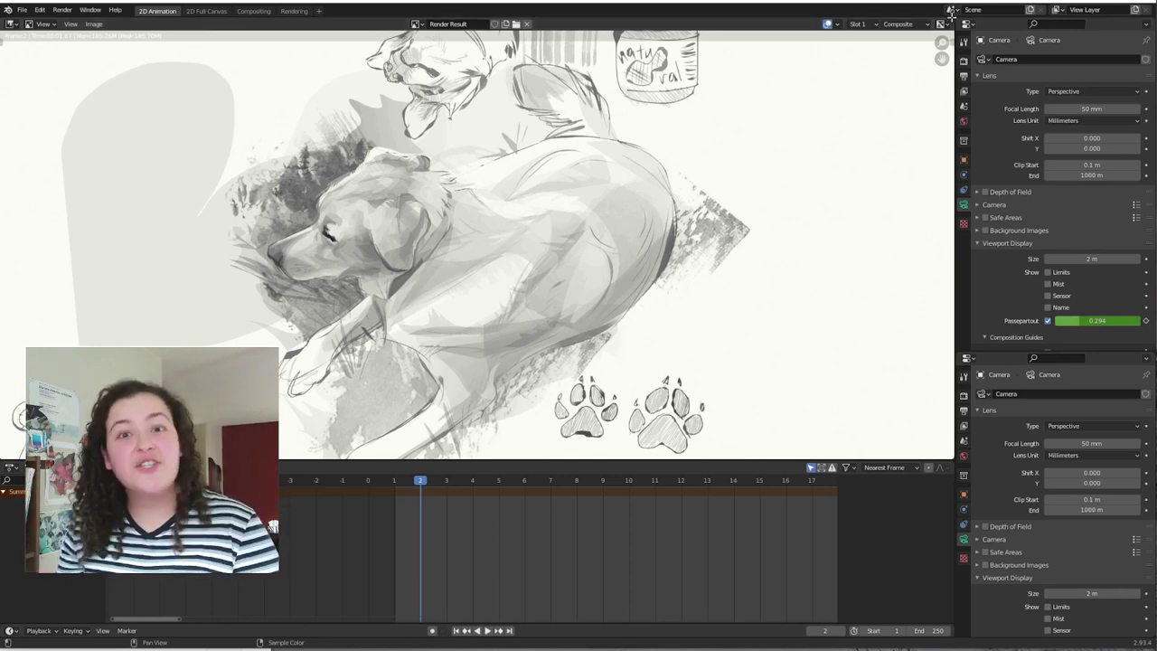
left_click(893, 70)
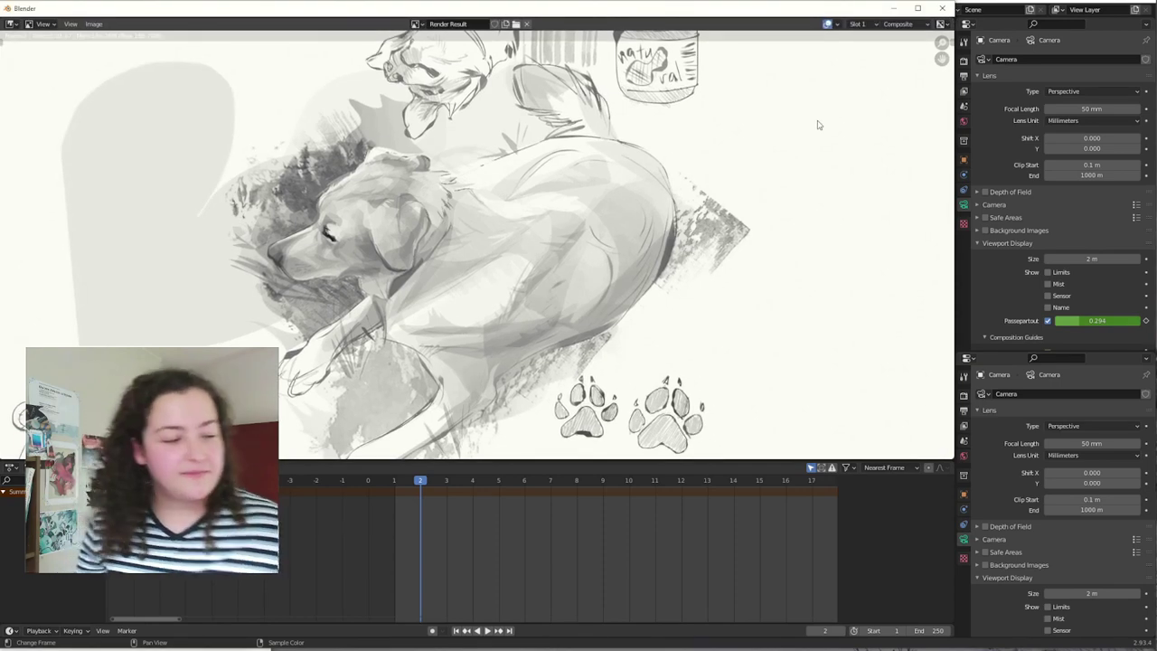
double_click(767, 11)
left_click_drag(36, 524, 557, 343)
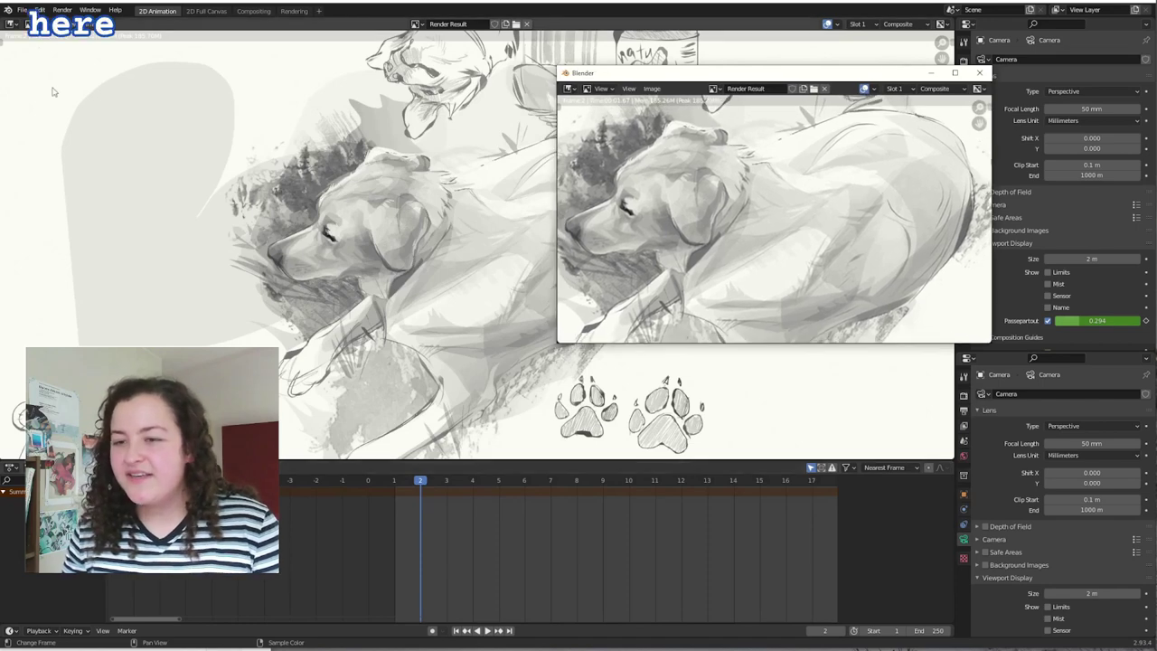
left_click(13, 25)
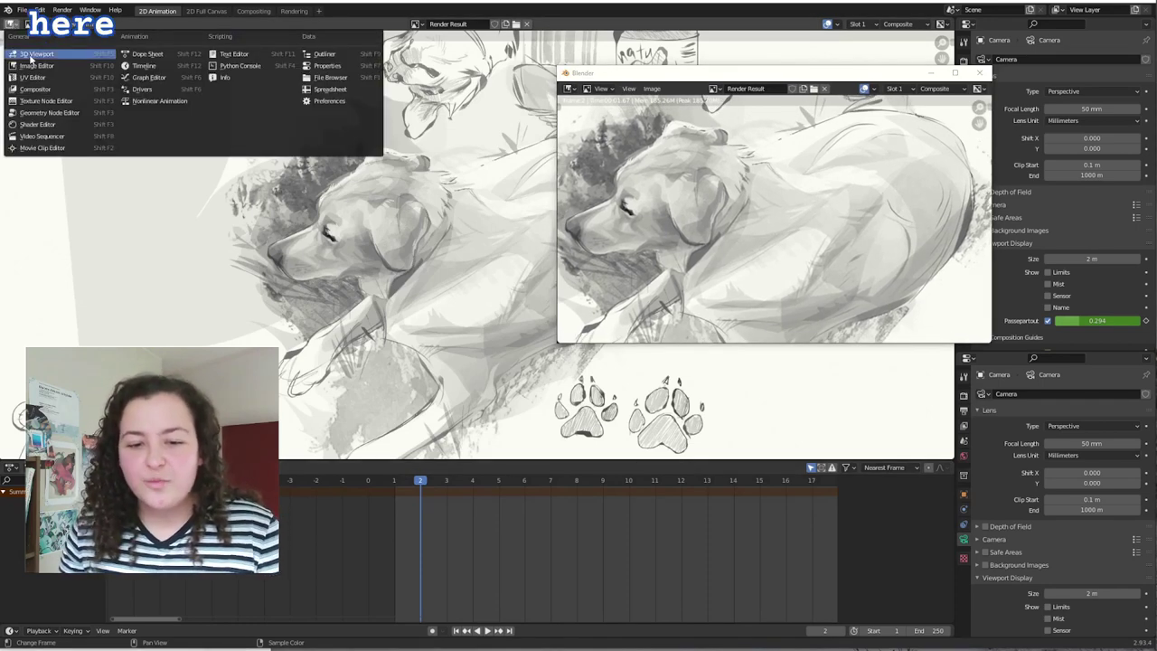
left_click(33, 57)
left_click_drag(796, 73, 621, 50)
- Set the Output Resolution % to 25 and re-render the frame
left_click(964, 78)
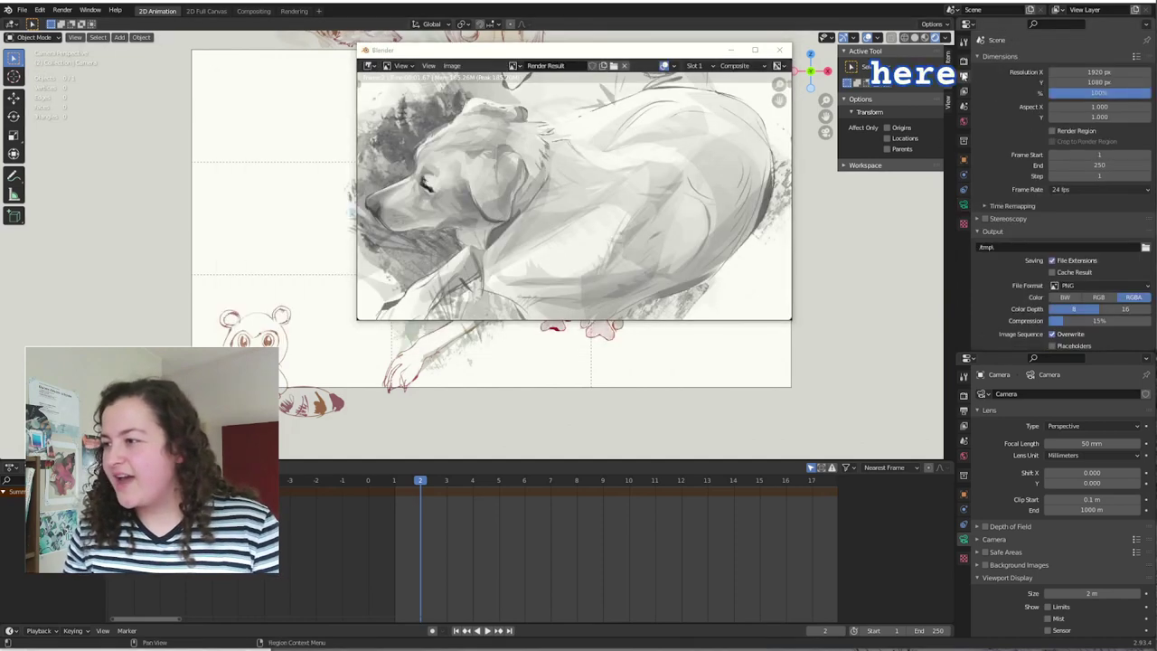
left_click(1102, 96)
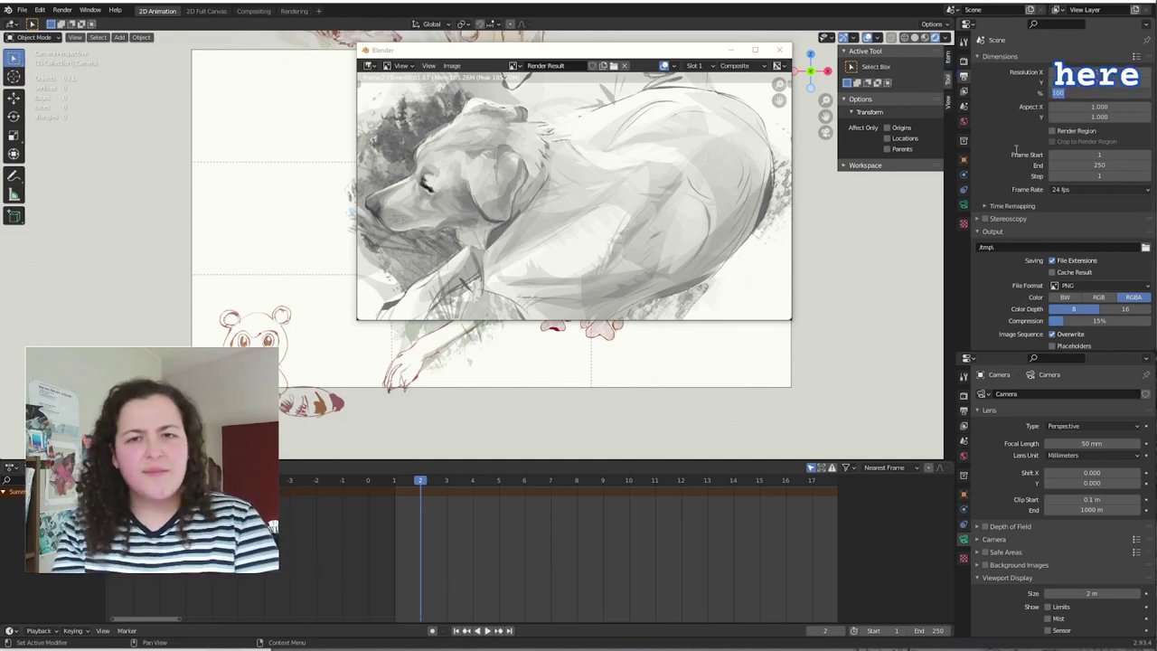
type("25")
key("Return")
key("F12")
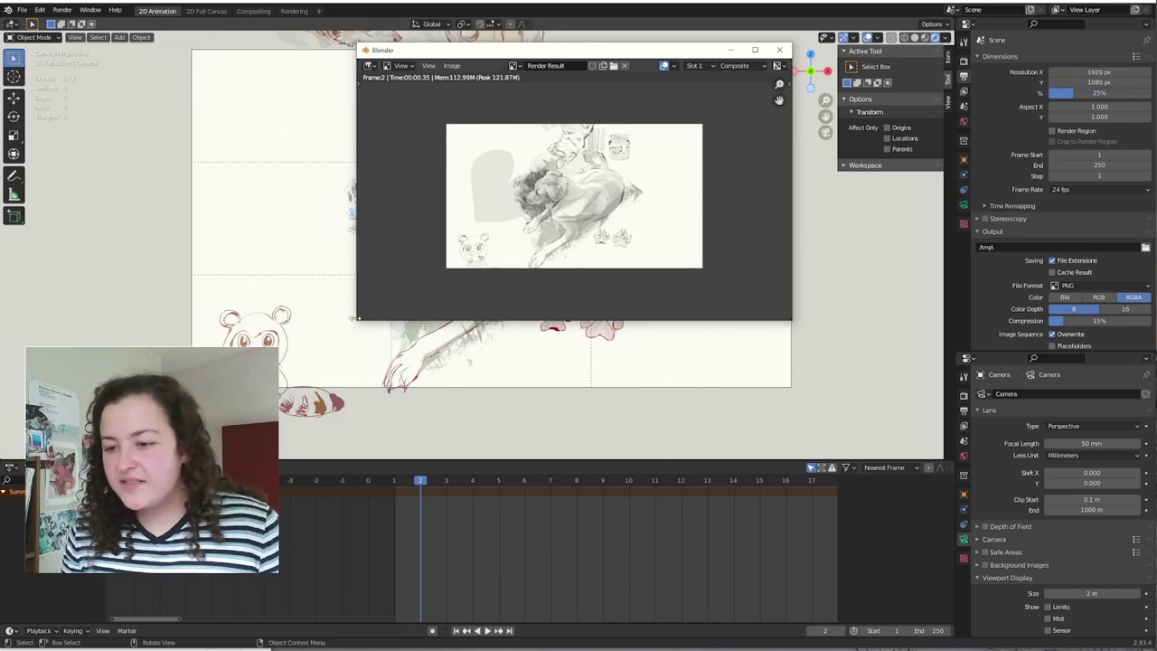
- Shrink the 25% greyscale render window and move it to the right of the dog drawing
left_click_drag(363, 318, 413, 272)
left_click_drag(488, 74, 134, 88)
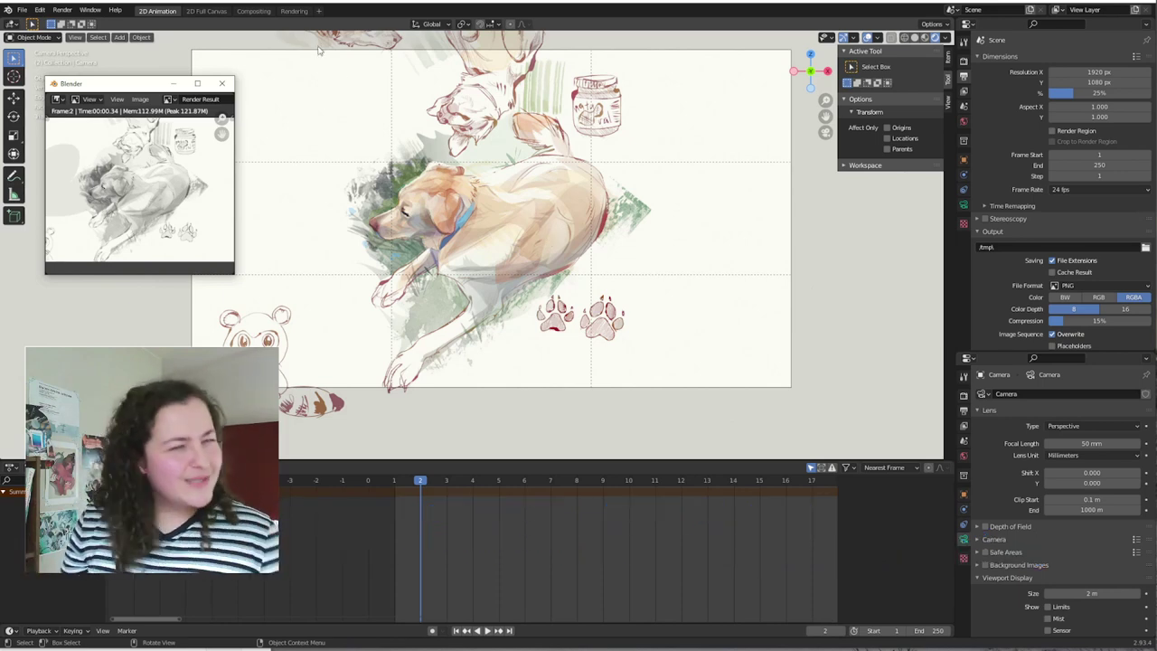
left_click_drag(150, 91, 827, 192)
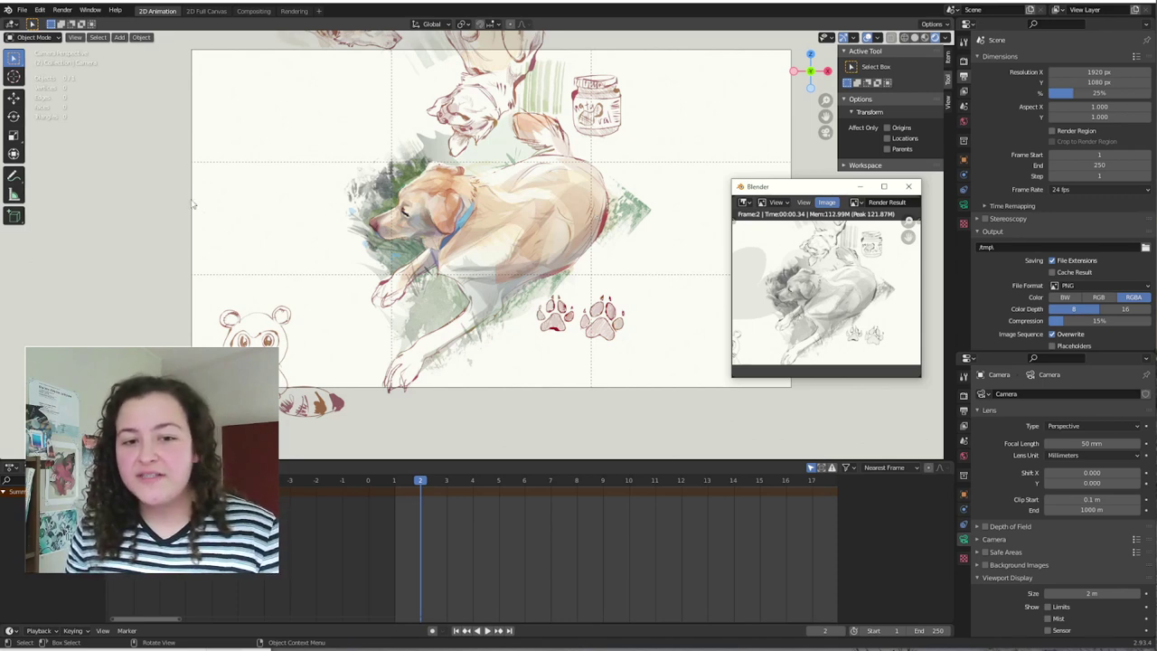
- Assign the 3 key as the shortcut for Edit > Undo History
left_click(39, 10)
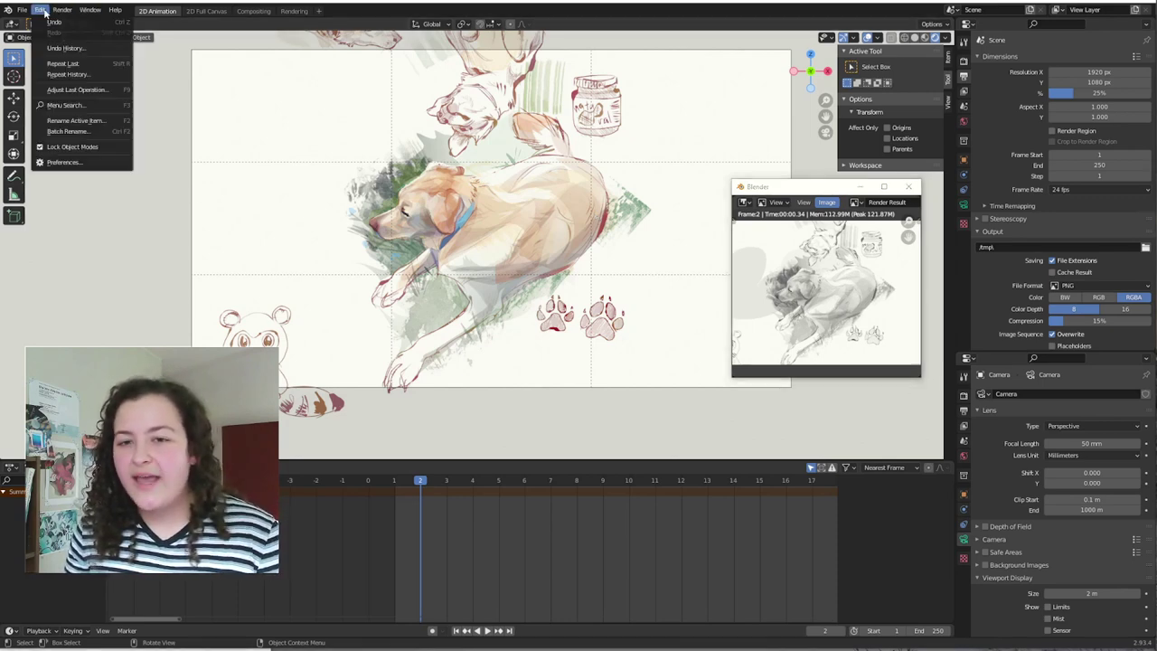
left_click(91, 49)
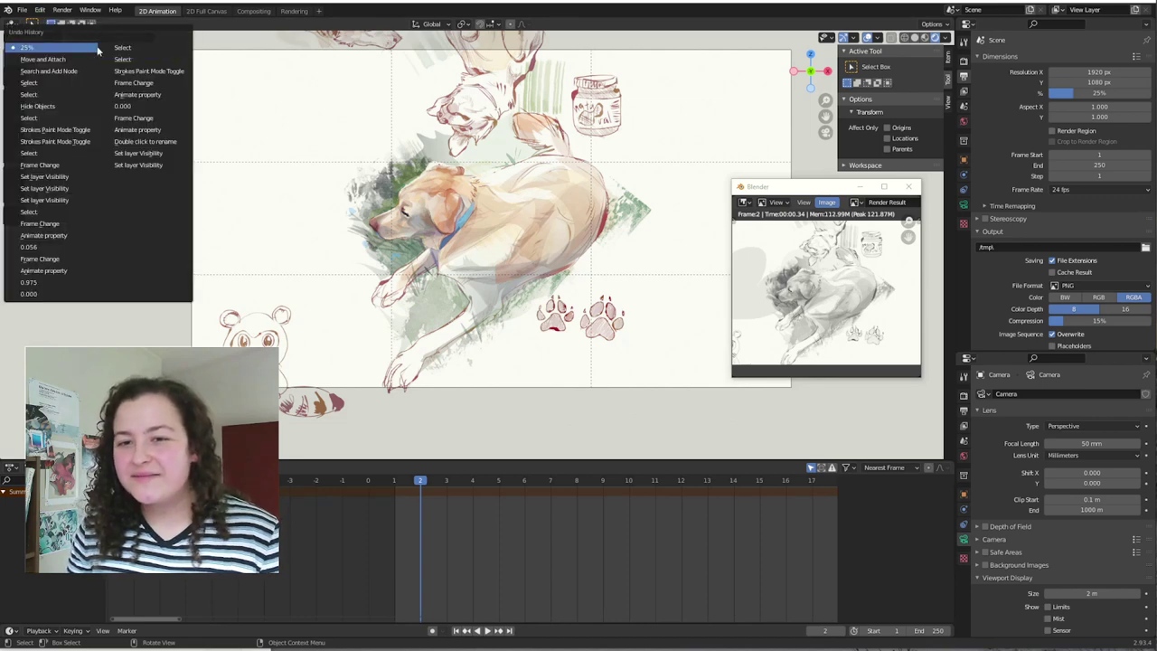
left_click(41, 10)
right_click(93, 49)
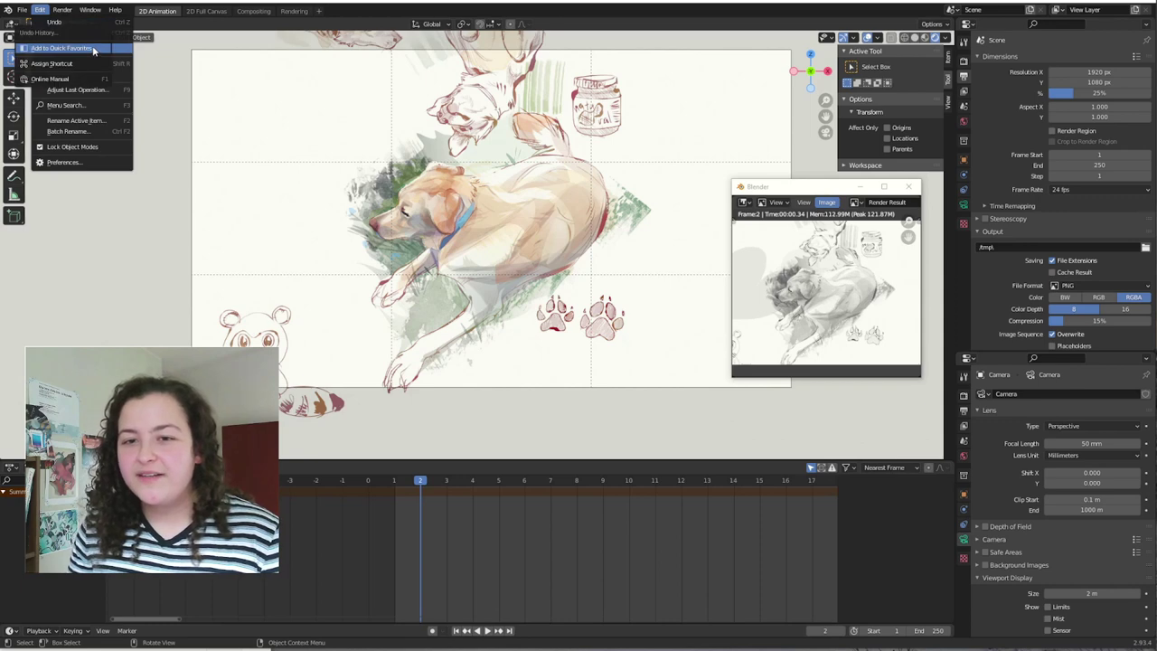
left_click(78, 64)
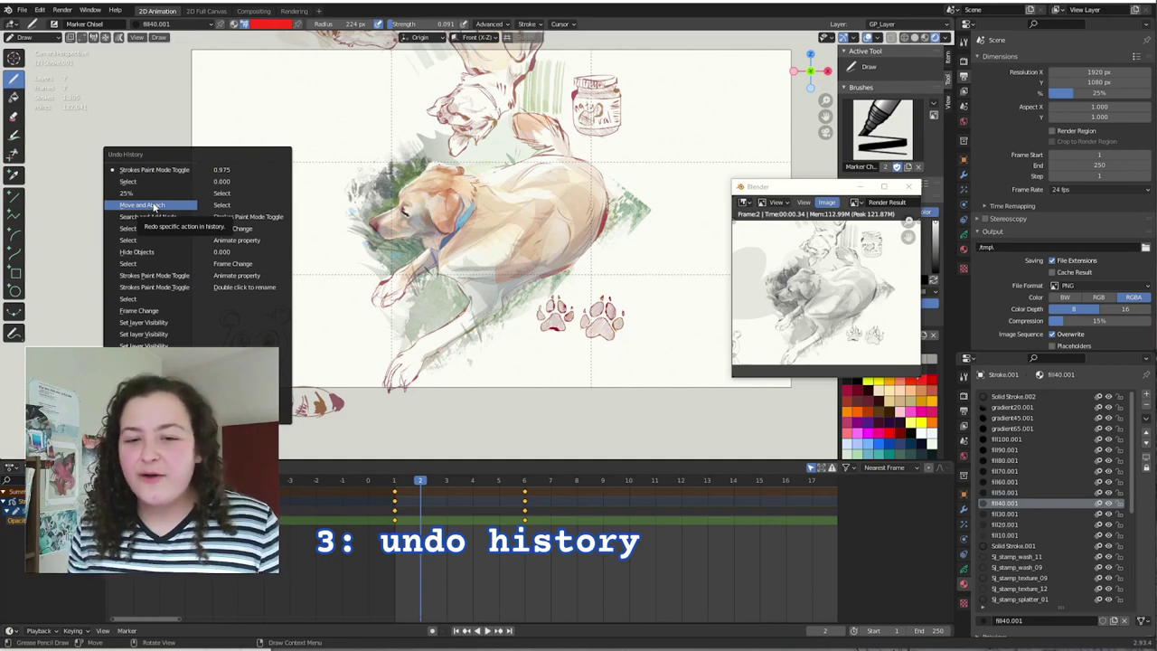
- Filter the Preferences keymap by key '3' and delete the Hide Collection and Select Mode Toggle bindings
left_click(40, 9)
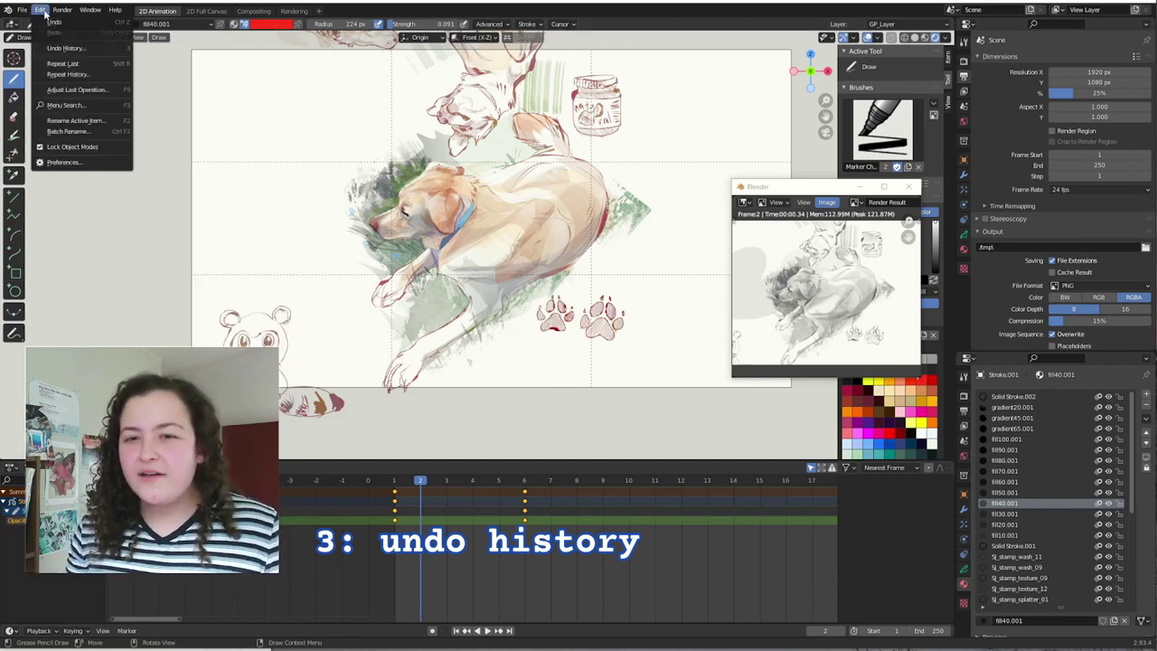
left_click(86, 165)
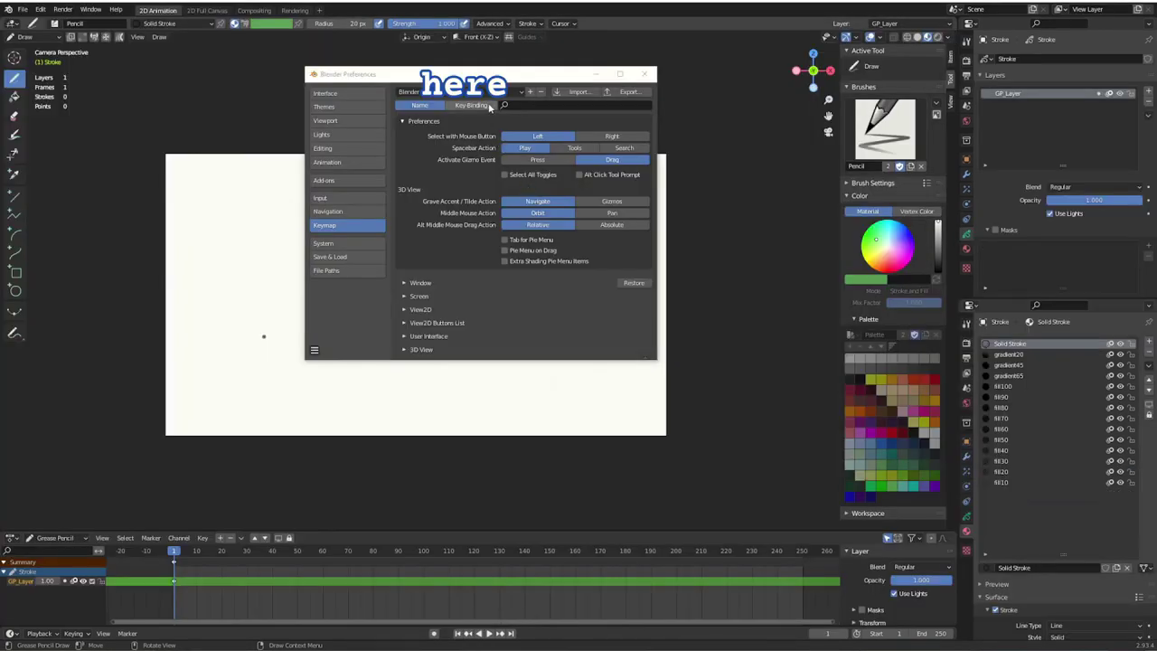
left_click(470, 105)
left_click(543, 107)
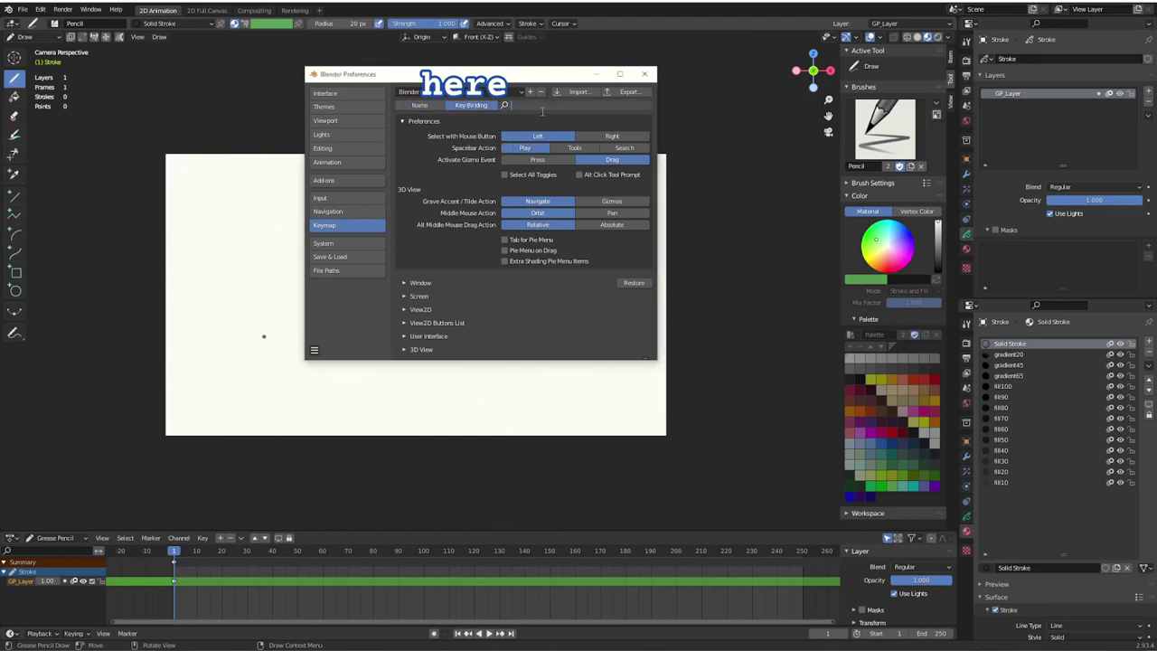
type("3")
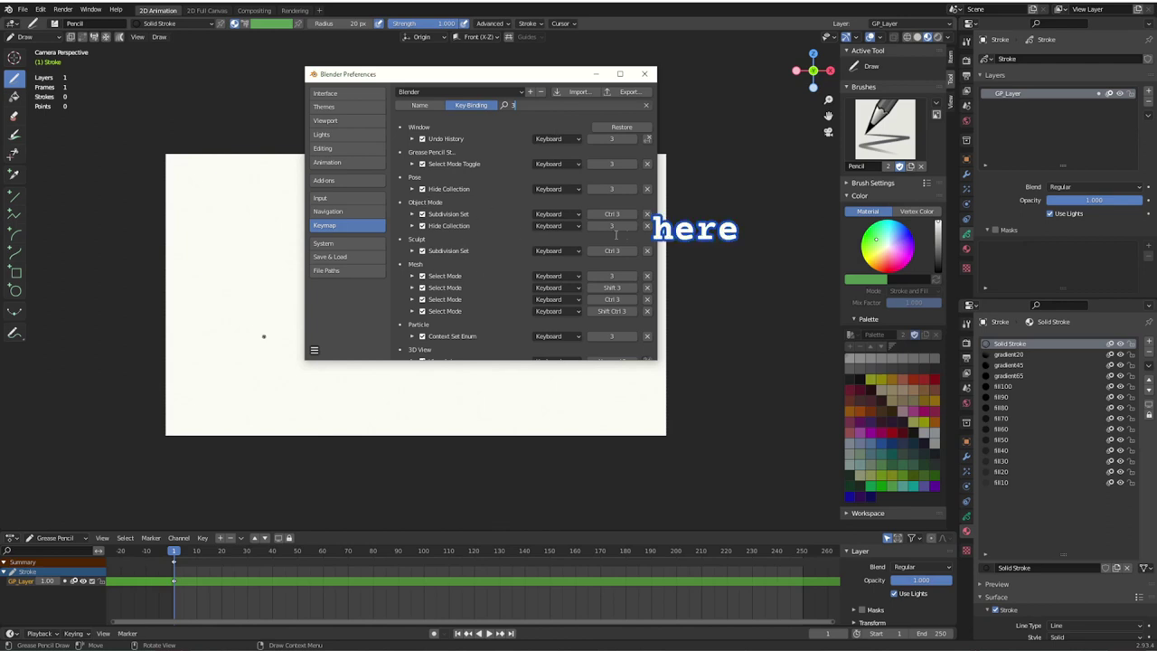
left_click(648, 225)
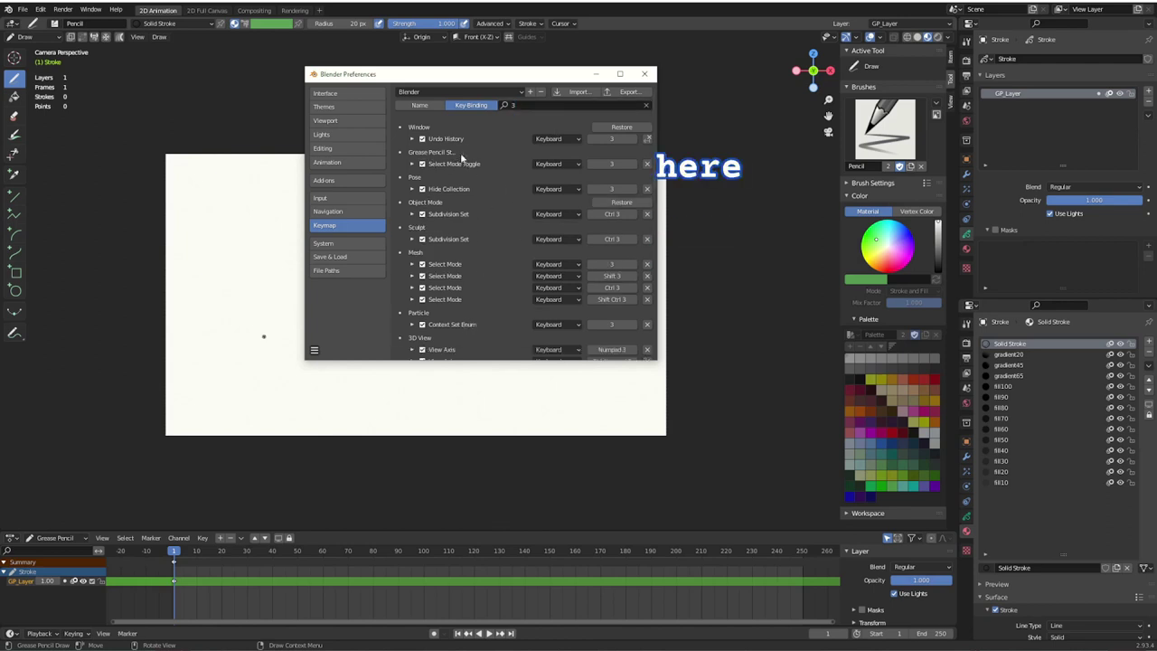
left_click(648, 168)
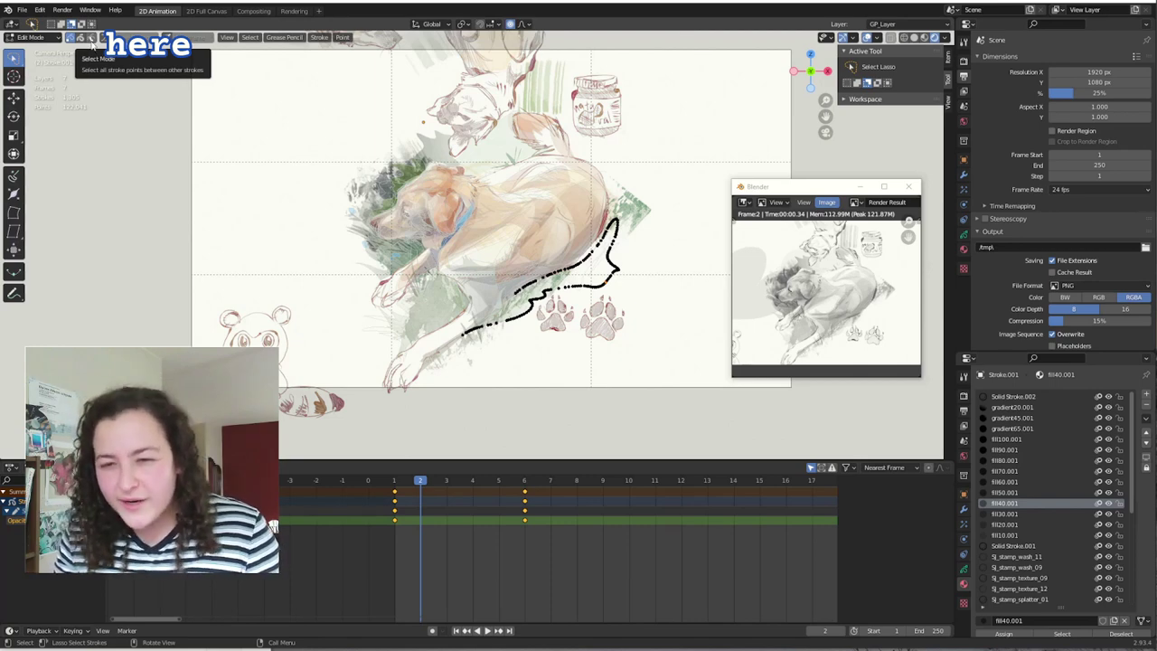
- Lasso-select strokes on the dog, then pick a near-vertical stroke instead
left_click(90, 37)
scroll(470, 245, "up", 4)
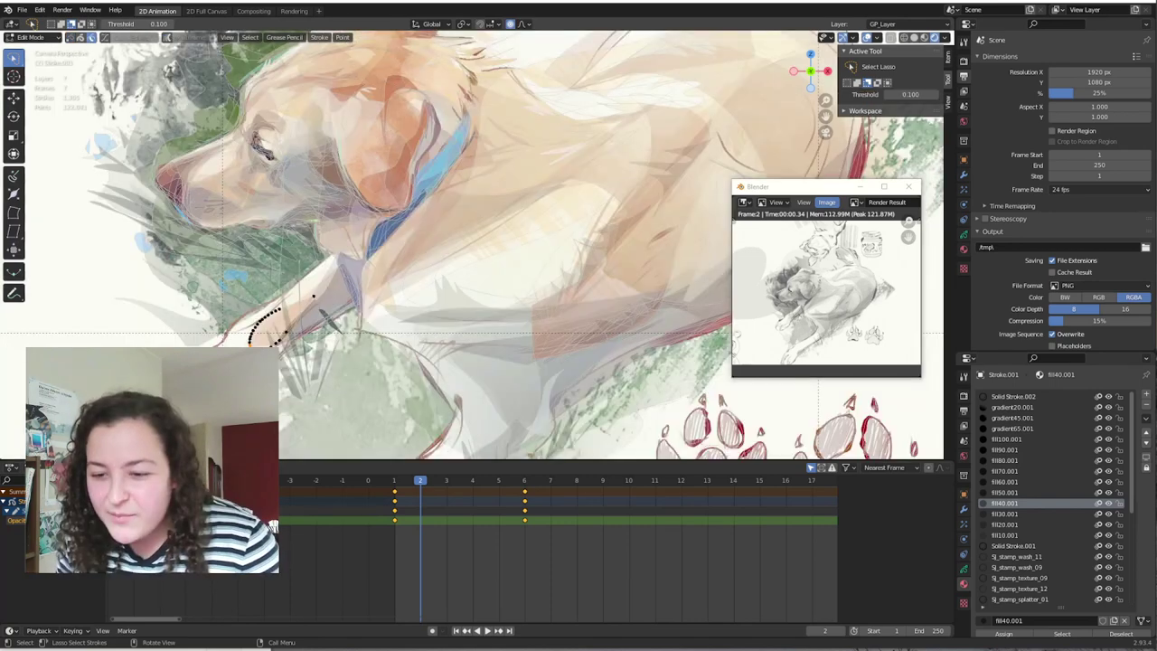
scroll(470, 244, "up", 3)
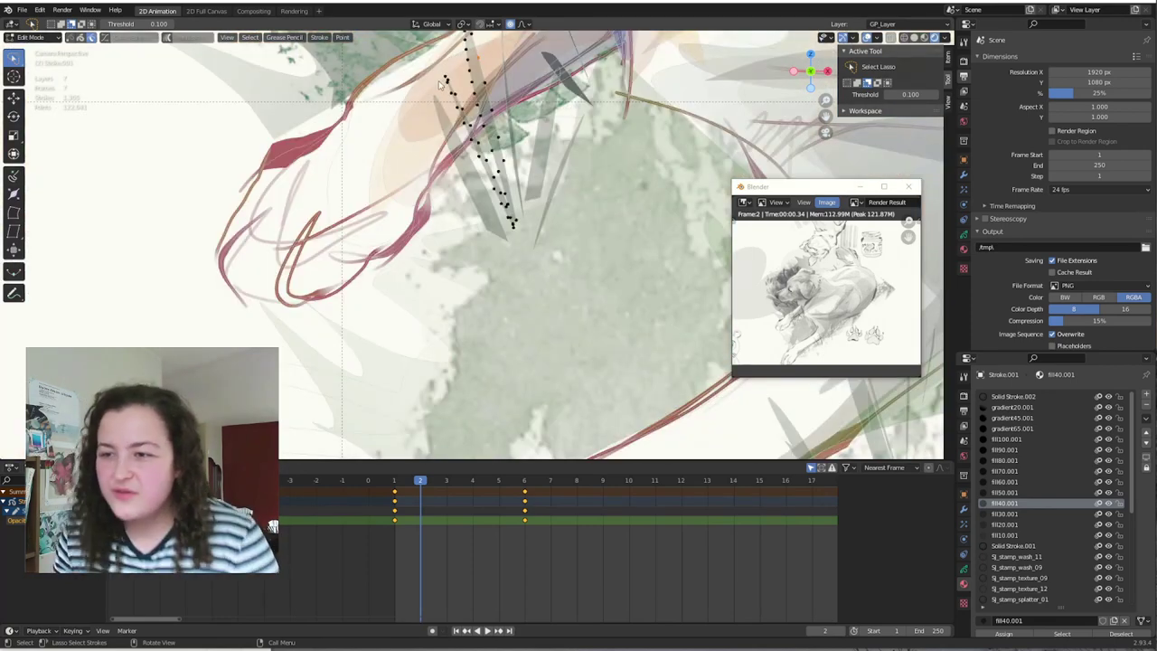
left_click_drag(615, 41, 443, 81)
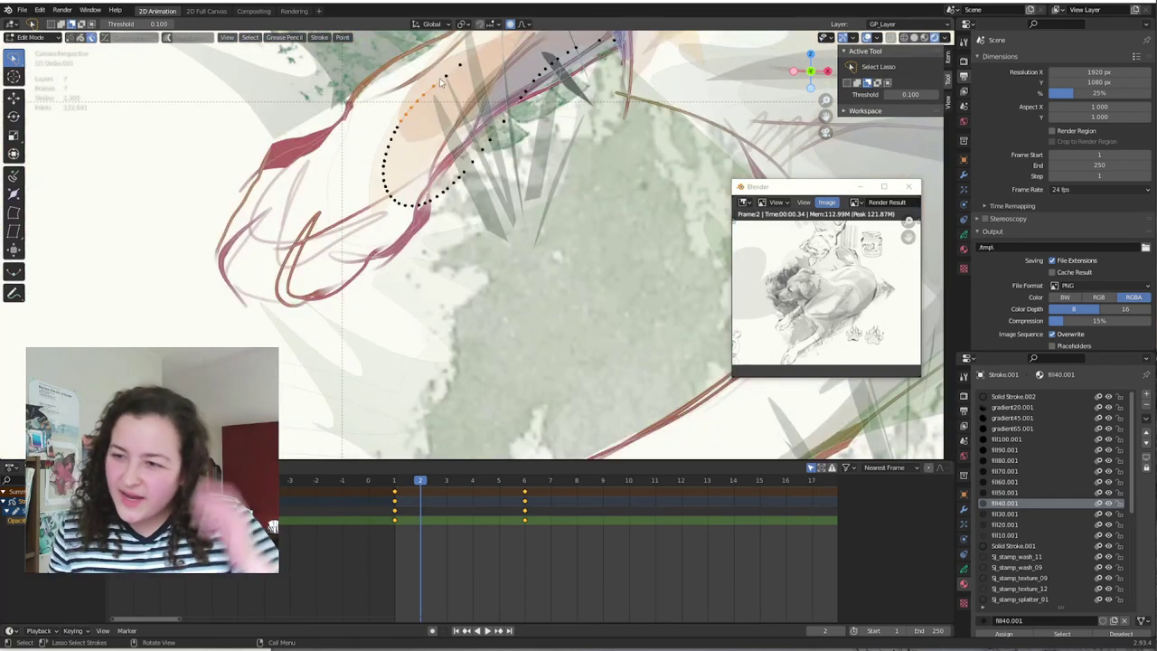
left_click(437, 116)
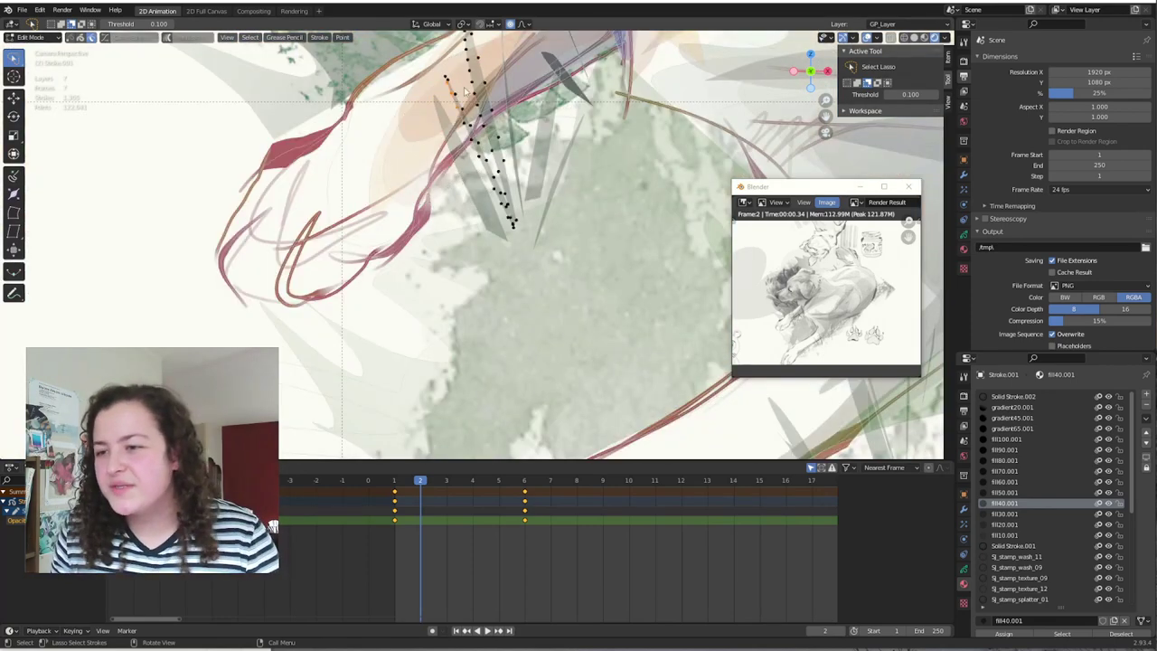
scroll(489, 82, "down", 8)
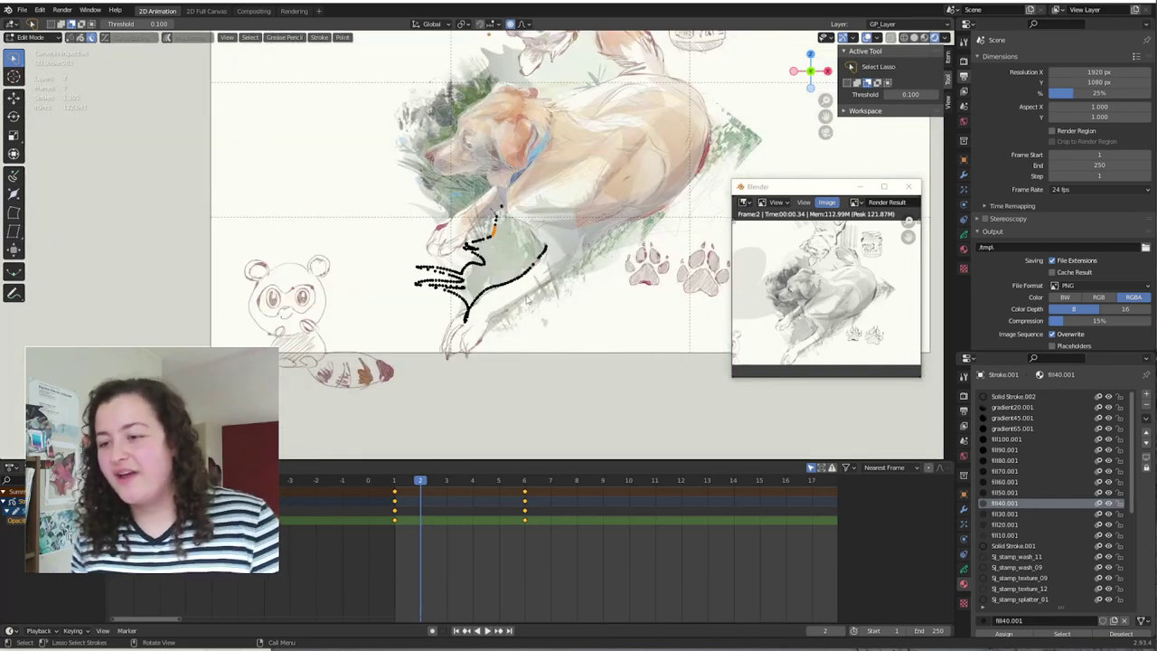
- Push the dog's head and body in Sculpt Mode, then revert through Undo History to an earlier step
right_click(173, 191)
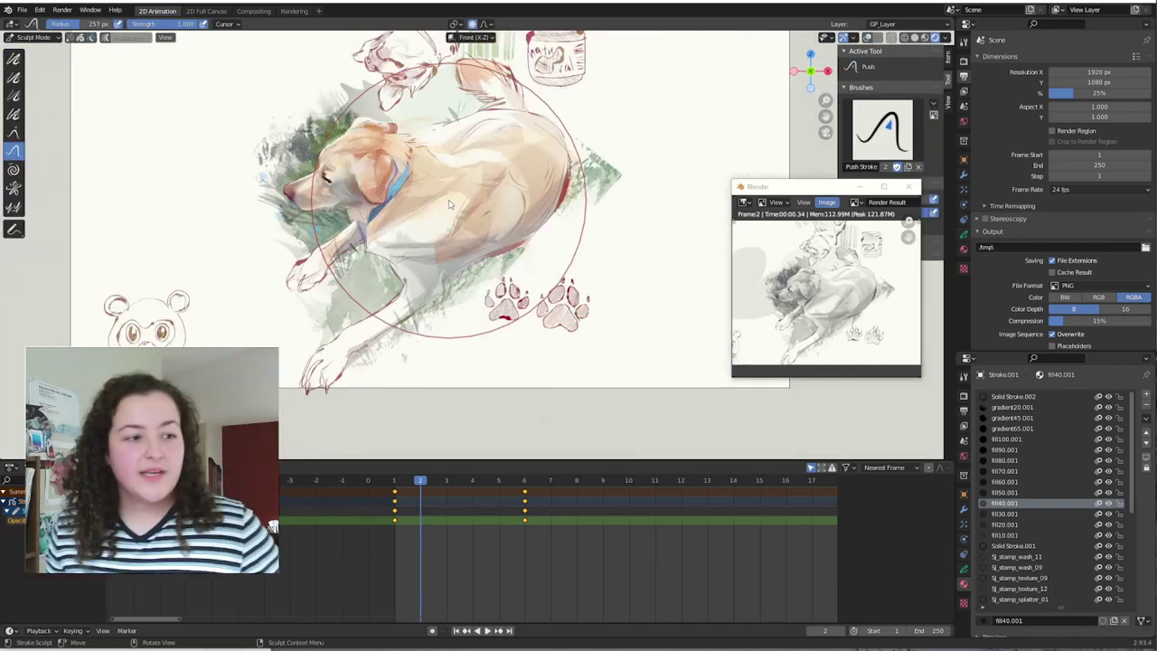
mouse_move(449, 203)
left_mouse_down()
mouse_move(478, 233)
mouse_move(341, 175)
mouse_move(336, 160)
mouse_move(646, 129)
mouse_move(555, 305)
mouse_move(299, 353)
mouse_move(321, 353)
left_mouse_up()
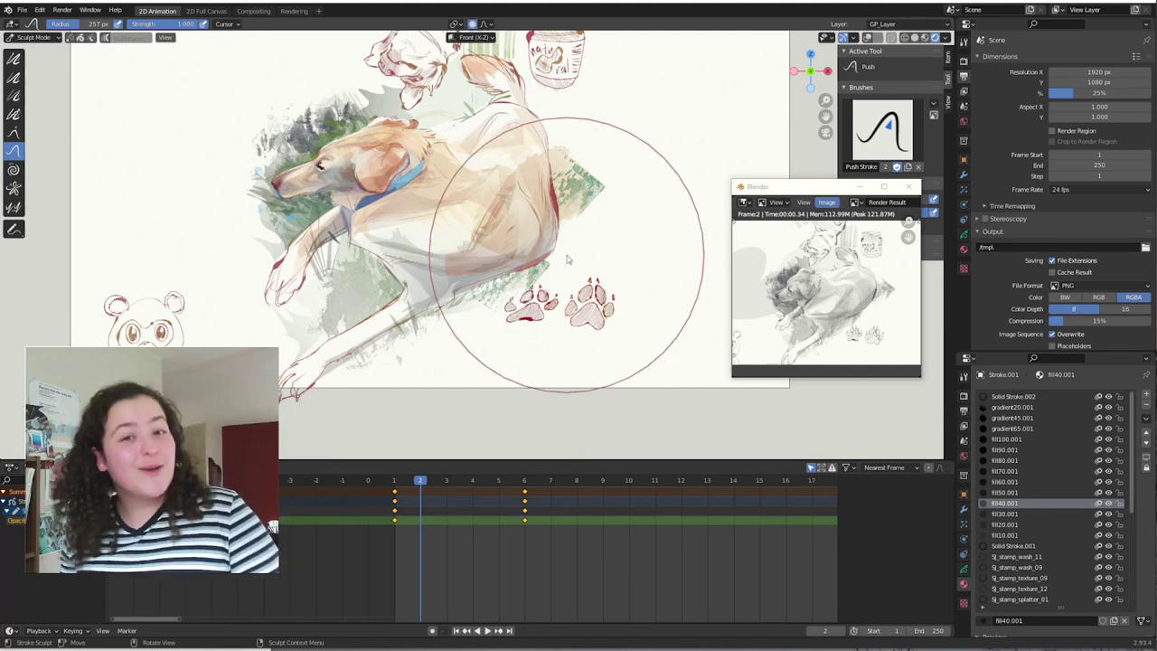
key("ctrl+alt+z")
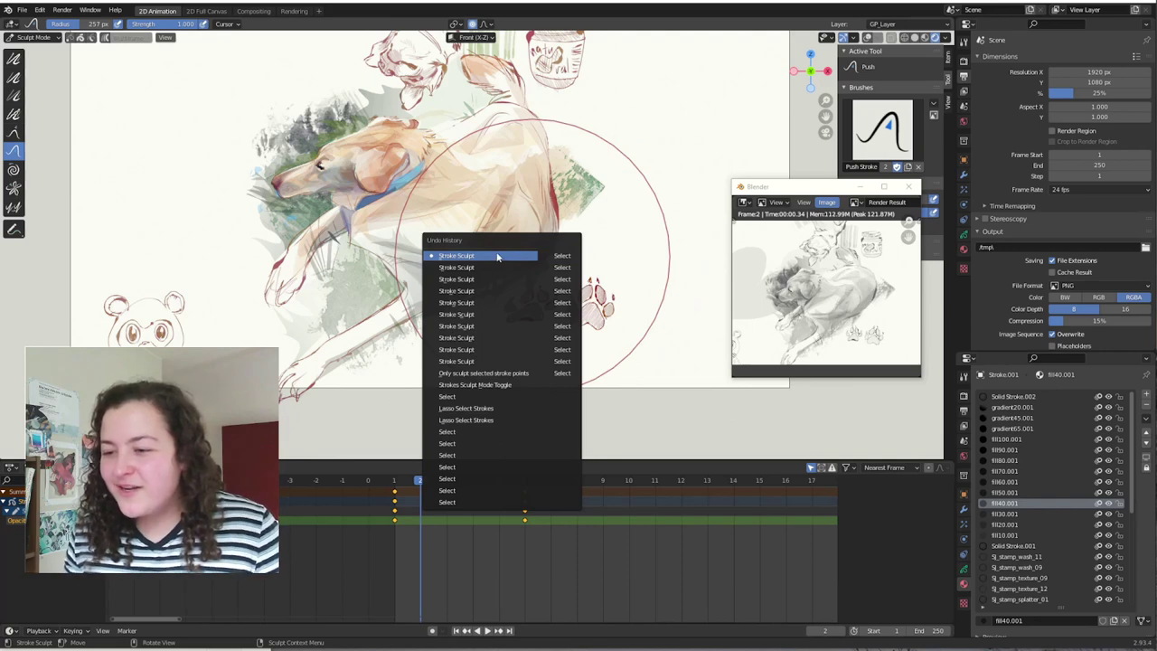
left_click(475, 374)
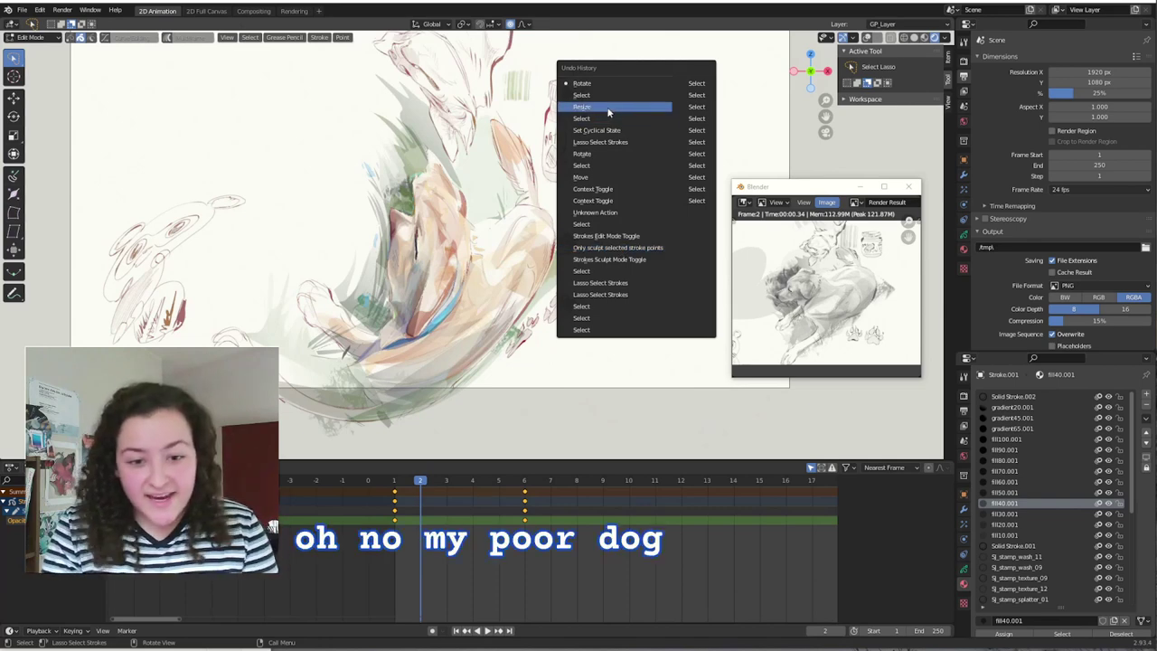
- Jump through the Resize, Lasso Select Strokes and Move history entries until the dog is intact again
left_click(613, 109)
key("ctrl+alt+z")
left_click(651, 241)
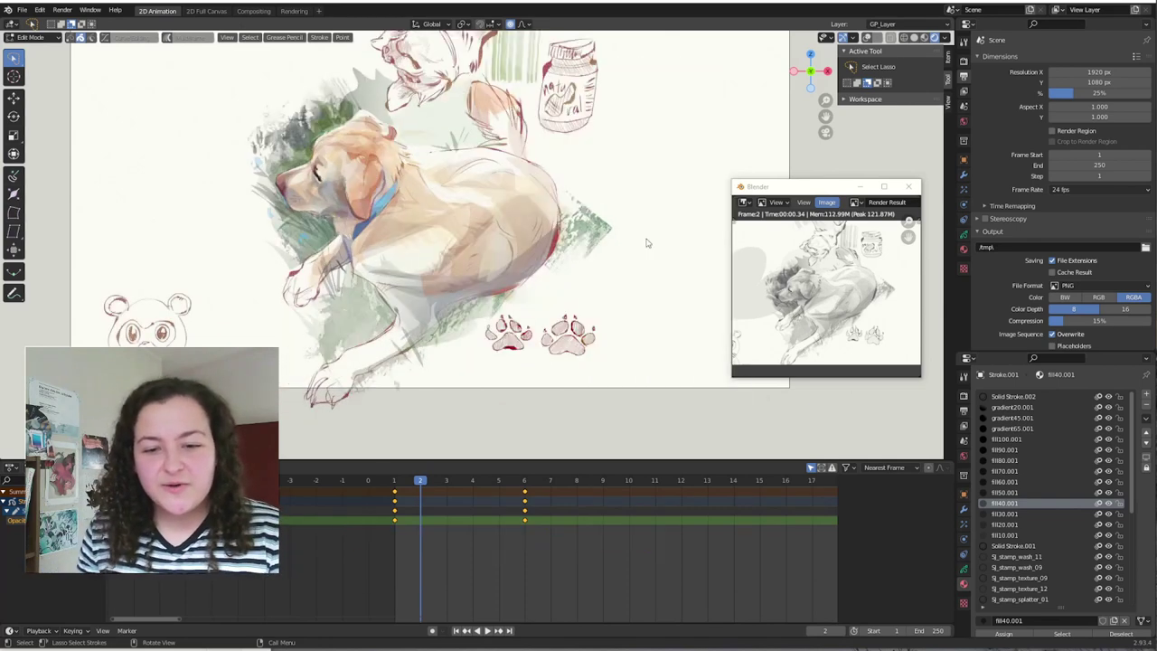
key("ctrl+alt+z")
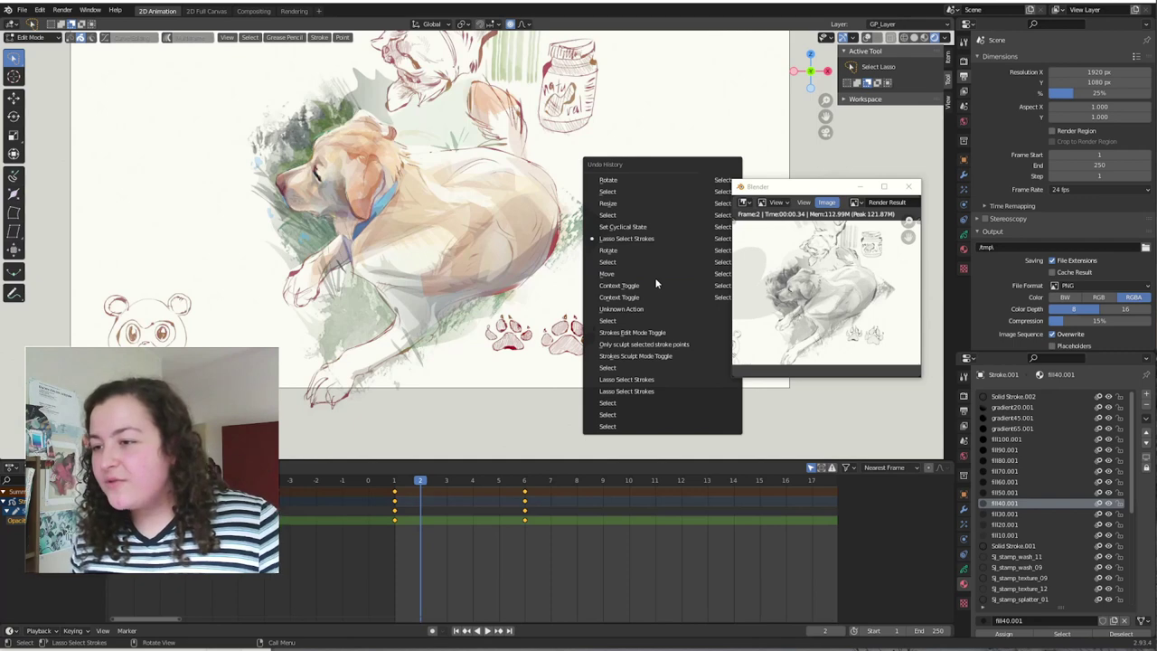
left_click(658, 298)
key("ctrl+alt+z")
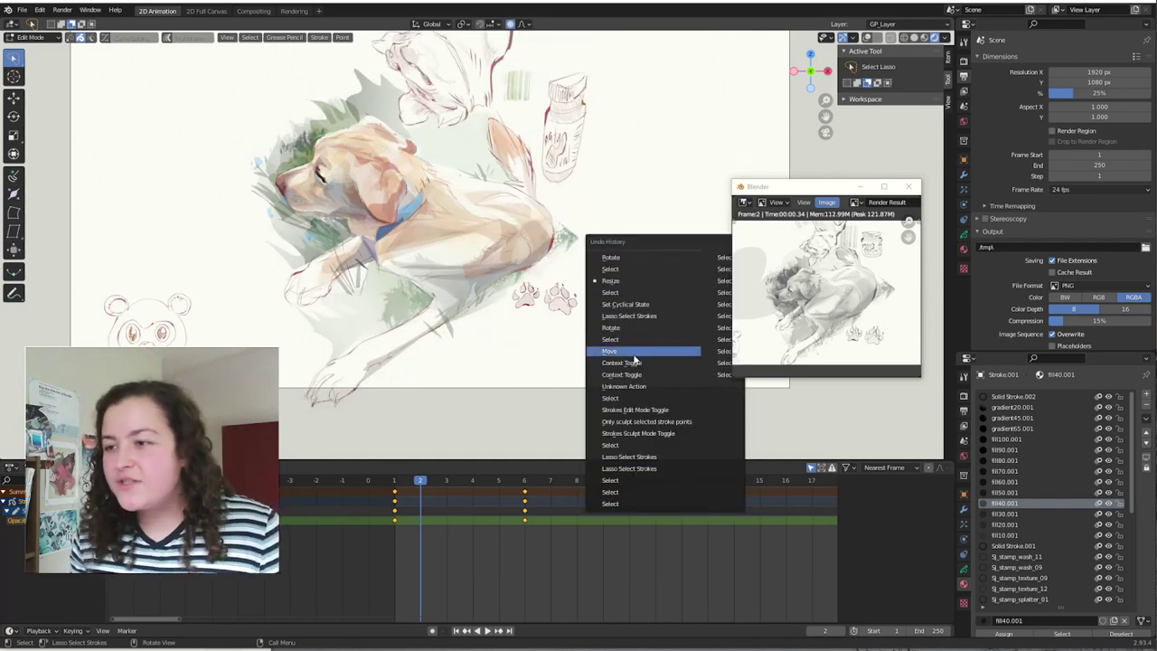
left_click(635, 360)
key("ctrl+alt+z")
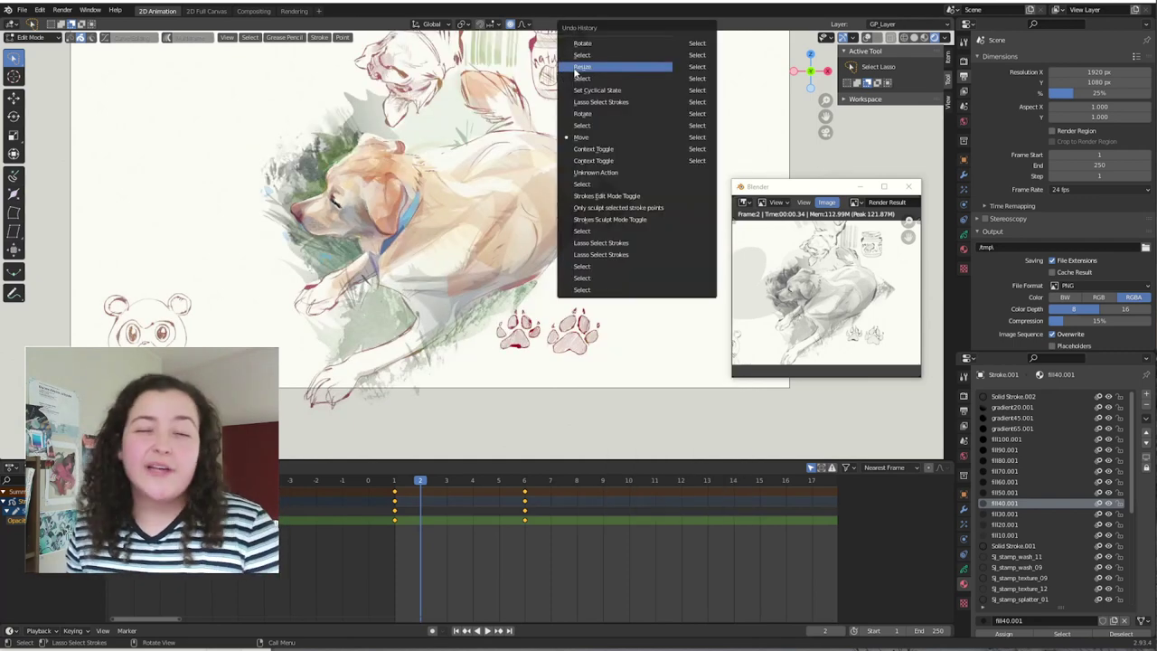
left_click(595, 184)
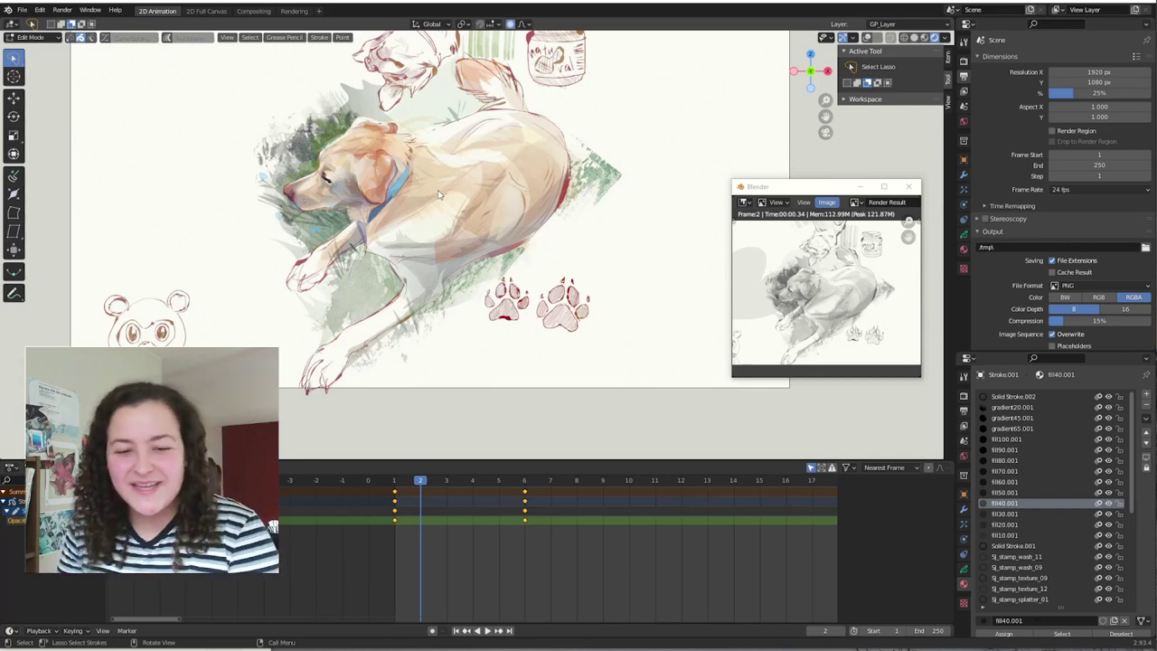
- Draw four pink test strokes in Draw mode, then remove them all through Undo History
left_click(50, 39)
left_click(41, 85)
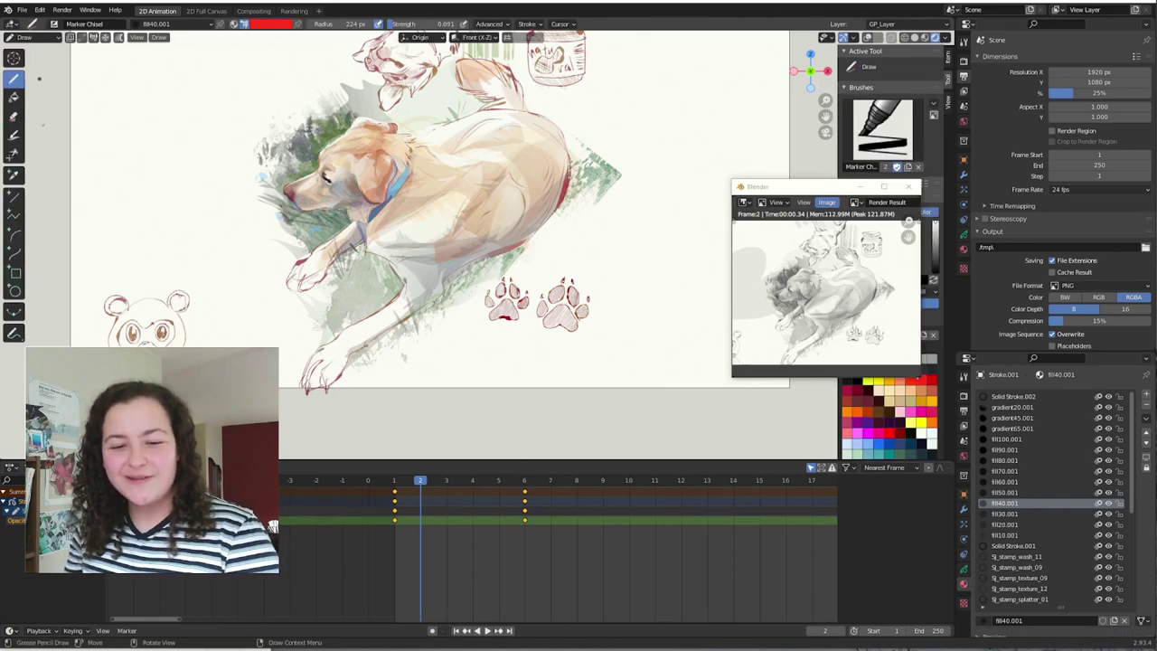
left_click_drag(136, 131, 172, 179)
left_click_drag(184, 127, 192, 175)
mouse_move(217, 118)
left_mouse_down()
mouse_move(226, 172)
mouse_move(276, 106)
left_mouse_up()
left_click_drag(237, 210, 173, 264)
key("ctrl+alt+z")
left_click(334, 291)
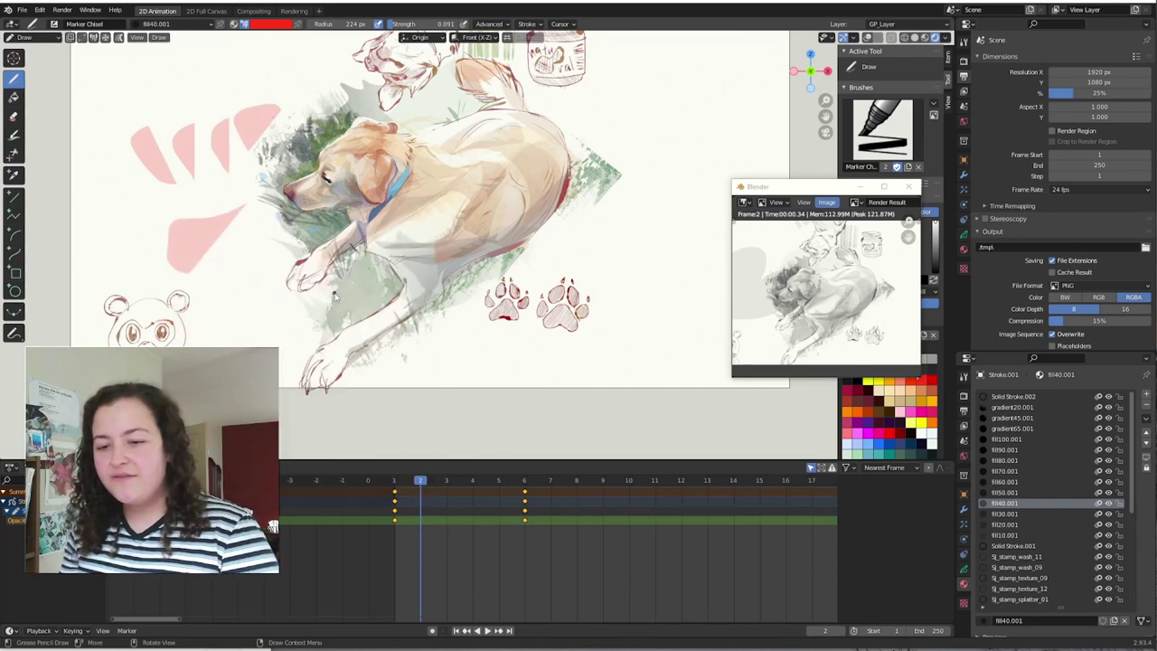
key("ctrl+alt+z")
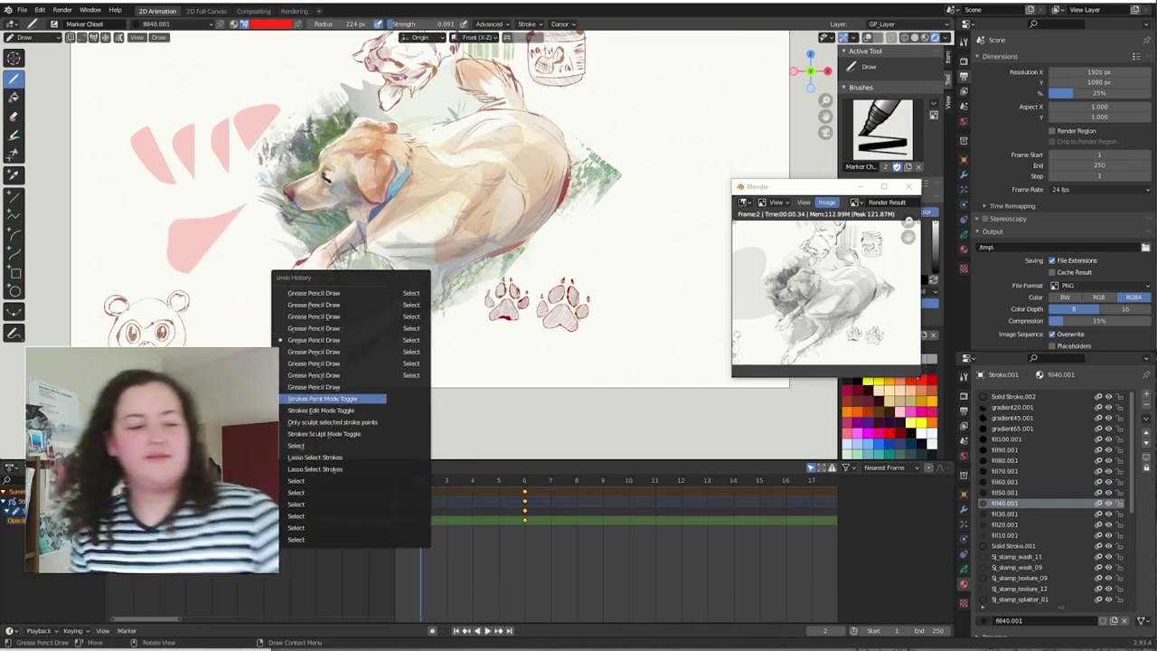
left_click(342, 399)
- Raise Undo Steps from 32 to 256 in the System preferences
left_click(39, 9)
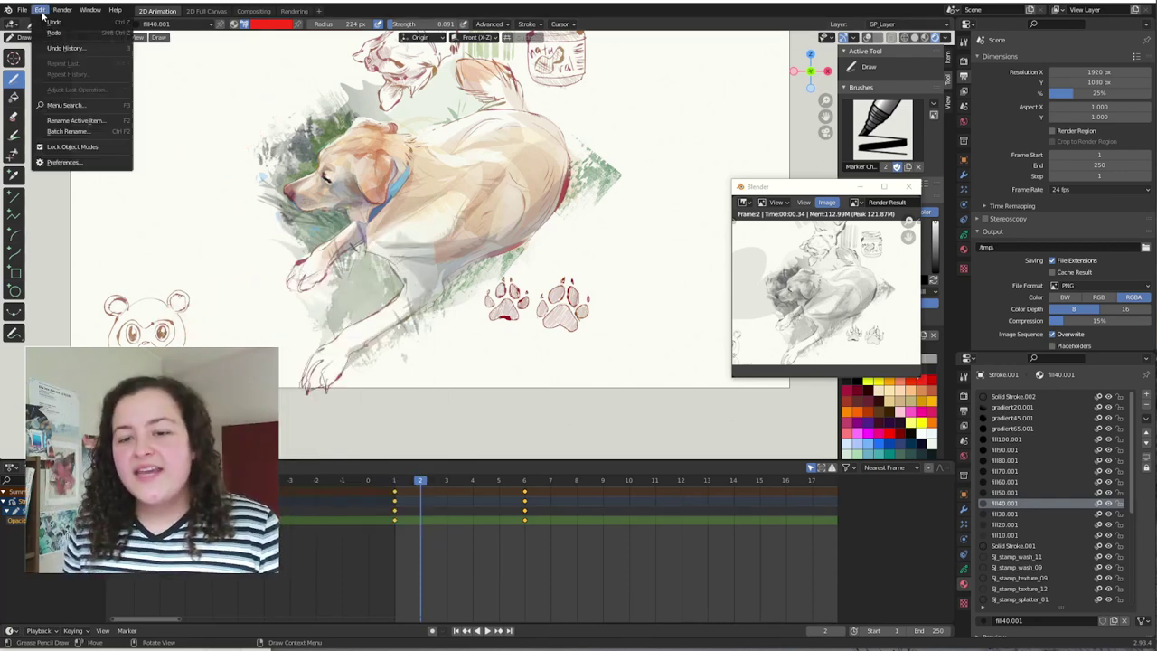
left_click(63, 163)
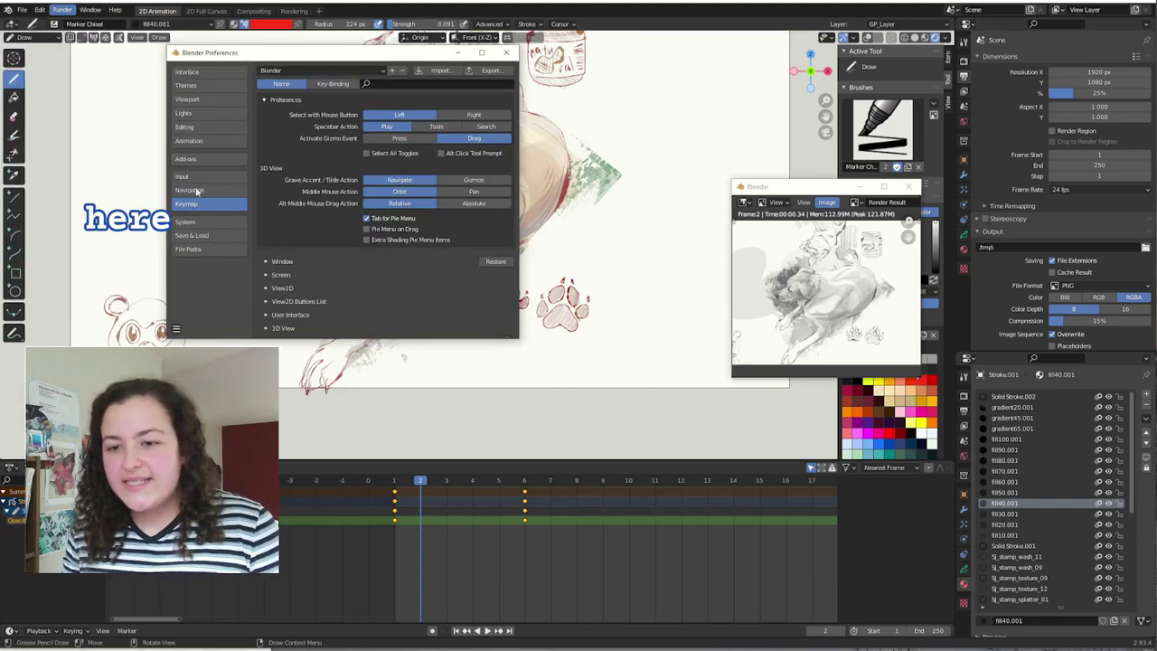
left_click(197, 222)
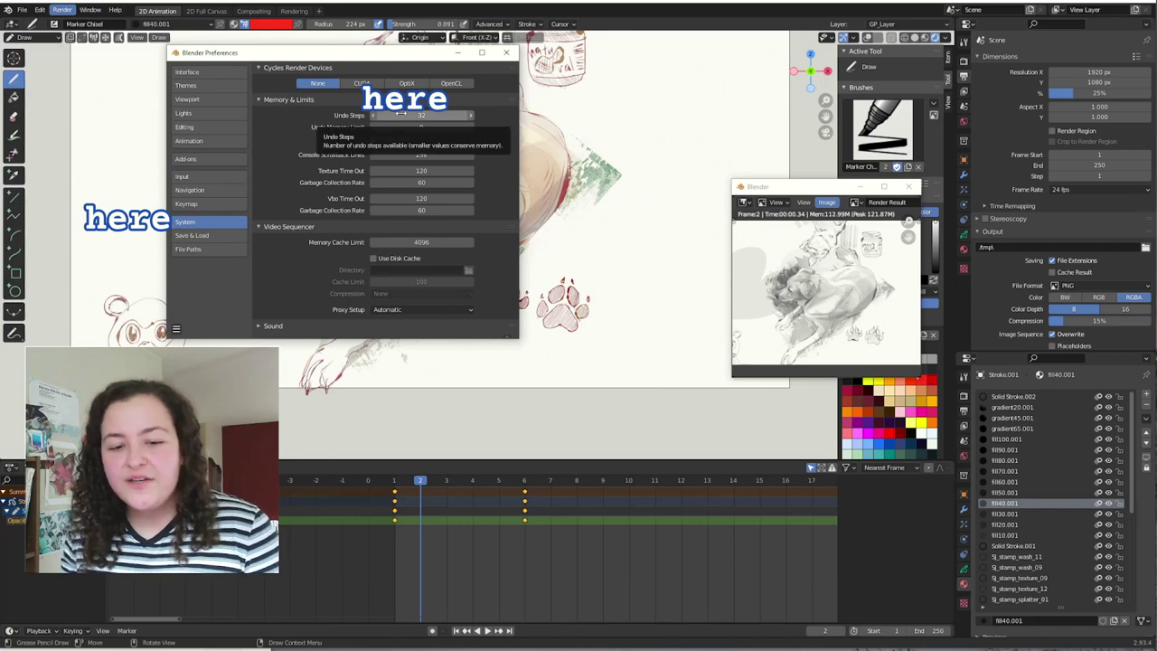
left_click_drag(400, 113, 469, 169)
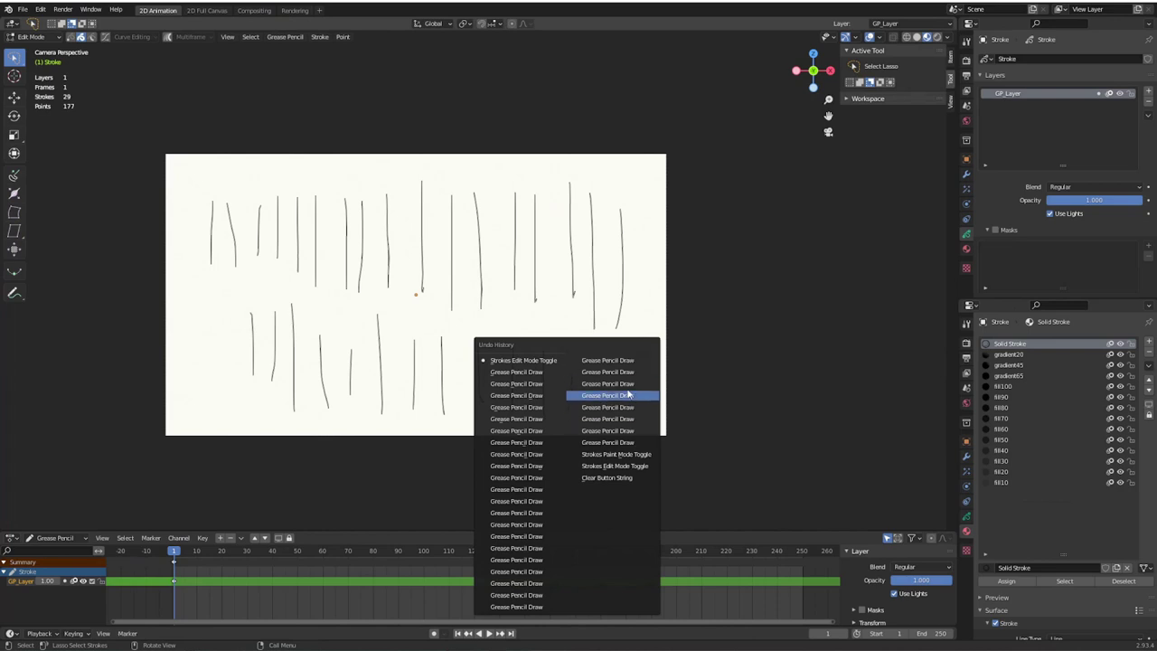
- Jump between the 6-stroke Draw and 29-stroke Edit Mode history states, and set brush colour to Vertex Color
left_click(627, 386)
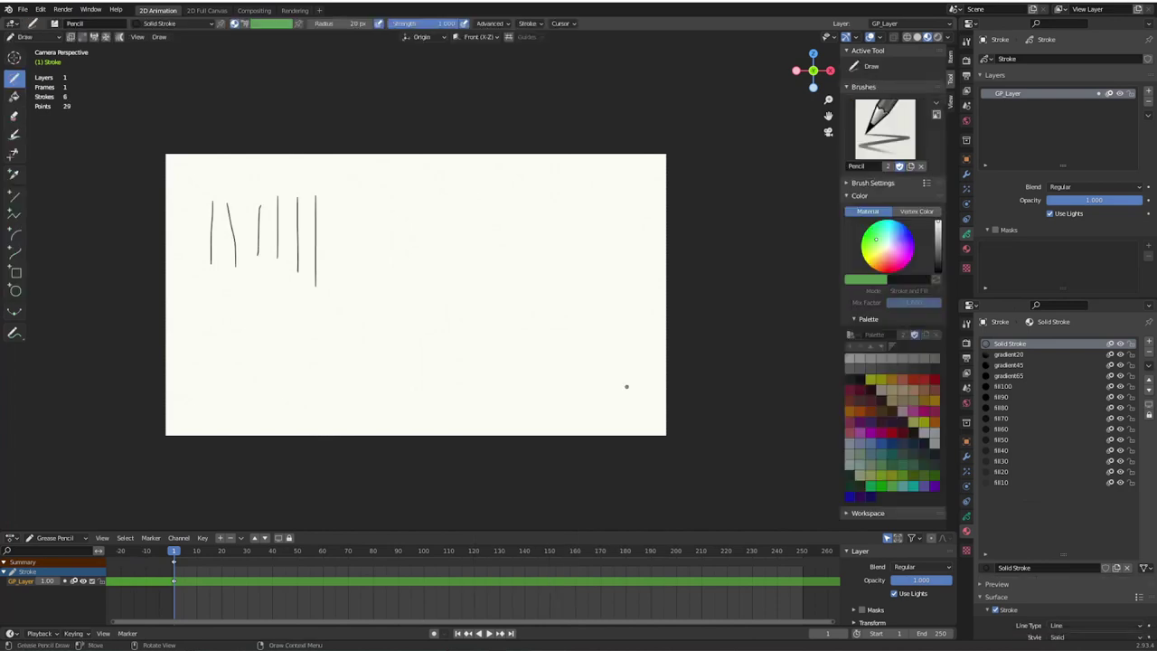
key("ctrl+alt+z")
left_click(596, 390)
key("ctrl+alt+z")
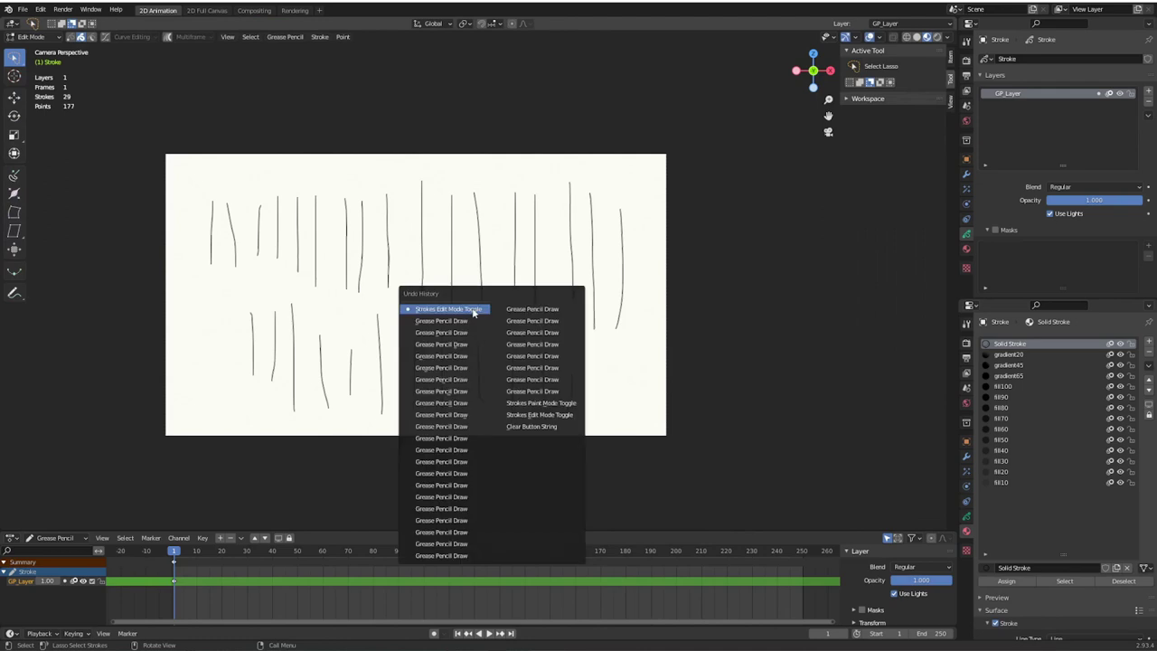
left_click(541, 356)
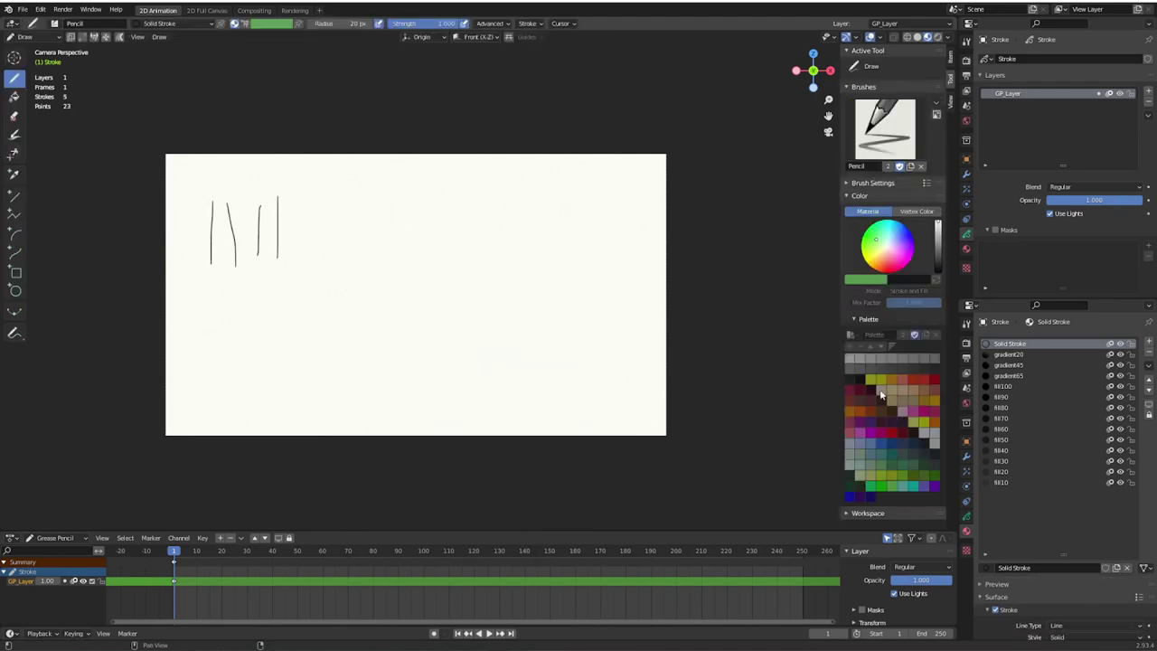
left_click(917, 213)
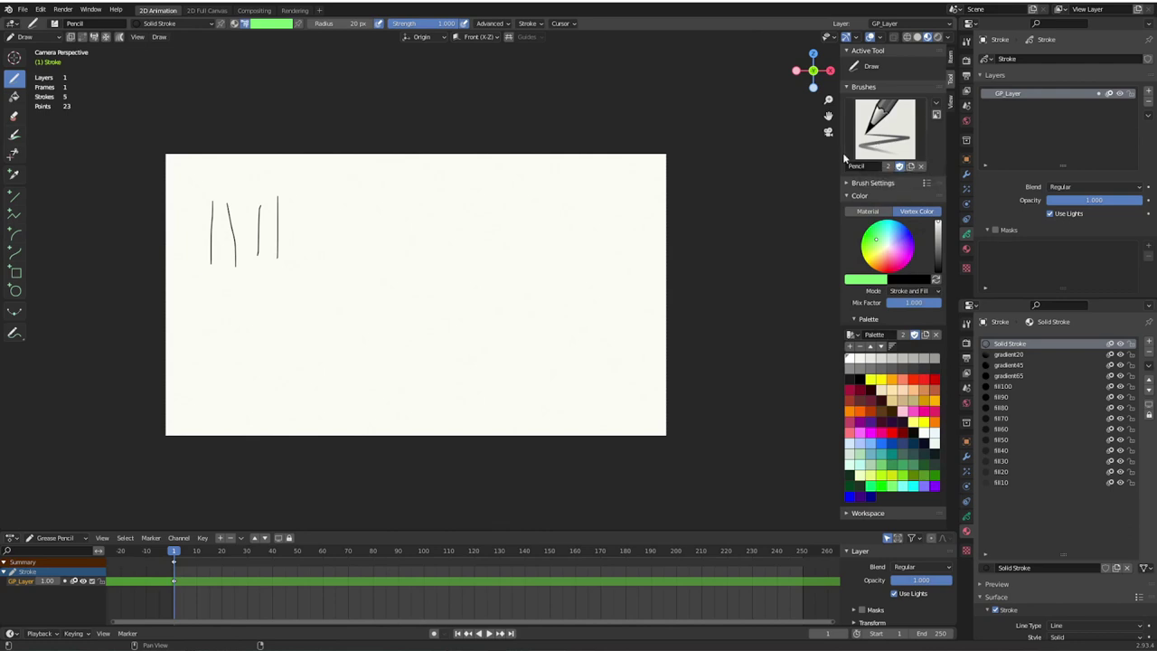
key("ctrl+alt+z")
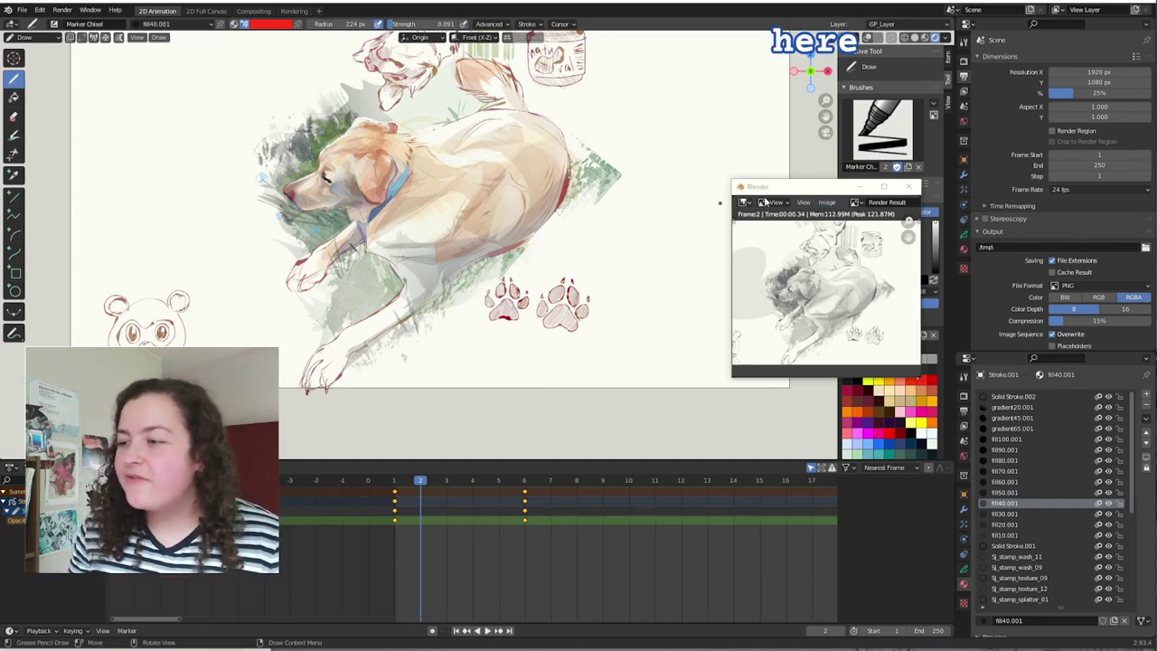
- Move the render preview off the colour settings and open the Viewport Overlays dropdown
left_click_drag(804, 187, 686, 172)
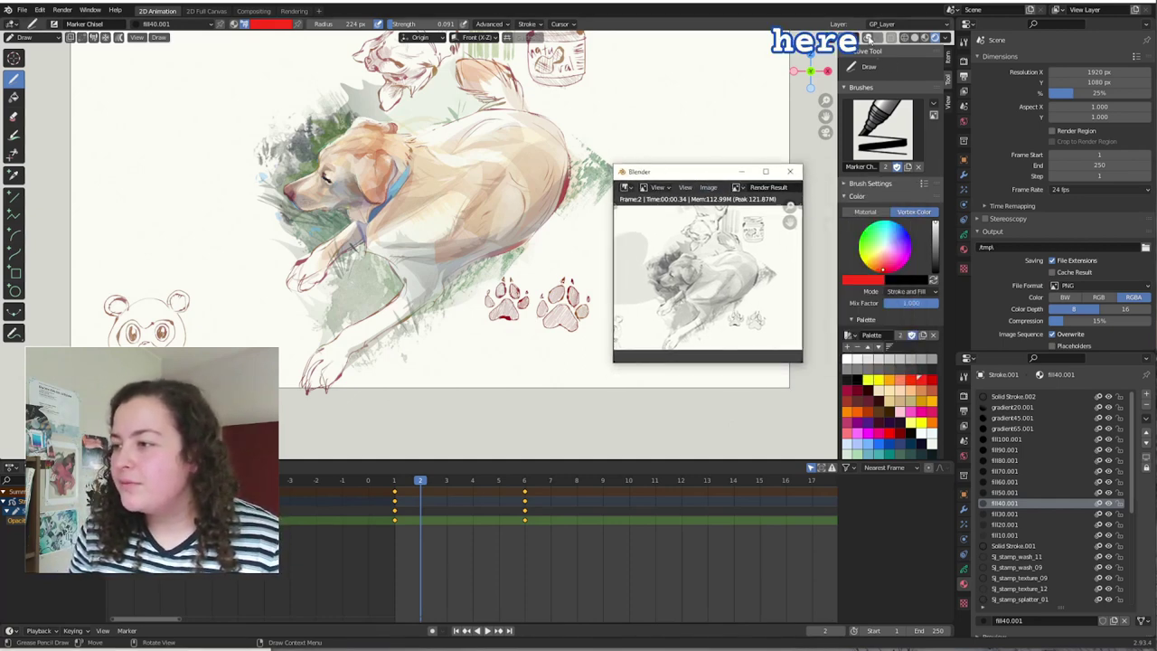
left_click(877, 38)
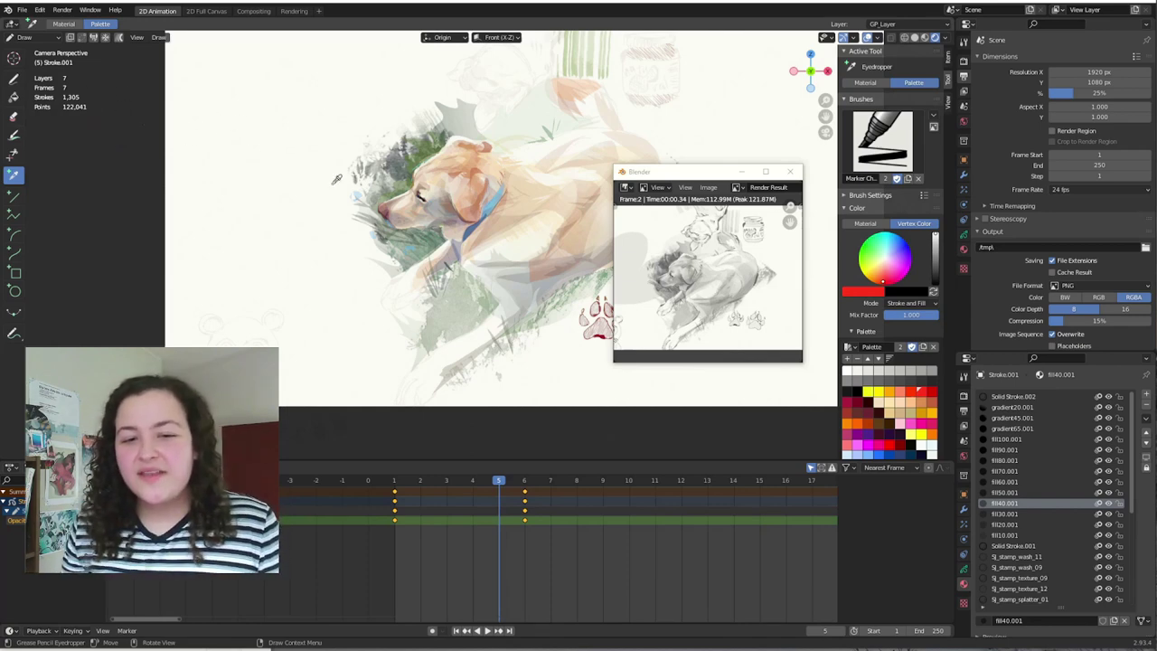
- Add a Simplify modifier to the strokes, set to Adaptive with Factor 0.020
left_click(964, 510)
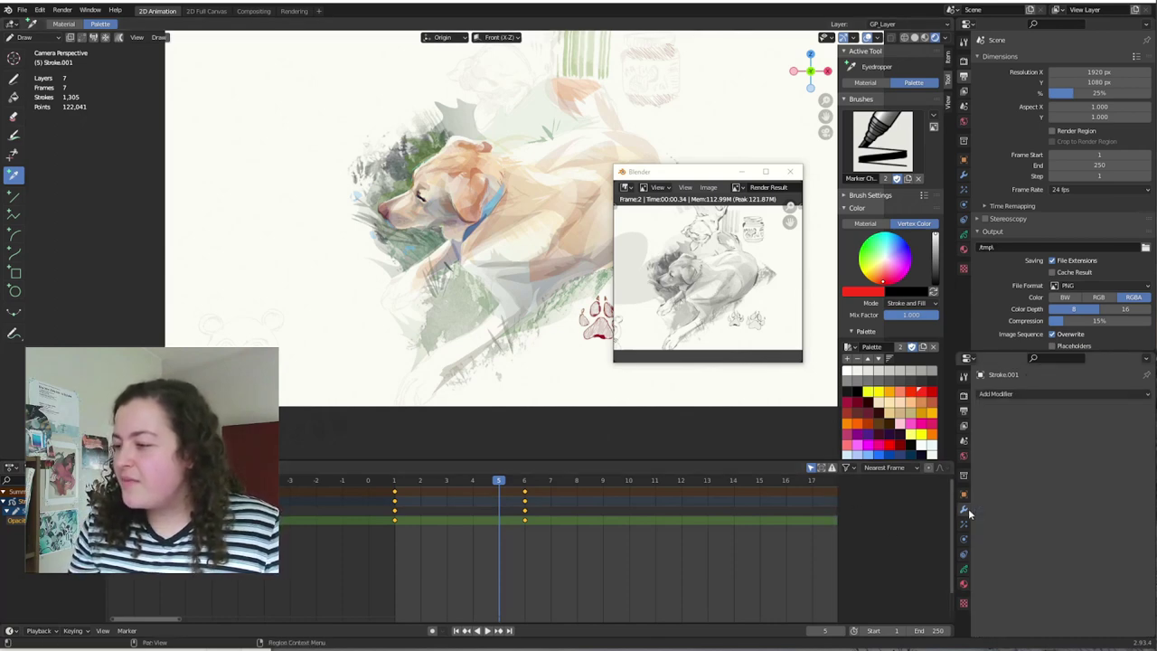
left_click(999, 395)
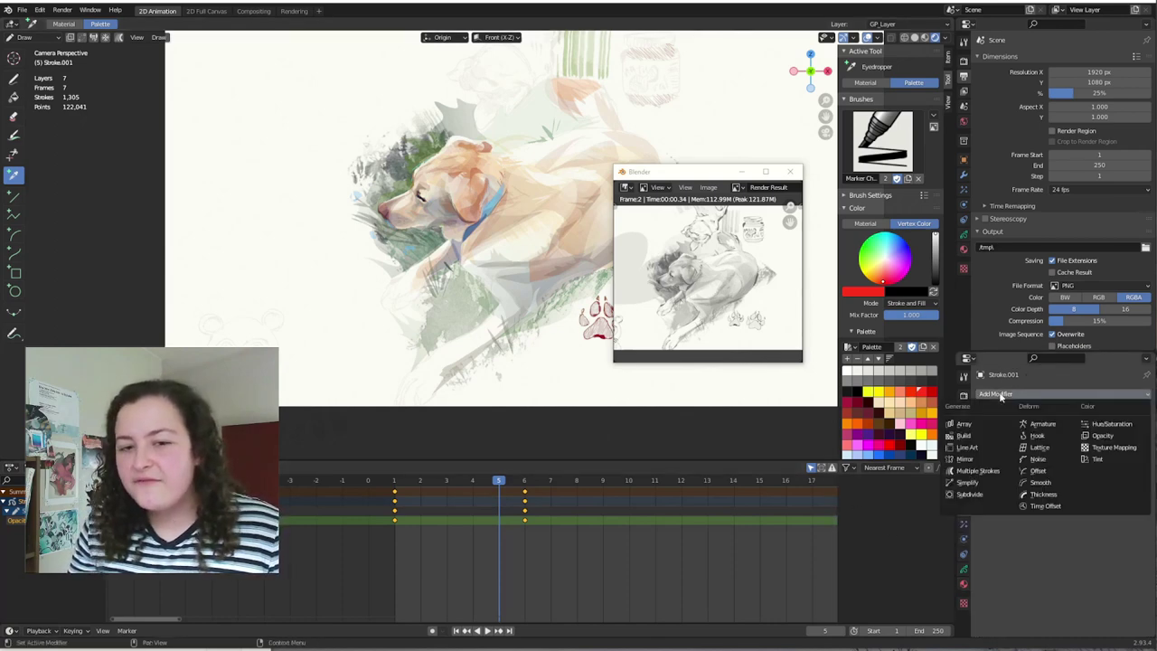
left_click(974, 484)
left_click(1076, 428)
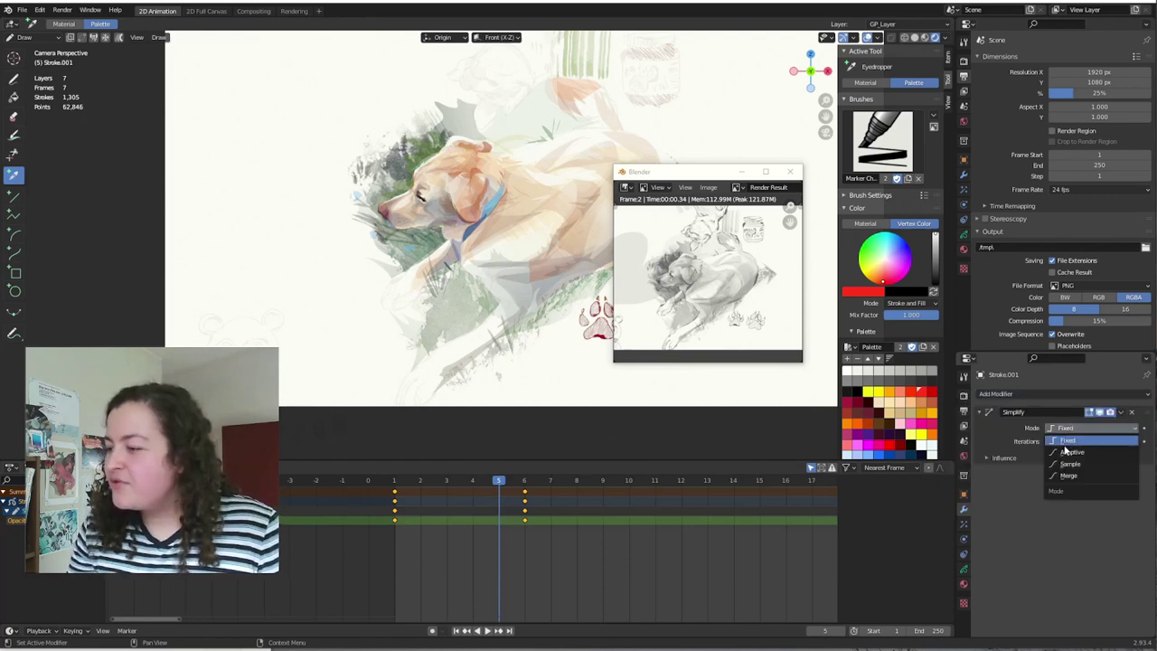
left_click(1066, 452)
left_click(1070, 441)
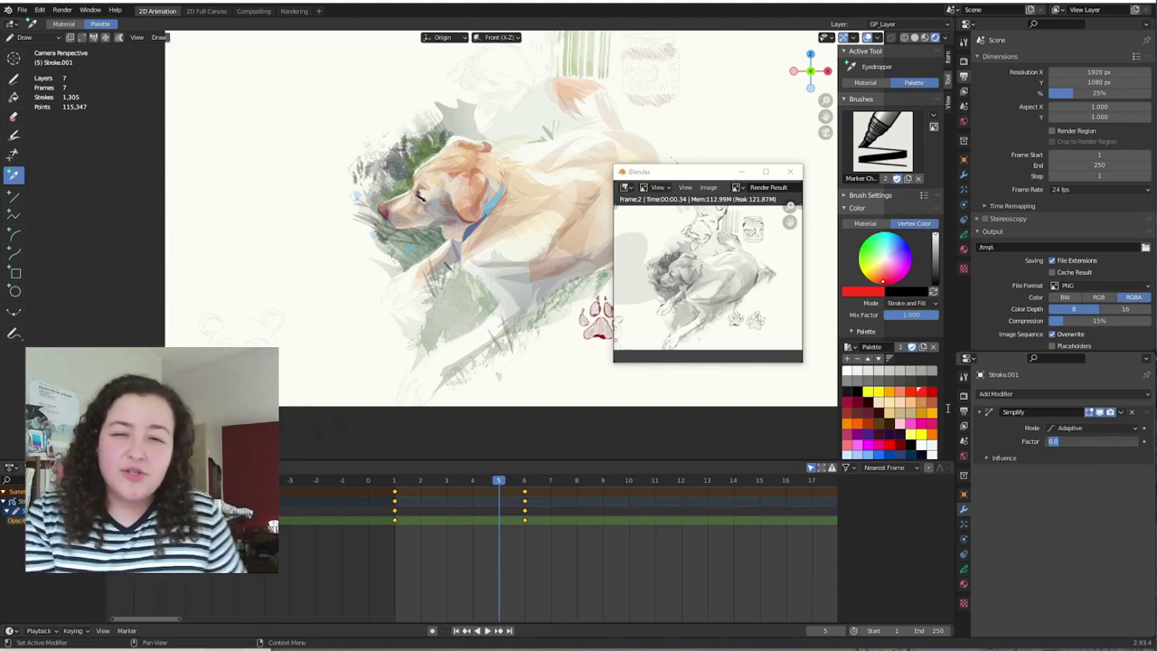
type("0.02")
key("Return")
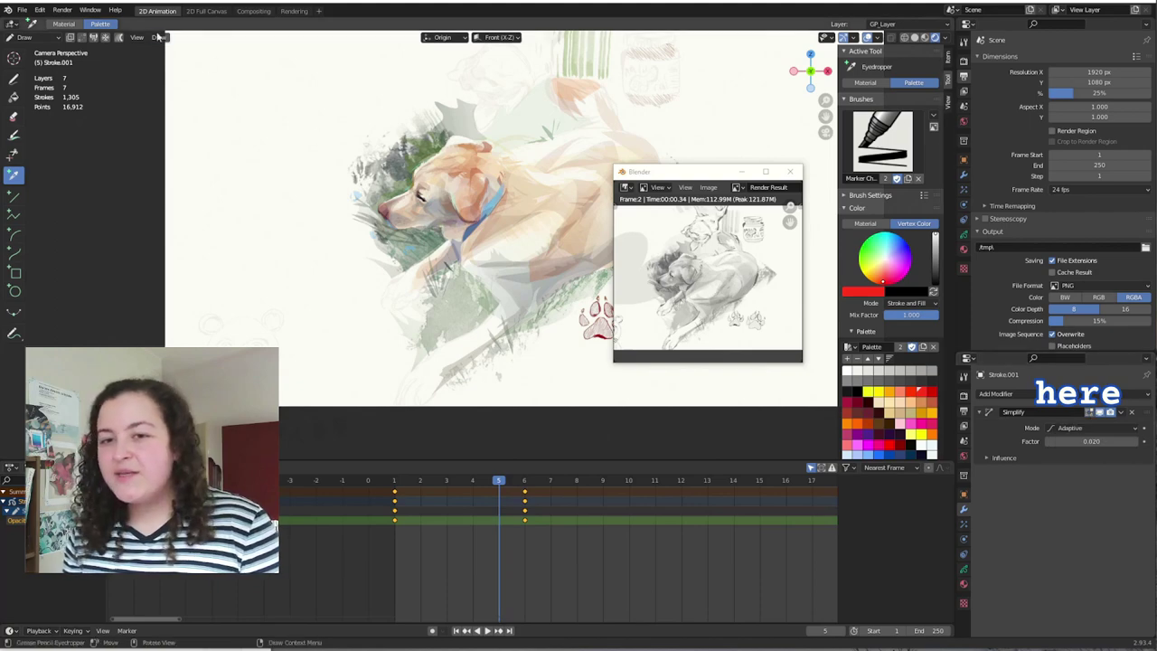
left_click(25, 37)
- Enter Edit Mode and toggle the Simplify modifier's edit-mode display off and on
left_click(33, 60)
left_click(1090, 413)
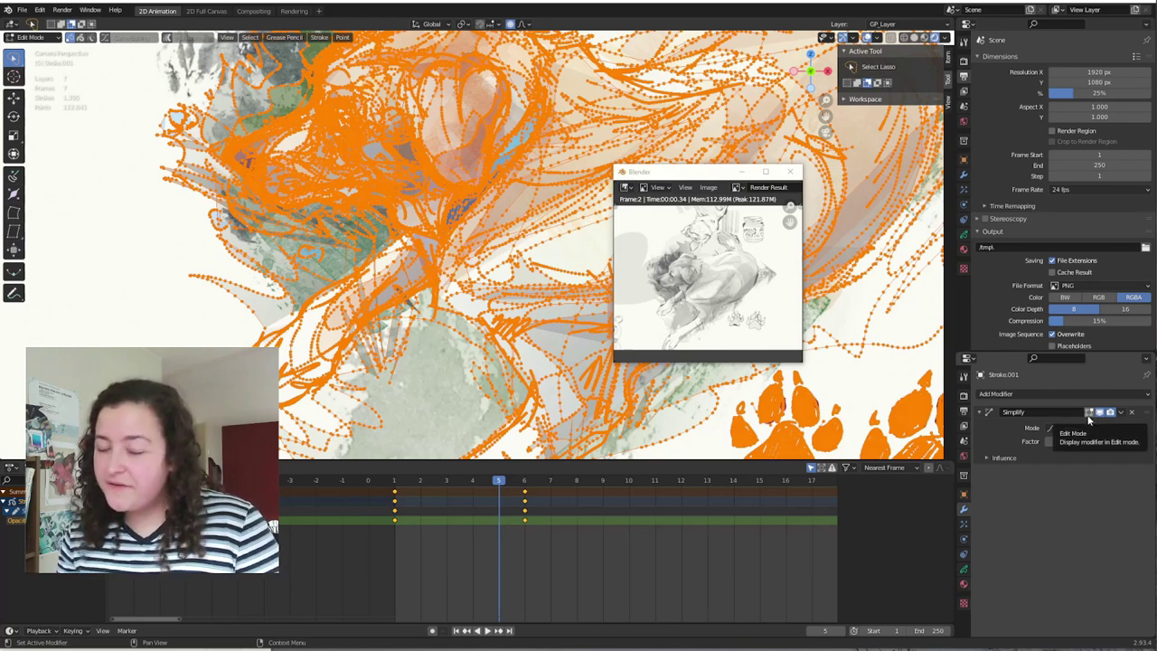
left_click(1090, 414)
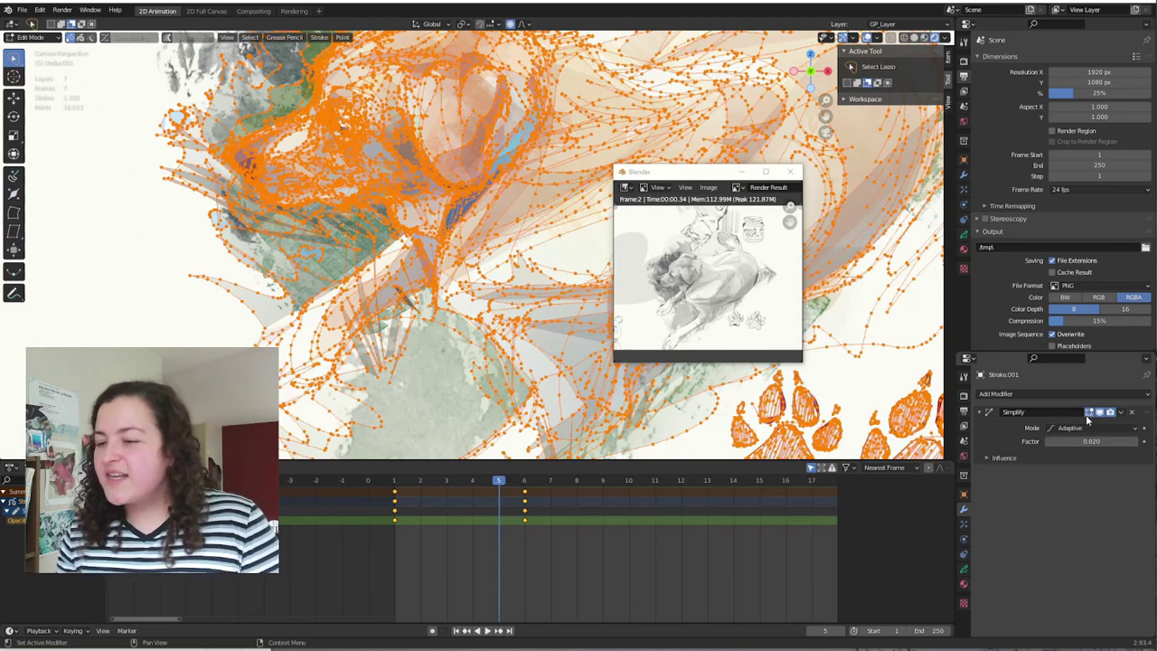
left_click(1090, 414)
left_click(1090, 413)
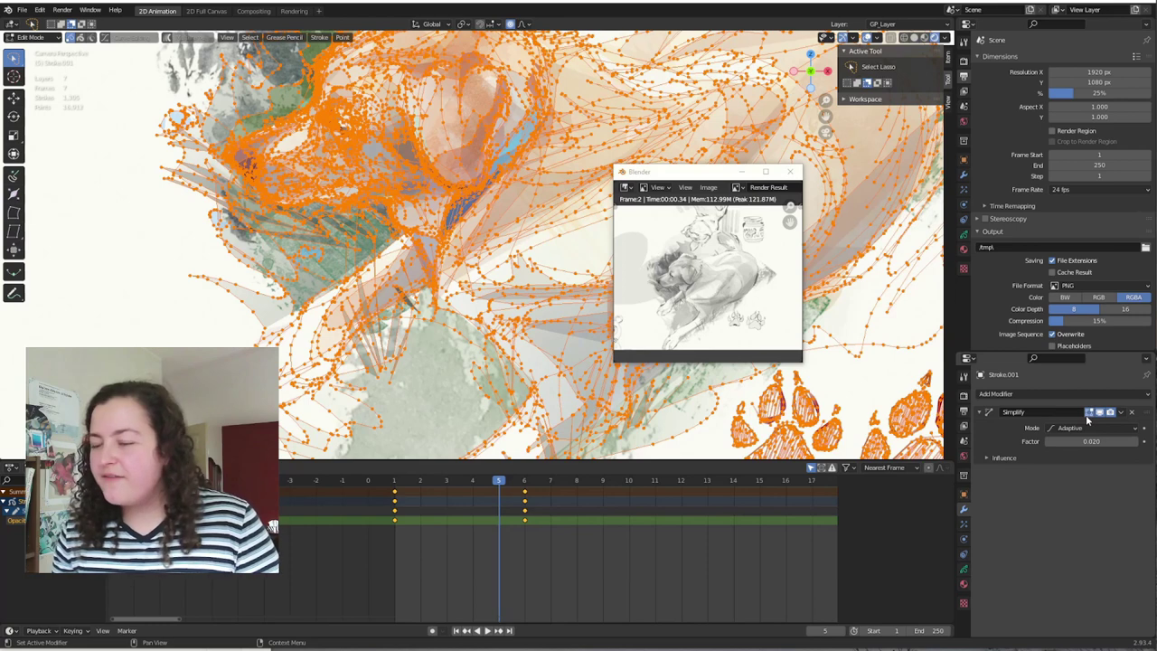
- Deselect all points, try a G move and cancel it, then toggle the edit-mode display again
left_click(444, 415)
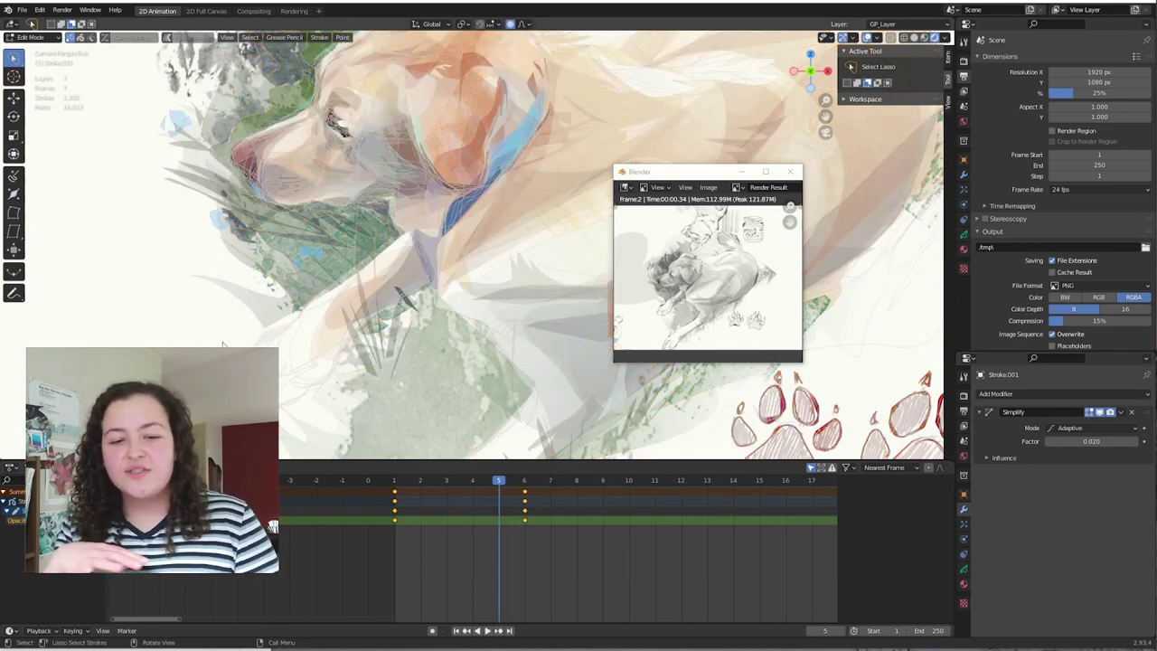
key("g")
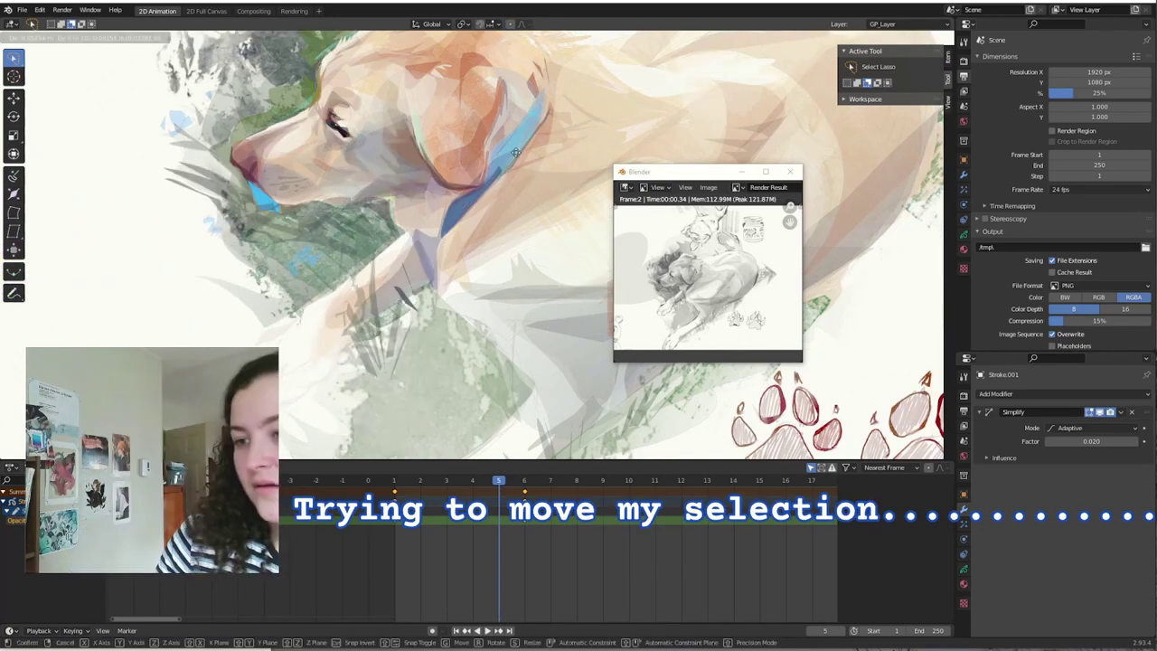
key("Return")
key("Tab")
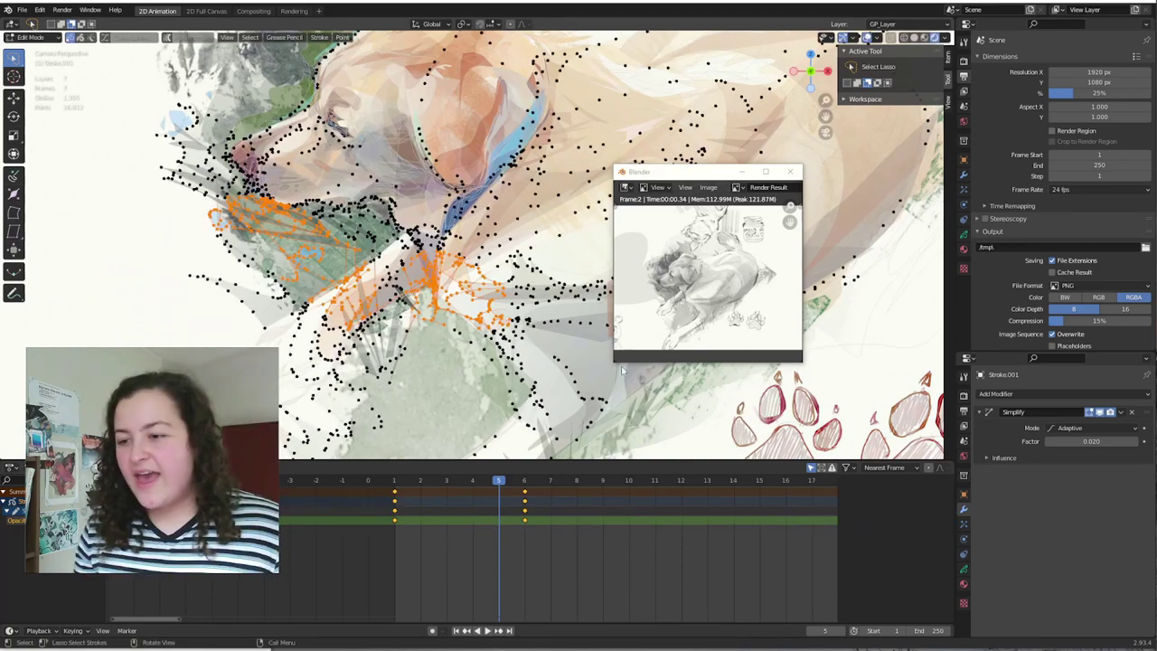
left_click(1090, 412)
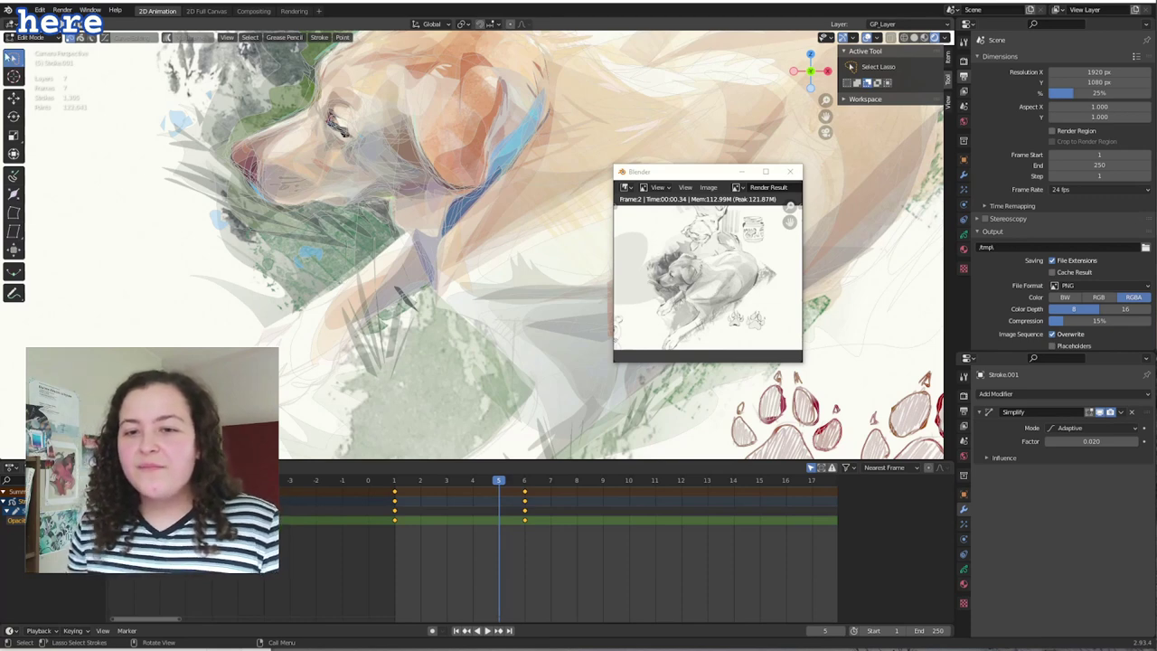
- Switch to lasso selection, lasso the strokes around the dog's head and move some of them
left_click_drag(15, 60, 55, 124)
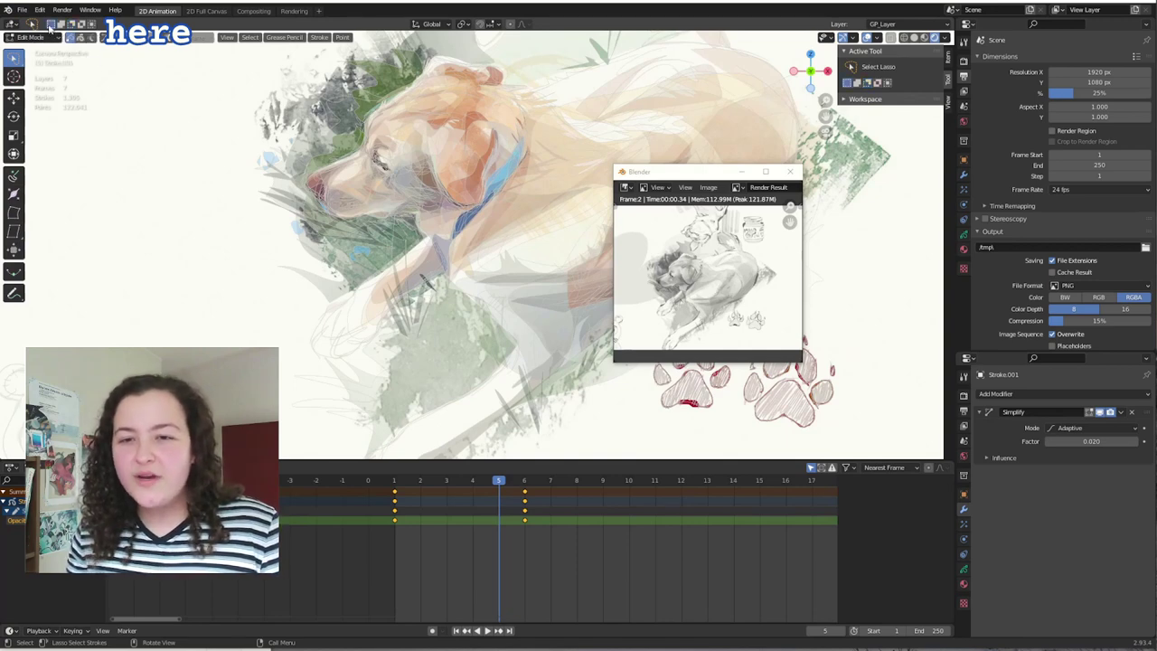
left_click_drag(330, 256, 361, 135)
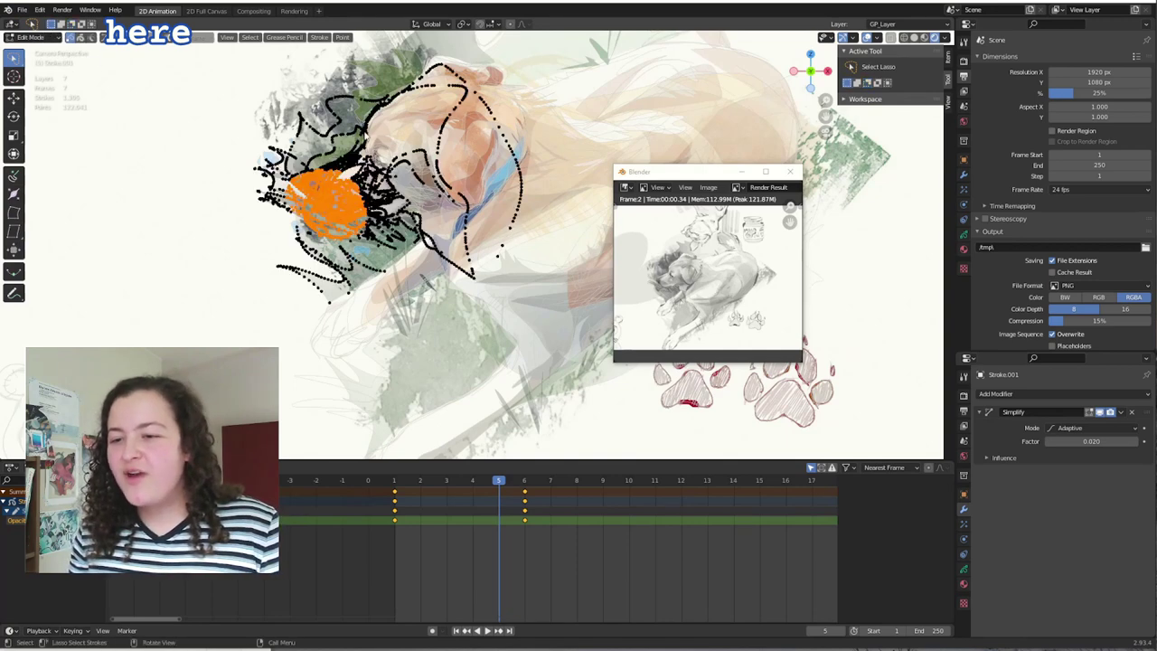
key("g")
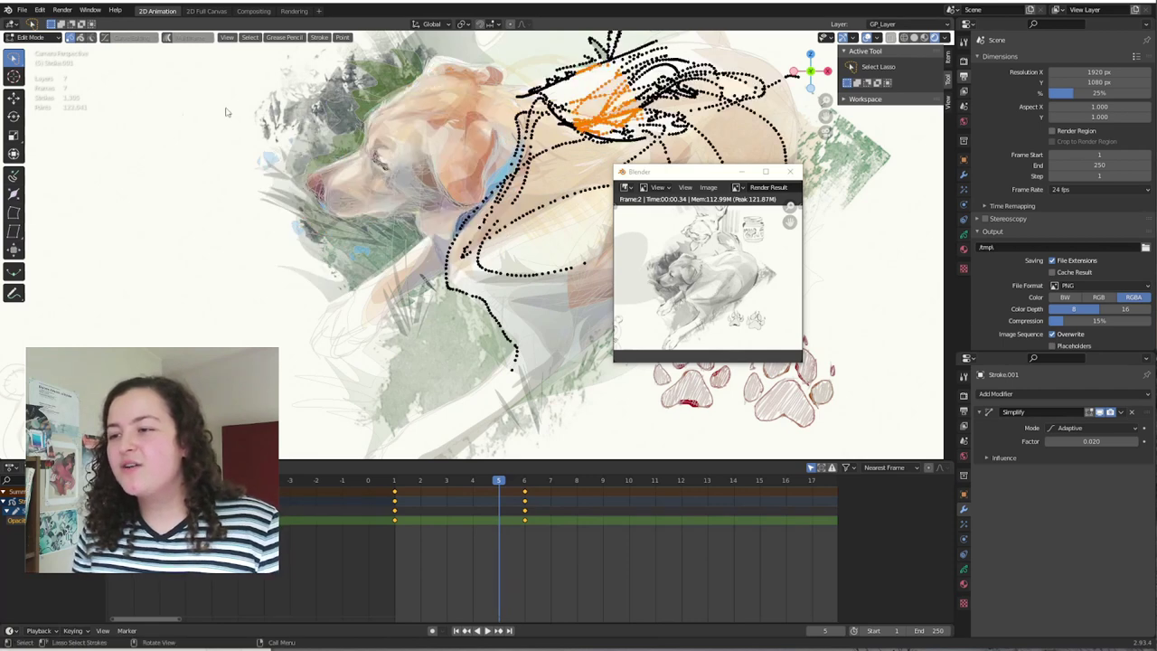
left_click(80, 38)
mouse_move(457, 258)
left_mouse_down()
mouse_move(543, 290)
mouse_move(408, 221)
left_mouse_up()
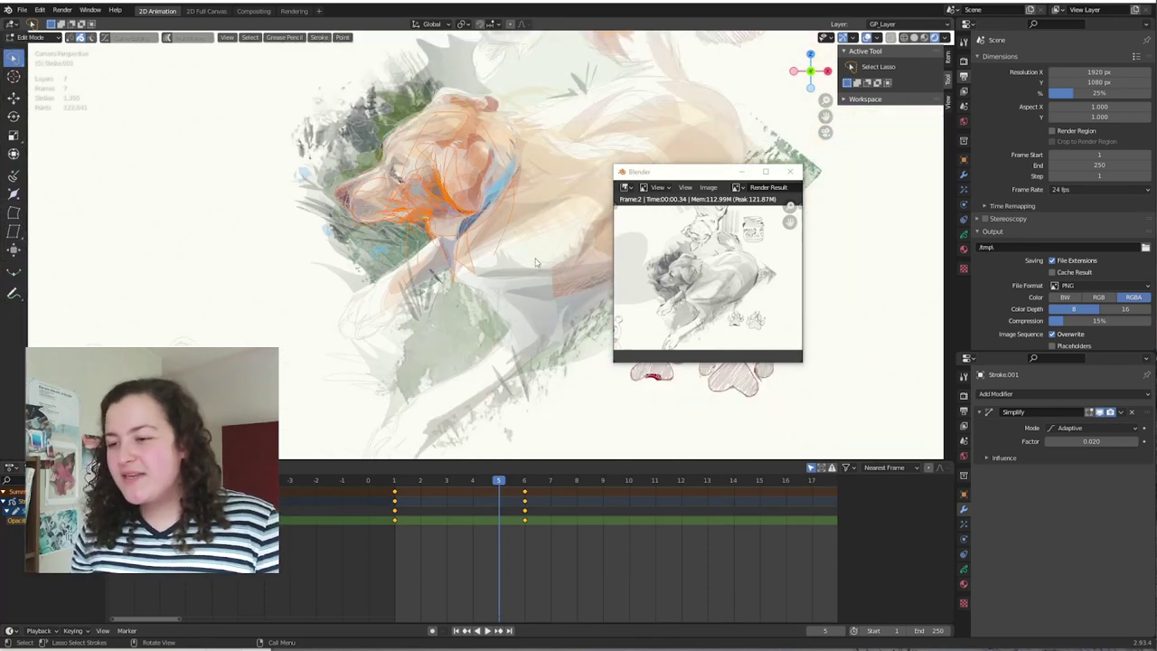
left_click(536, 248)
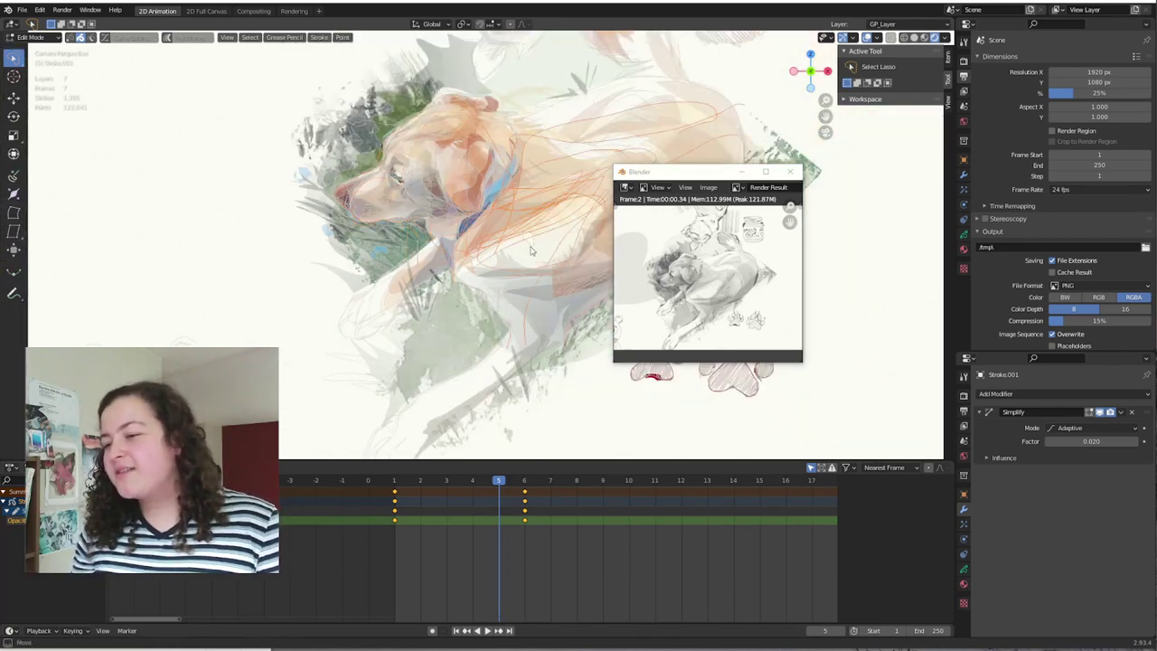
left_click_drag(535, 247, 534, 249)
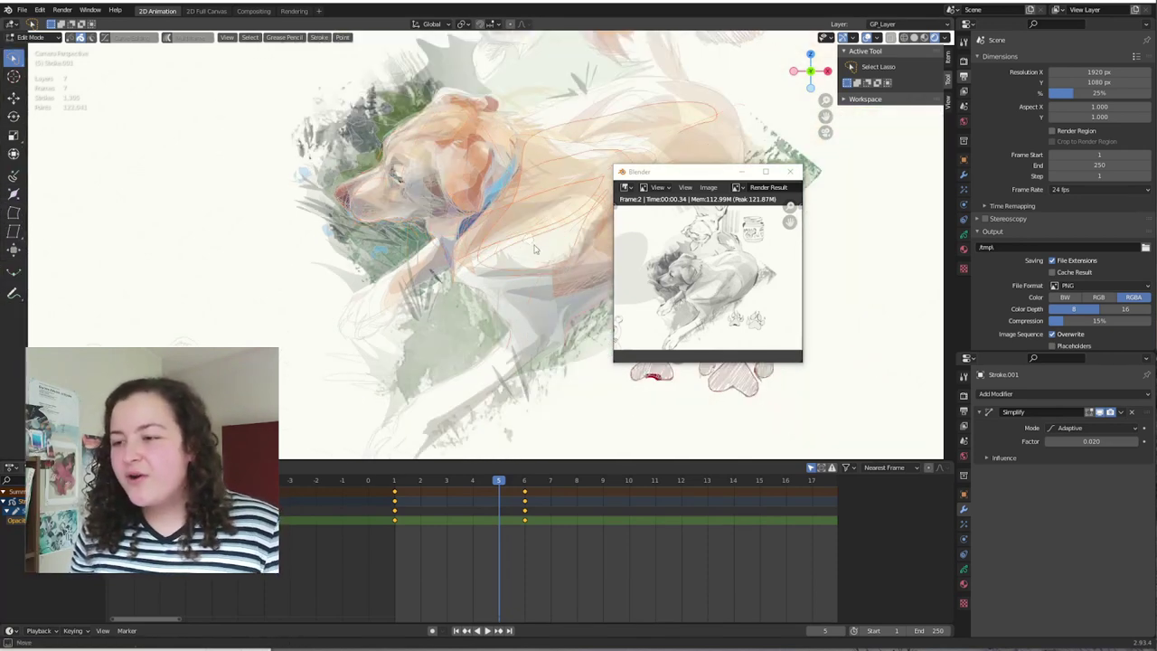
left_click(470, 165)
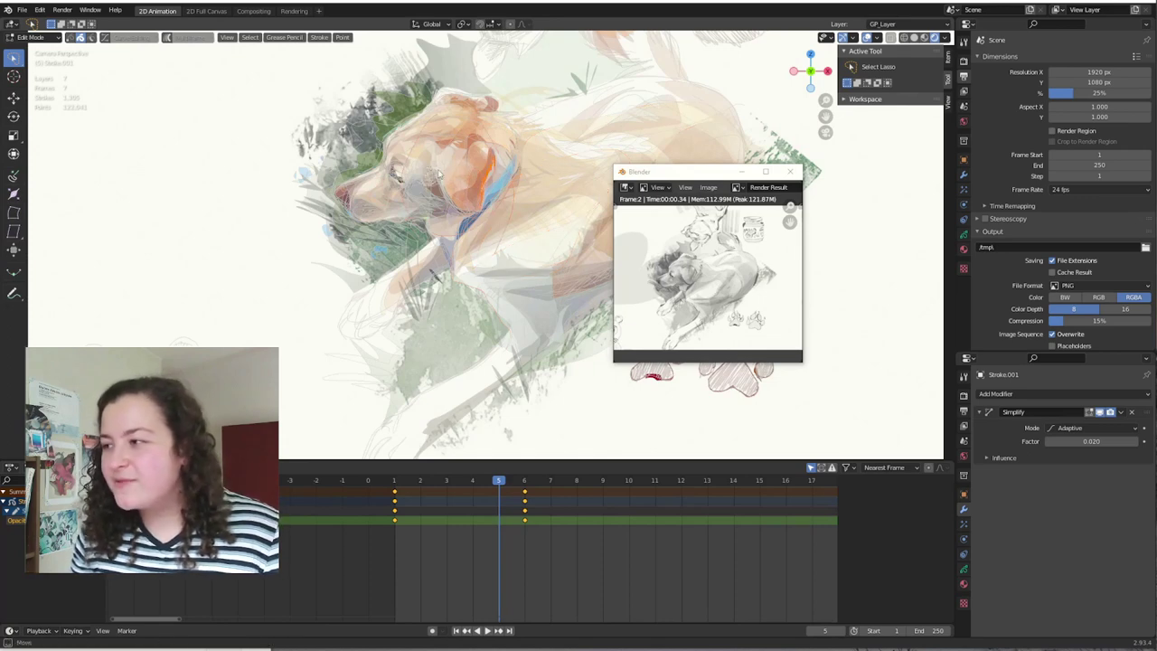
- Ctrl-lasso the snout strokes out of the selection, leaving only a small stroke by the eye
left_click(430, 183)
left_click(400, 194)
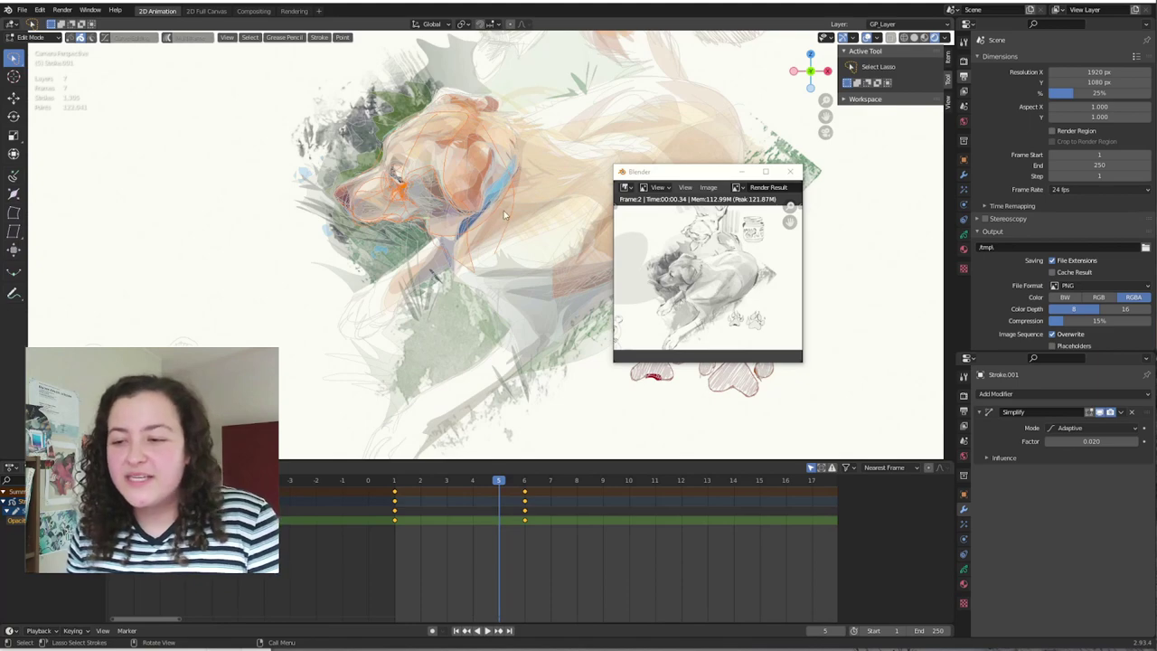
scroll(504, 214, "up", 3)
scroll(426, 215, "down", 1)
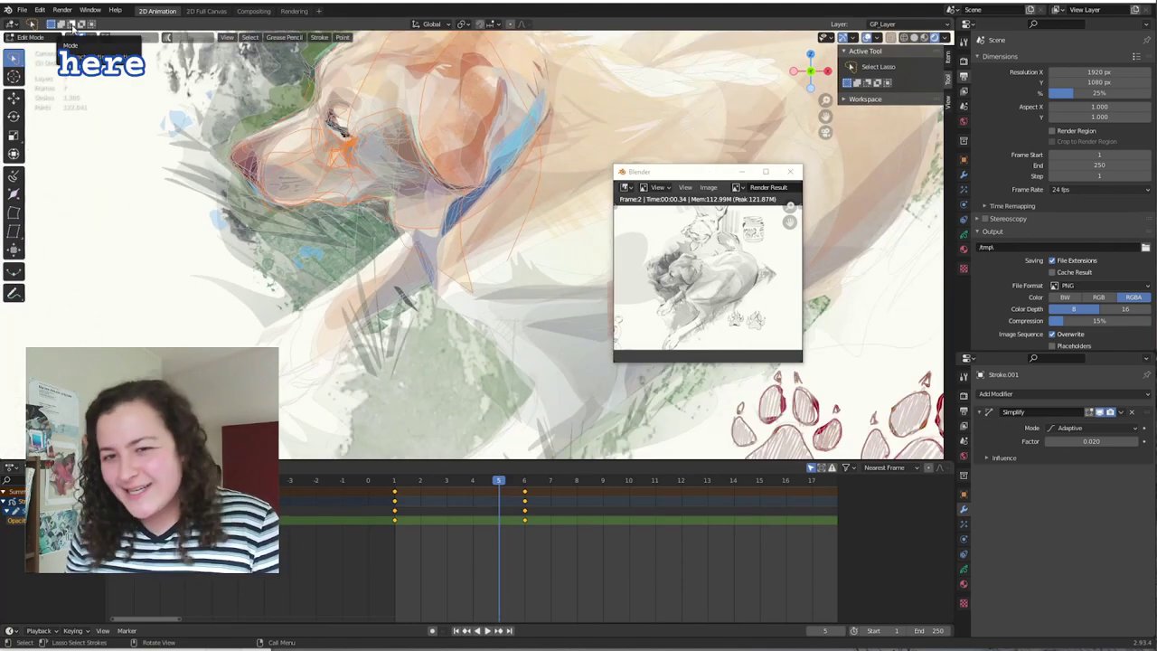
middle_click_drag(228, 171, 419, 283)
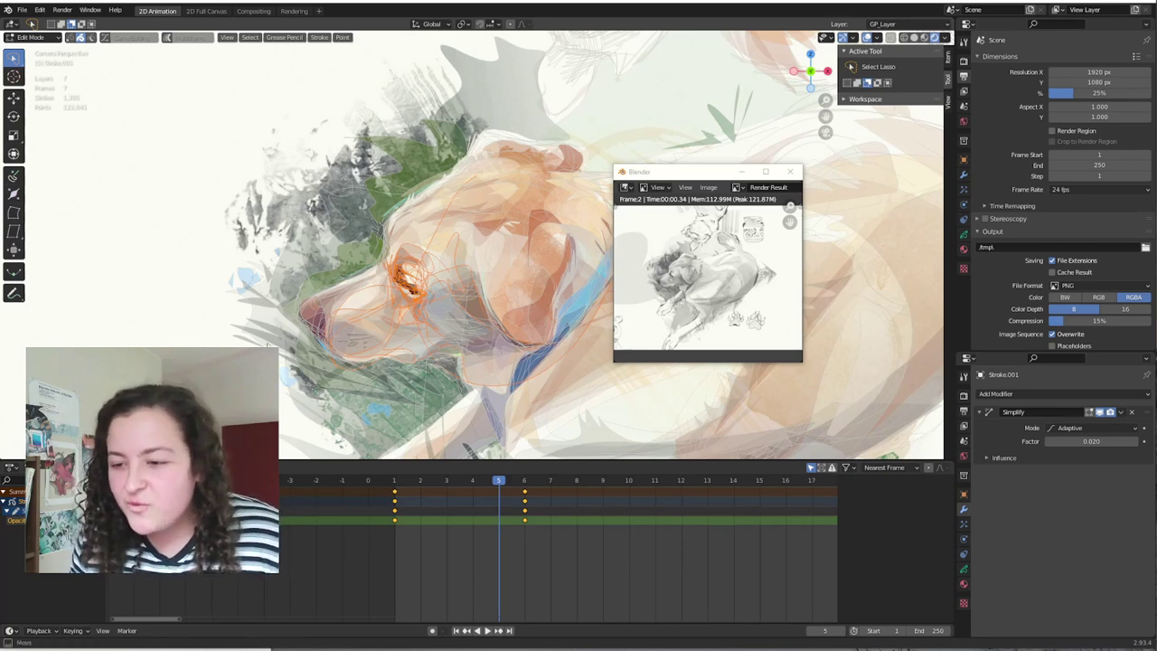
mouse_move(387, 302)
left_mouse_down()
mouse_move(398, 362)
mouse_move(432, 305)
mouse_move(474, 377)
left_mouse_up()
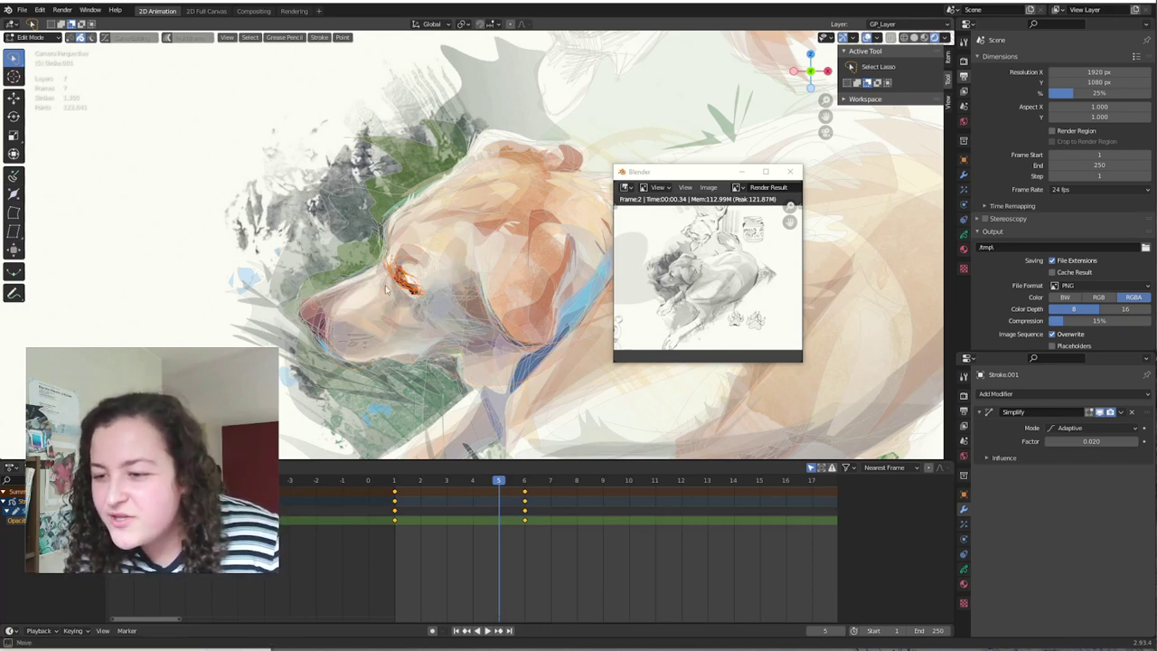
scroll(393, 321, "up", 2)
scroll(389, 325, "down", 3)
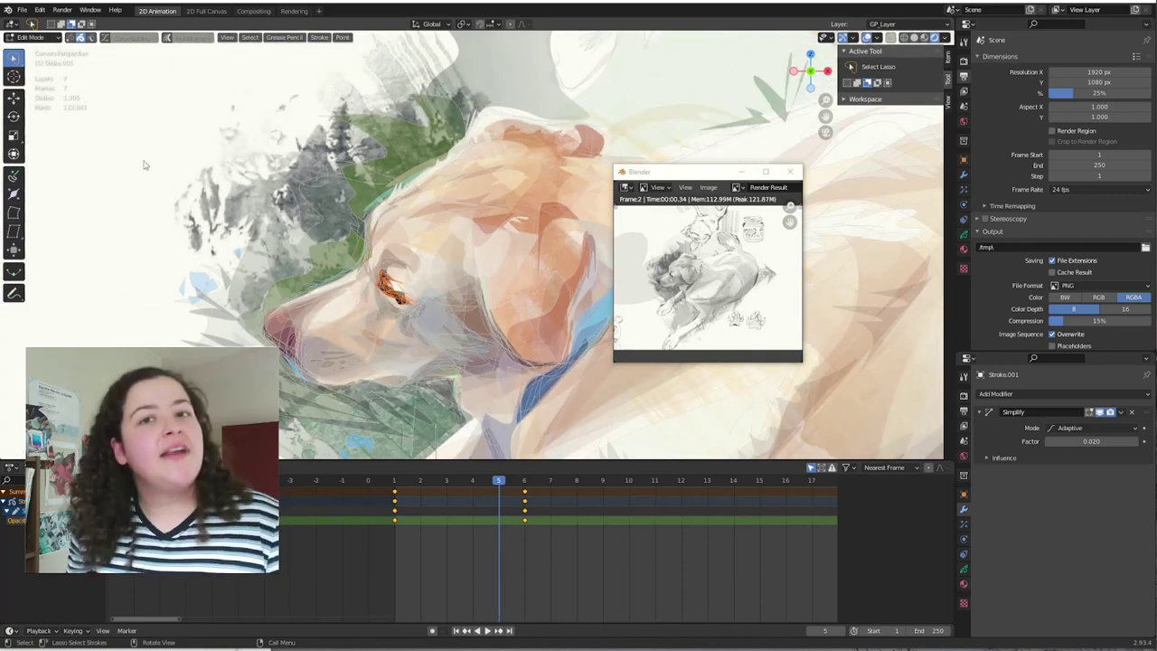
- Set the Keymap preference Spacebar Action to Tools
left_click(21, 10)
mouse_move(40, 9)
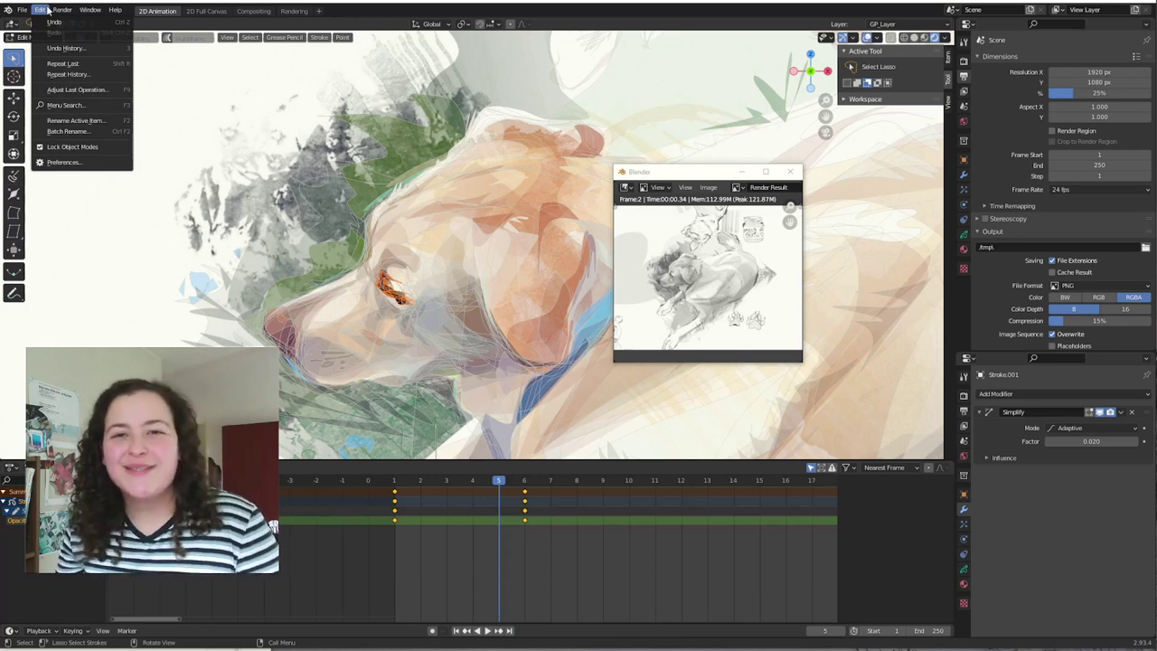
left_click(88, 161)
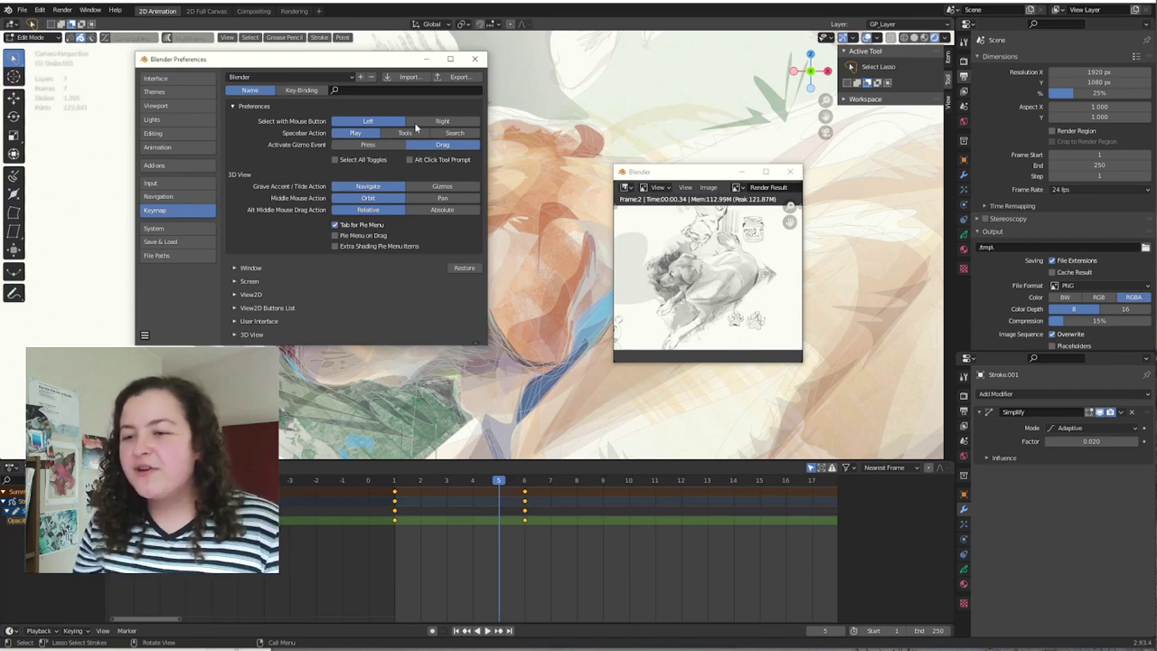
left_click(404, 133)
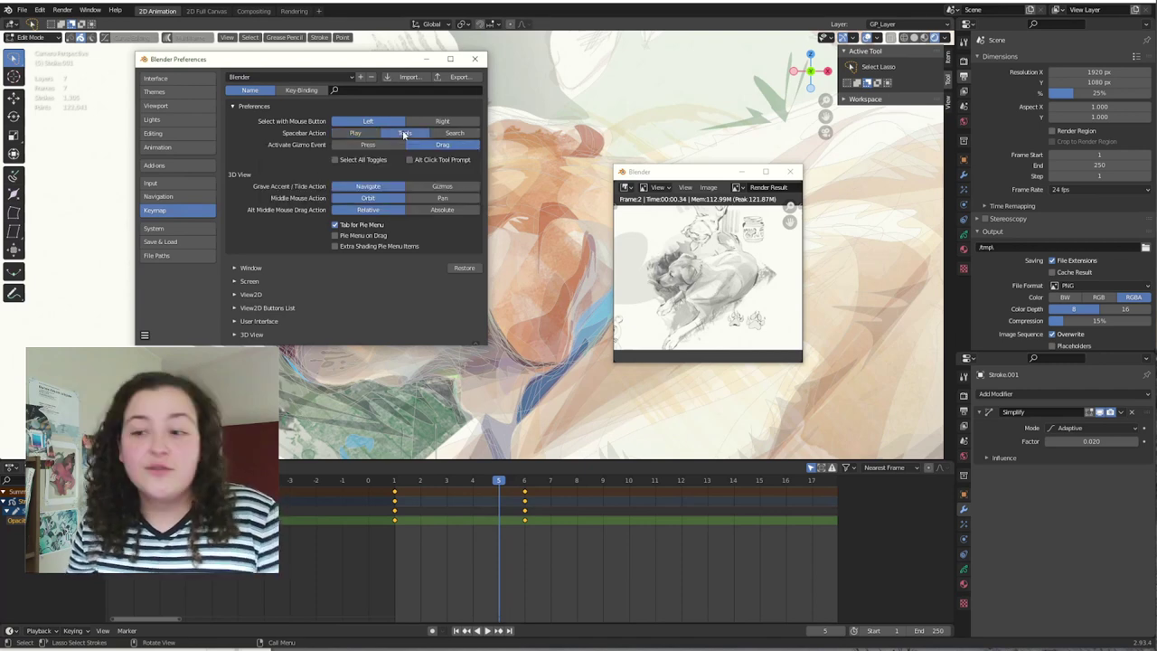
left_click(474, 58)
- Test the spacebar tools popup in Object mode and in Draw mode
key("space")
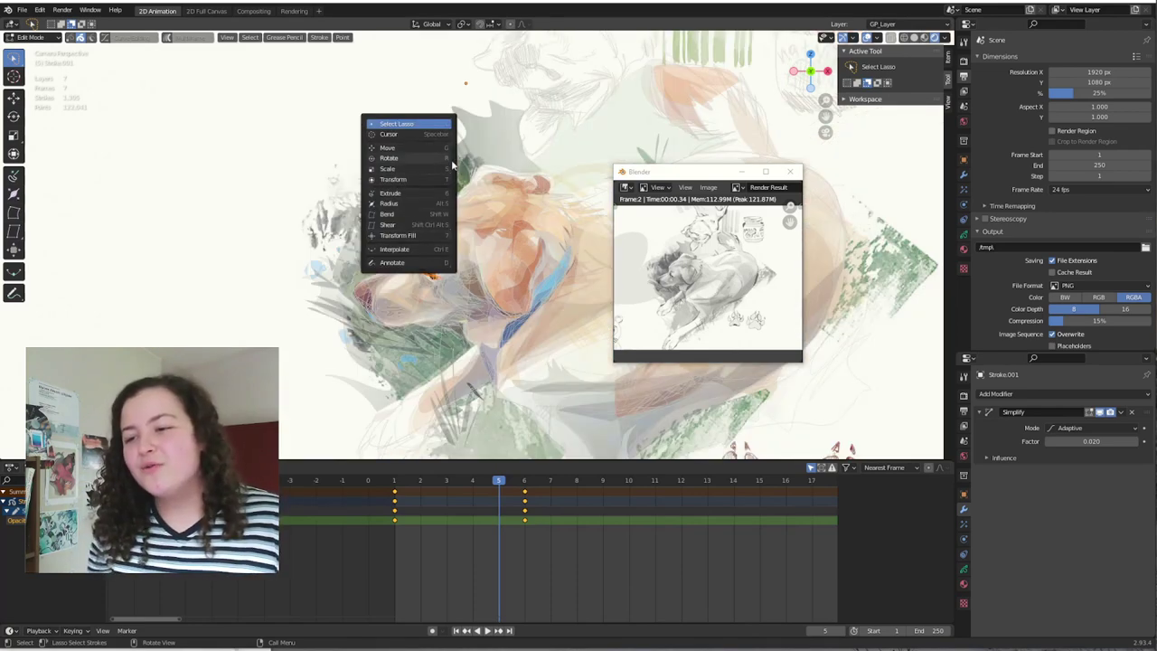
key("Tab")
key("space")
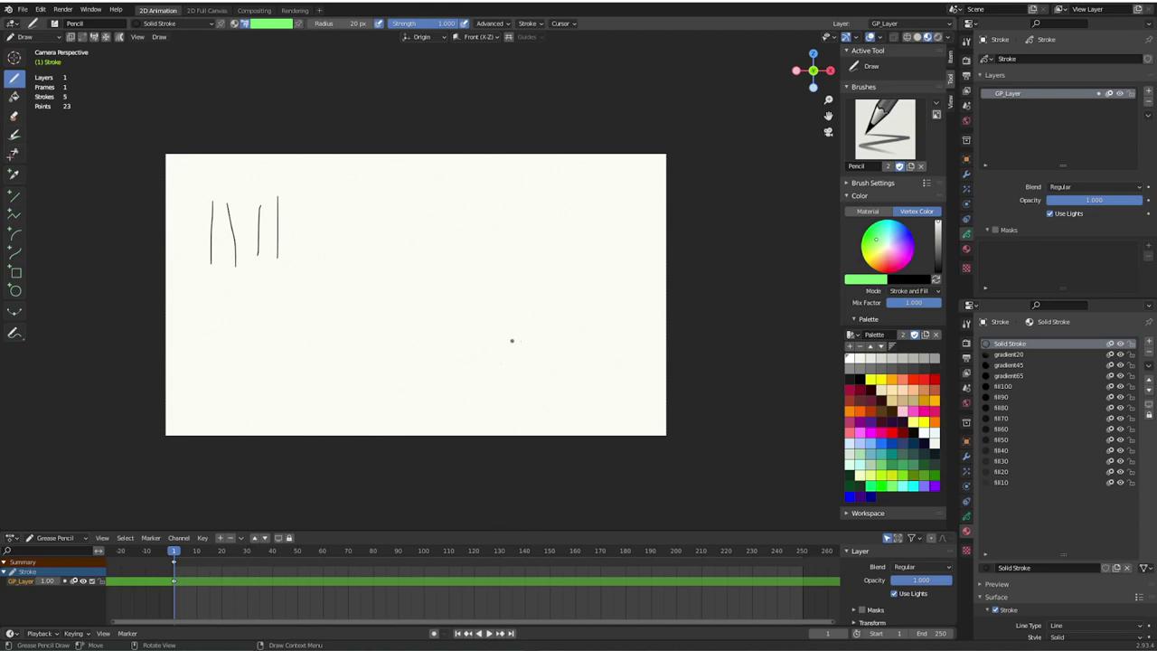
- Orbit away from the camera and snap back to camera view with Numpad 0, twice
mouse_move(375, 260)
middle_mouse_down()
mouse_move(388, 266)
mouse_move(385, 302)
mouse_move(383, 261)
mouse_move(385, 294)
mouse_move(406, 312)
middle_mouse_up()
key("KP_0")
mouse_move(394, 351)
middle_mouse_down()
mouse_move(419, 352)
mouse_move(389, 375)
middle_mouse_up()
key("KP_0")
- Filter the Keymap preferences by key binding for 'middle'
left_click(22, 9)
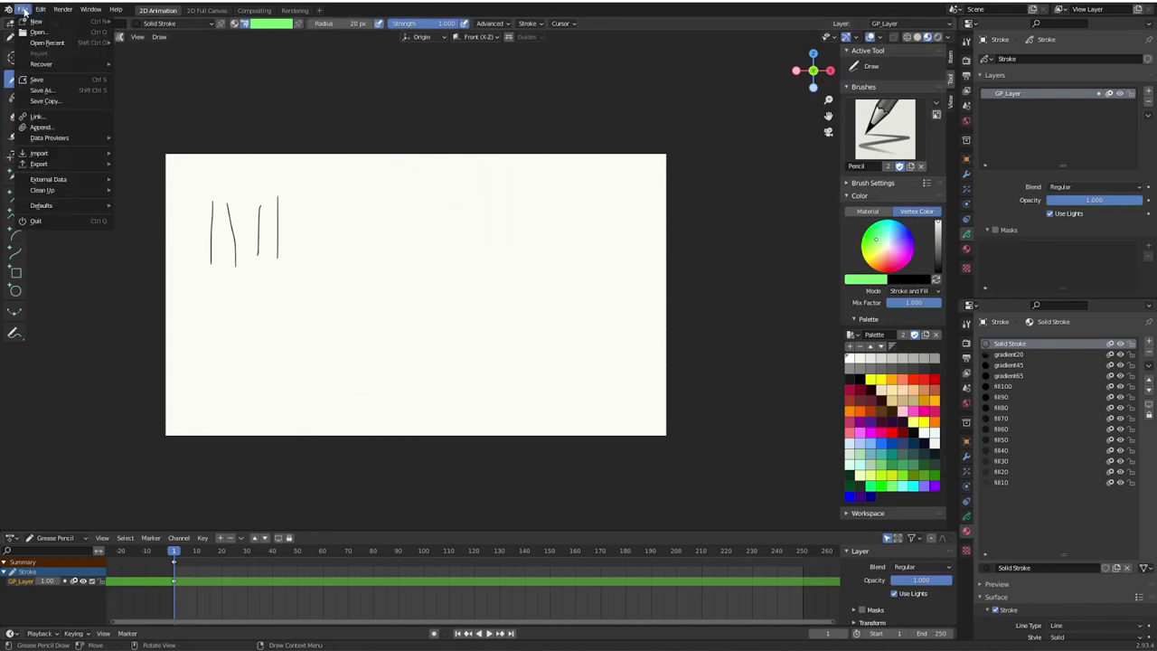
mouse_move(40, 9)
left_click(55, 178)
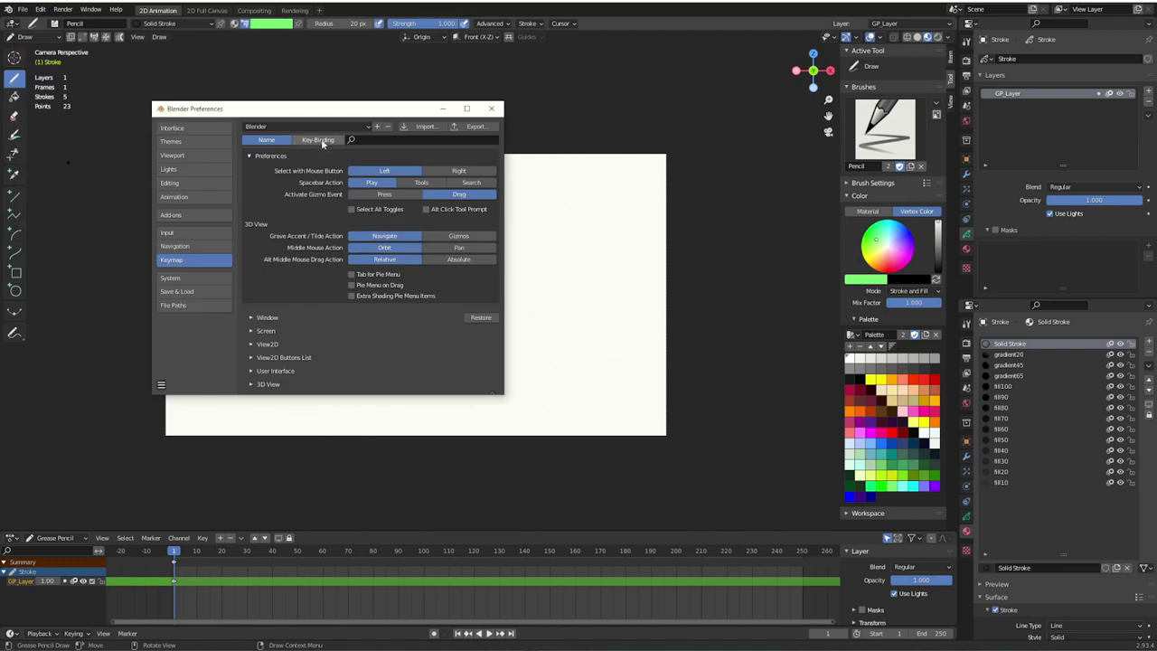
left_click(319, 142)
left_click(405, 143)
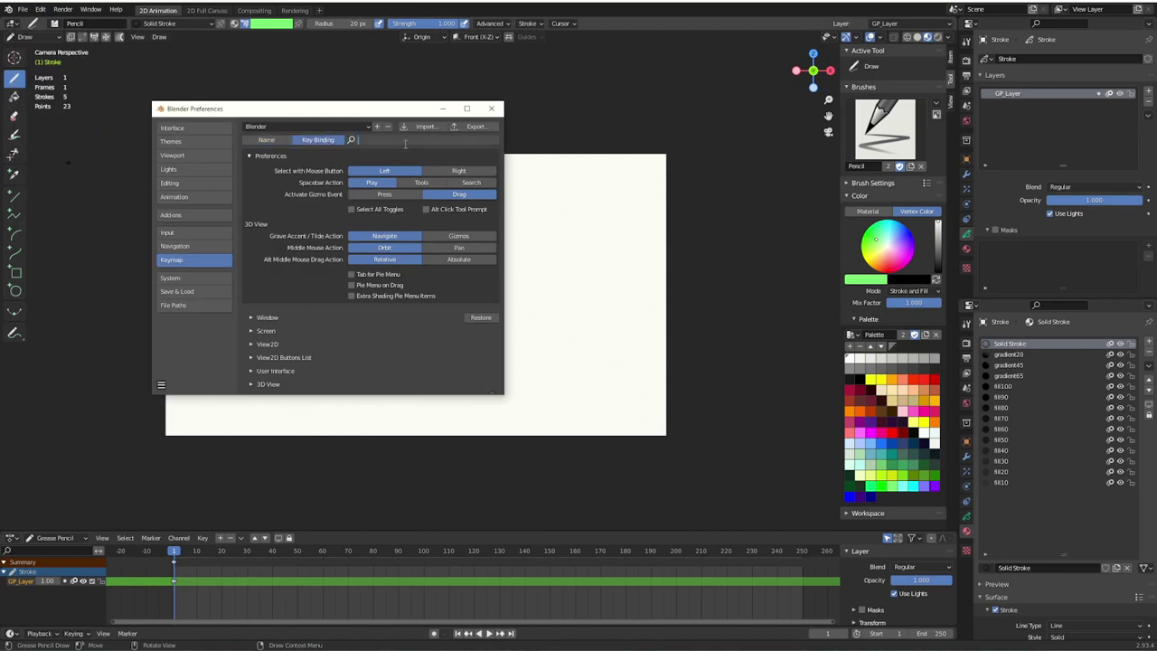
type("middl")
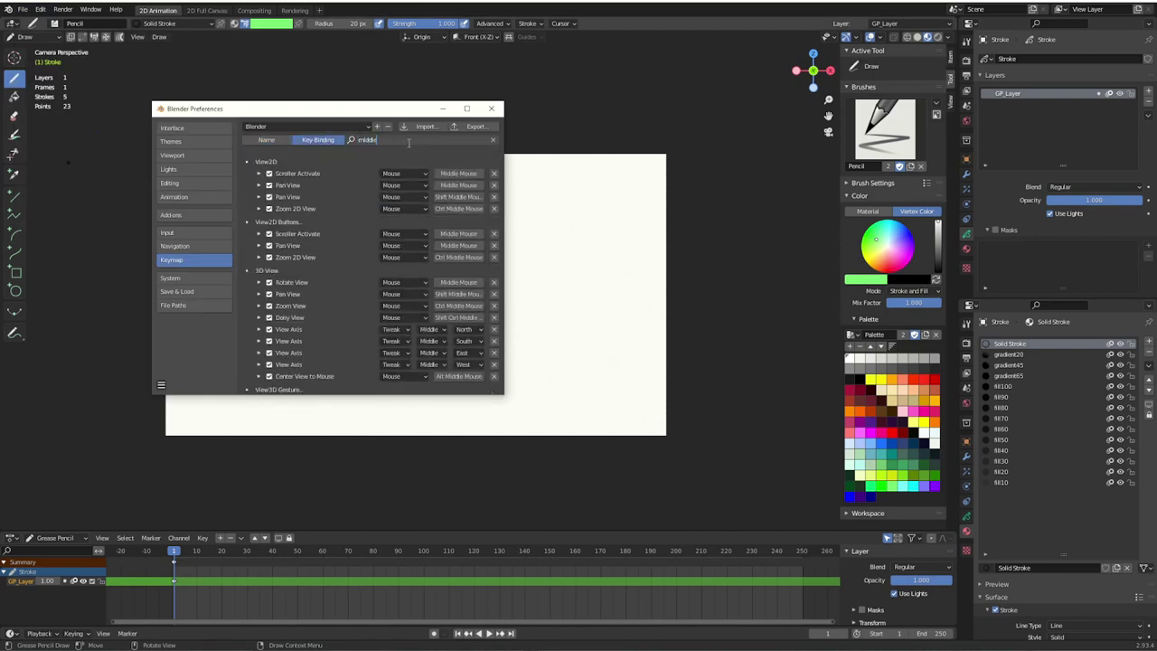
type("e")
key("Return")
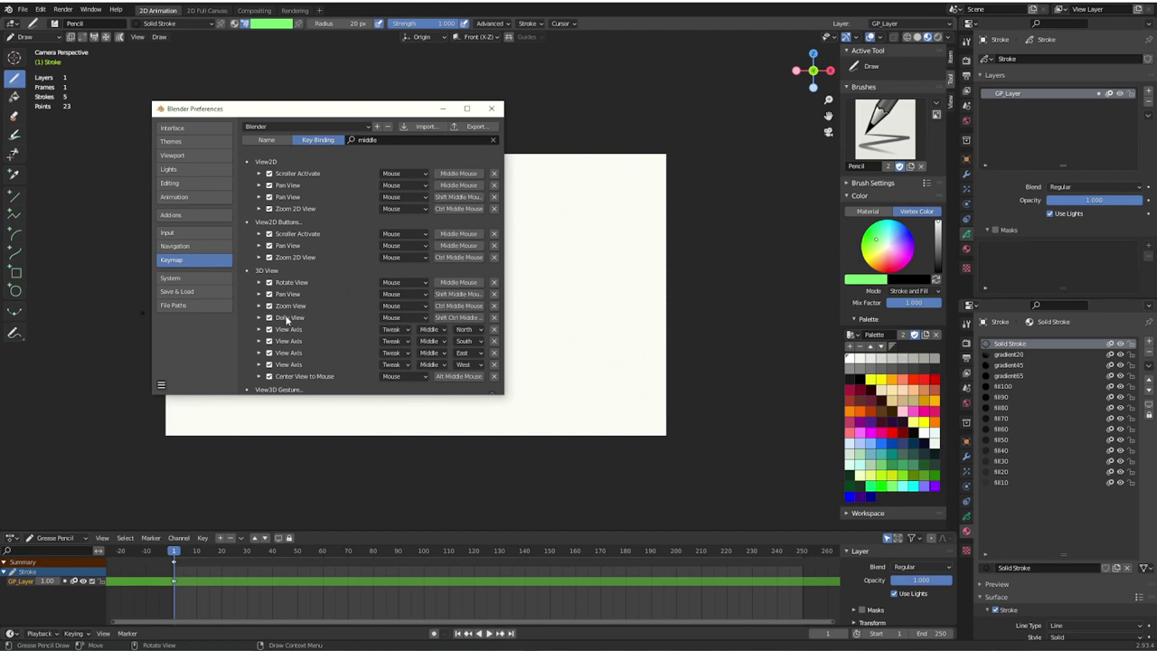
- Delete the Dolly View shortcut and rebind 3D Rotate View to Shift Ctrl Middle Mouse
left_click(492, 321)
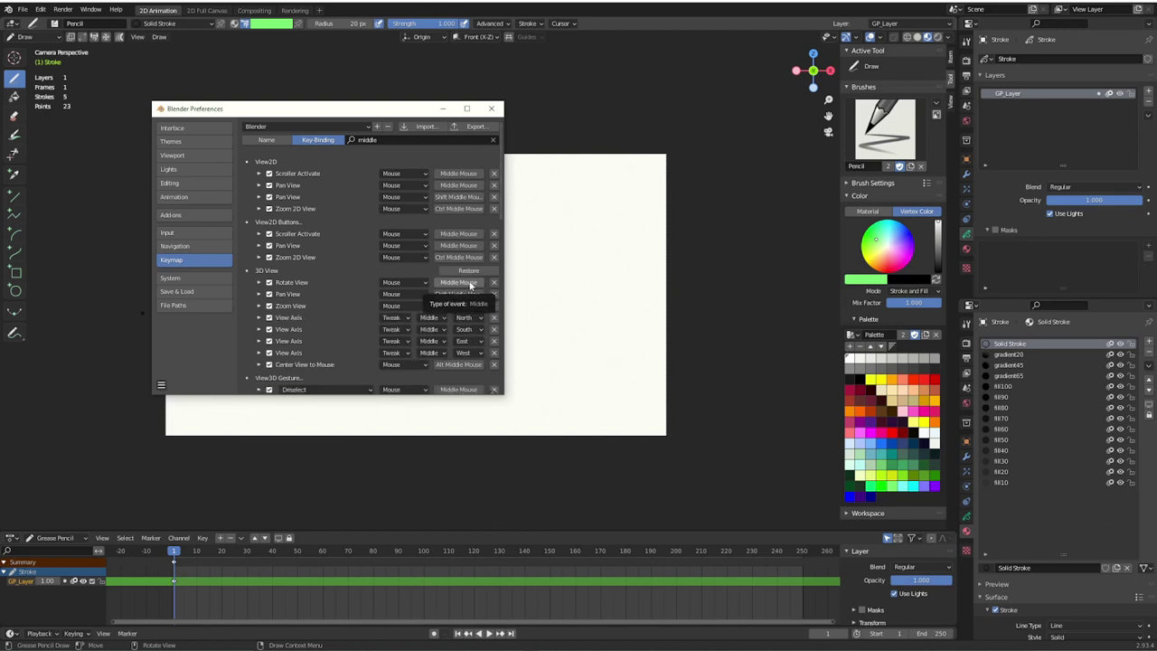
left_click(471, 286)
key("shift")
middle_click(468, 284, "ctrl+shift")
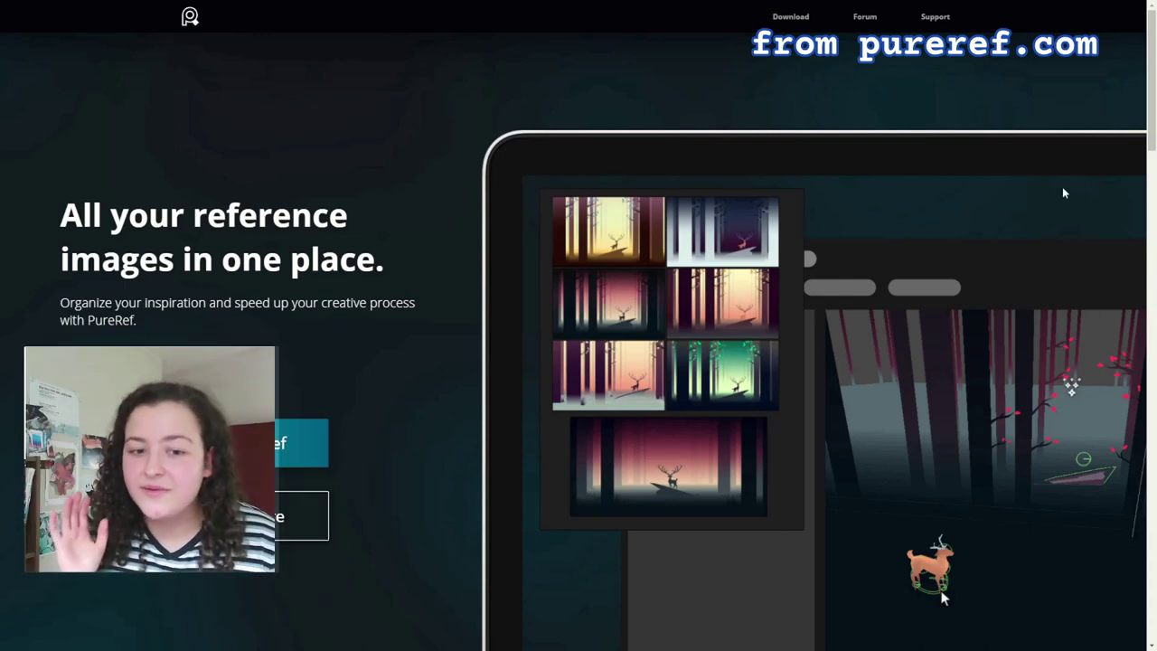
- Scroll the pureref.com homepage past the drag-and-drop and always-on-top feature sections
scroll(1065, 192, "down", 4)
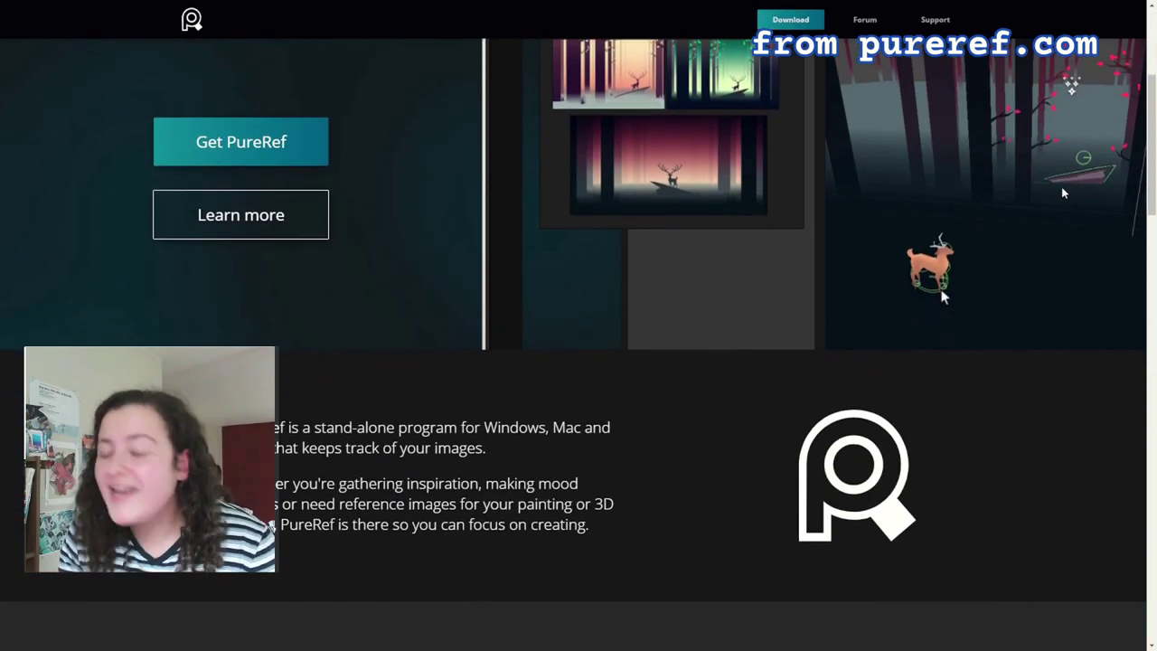
scroll(1063, 192, "down", 3)
scroll(1061, 193, "down", 1)
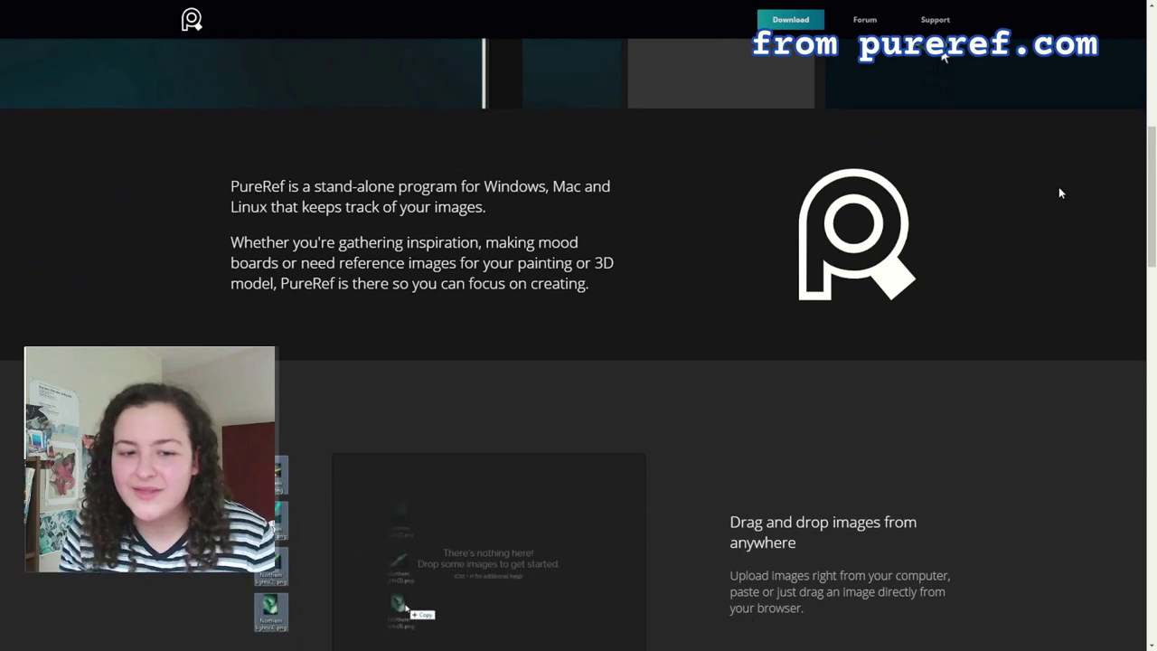
scroll(1060, 193, "down", 3)
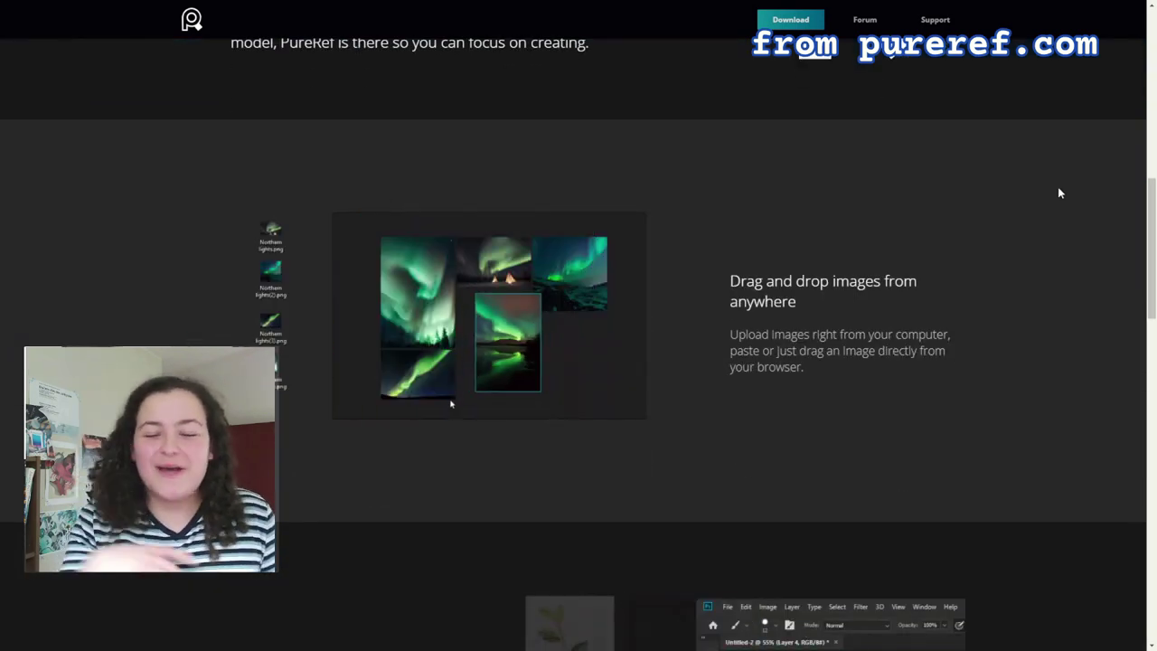
scroll(1060, 192, "down", 4)
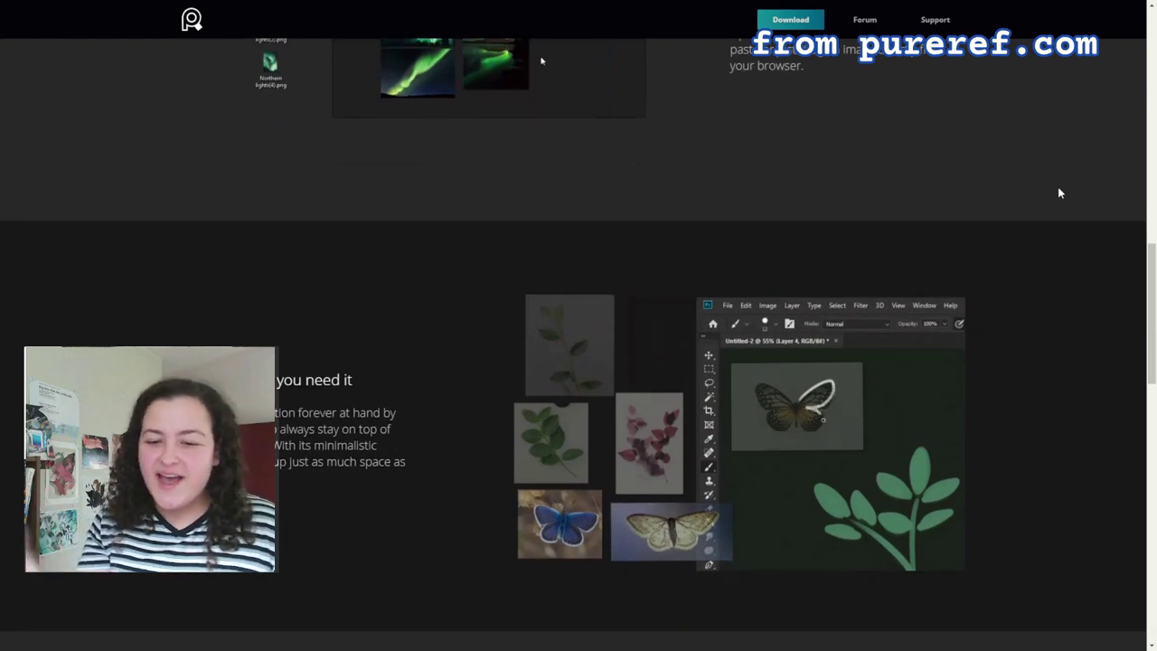
scroll(1061, 193, "down", 2)
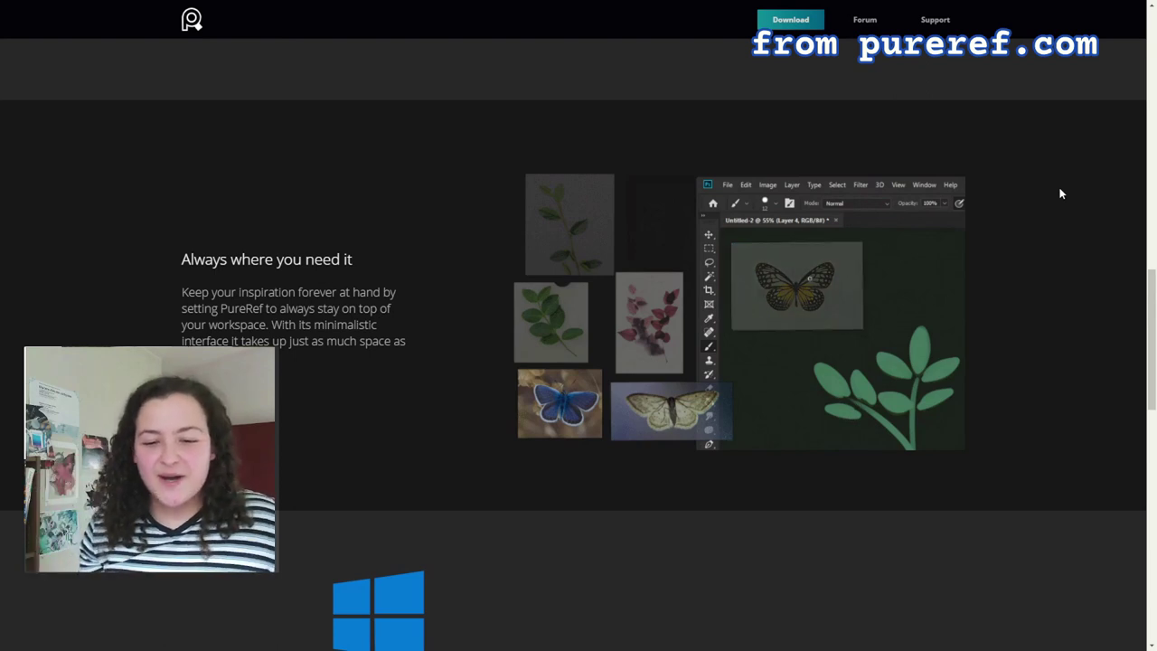
scroll(1062, 193, "down", 3)
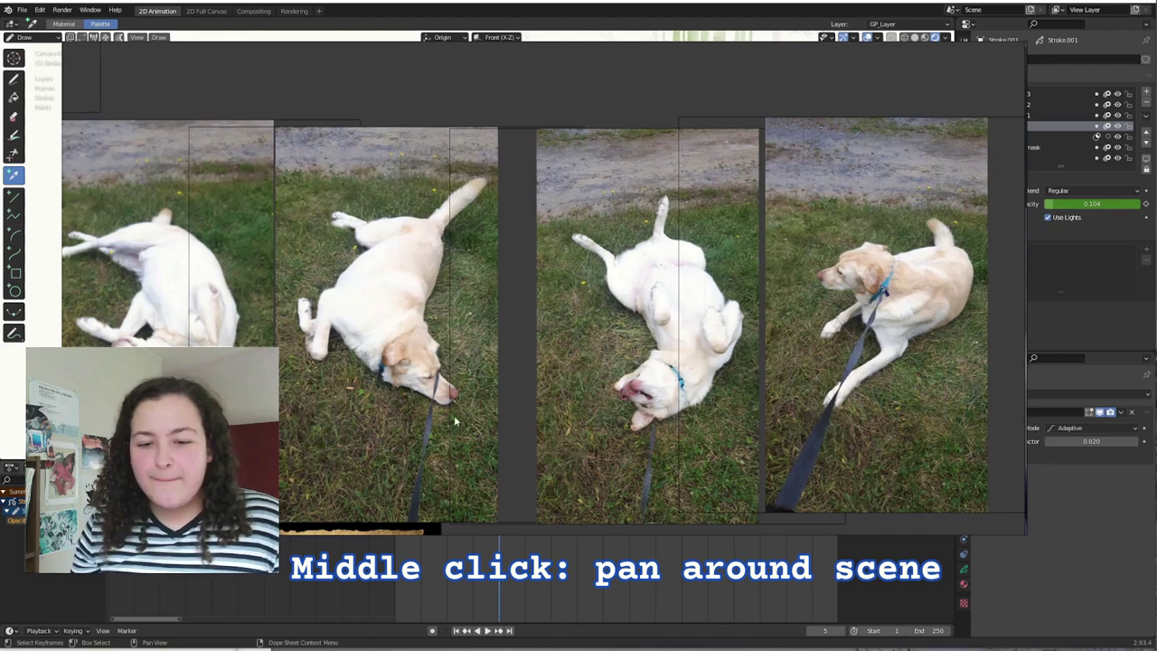
- Pan the board, move the window, then rotate and crop one dog photo and undo the crop
mouse_move(454, 416)
middle_mouse_down()
mouse_move(425, 380)
mouse_move(434, 453)
mouse_move(487, 360)
middle_mouse_up()
mouse_move(420, 431)
right_mouse_down()
mouse_move(486, 415)
mouse_move(493, 522)
mouse_move(420, 542)
mouse_move(421, 447)
right_mouse_up()
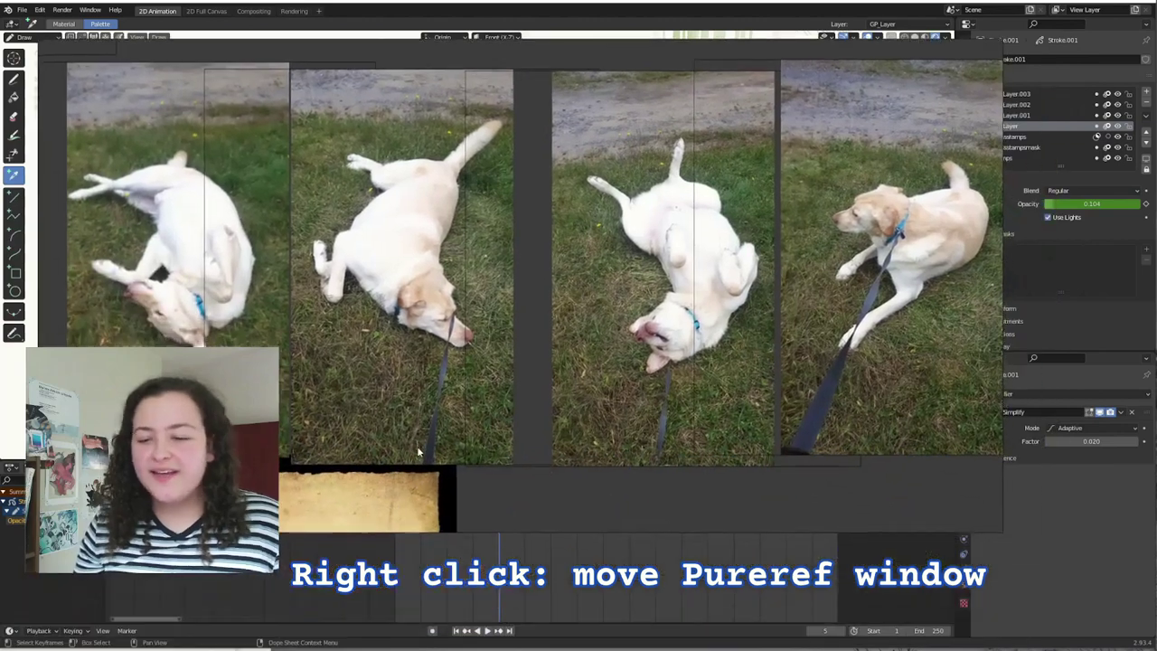
left_click(728, 195)
scroll(714, 177, "down", 2)
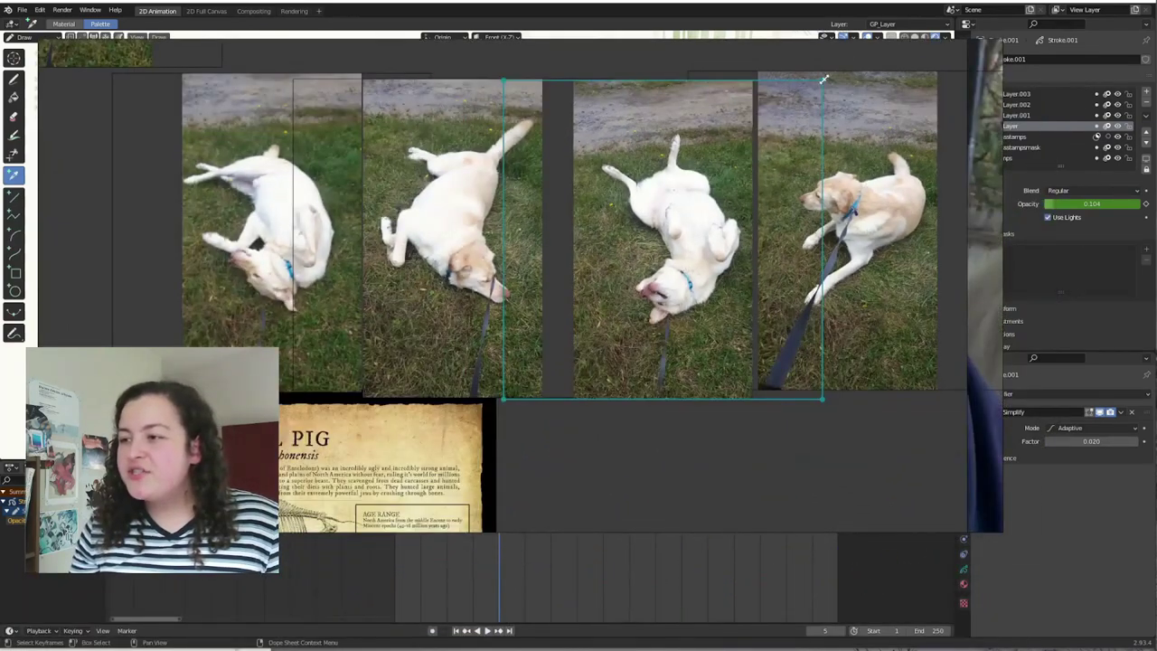
left_click_drag(834, 80, 767, 50)
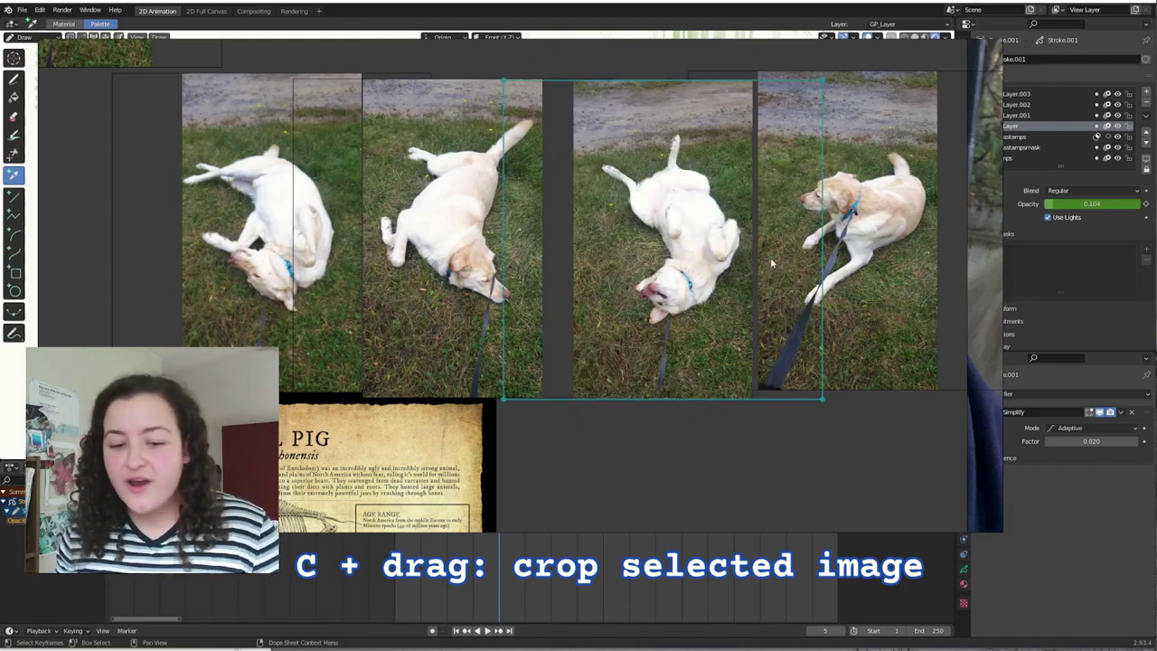
left_click_drag(770, 257, 543, 366)
right_click(548, 355)
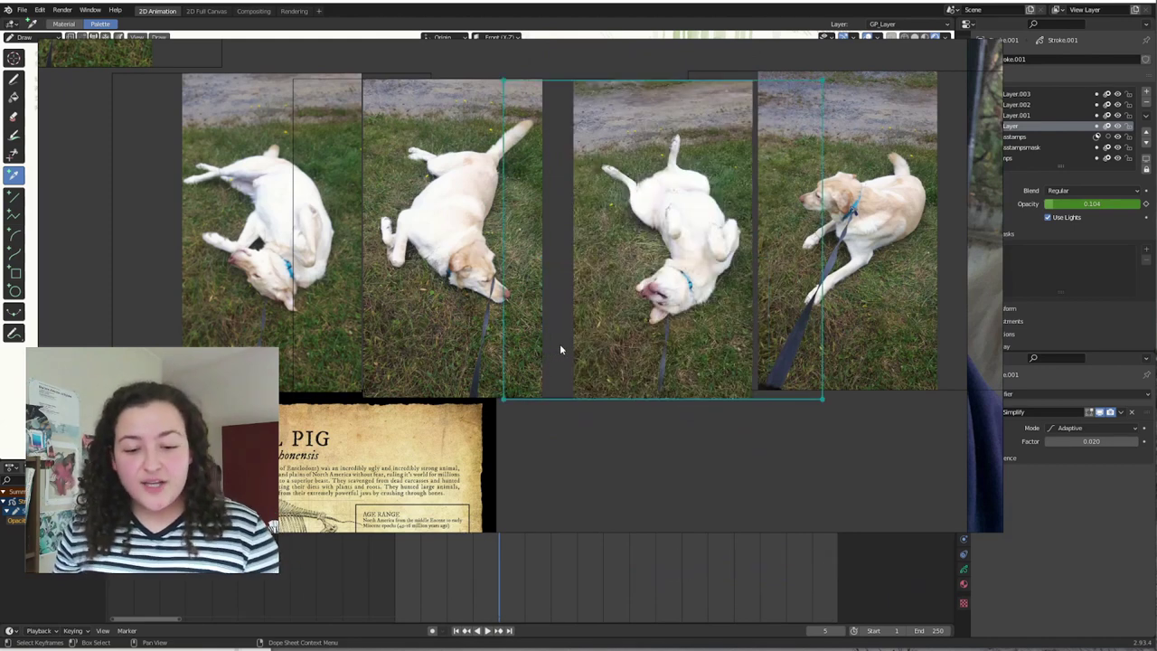
- Flip several selected dog photos and shrink the reference window into the top-left
scroll(544, 366, "down", 1)
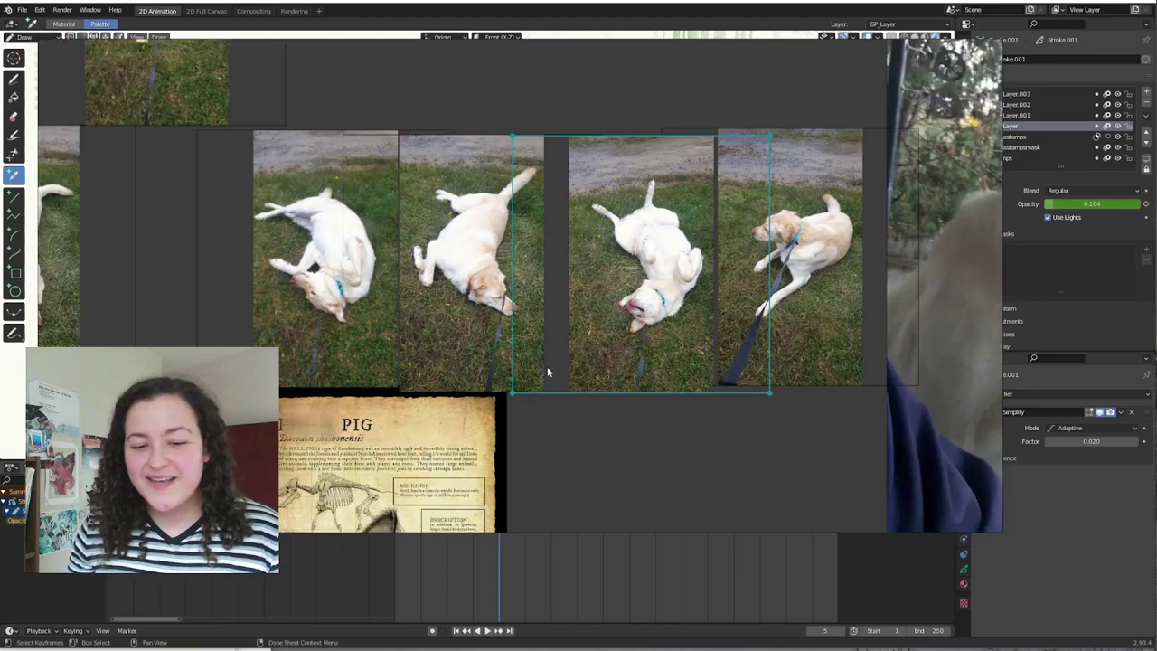
scroll(547, 366, "up", 2)
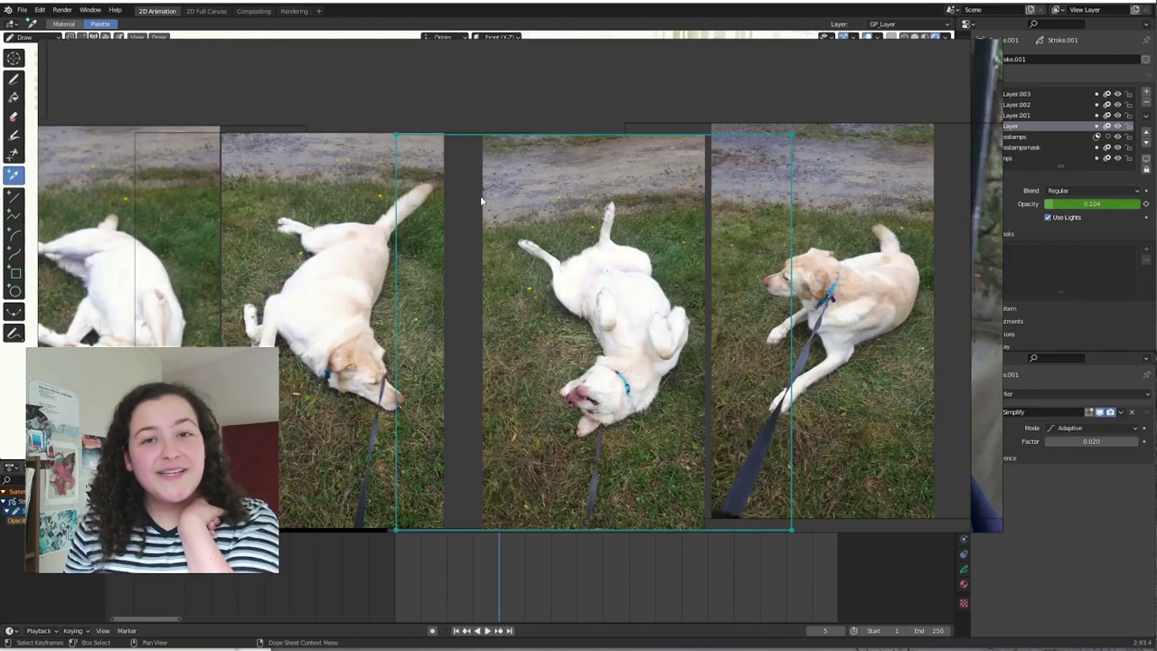
left_click_drag(848, 65, 131, 326)
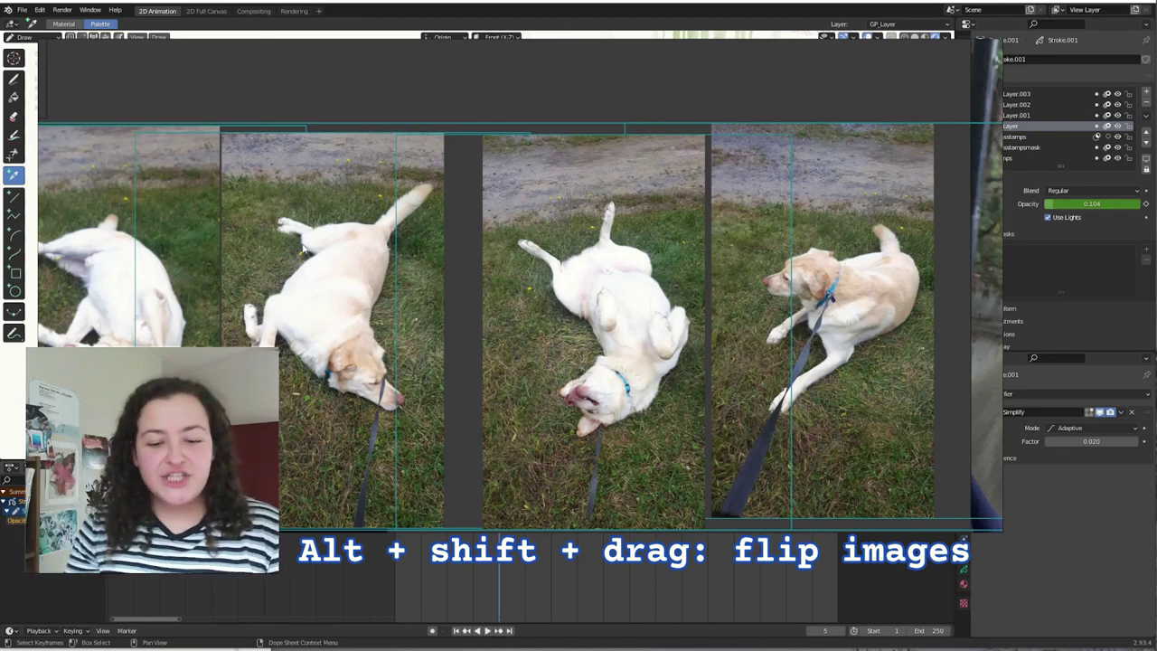
left_click_drag(293, 282, 284, 357, "alt+shift")
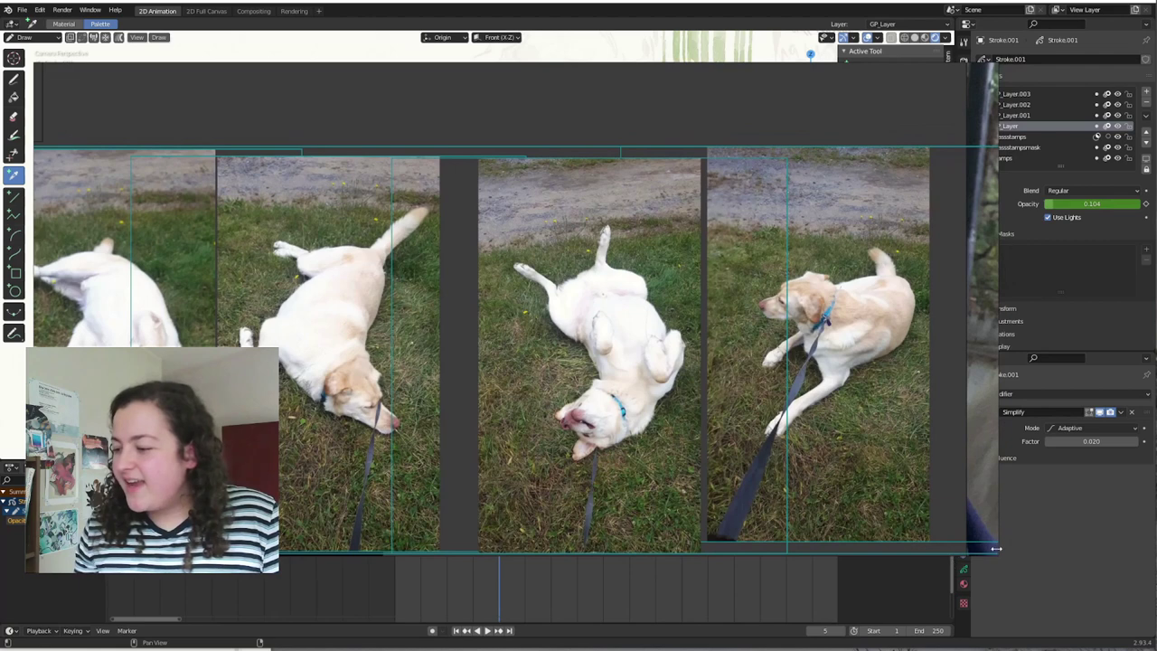
mouse_move(995, 551)
left_mouse_down()
mouse_move(709, 517)
mouse_move(754, 529)
mouse_move(439, 478)
mouse_move(307, 341)
mouse_move(328, 277)
left_mouse_up()
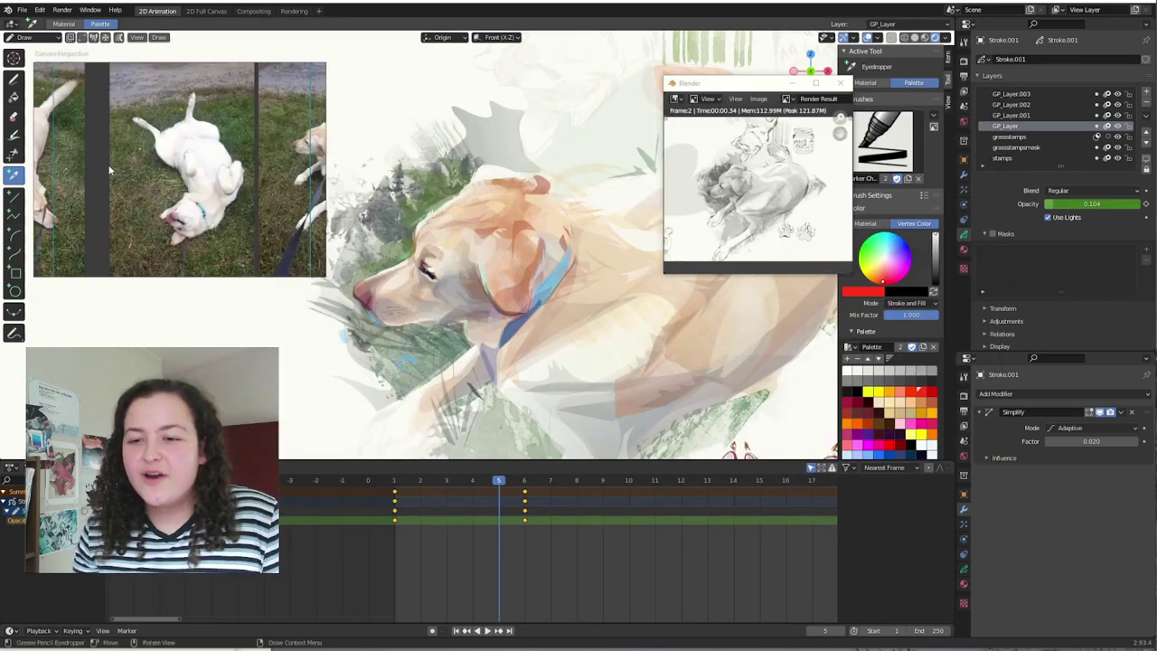
- Set the PureRef window to Mode > Always On Top
scroll(480, 325, "down", 4)
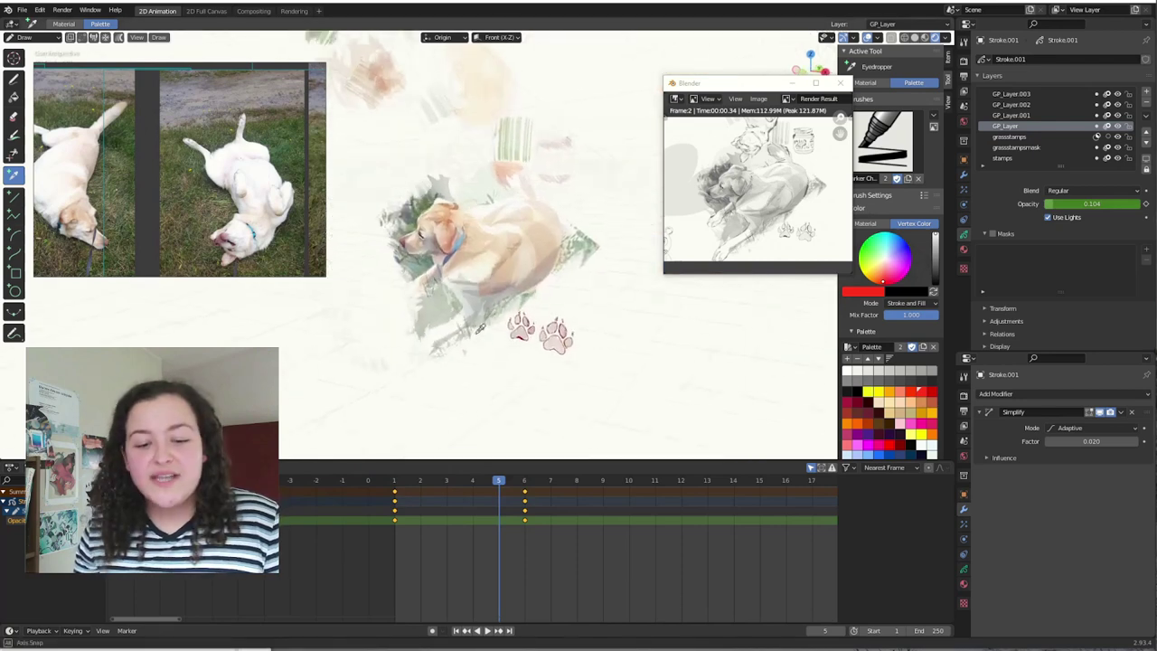
mouse_move(502, 333)
middle_mouse_down()
mouse_move(463, 316)
mouse_move(507, 308)
mouse_move(471, 316)
mouse_move(488, 316)
middle_mouse_up()
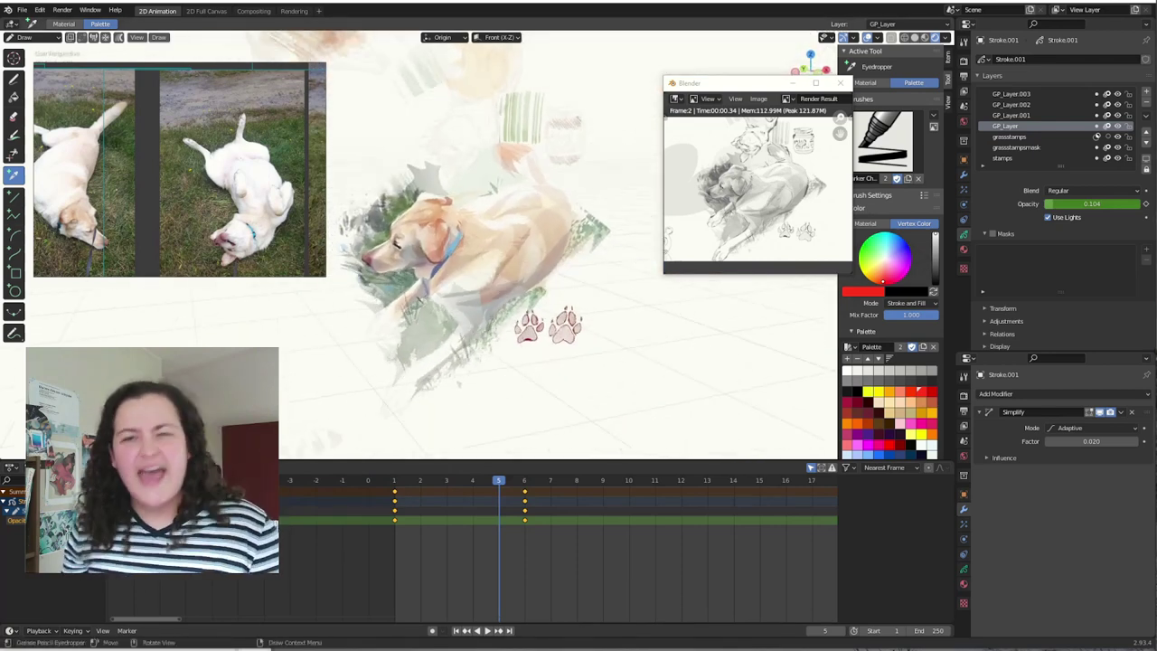
right_click(223, 186)
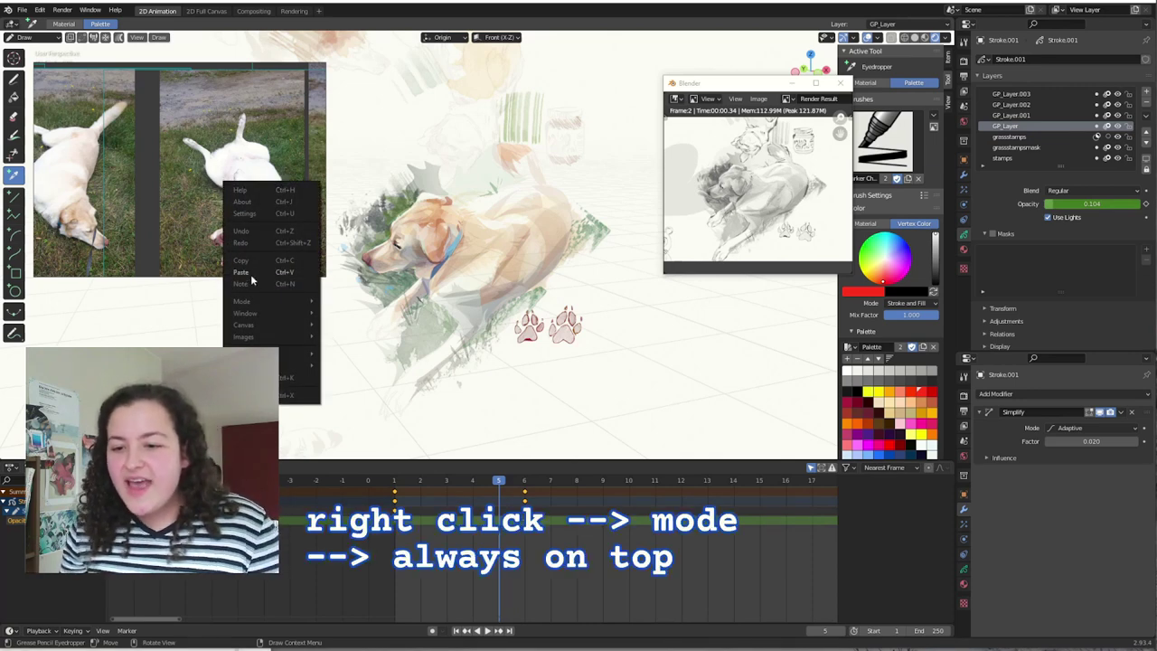
mouse_move(266, 304)
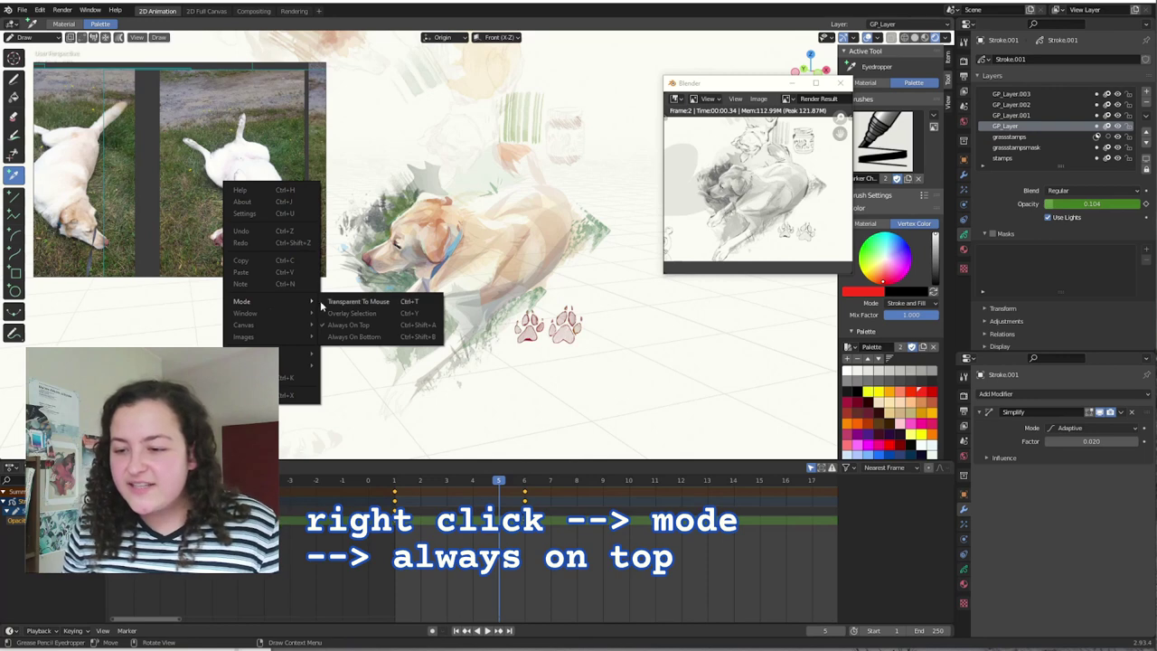
left_click(335, 330)
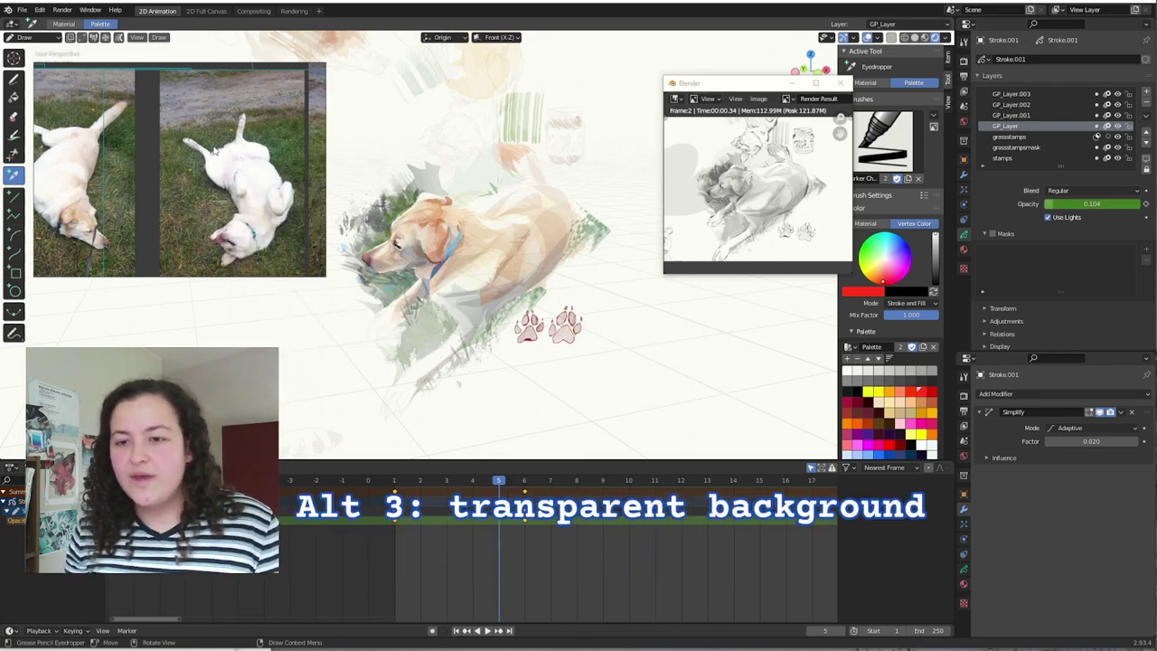
- Make the reference background transparent with Alt+3, then reposition and zoom the window
right_click(214, 149)
key("Escape")
key("alt+3")
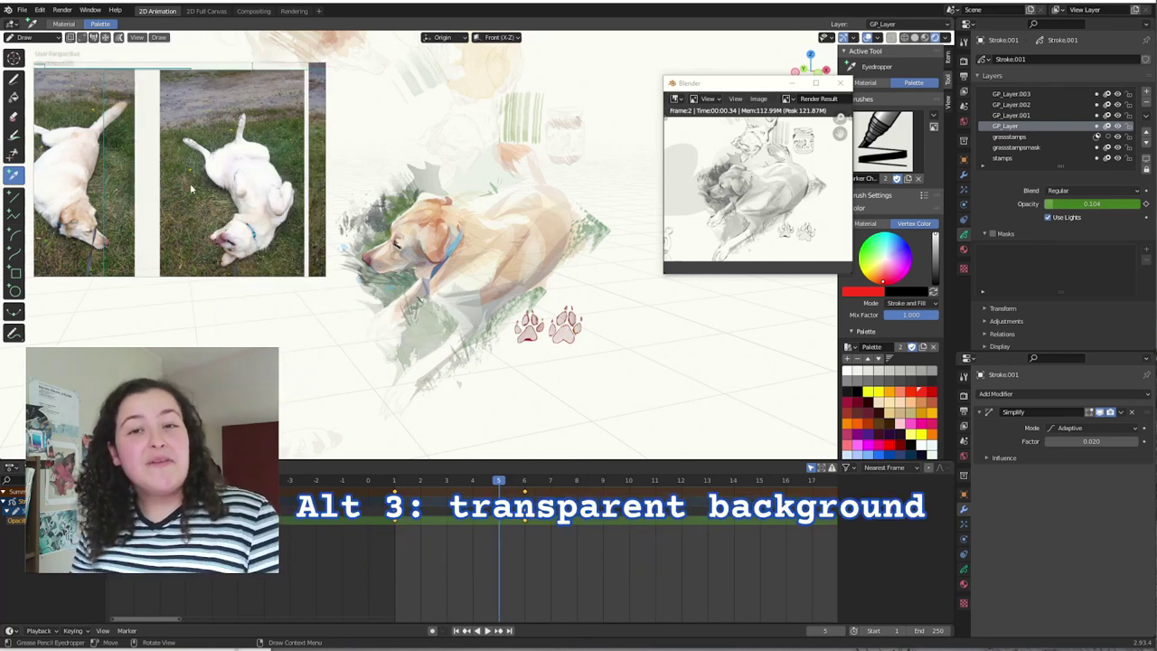
left_click_drag(202, 184, 420, 303)
scroll(501, 266, "down", 3)
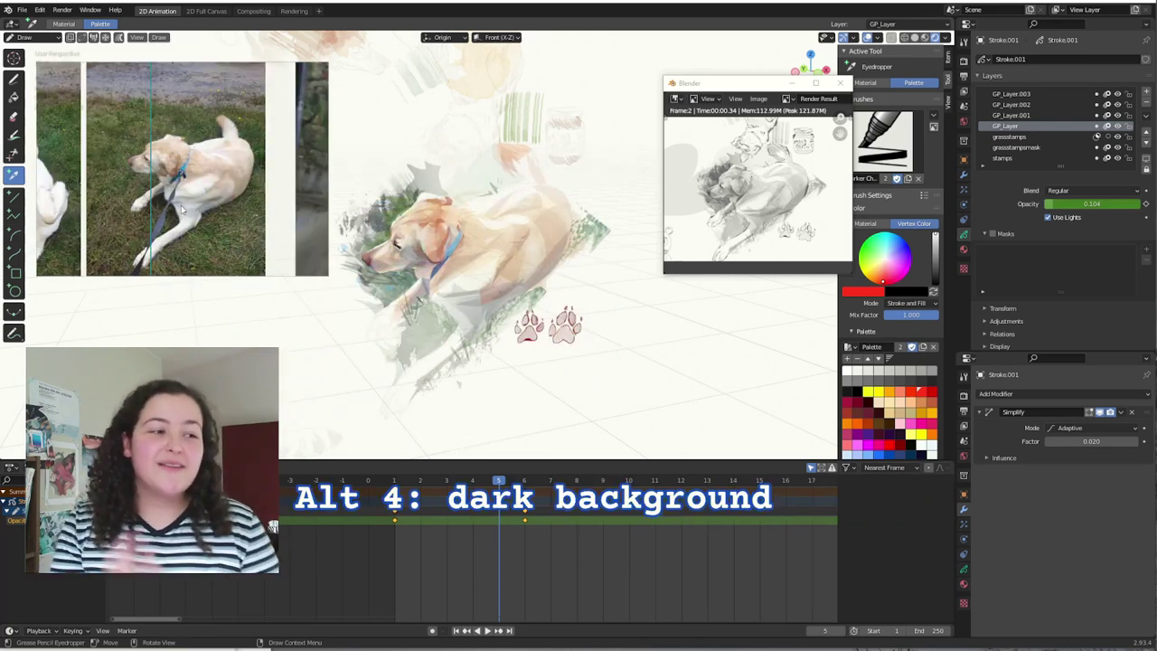